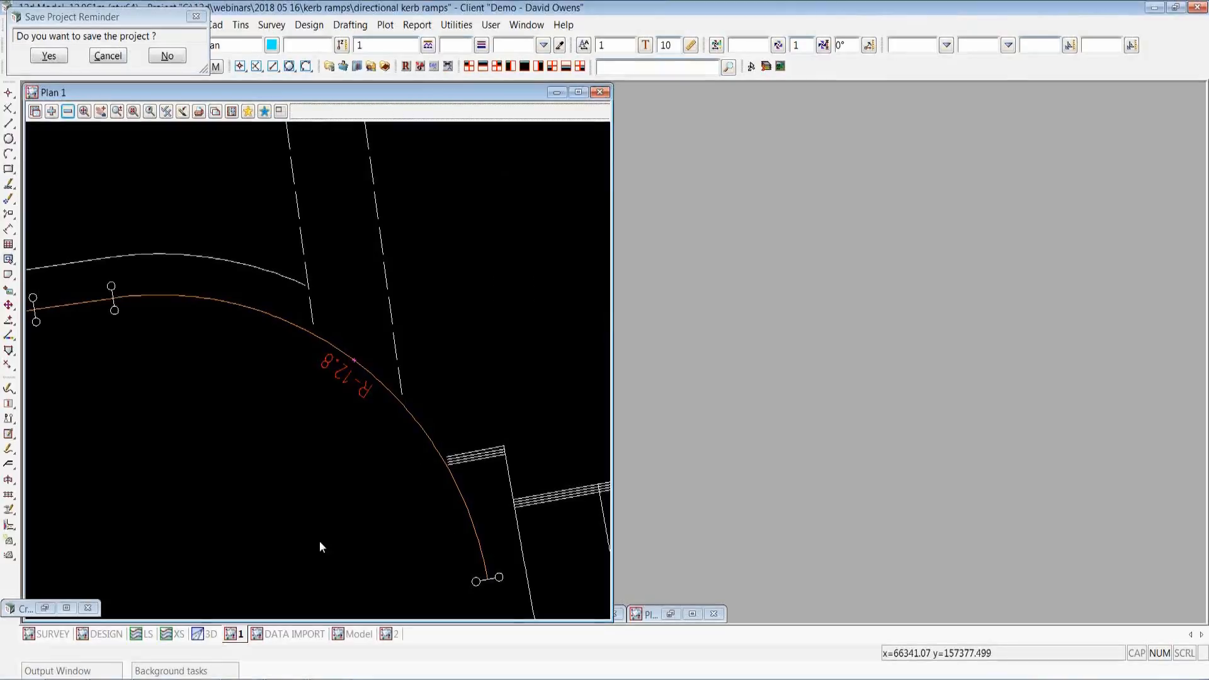
# Dismiss the project save reminder without saving
pyautogui.scroll(-2, 338, 551)
pyautogui.scroll(-3, 471, 476)
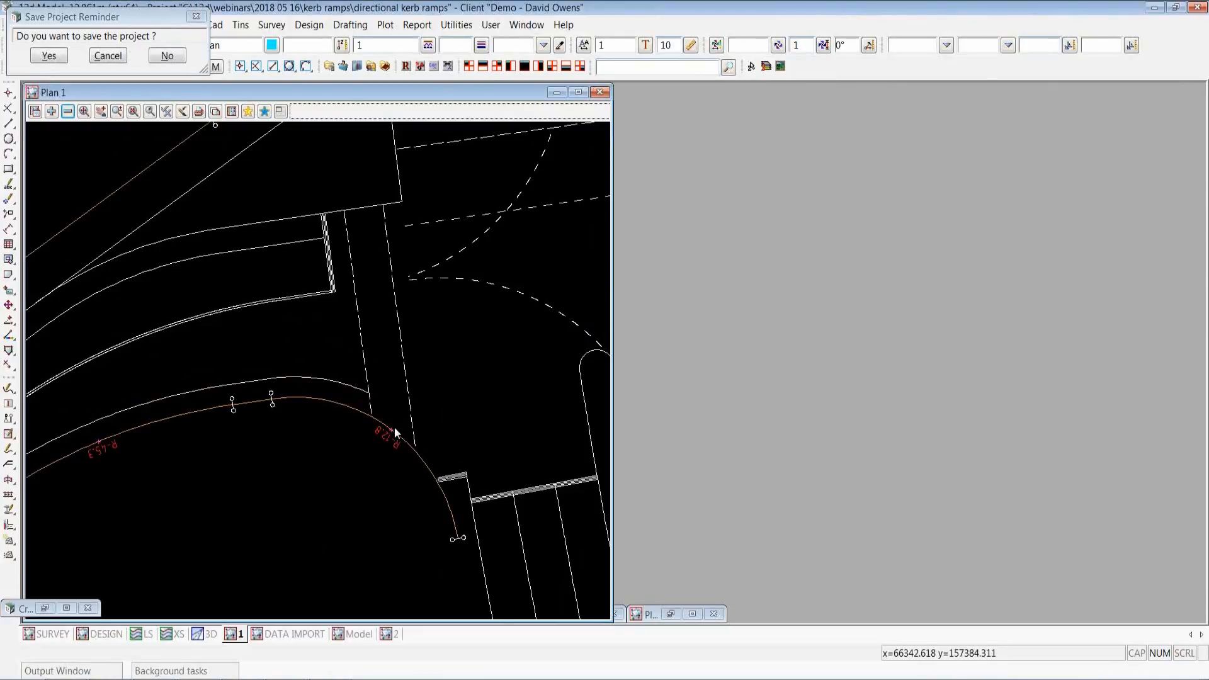
pyautogui.scroll(2, 504, 550)
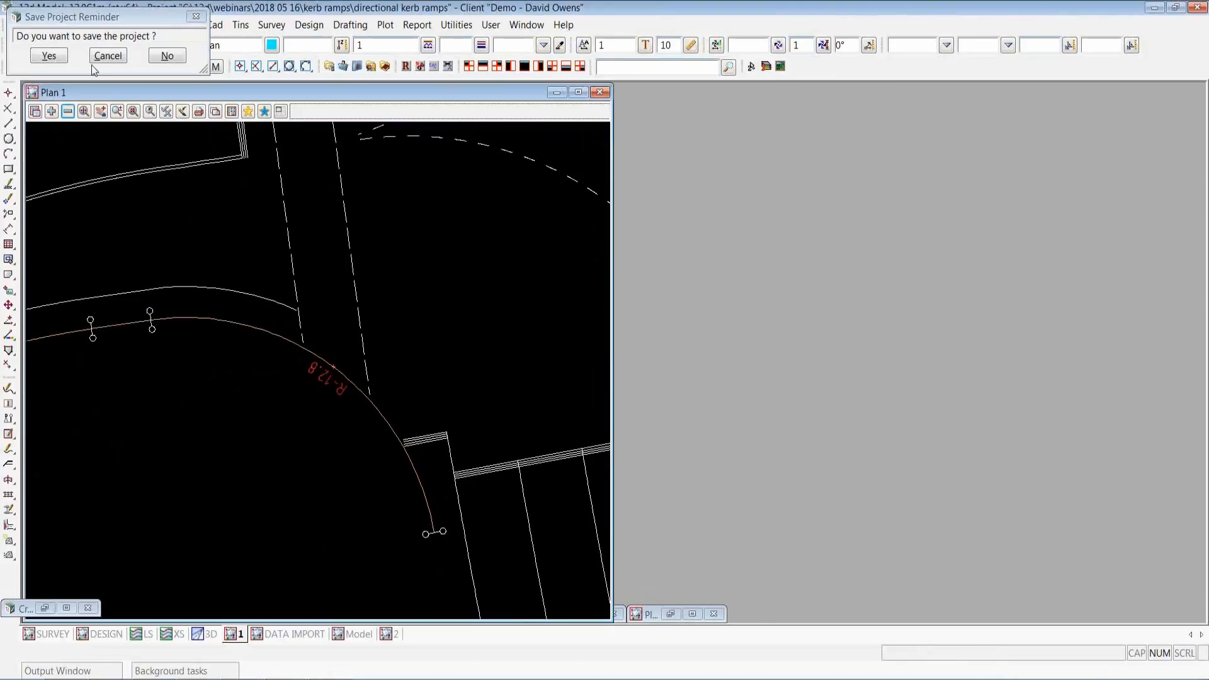
pyautogui.click(117, 56)
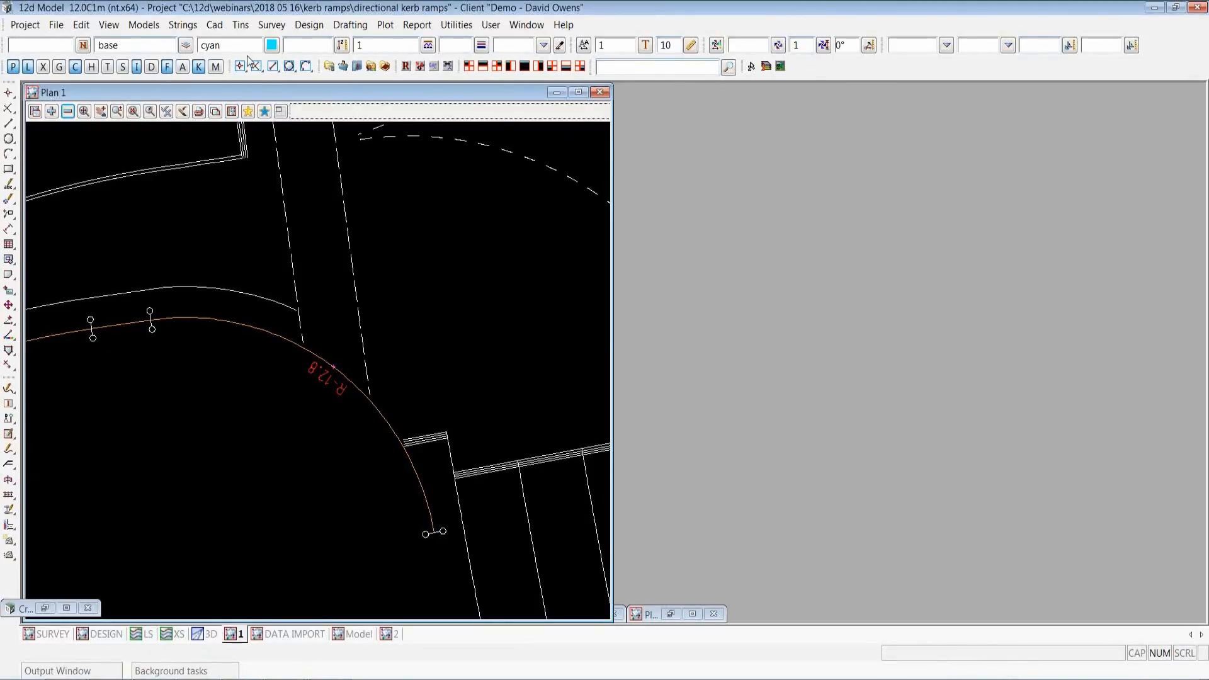
# Start the Apply MTF Function command and load the existing function KRB01
pyautogui.click(310, 25)
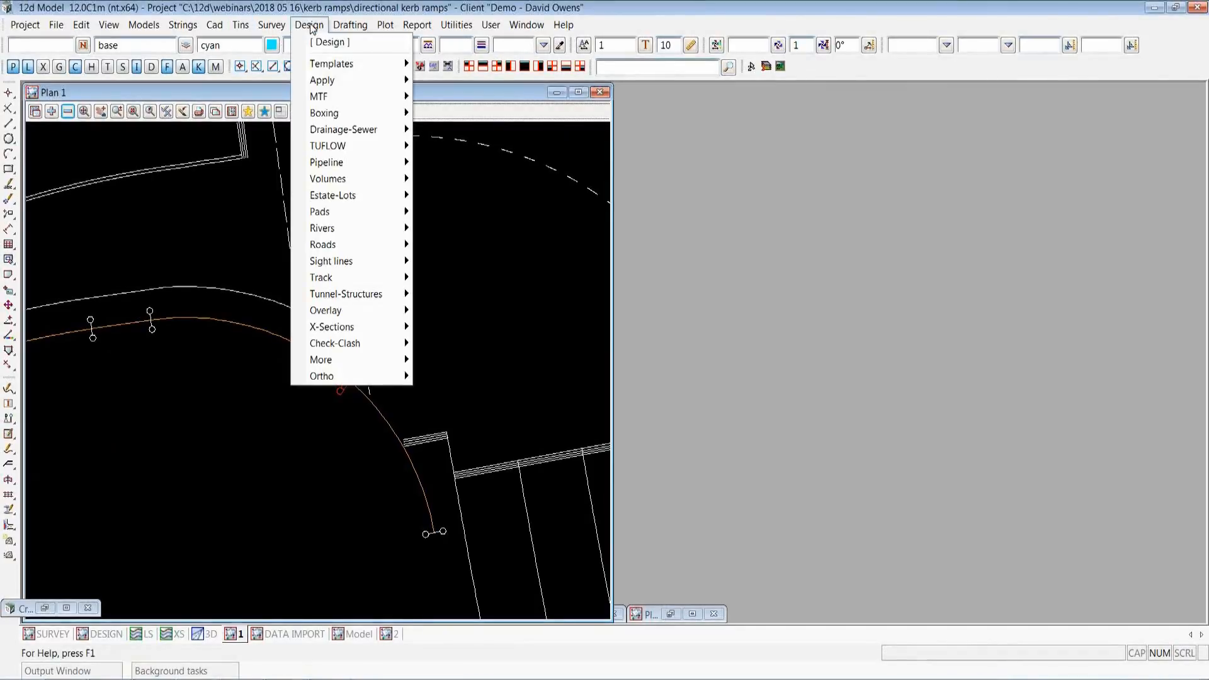
pyautogui.moveTo(354, 80)
pyautogui.click(461, 123)
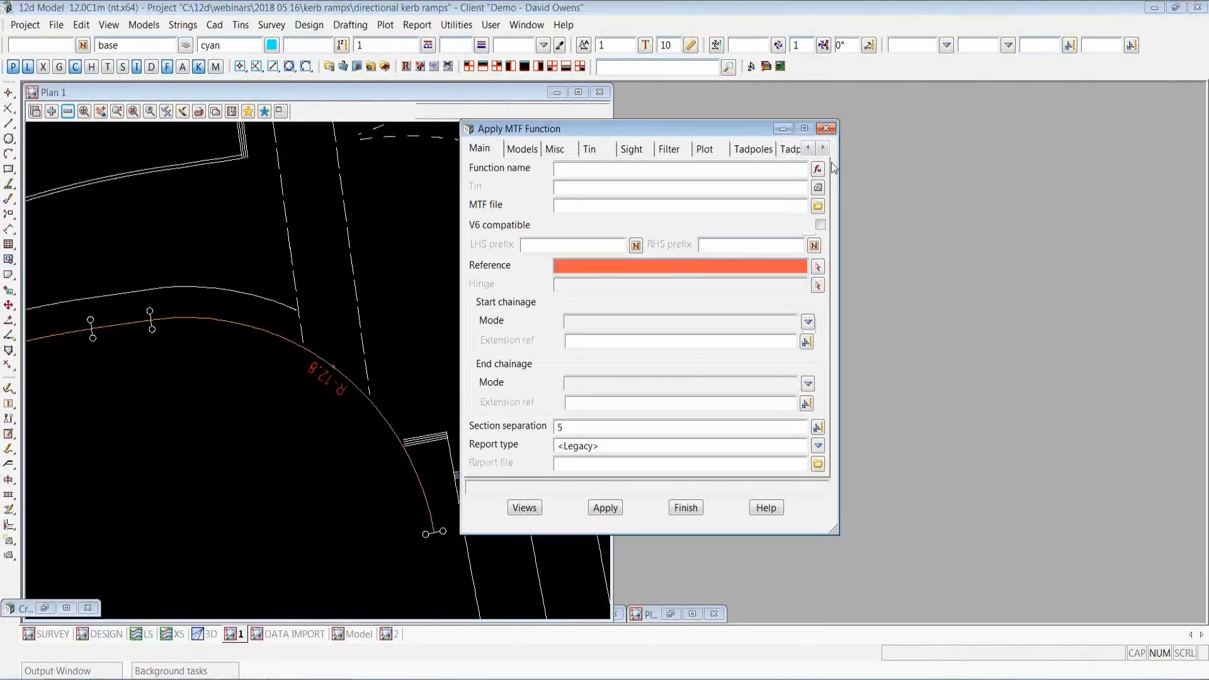
pyautogui.click(818, 169)
pyautogui.doubleClick(844, 244)
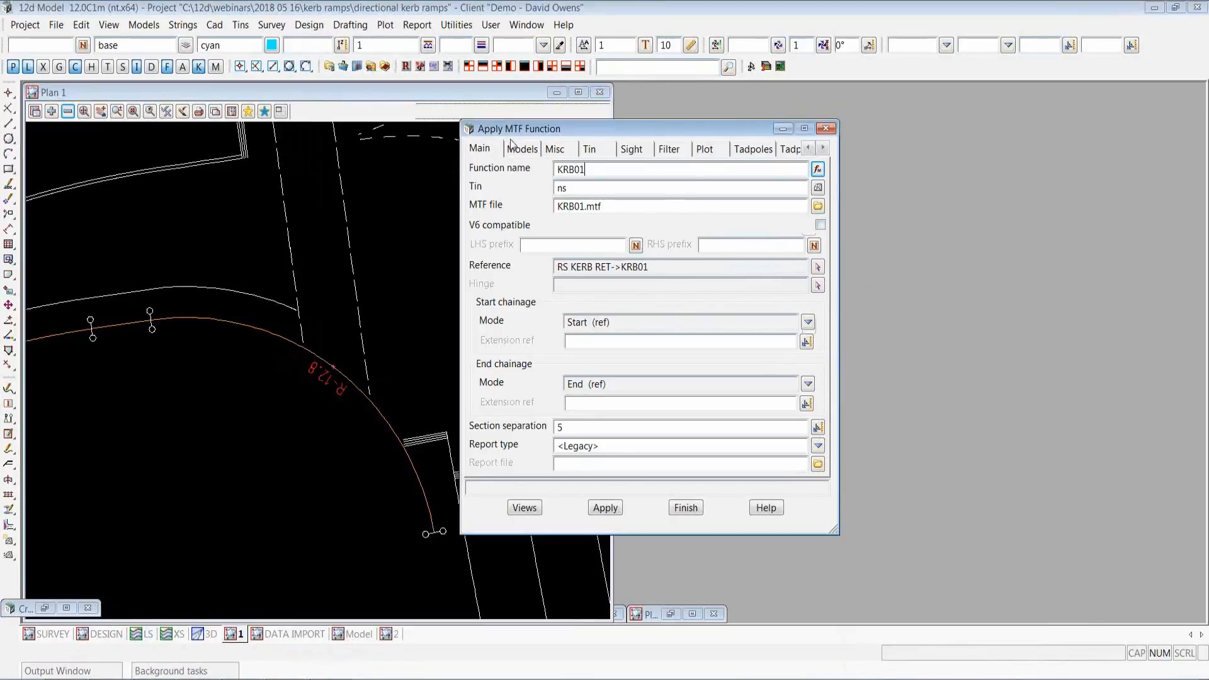
# Check the function's model settings, open KRB01.mtf for editing and close the Apply MTF Function dialog
pyautogui.click(532, 151)
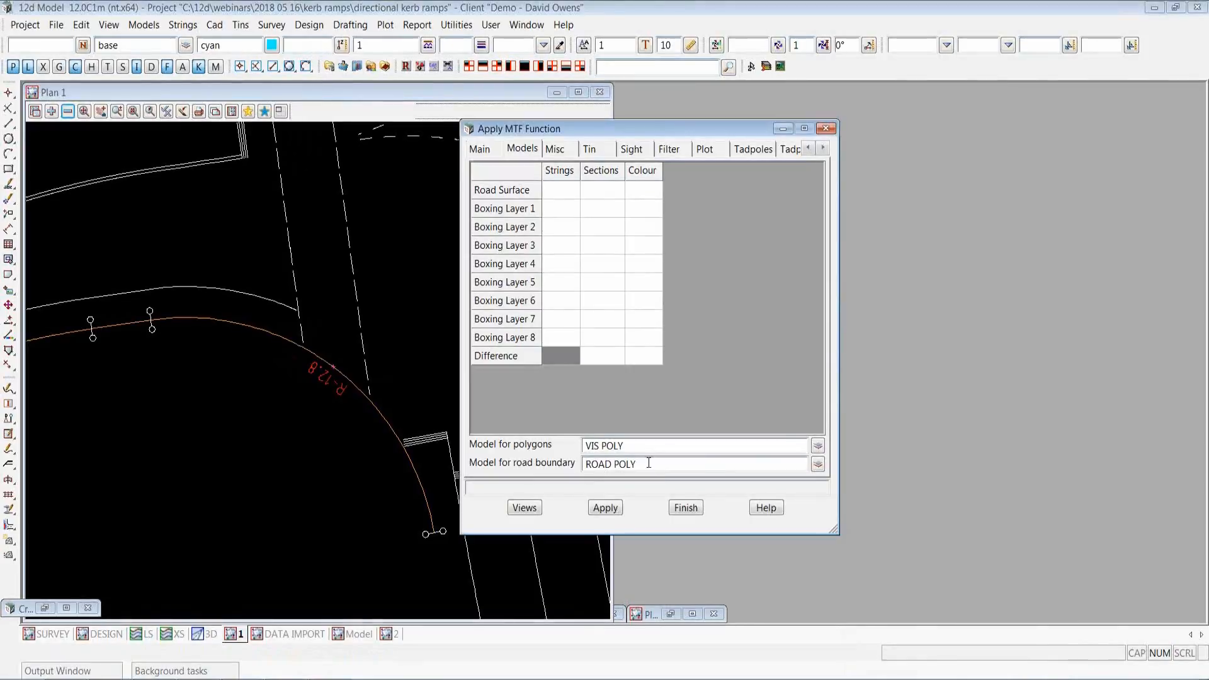
pyautogui.click(495, 154)
pyautogui.click(817, 206)
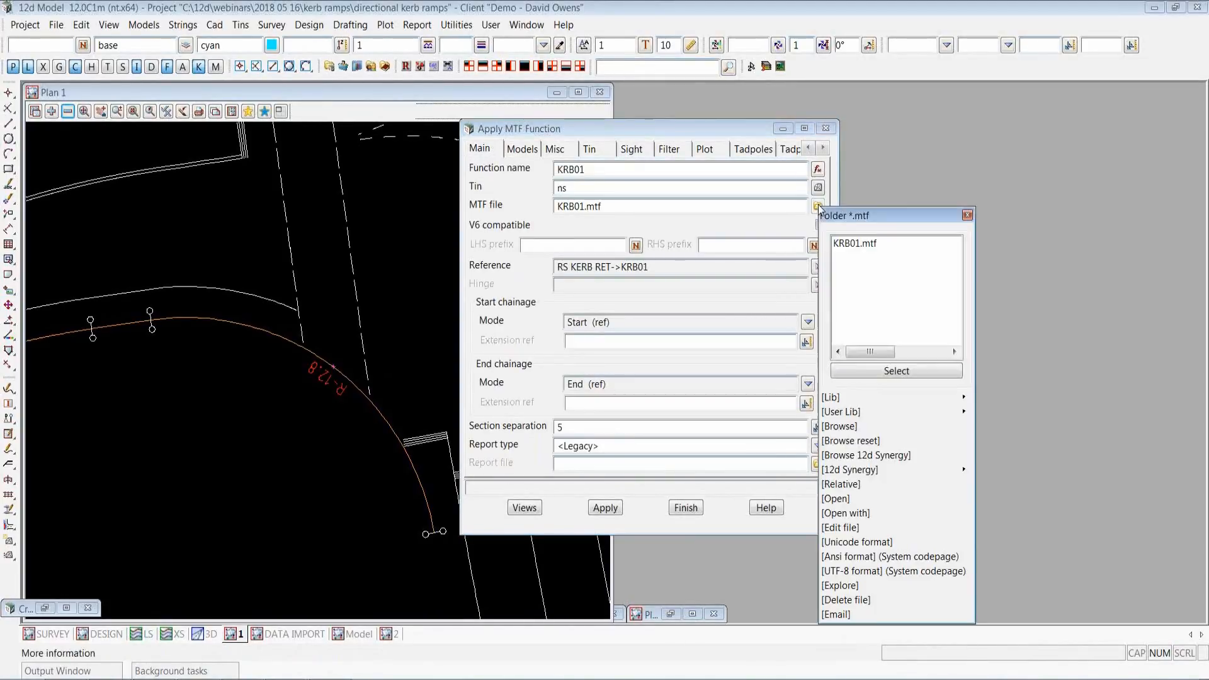
pyautogui.click(840, 528)
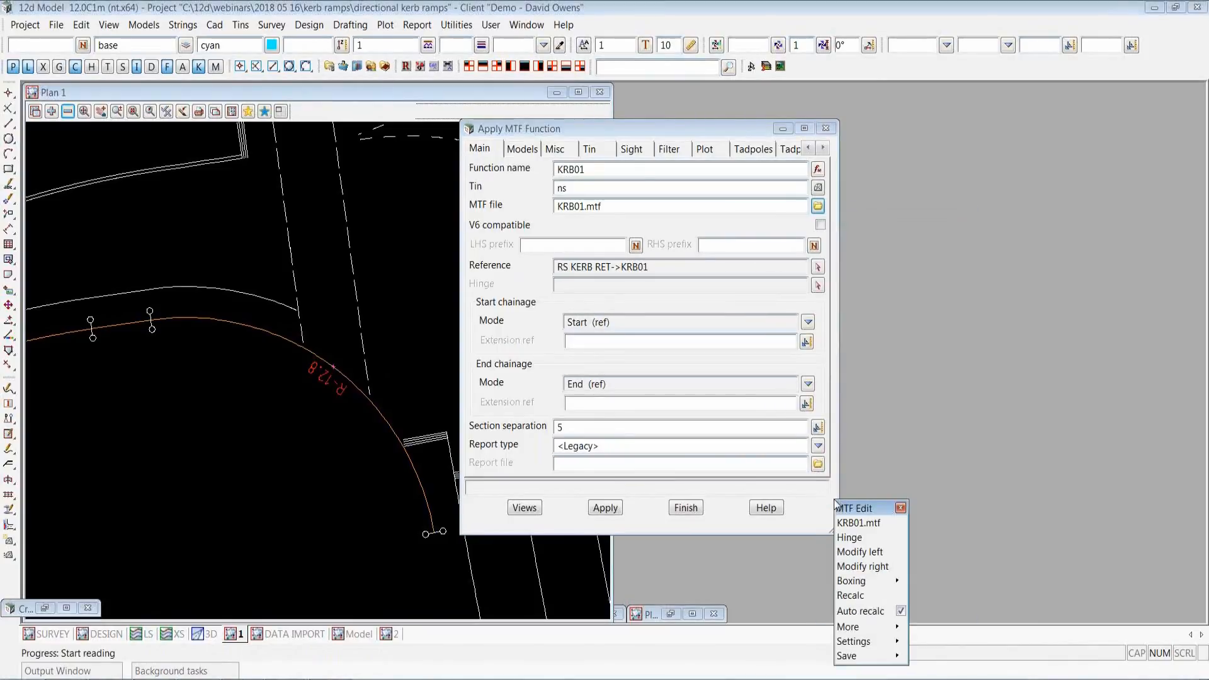
pyautogui.click(686, 508)
# Open the left-side modifiers of KRB01.mtf in an enlarged window, with the MTF Edit menu moved clear
pyautogui.moveTo(856, 509); pyautogui.dragTo(636, 108)
pyautogui.click(644, 145)
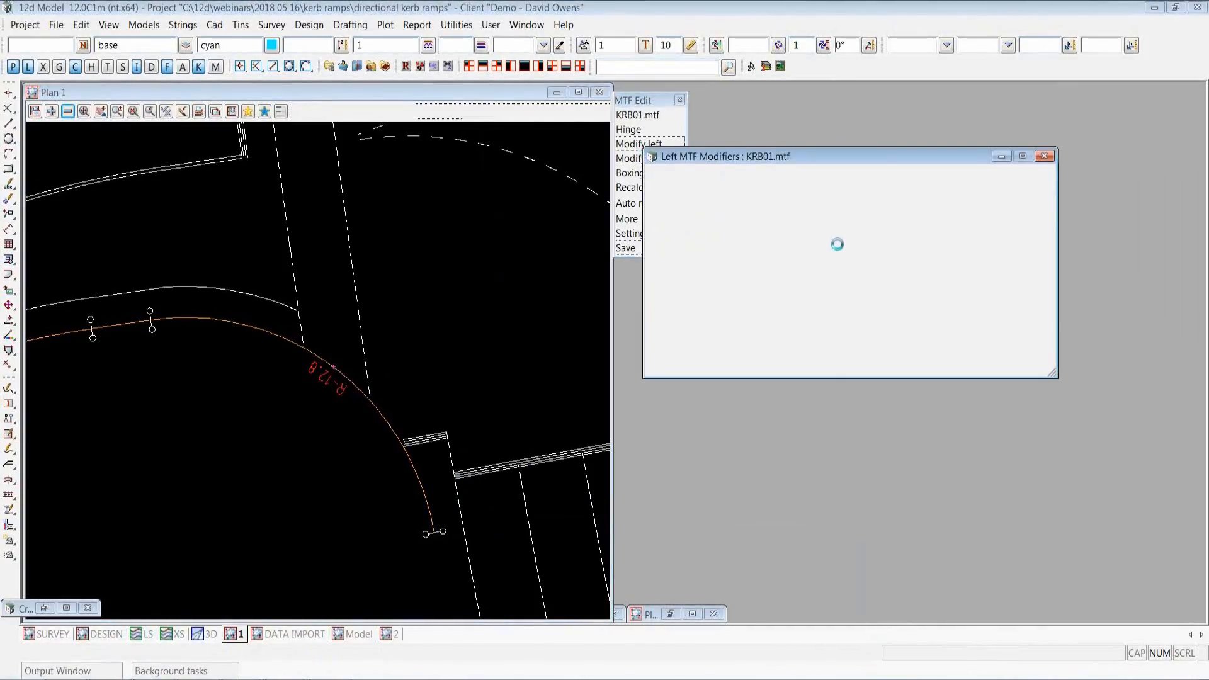
pyautogui.click(644, 378)
pyautogui.moveTo(642, 378); pyautogui.dragTo(373, 603)
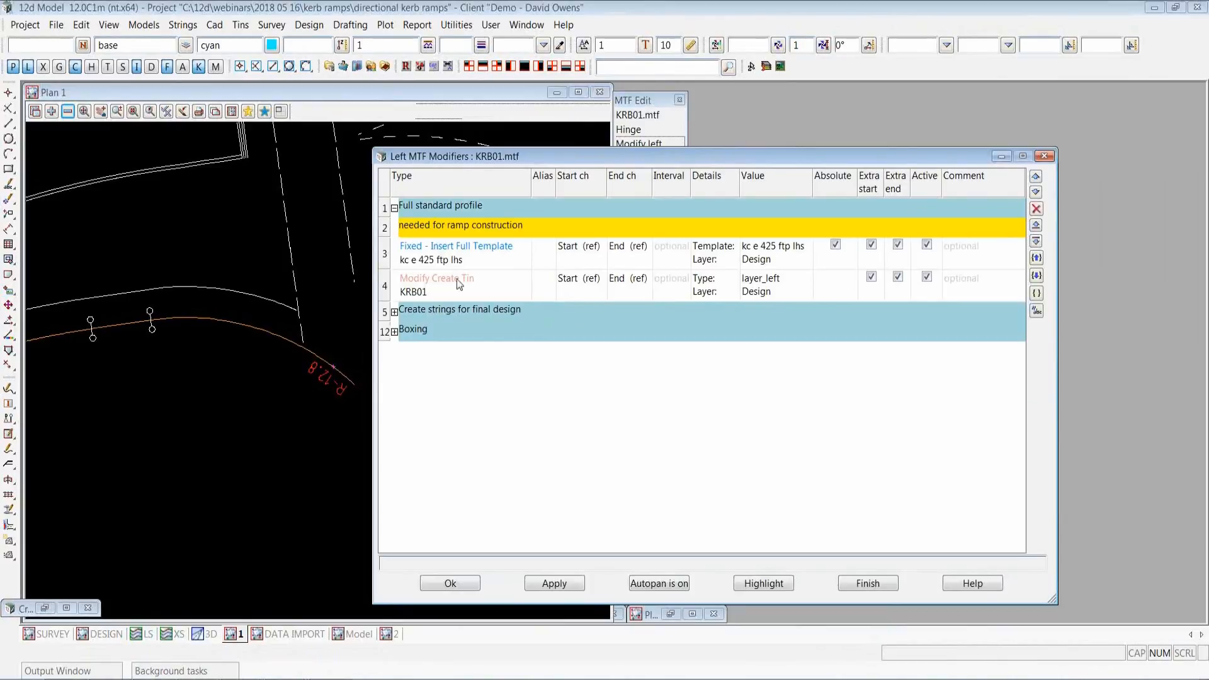
# Review the fixed links of template kc e 425 ftp lhs used by the Insert Full Template modifier, closing its dialogs
pyautogui.click(444, 258)
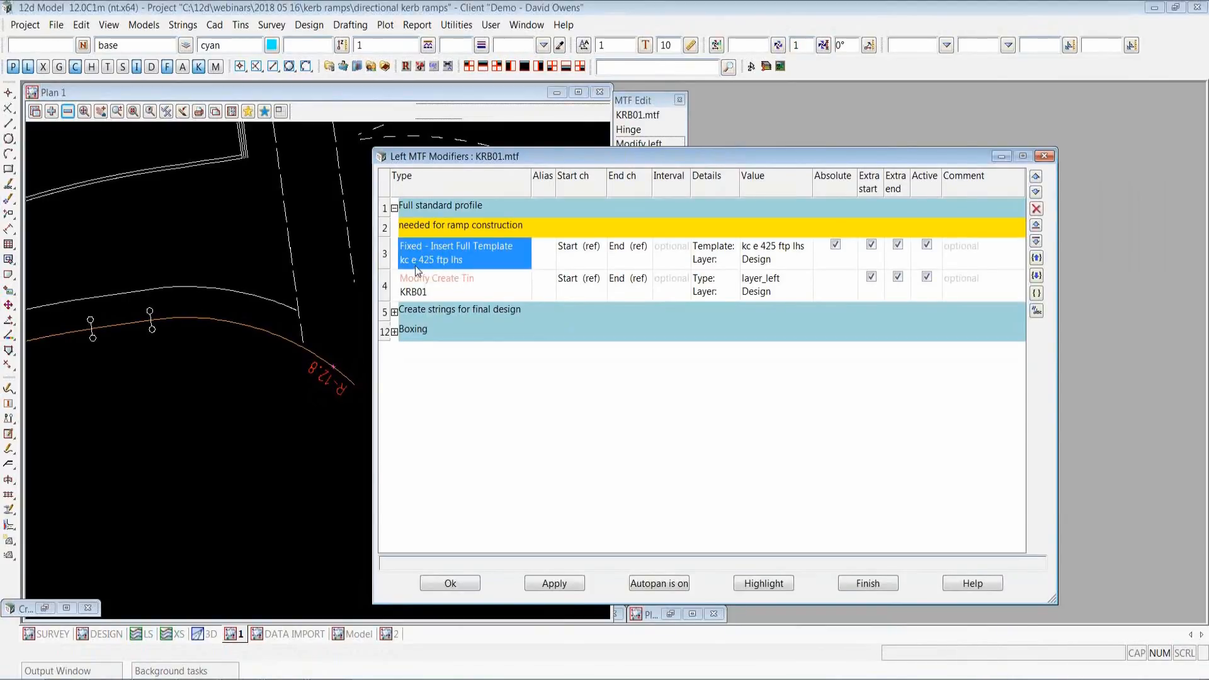
pyautogui.doubleClick(463, 250)
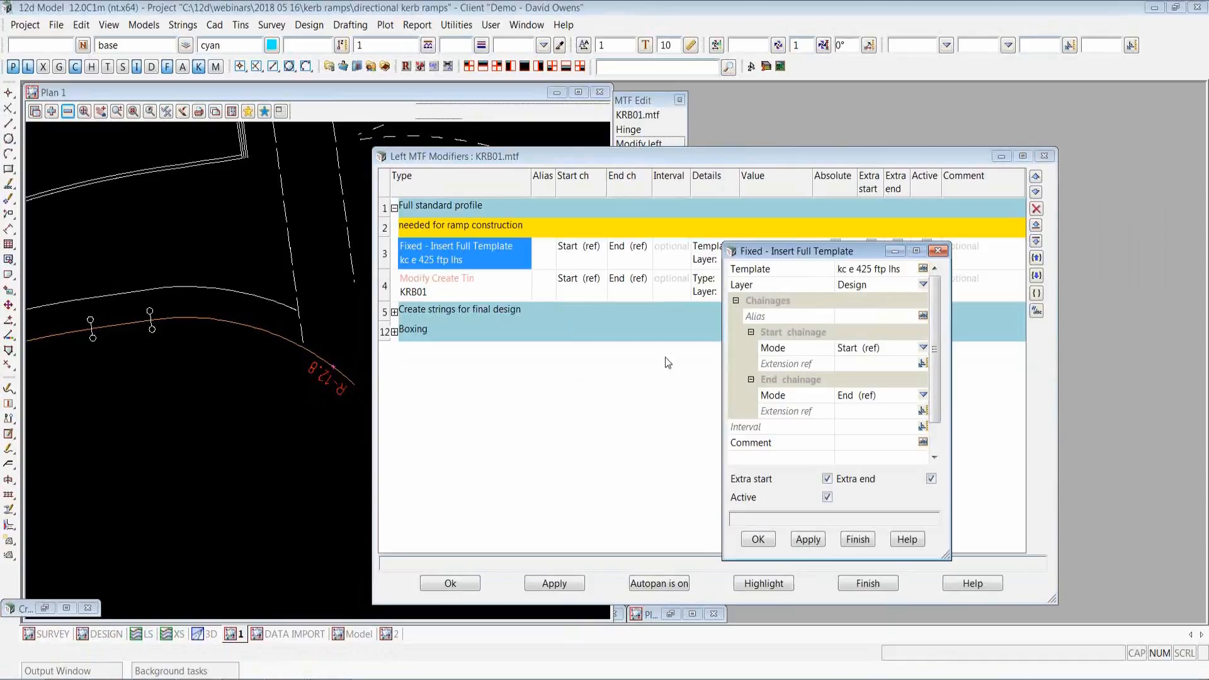
pyautogui.click(921, 269)
pyautogui.click(951, 229)
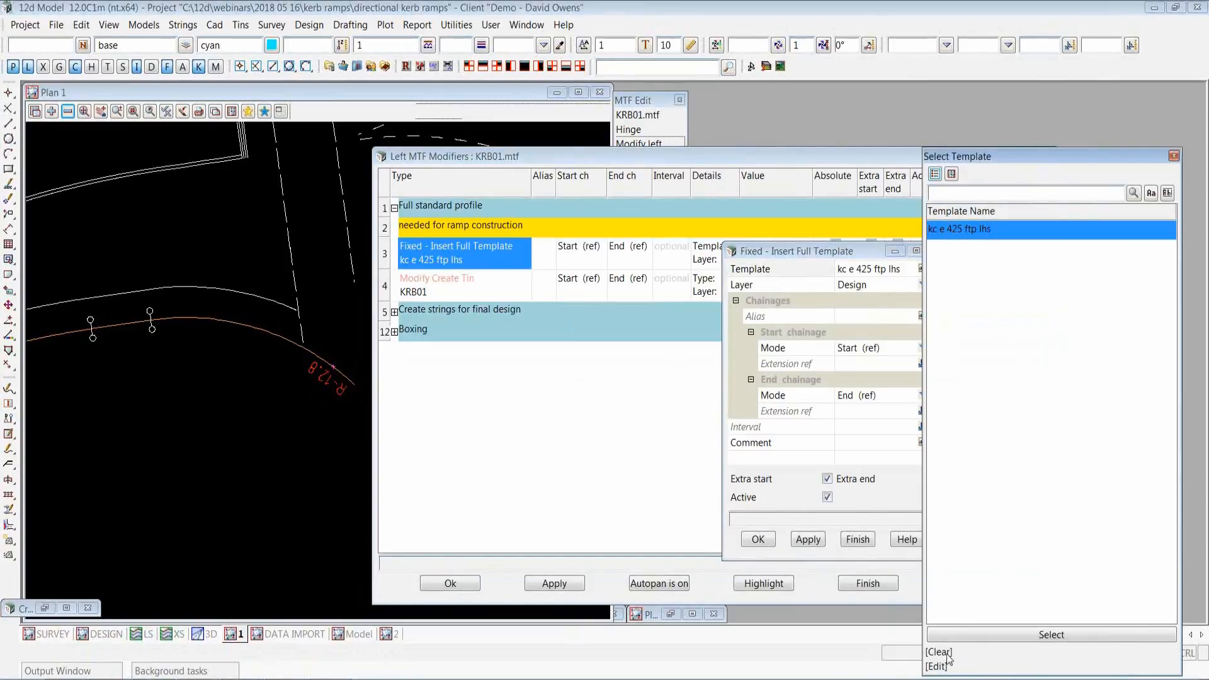
pyautogui.click(937, 667)
pyautogui.click(936, 626)
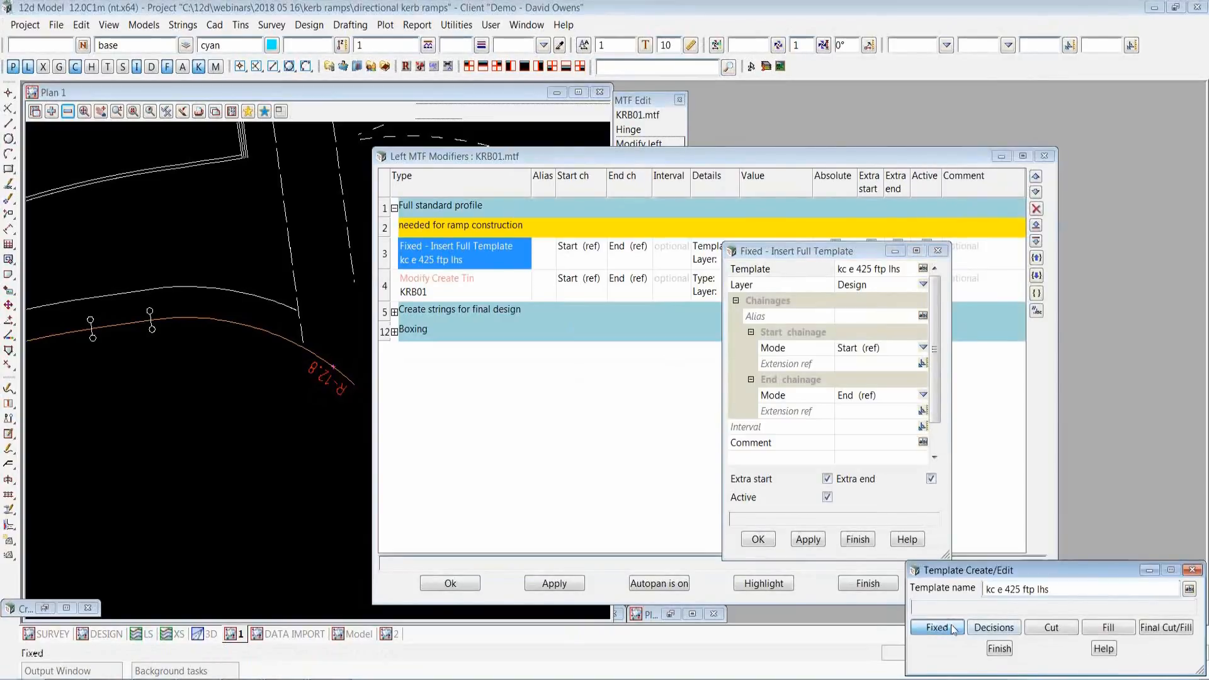
pyautogui.moveTo(1011, 346); pyautogui.dragTo(421, 143)
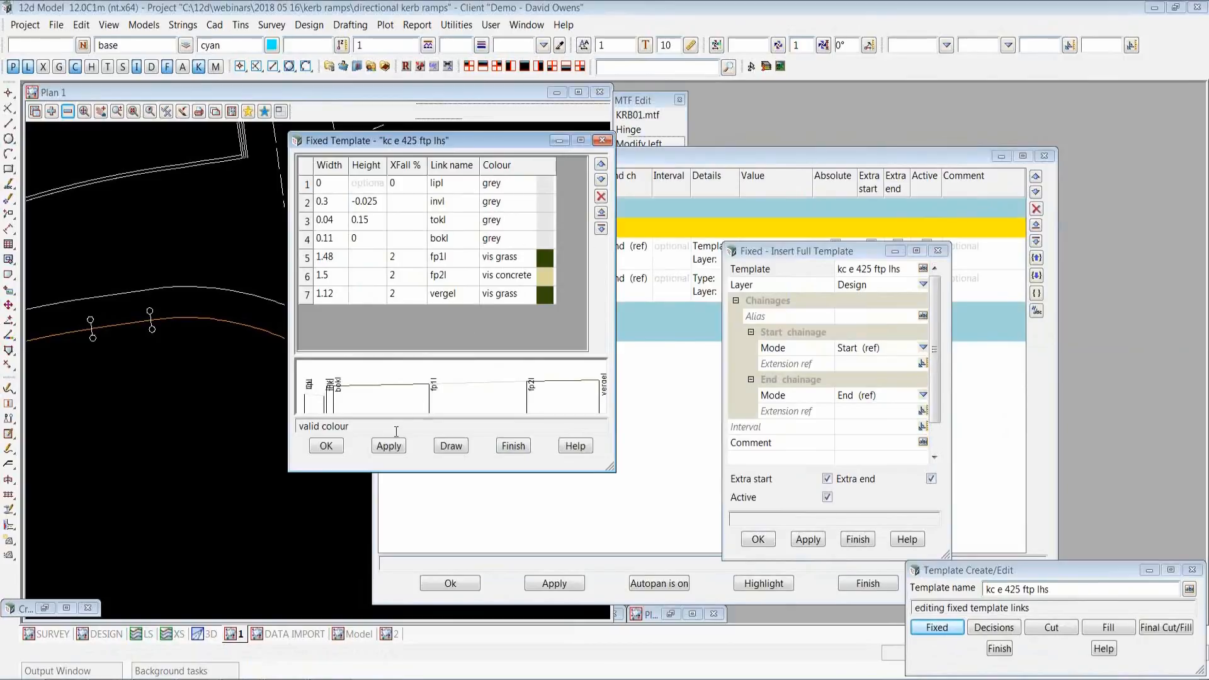
pyautogui.click(327, 447)
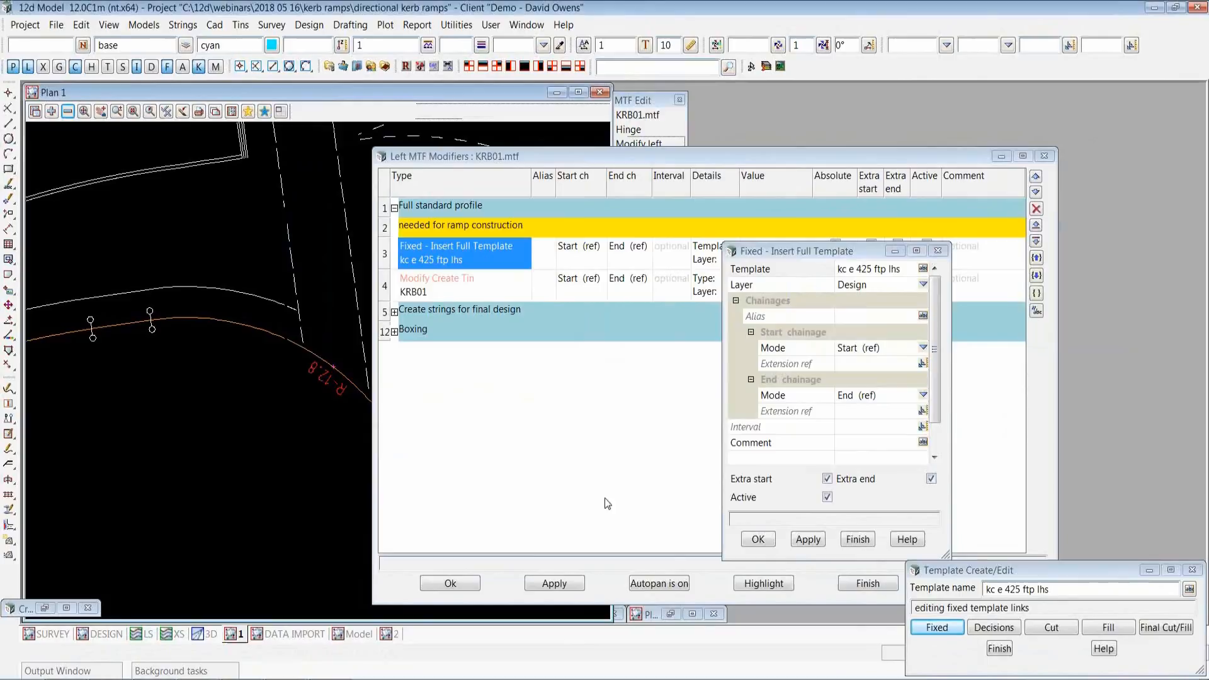
pyautogui.click(759, 539)
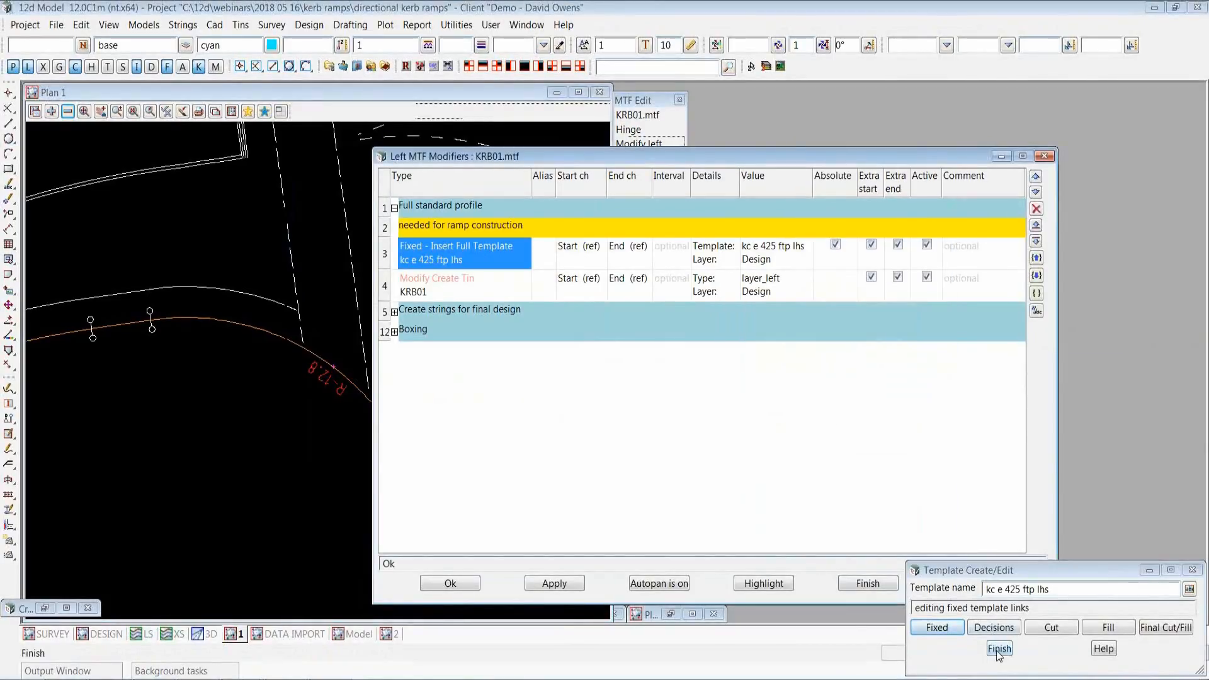
pyautogui.click(1000, 649)
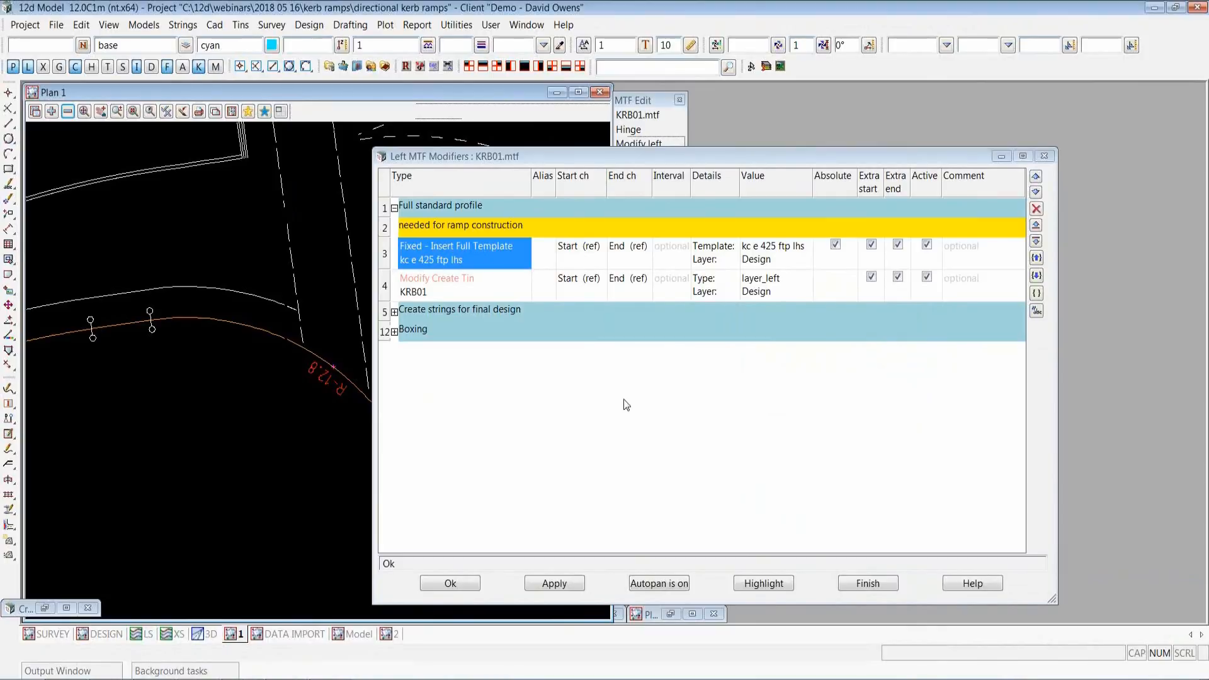
# Review the Modify Create Tin modifier for KRB01, checking its layer setting, and accept the left modifiers
pyautogui.click(493, 287)
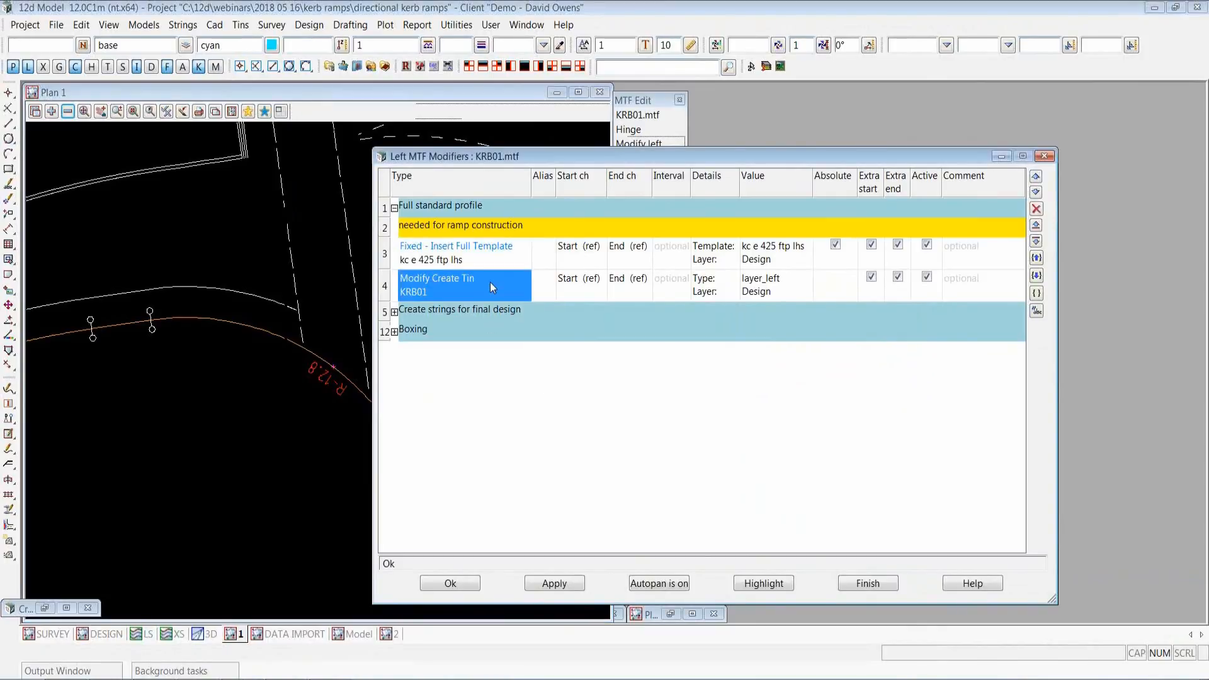
pyautogui.doubleClick(490, 285)
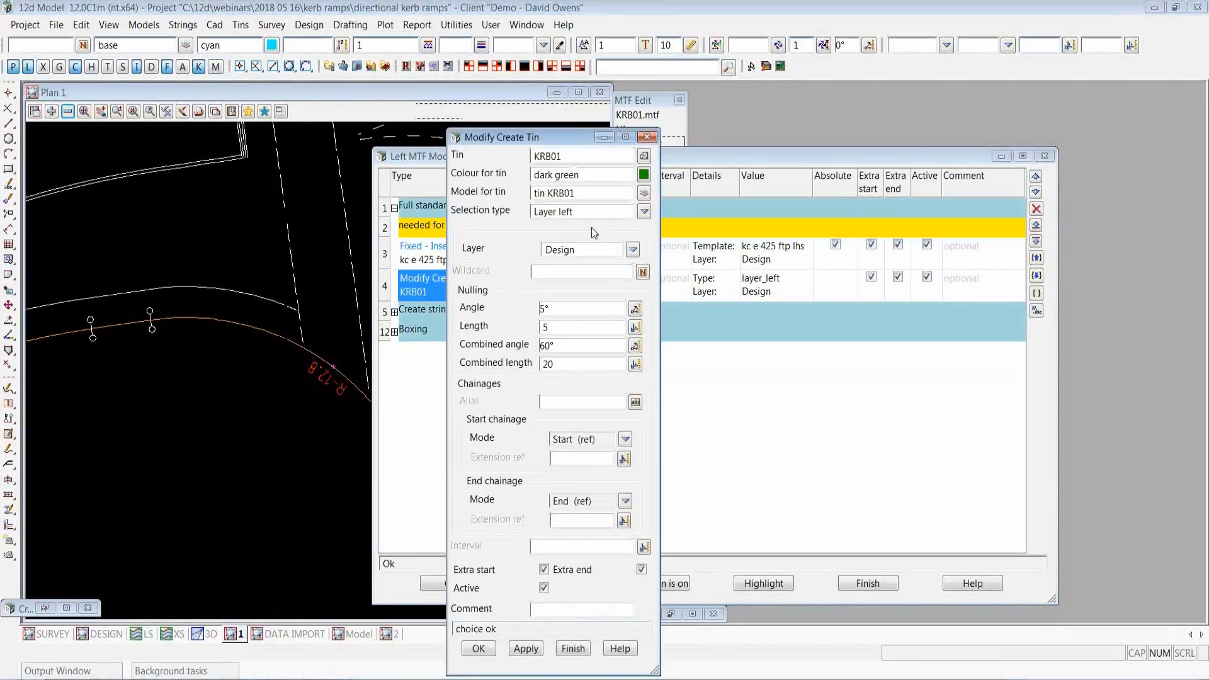
pyautogui.click(587, 250)
pyautogui.moveTo(588, 250); pyautogui.dragTo(519, 248)
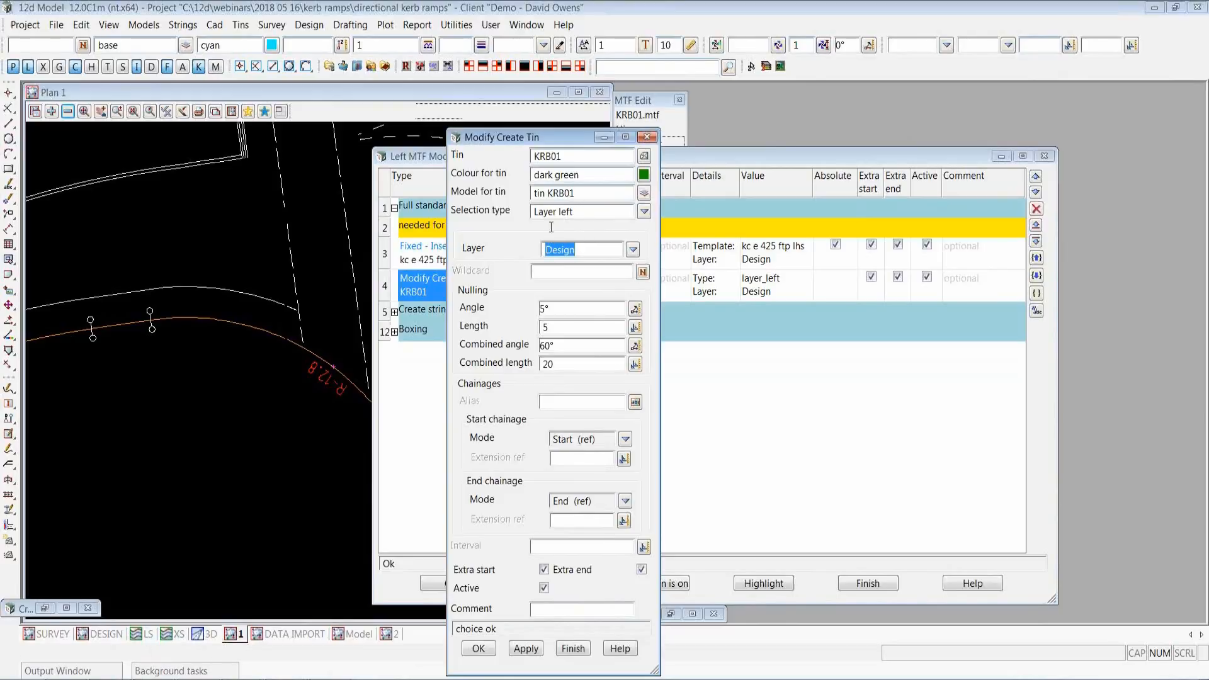
pyautogui.click(481, 649)
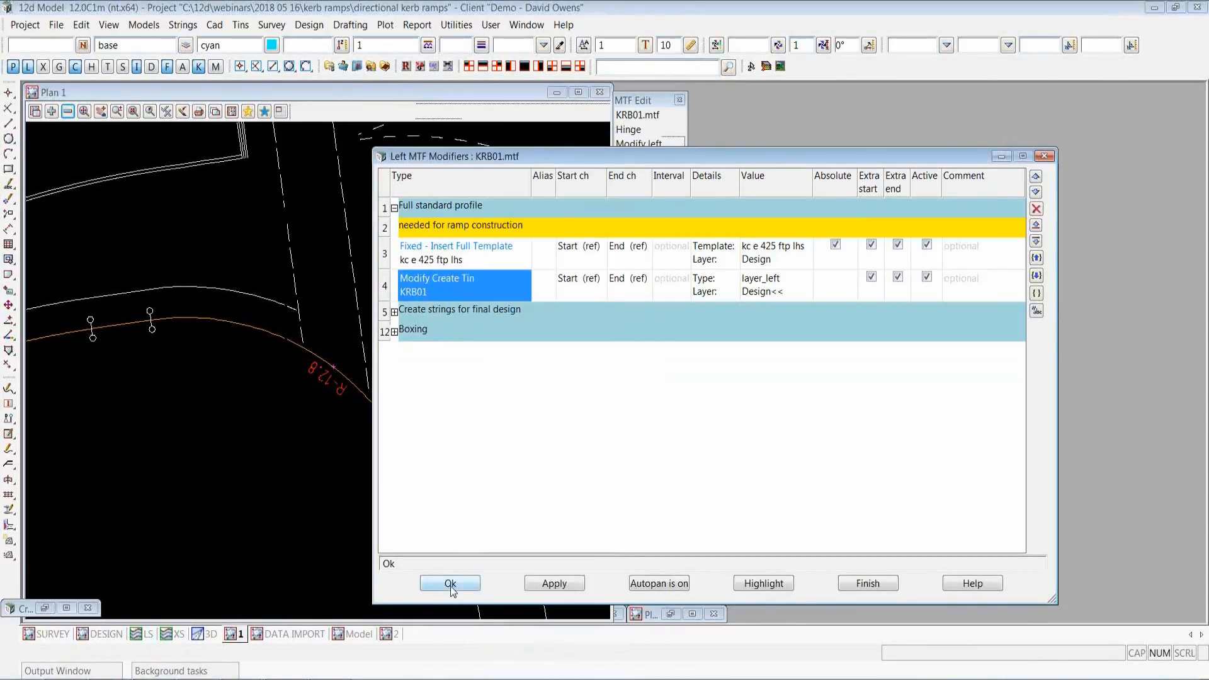
pyautogui.click(456, 583)
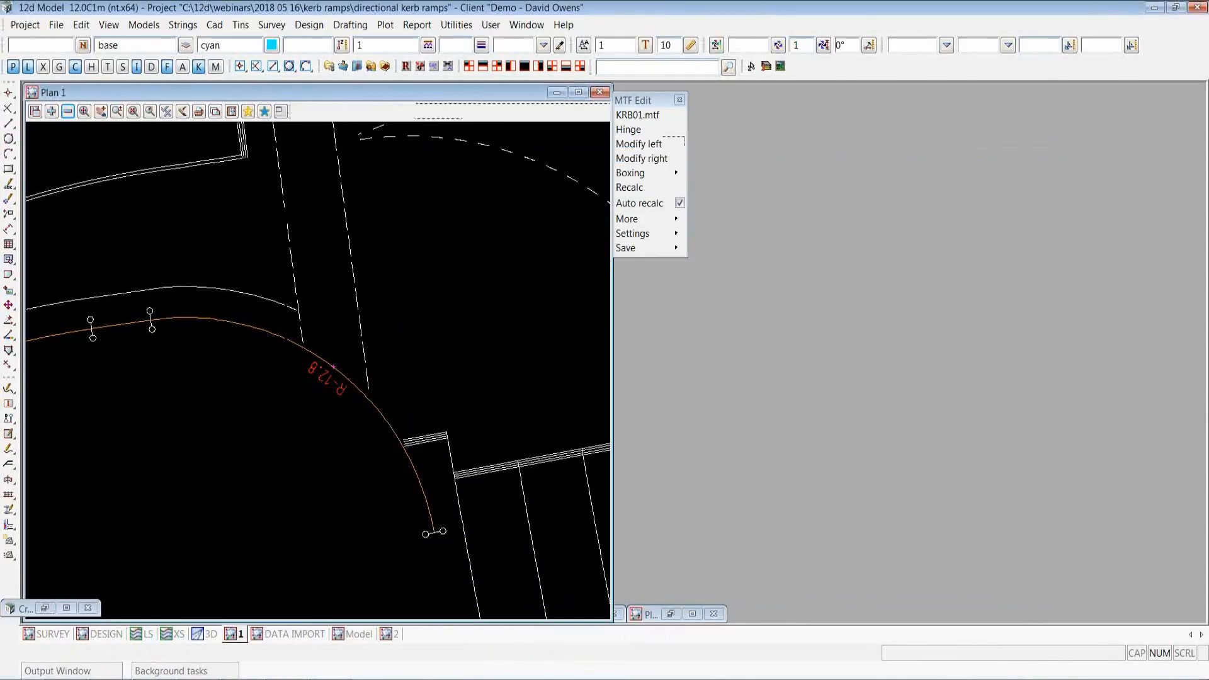
# Inspect the KRB01 tin in the 3D perspective with the MTF Edit menu moved aside, and minimise the perspective view
pyautogui.click(210, 636)
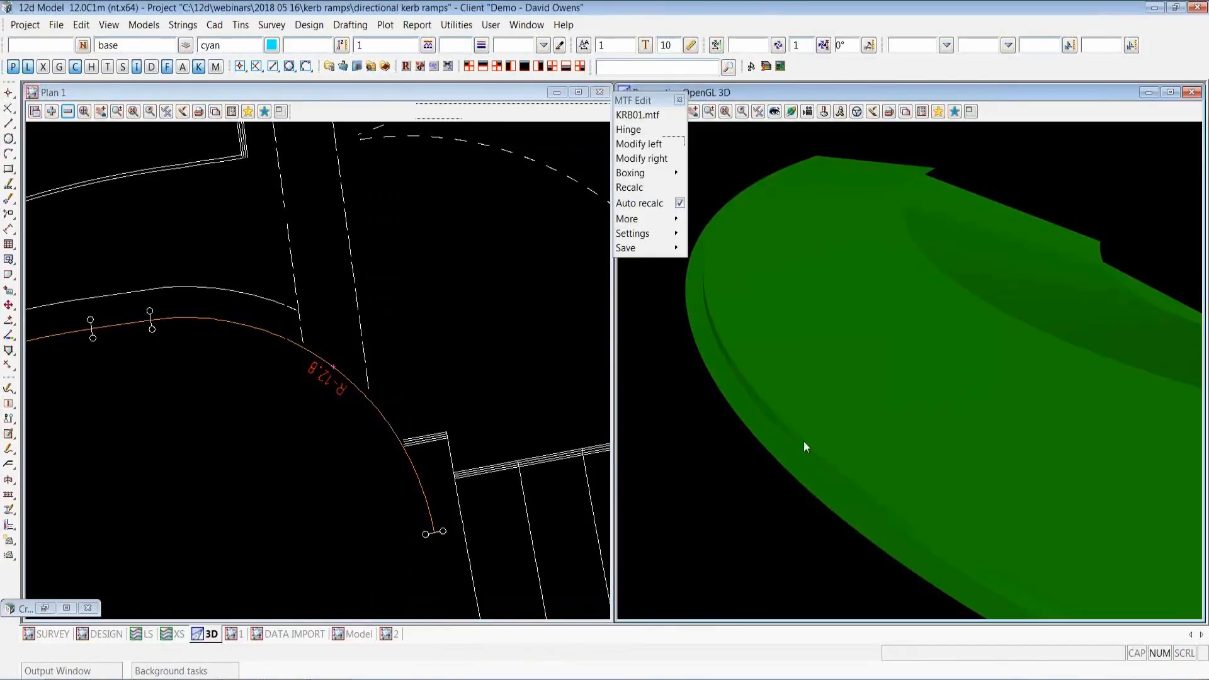
pyautogui.moveTo(780, 224); pyautogui.dragTo(947, 166)
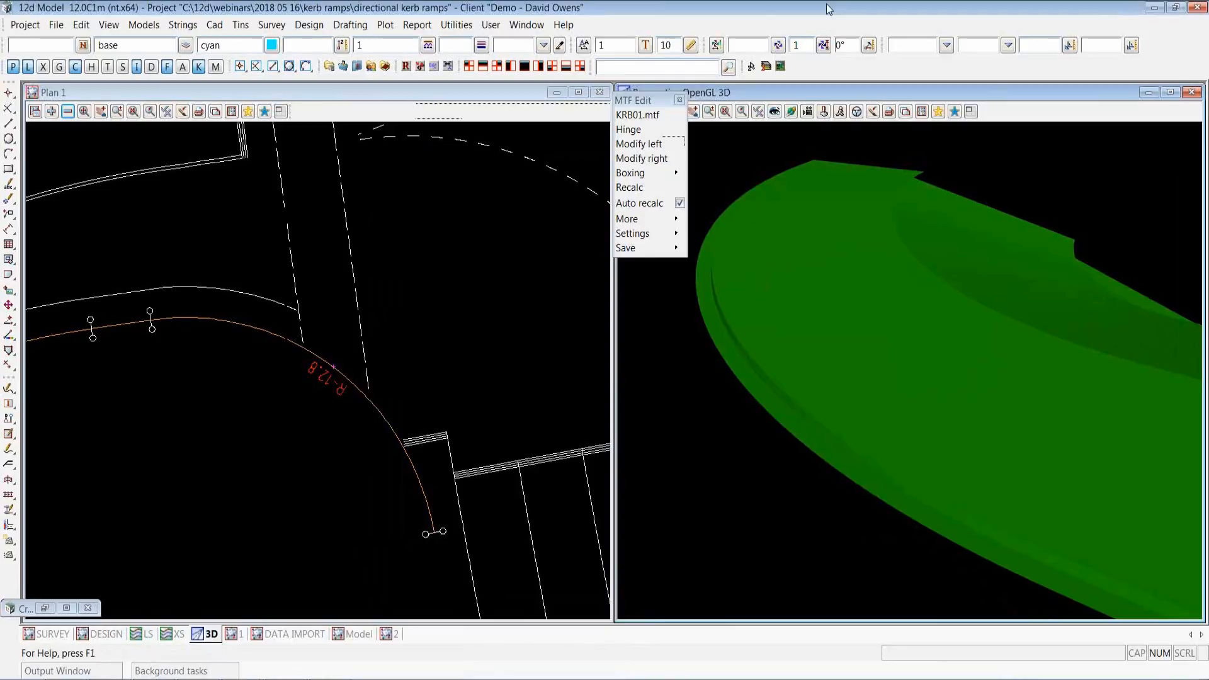
pyautogui.moveTo(652, 105); pyautogui.dragTo(66, 441)
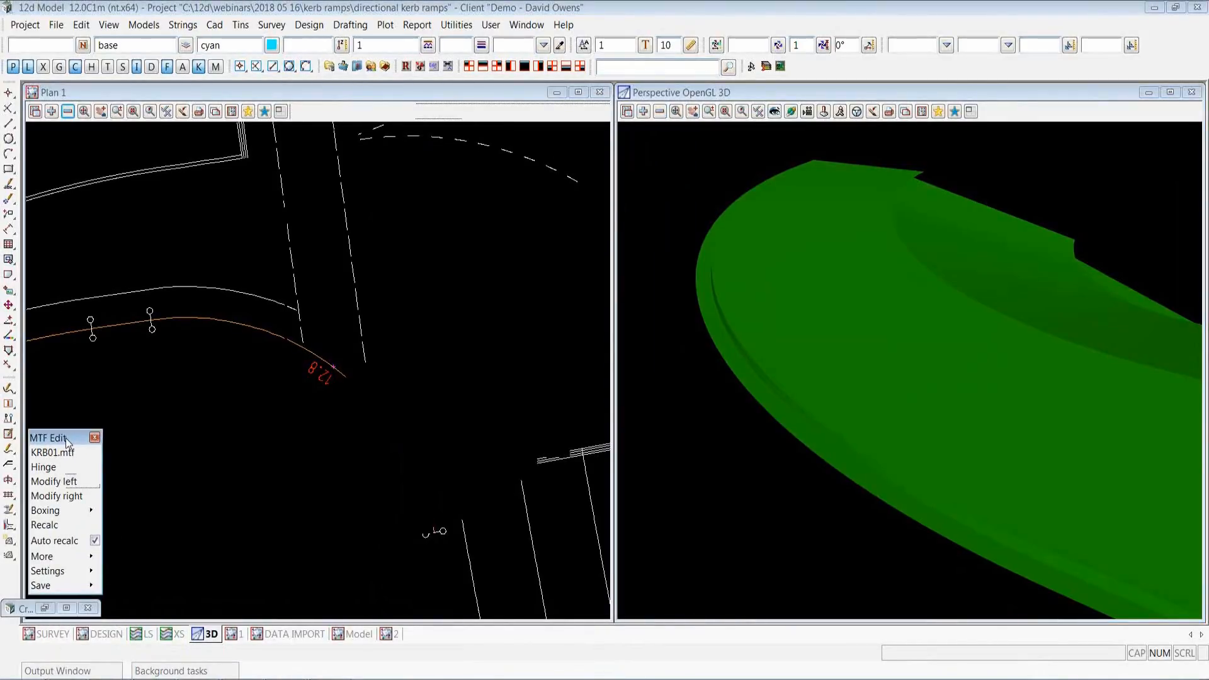
pyautogui.click(523, 106)
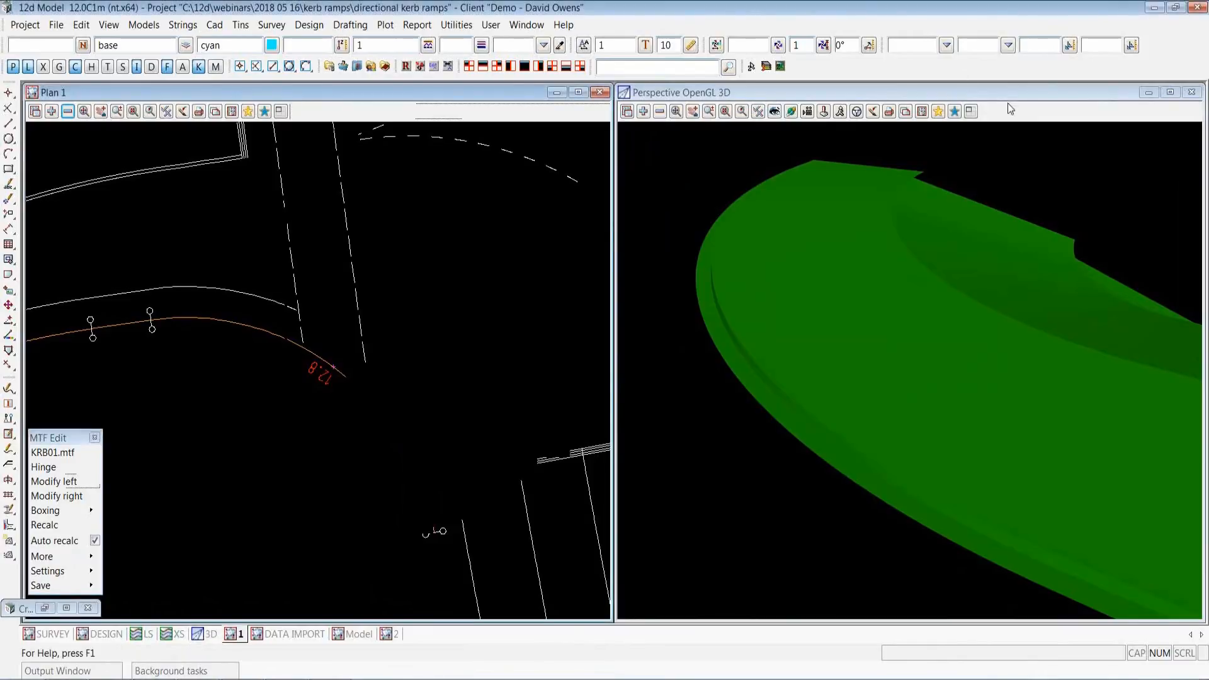
pyautogui.click(1148, 92)
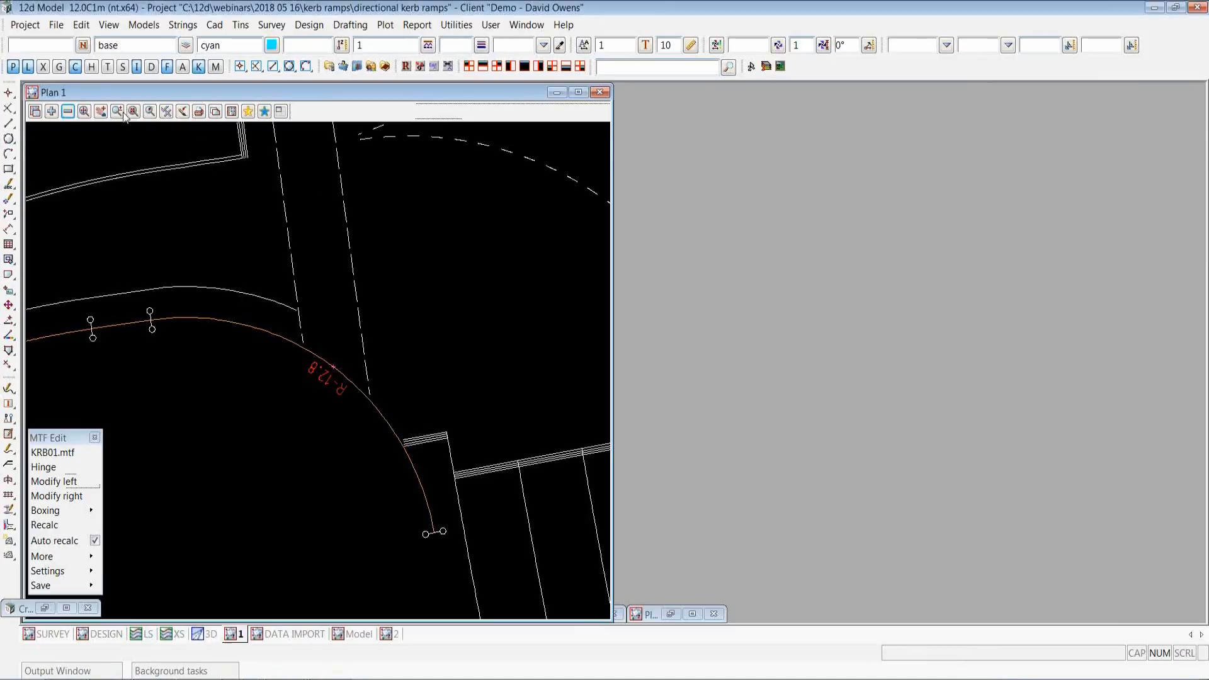
# Add the model RS KR RAMP CONST to the Plan 1 view
pyautogui.click(52, 113)
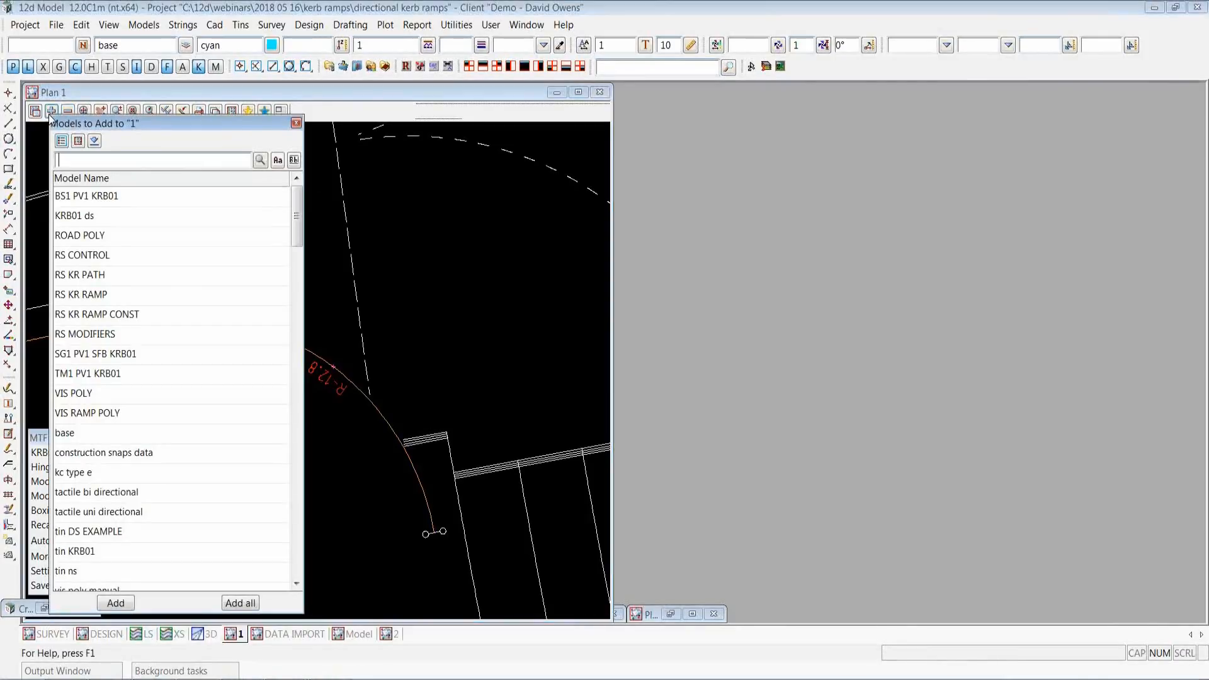
pyautogui.write('c')
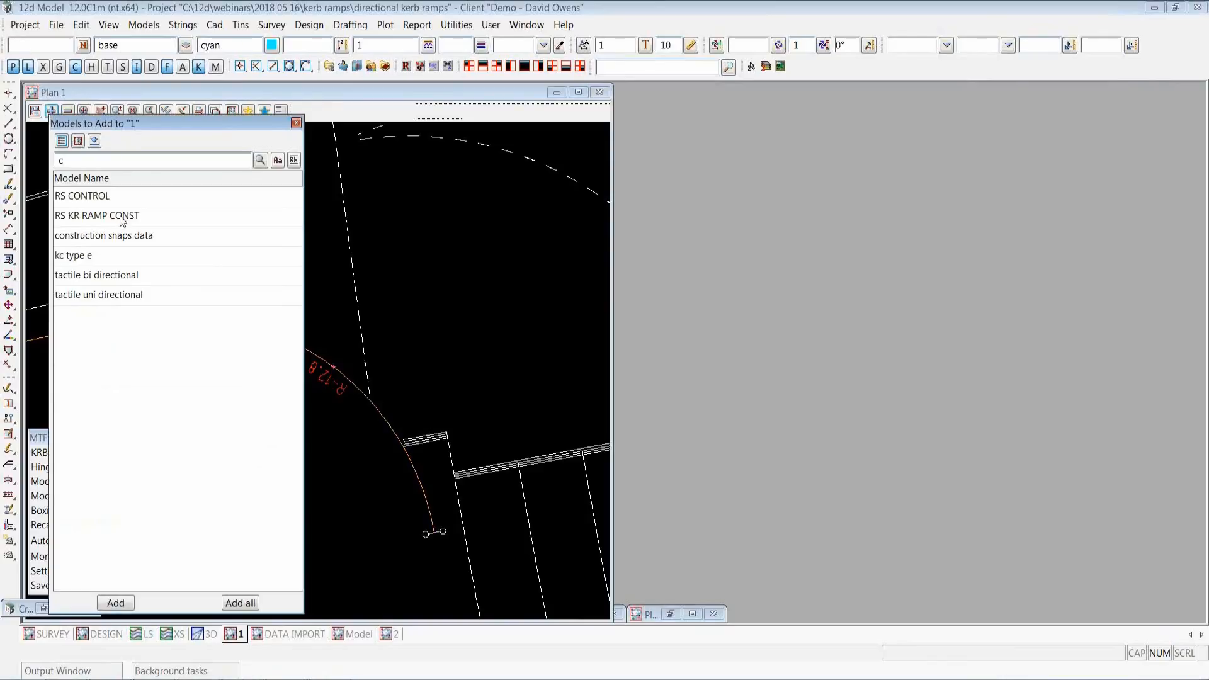
pyautogui.click(120, 217)
pyautogui.click(119, 603)
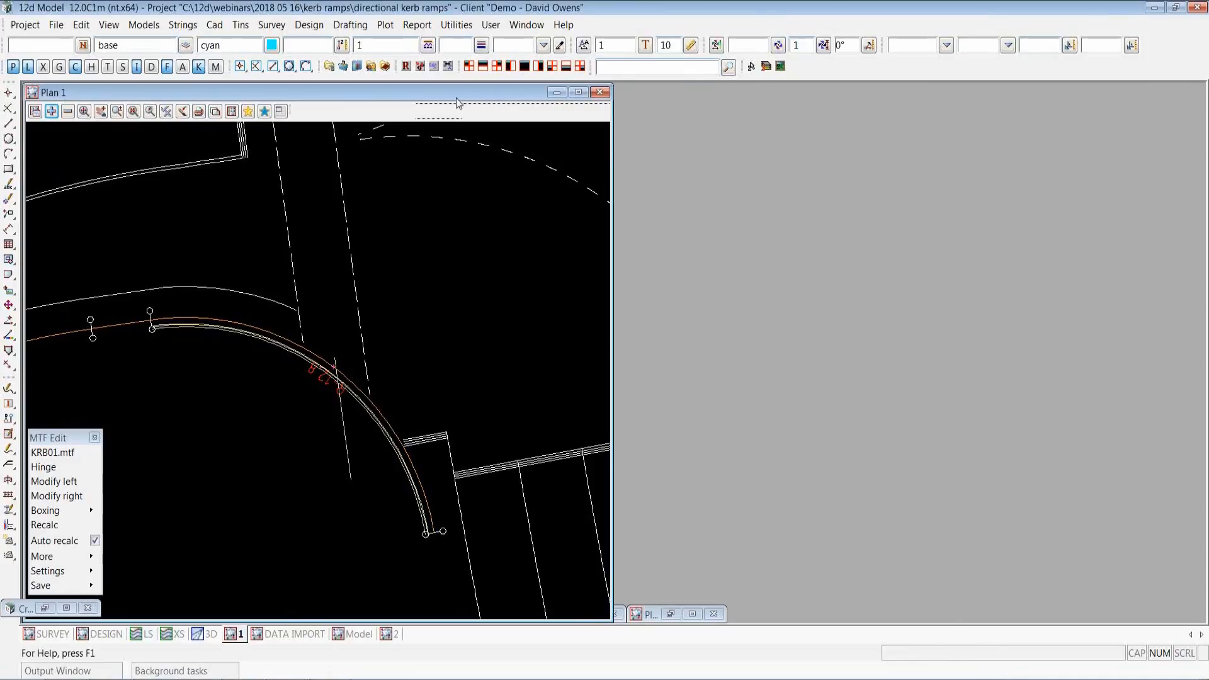
# Open the parts editor for ramp construction string B01 KR1 and examine its first horizontal fixed line's point, direction and relative extents
pyautogui.click(9, 449)
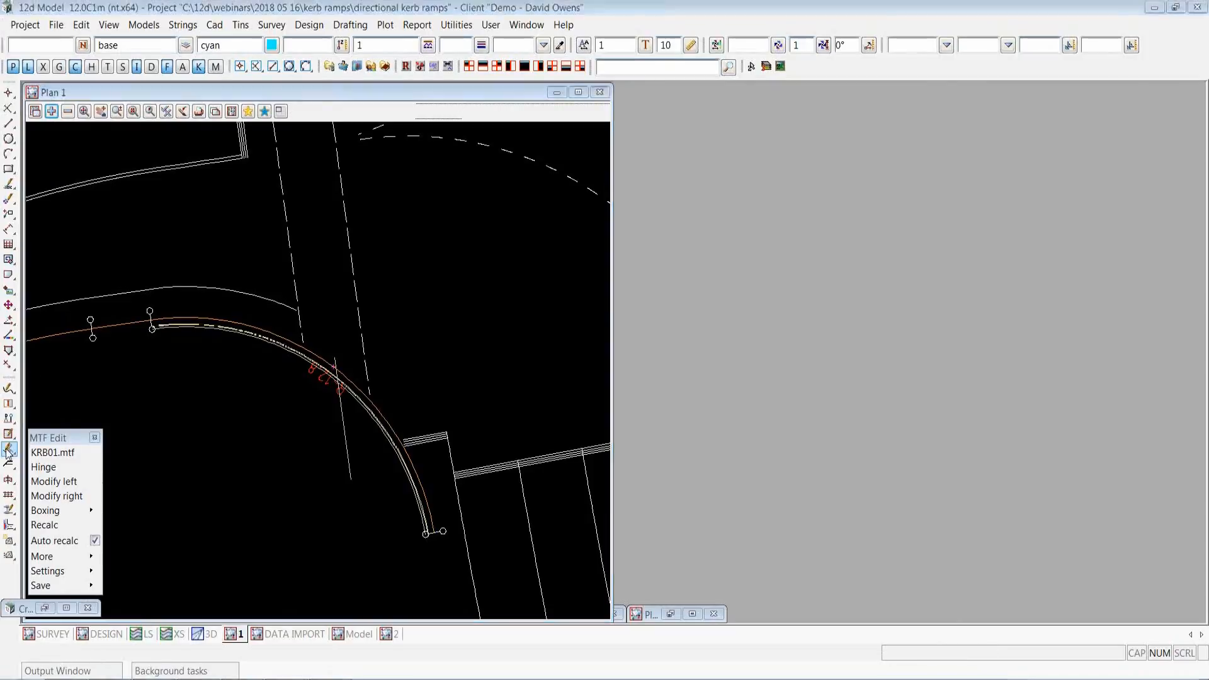
pyautogui.click(344, 421)
pyautogui.middleClick(346, 421)
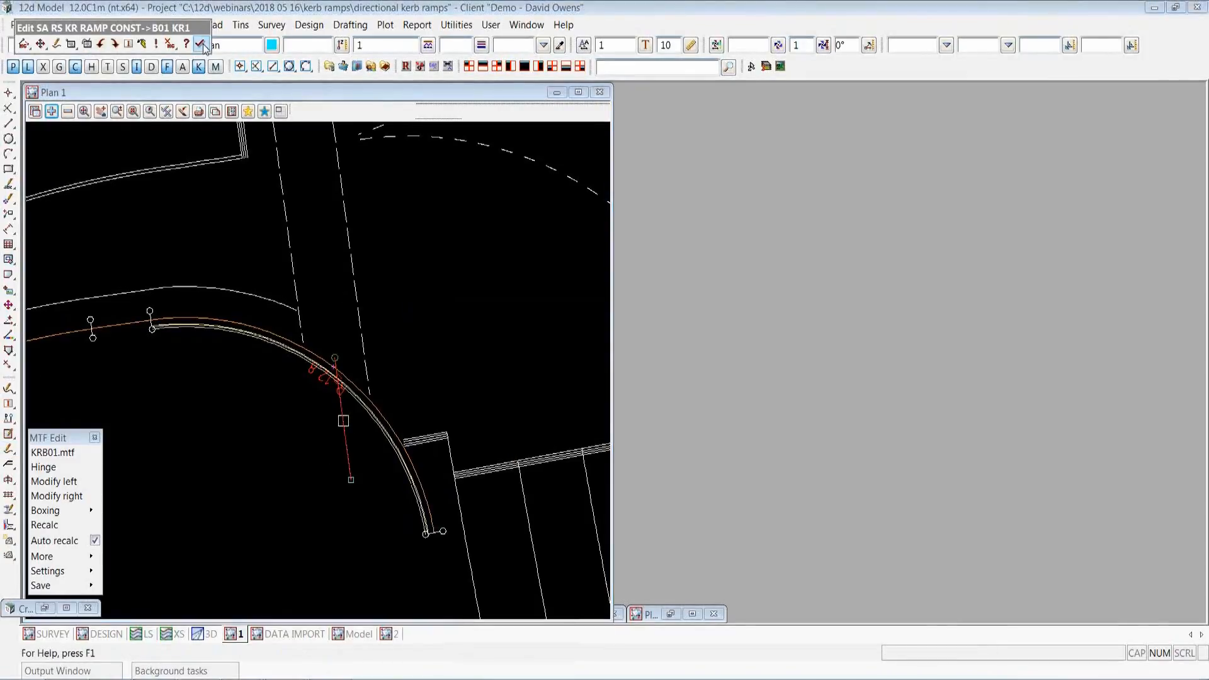
pyautogui.click(496, 146)
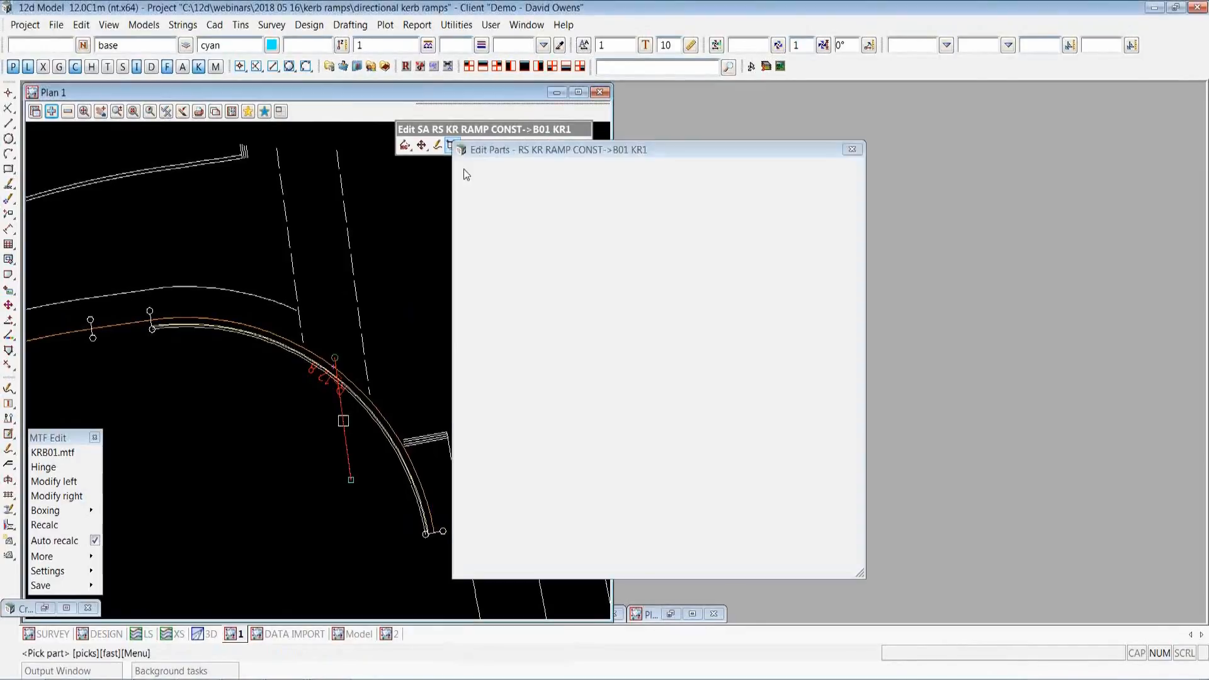
pyautogui.moveTo(565, 151); pyautogui.dragTo(723, 108)
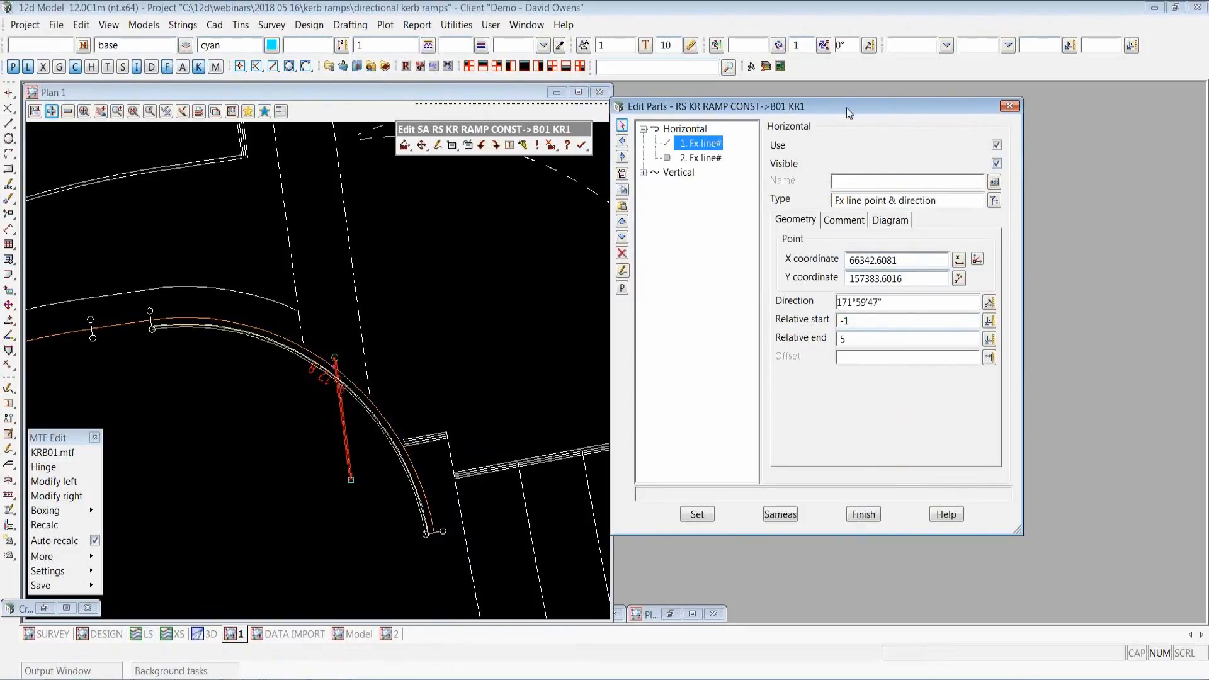
pyautogui.moveTo(845, 107); pyautogui.dragTo(548, 185)
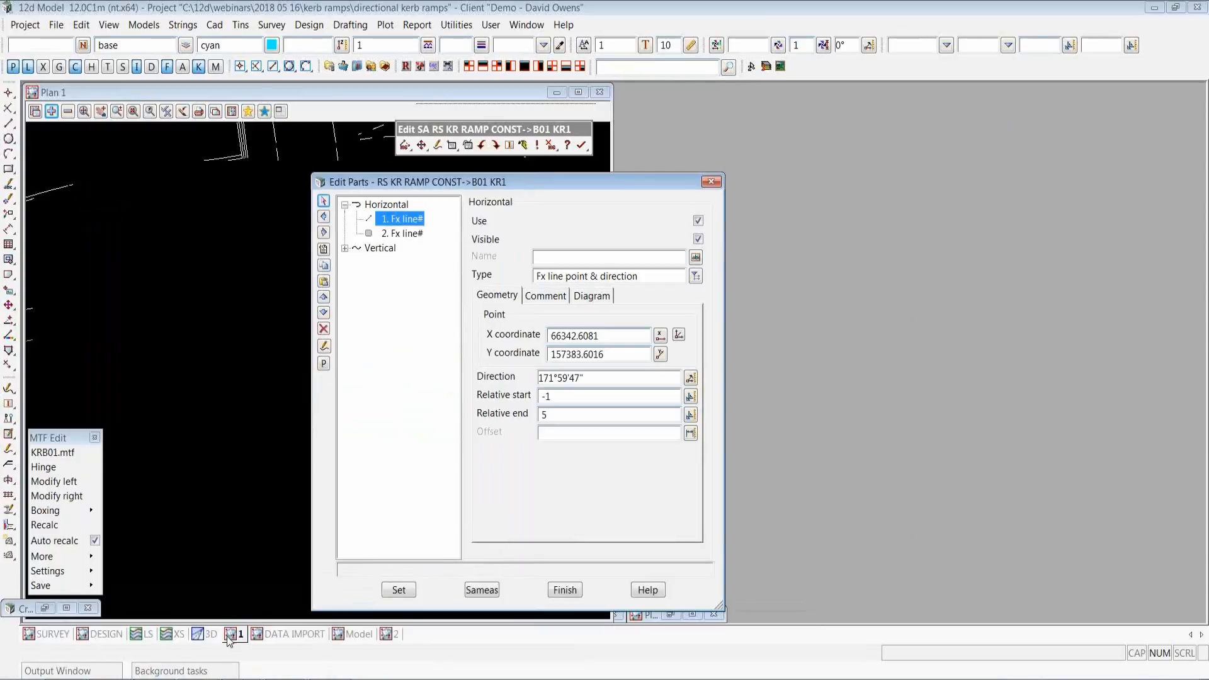
# Show the LS section view of B01 KR1 beside the plan and move the Edit Parts dialog clear of it
pyautogui.click(144, 634)
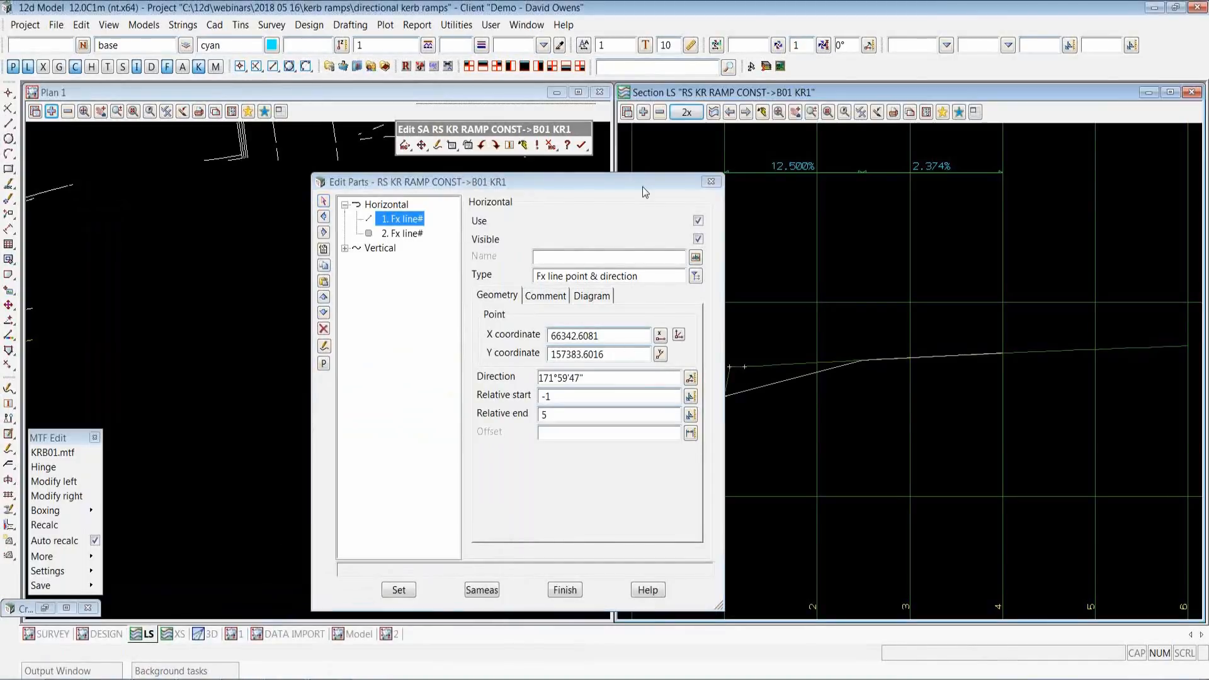
pyautogui.click(640, 184)
pyautogui.moveTo(640, 187); pyautogui.dragTo(484, 184)
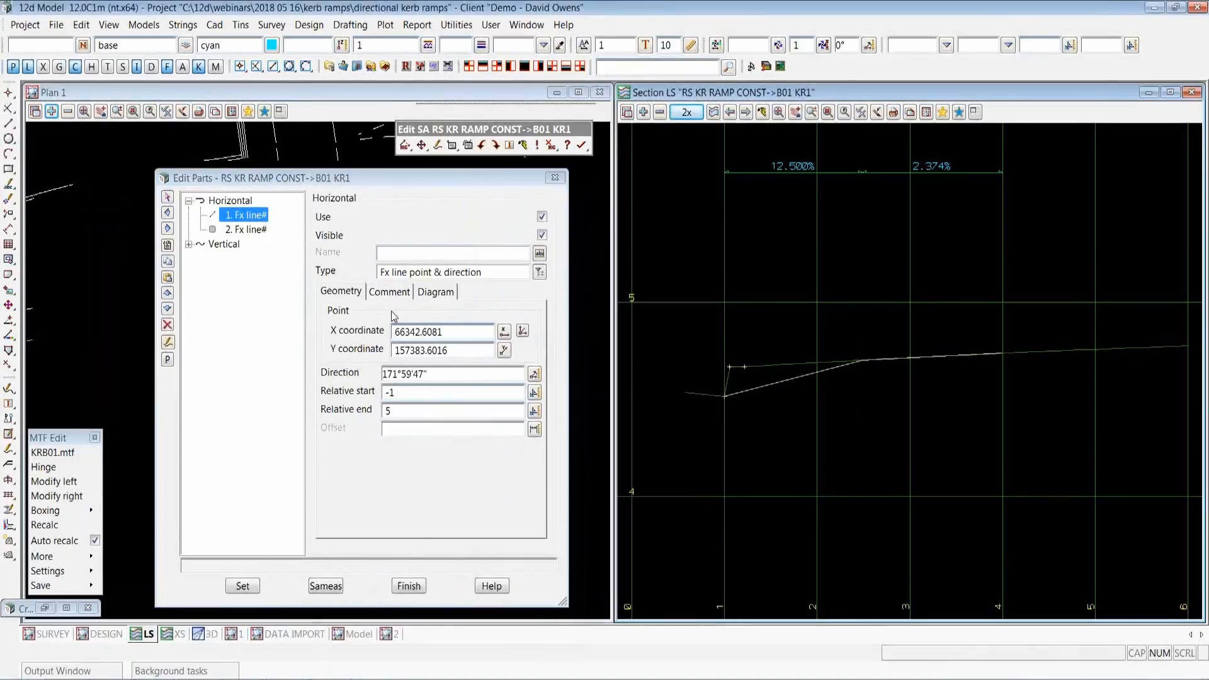
# Examine B01 KR1's first vertical fixed line, checking its relative start and end, cut-through string and grade definition
pyautogui.click(188, 246)
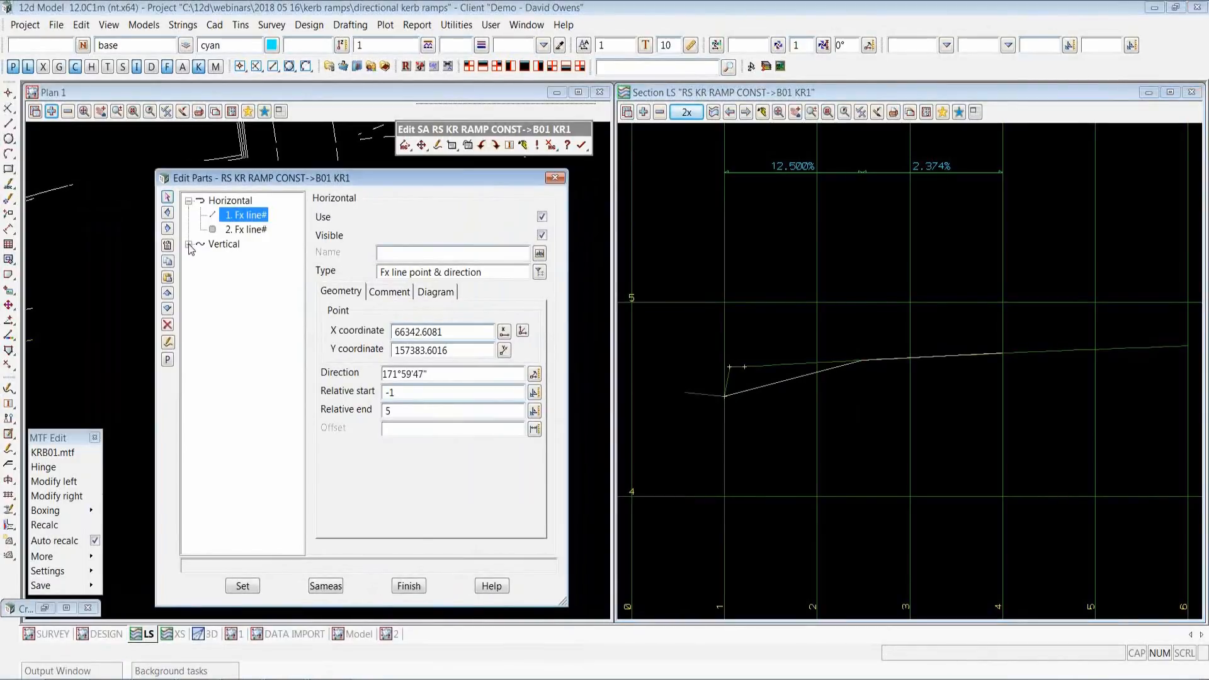
pyautogui.click(189, 246)
pyautogui.click(255, 259)
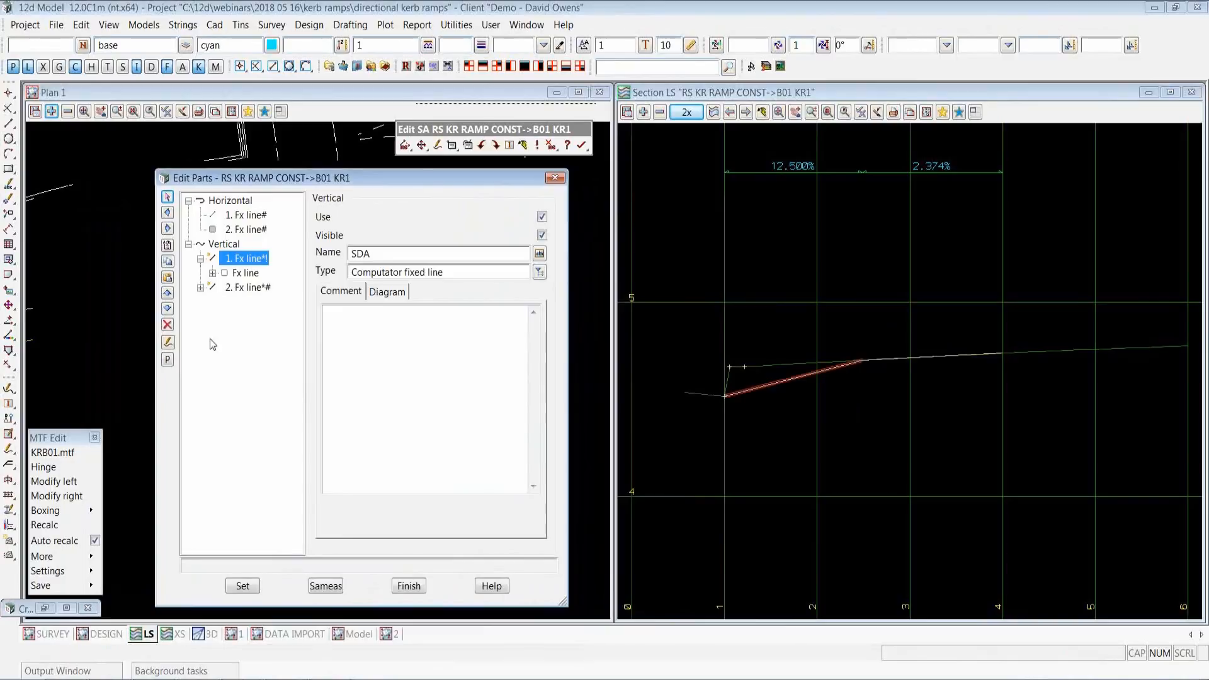
pyautogui.click(248, 276)
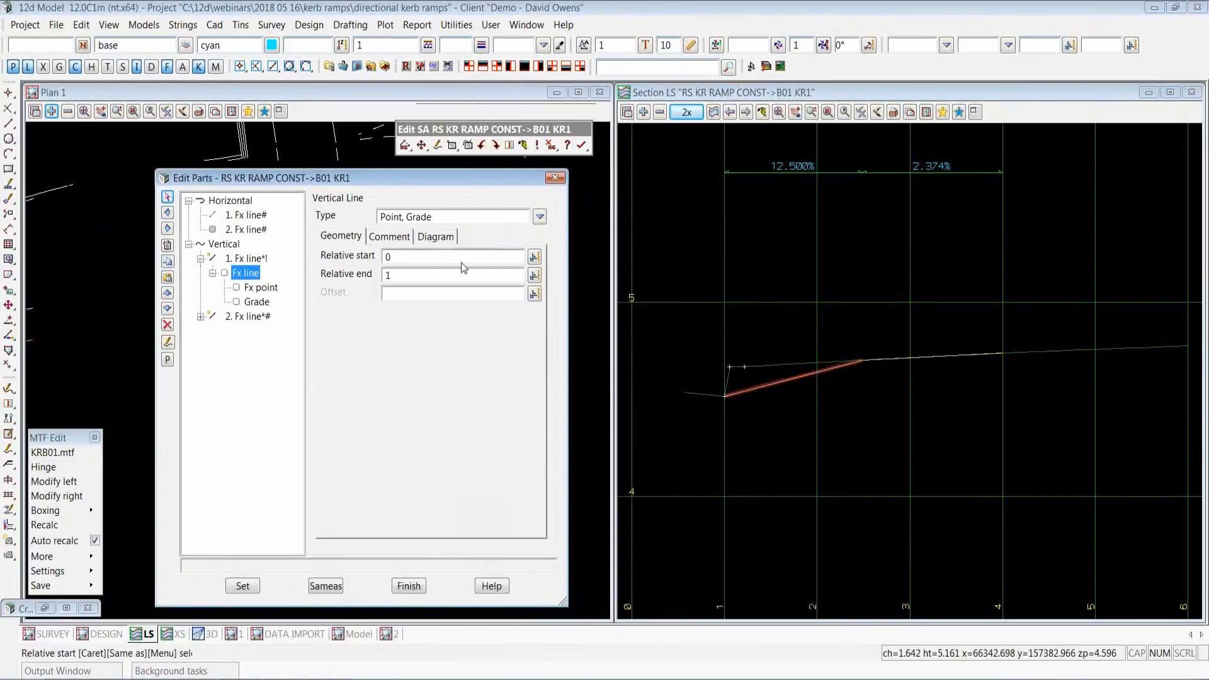
pyautogui.click(263, 288)
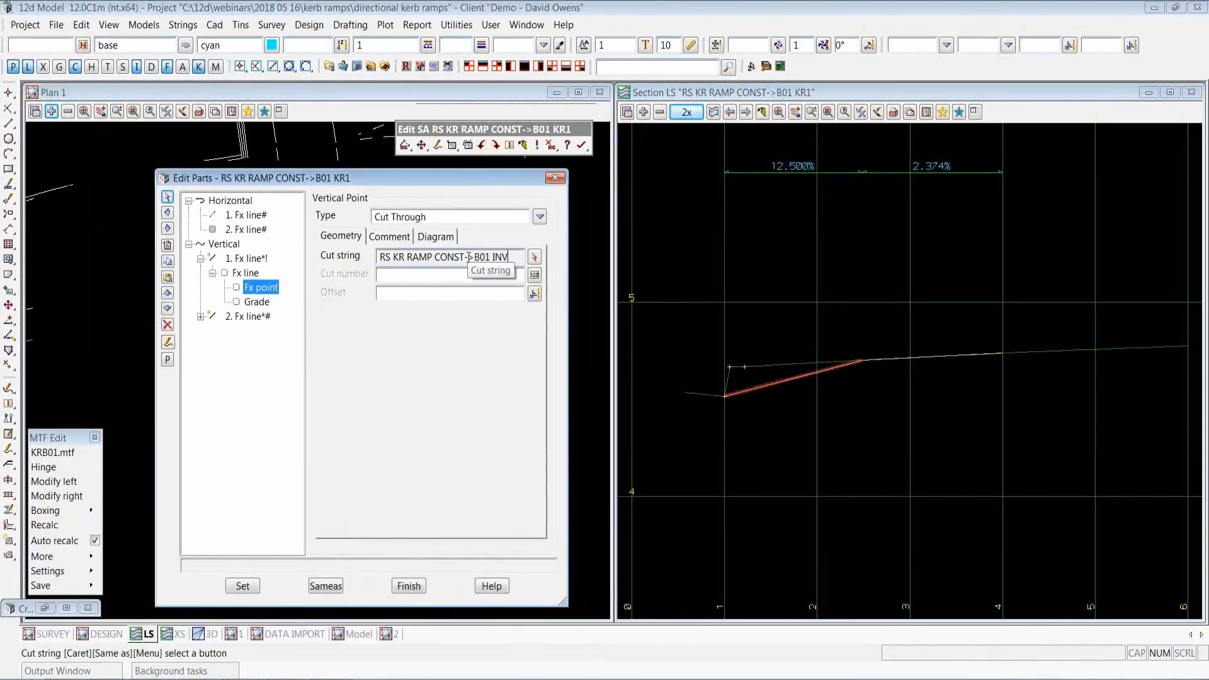
pyautogui.moveTo(468, 257); pyautogui.dragTo(435, 257)
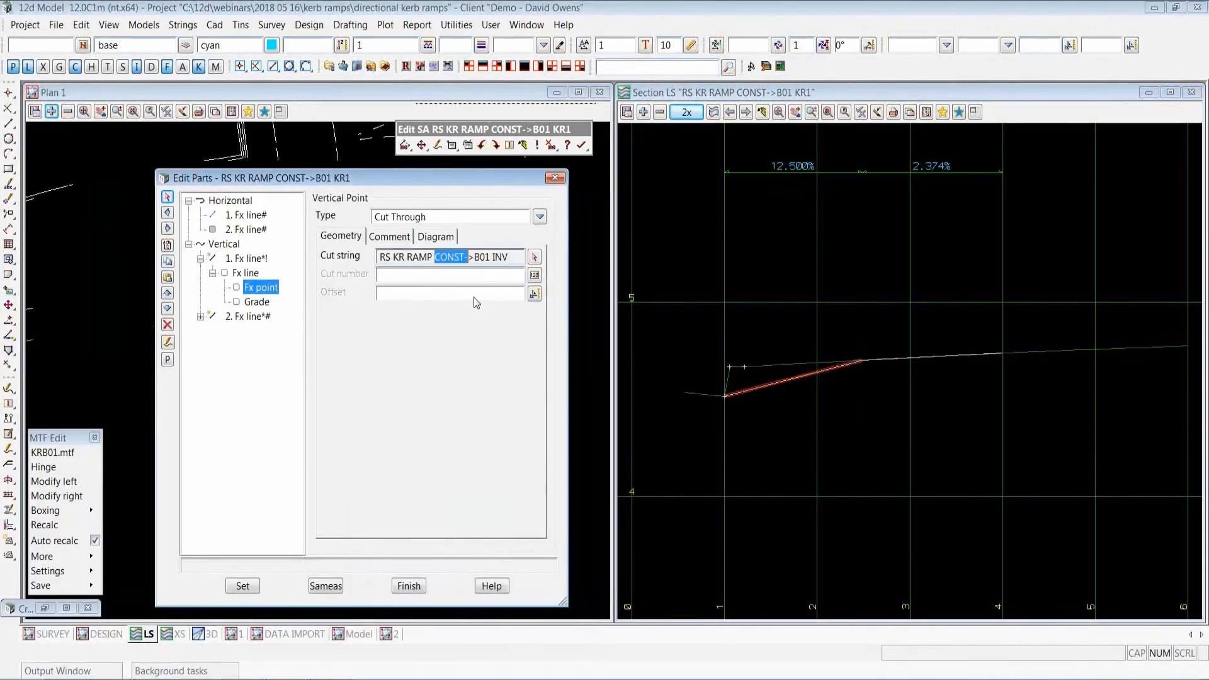
pyautogui.click(513, 257)
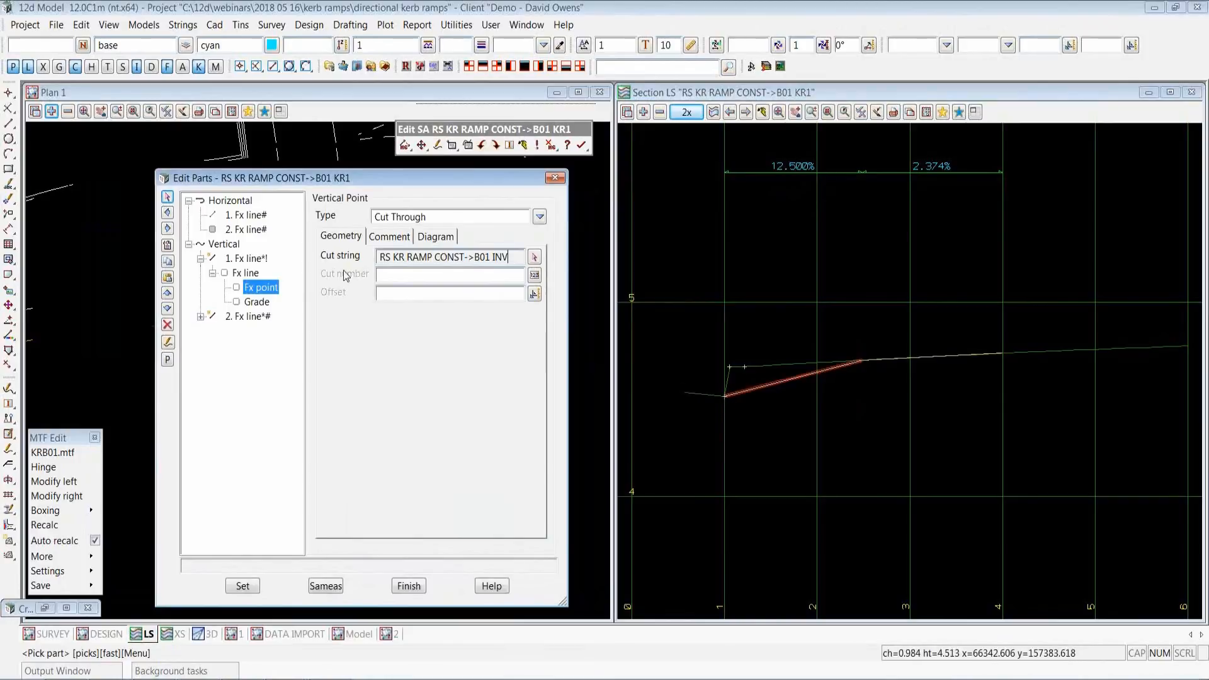
pyautogui.click(270, 304)
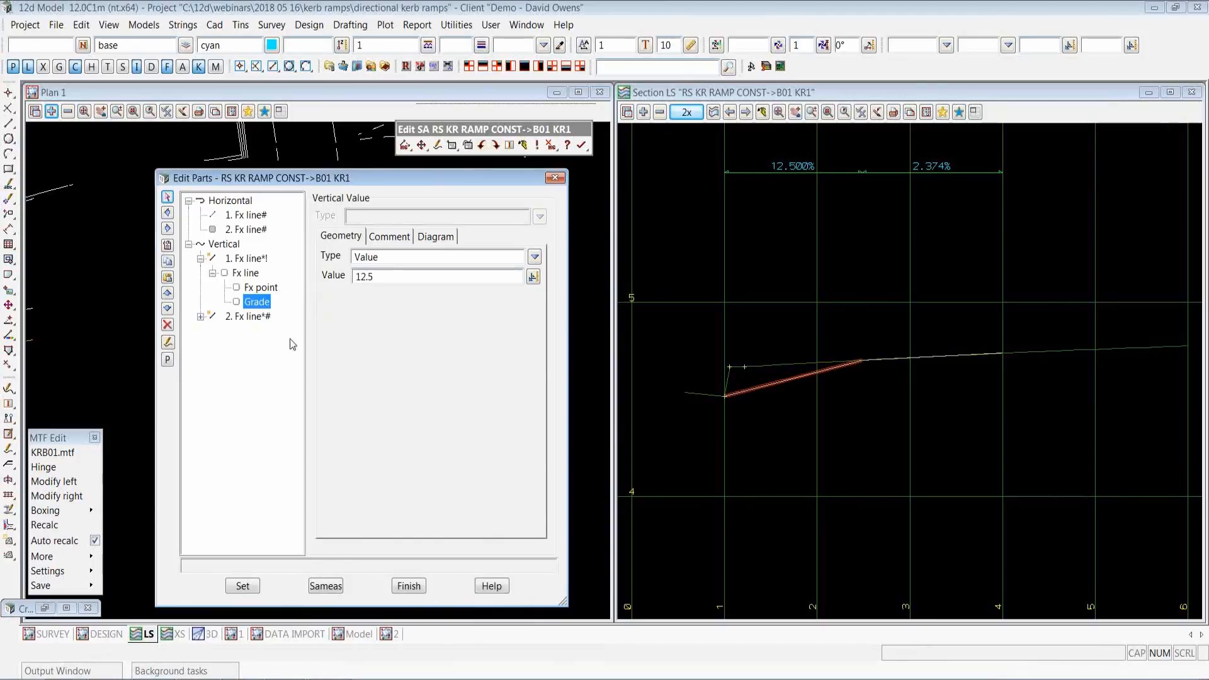
# Examine B01 KR1's second vertical fixed line, checking the chainage extension and tin height of its first fixed point
pyautogui.click(248, 317)
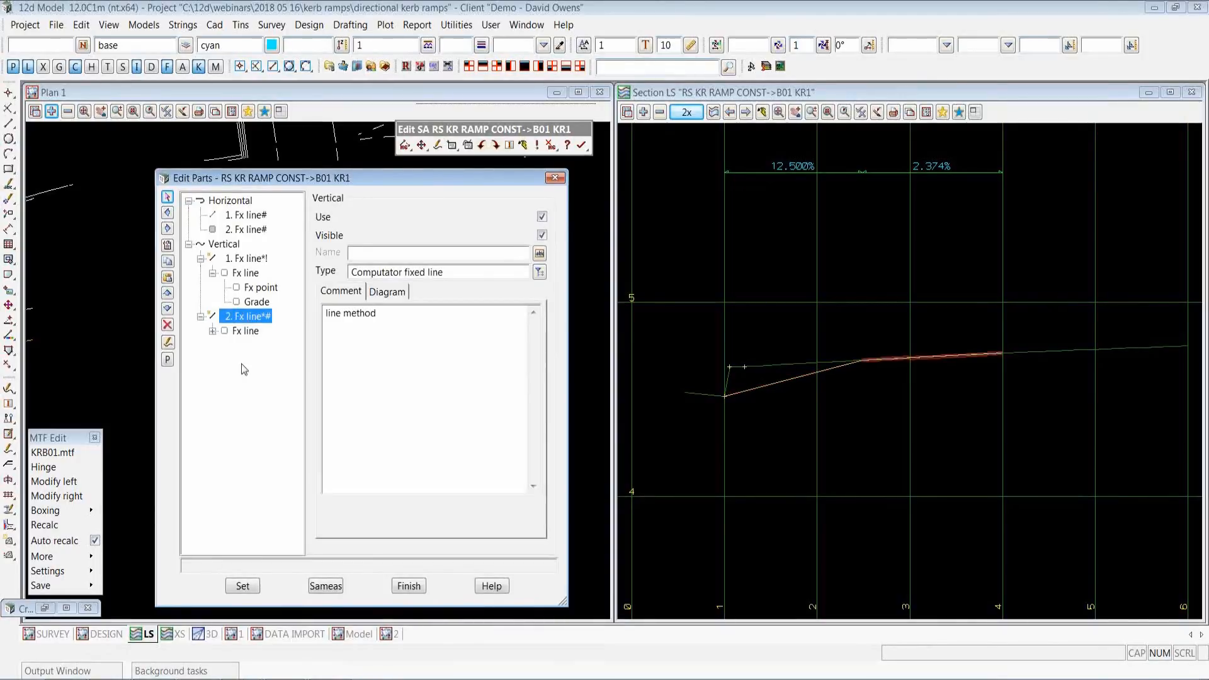
pyautogui.click(247, 331)
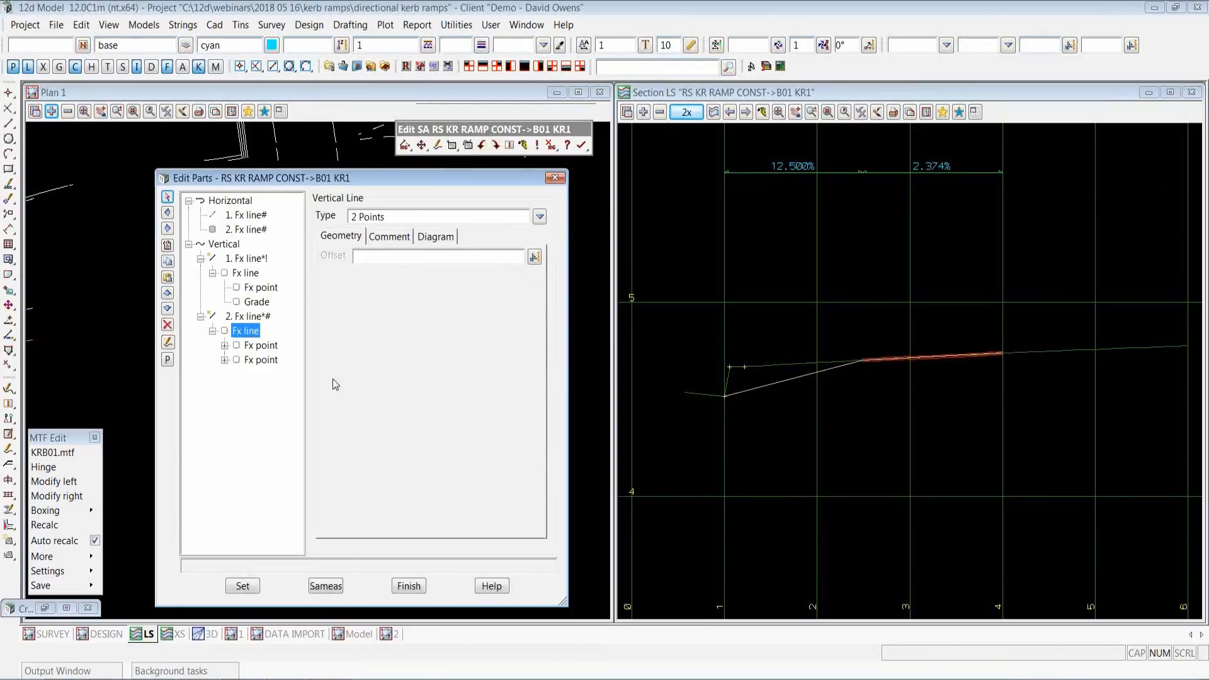
pyautogui.doubleClick(260, 345)
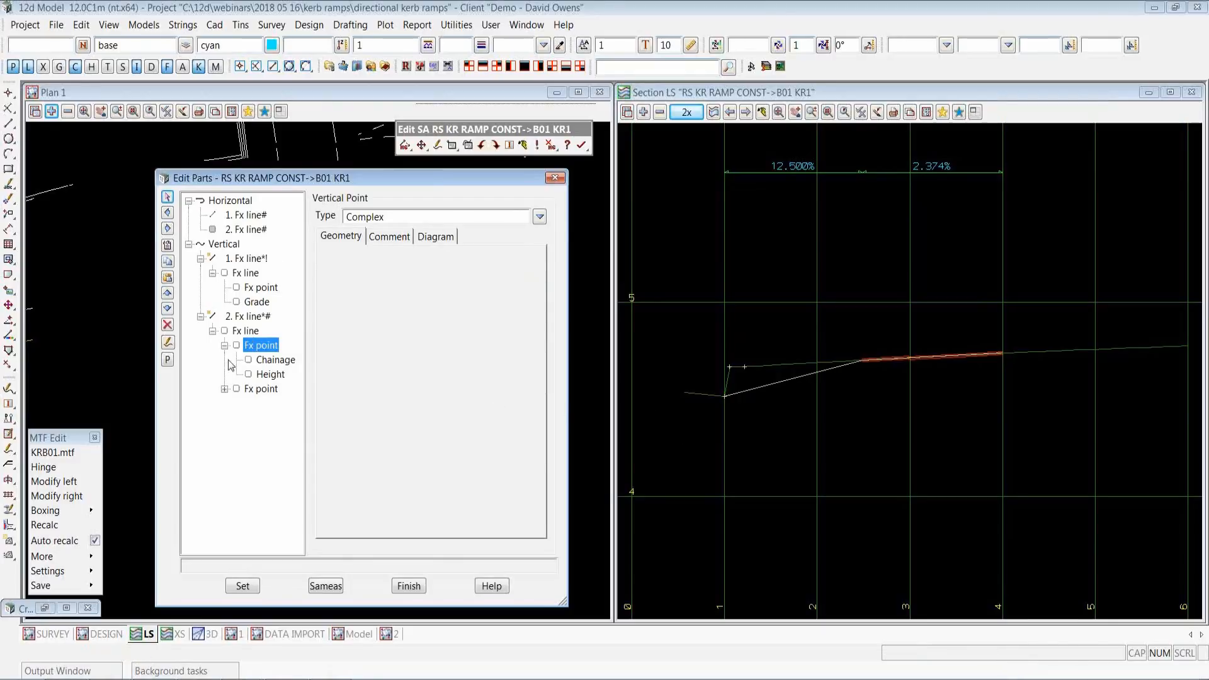
pyautogui.click(270, 362)
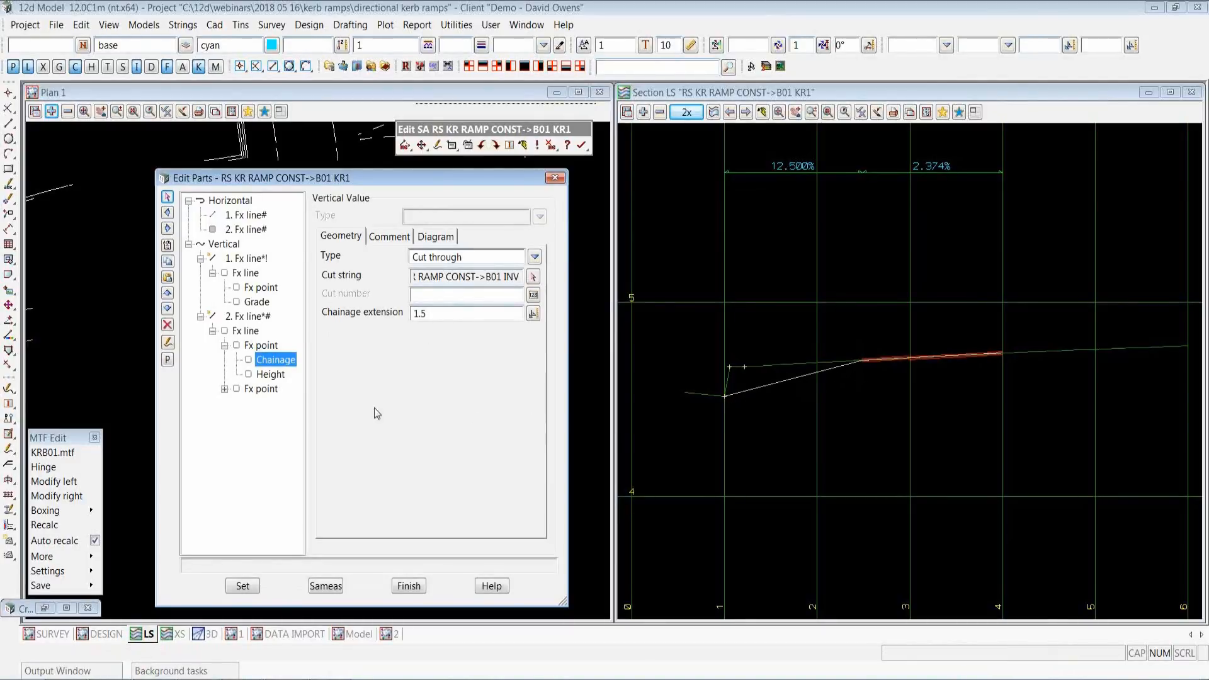
pyautogui.click(270, 376)
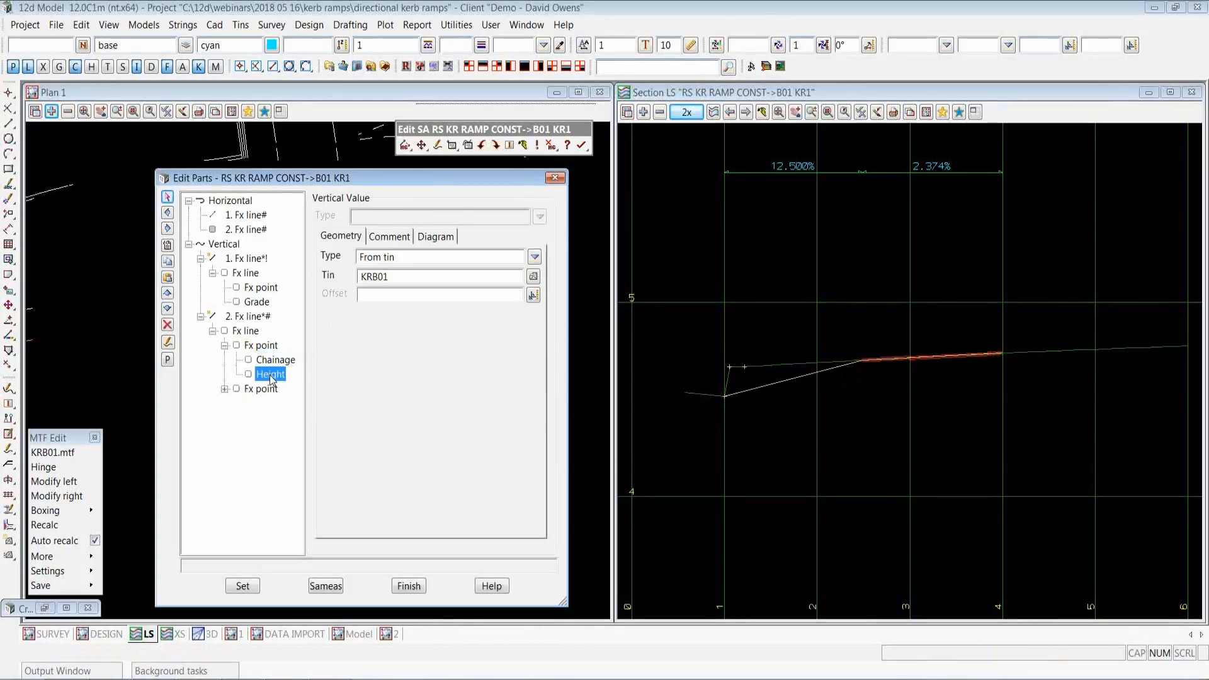
pyautogui.click(405, 257)
pyautogui.click(396, 278)
pyautogui.doubleClick(364, 284)
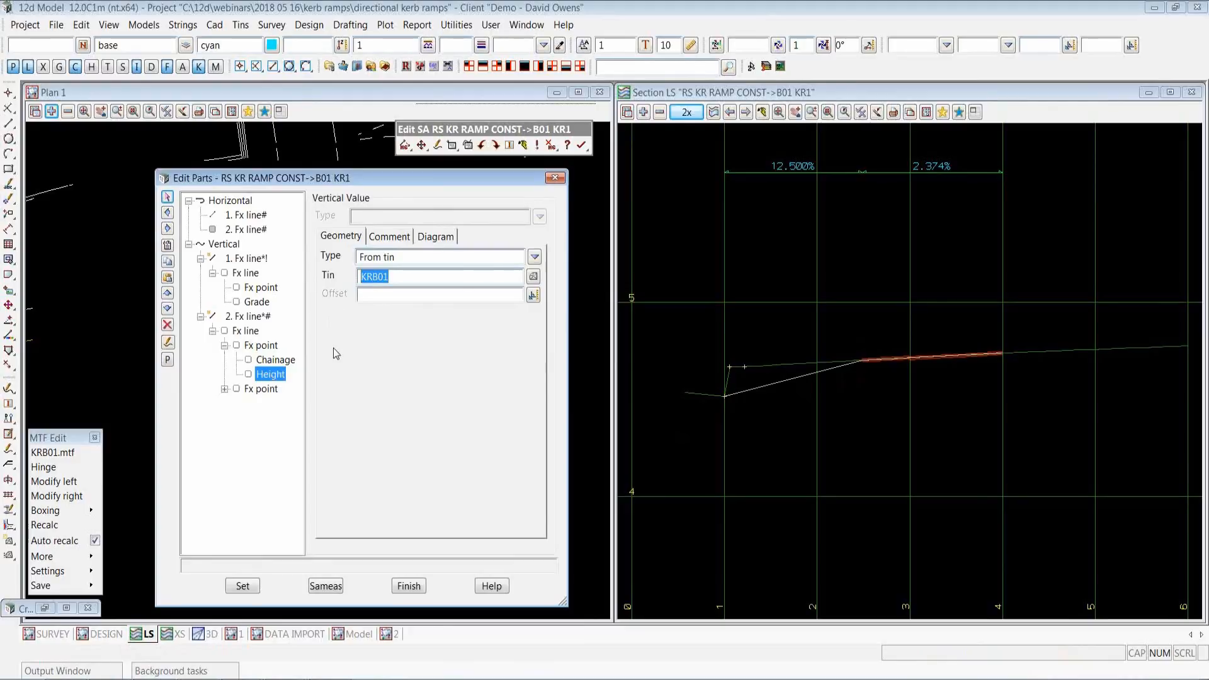
pyautogui.click(276, 365)
pyautogui.click(271, 374)
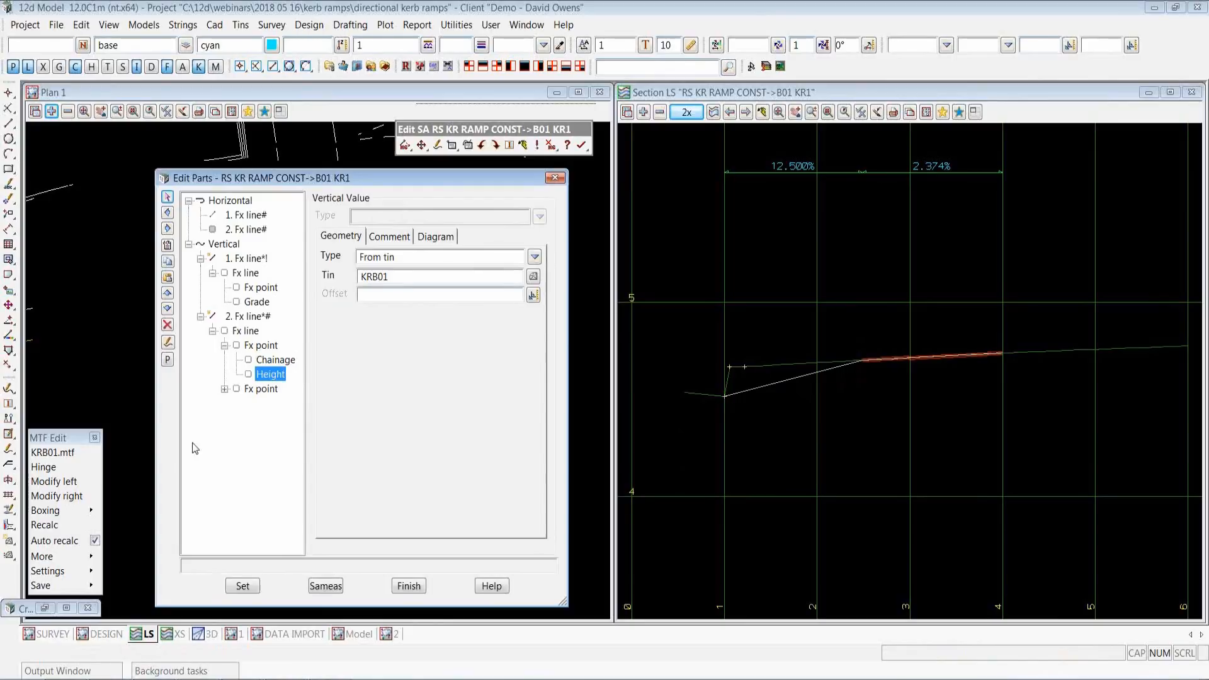
# Review the chainage extension and tin height of the second fixed point on that line, and finish editing the parts
pyautogui.click(225, 390)
pyautogui.click(276, 403)
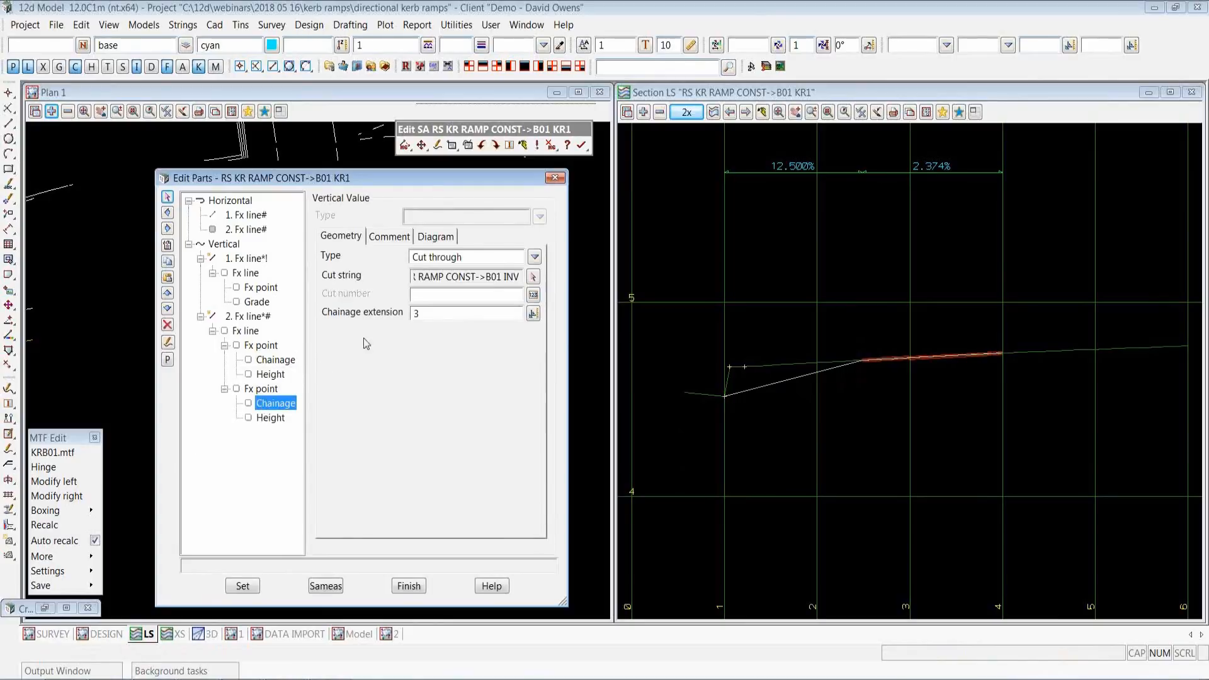
pyautogui.click(411, 315)
pyautogui.click(270, 418)
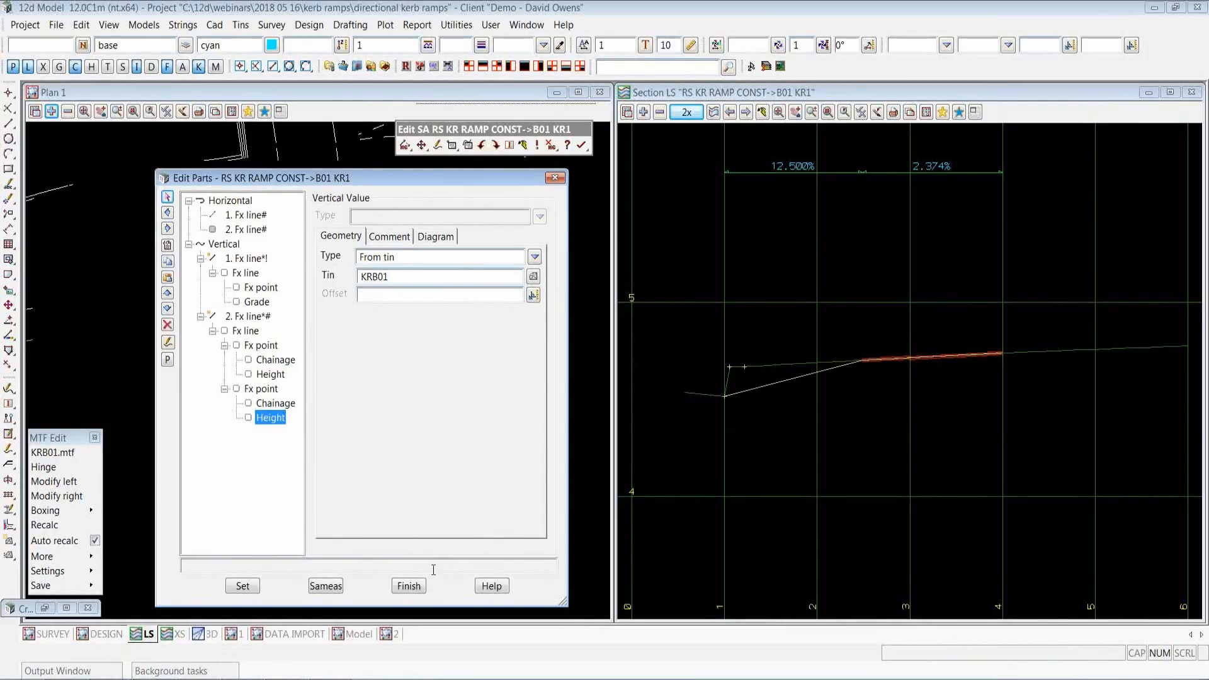
pyautogui.click(413, 591)
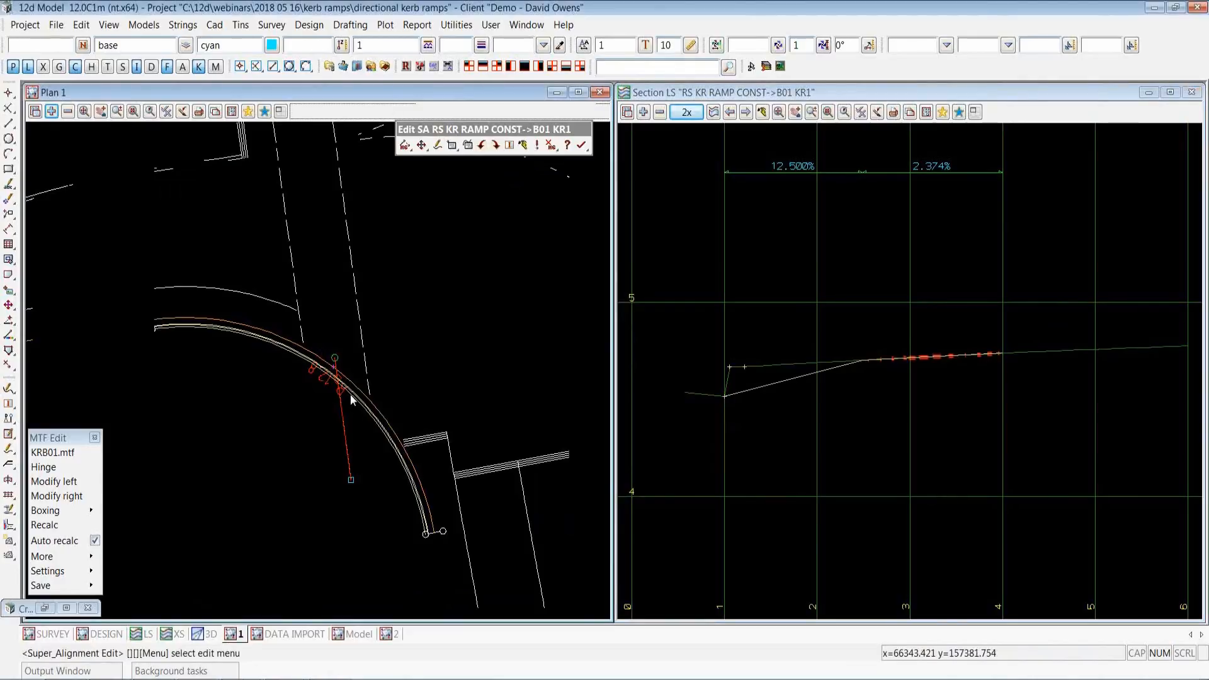
# Open the construction string B01 INV for super alignment editing from the plan and bring up its parts editor
pyautogui.scroll(2, 350, 395)
pyautogui.scroll(1, 347, 390)
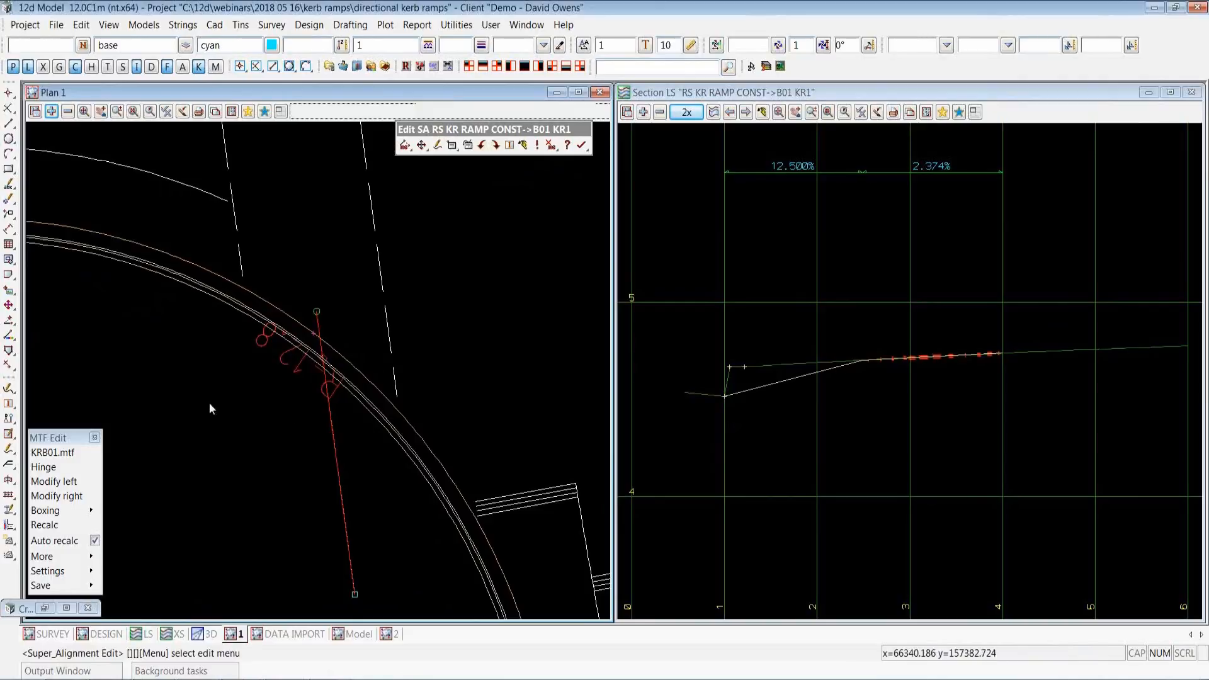
pyautogui.click(8, 450)
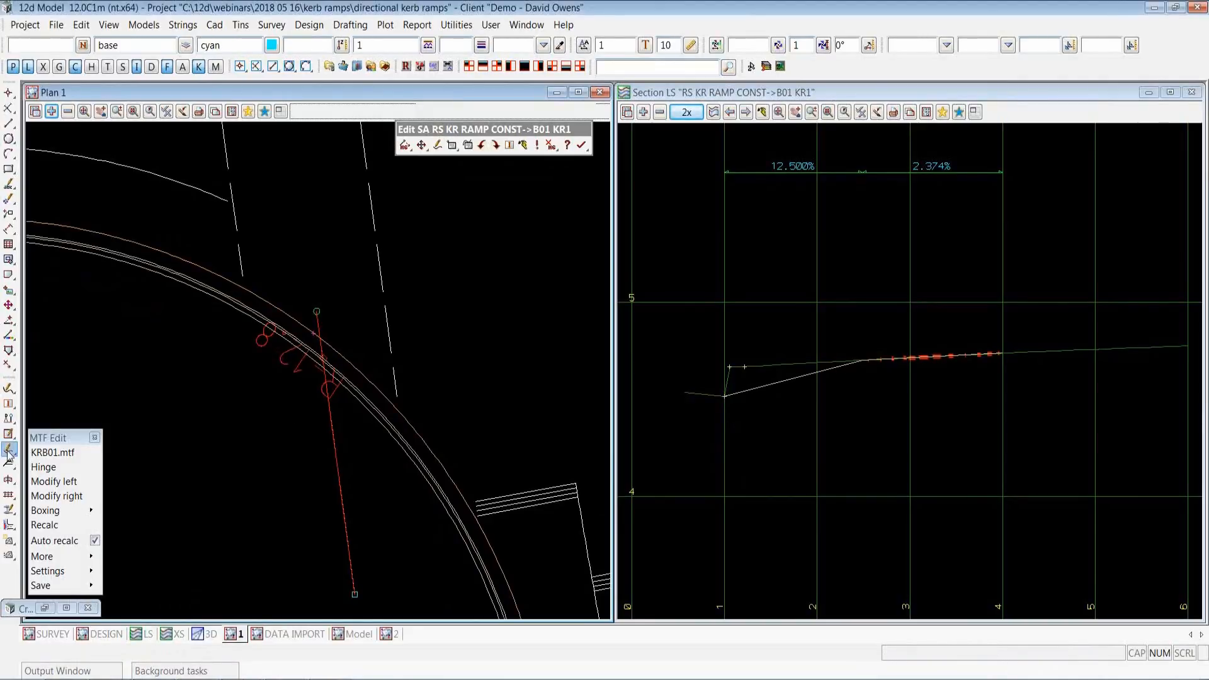
pyautogui.click(376, 407)
pyautogui.middleClick(377, 409)
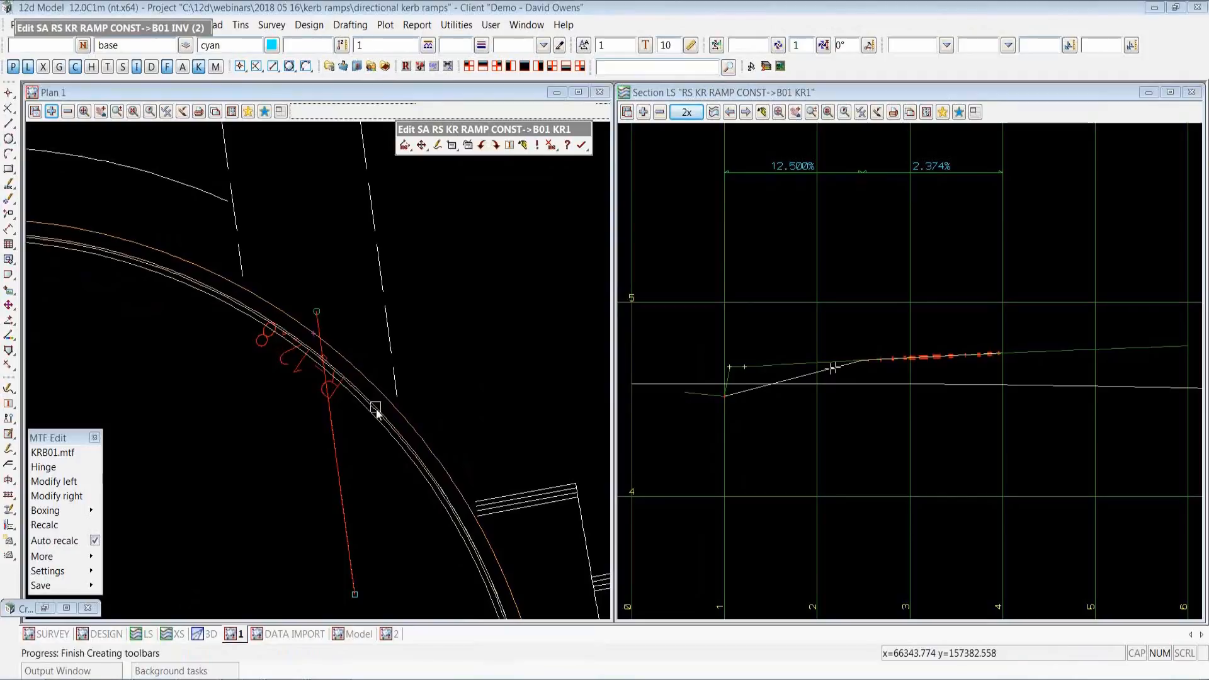
pyautogui.moveTo(187, 32); pyautogui.dragTo(565, 178)
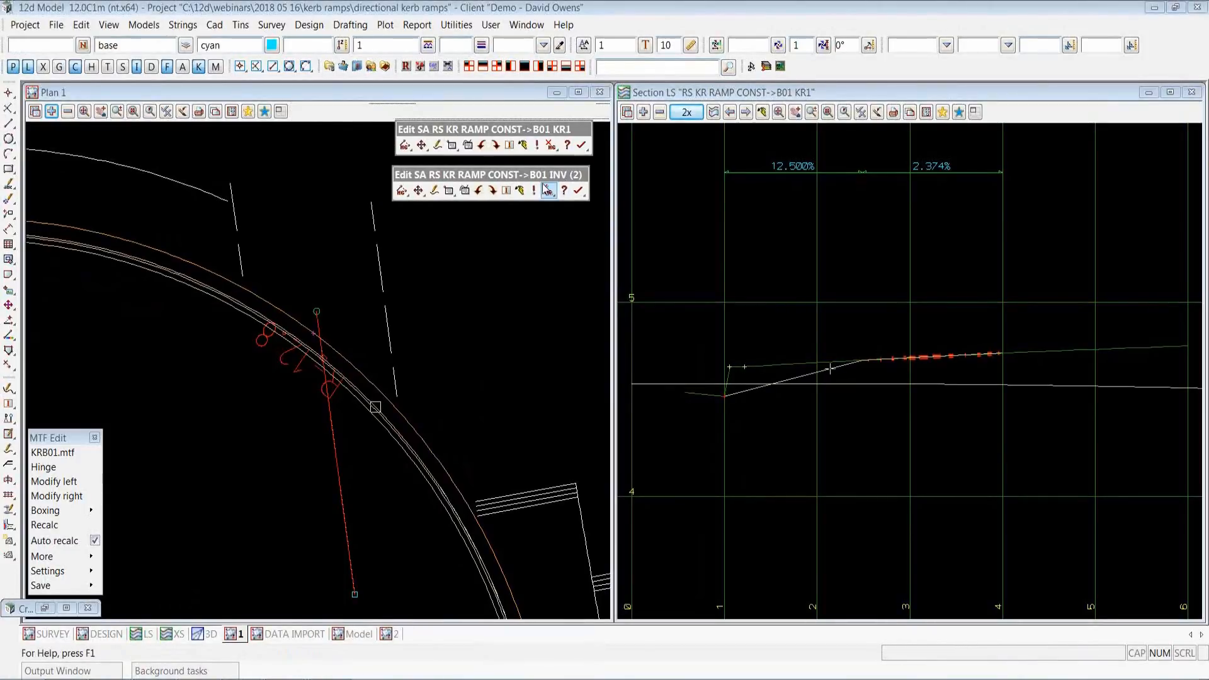
pyautogui.click(448, 190)
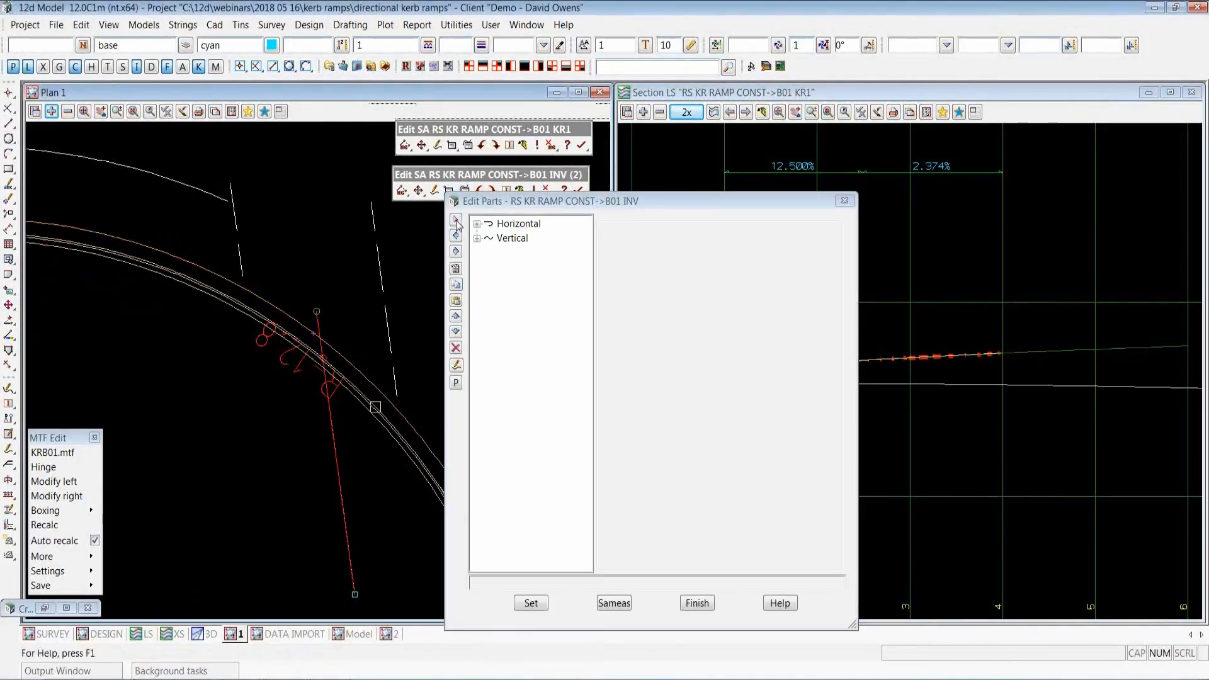
# Examine B01 INV's horizontal segment, checking its reference string, named part and offset against the kerb return in plan
pyautogui.click(529, 239)
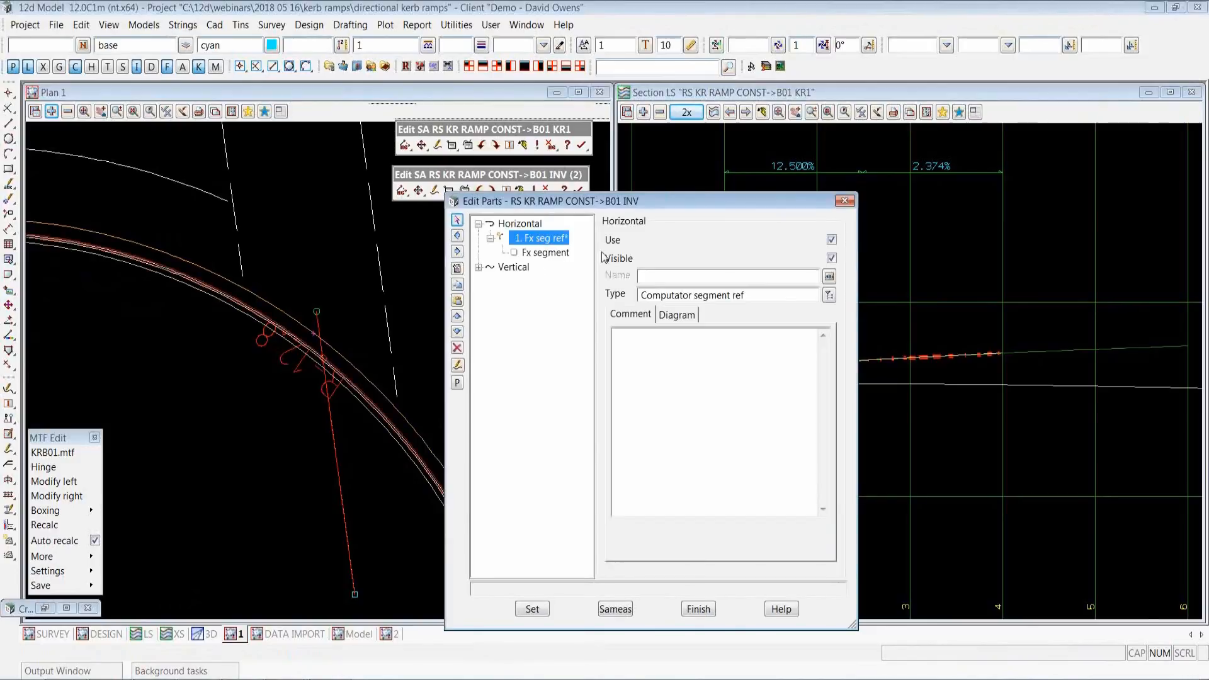
pyautogui.click(546, 253)
pyautogui.moveTo(632, 203); pyautogui.dragTo(769, 94)
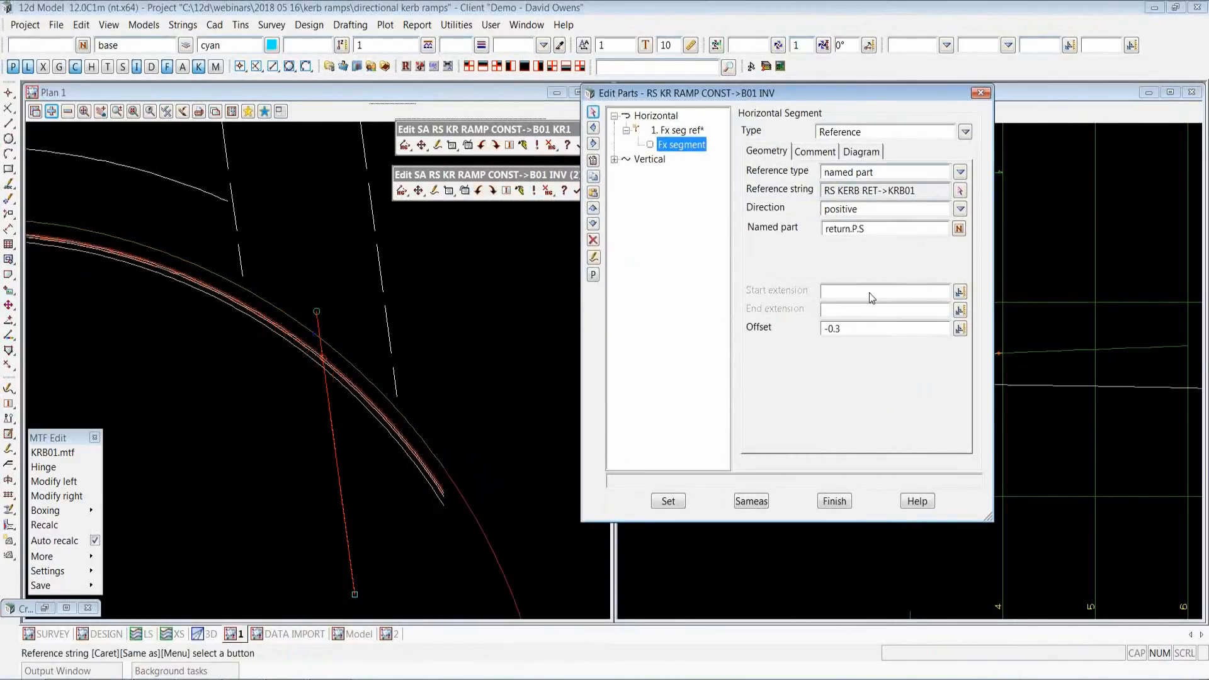
pyautogui.click(840, 329)
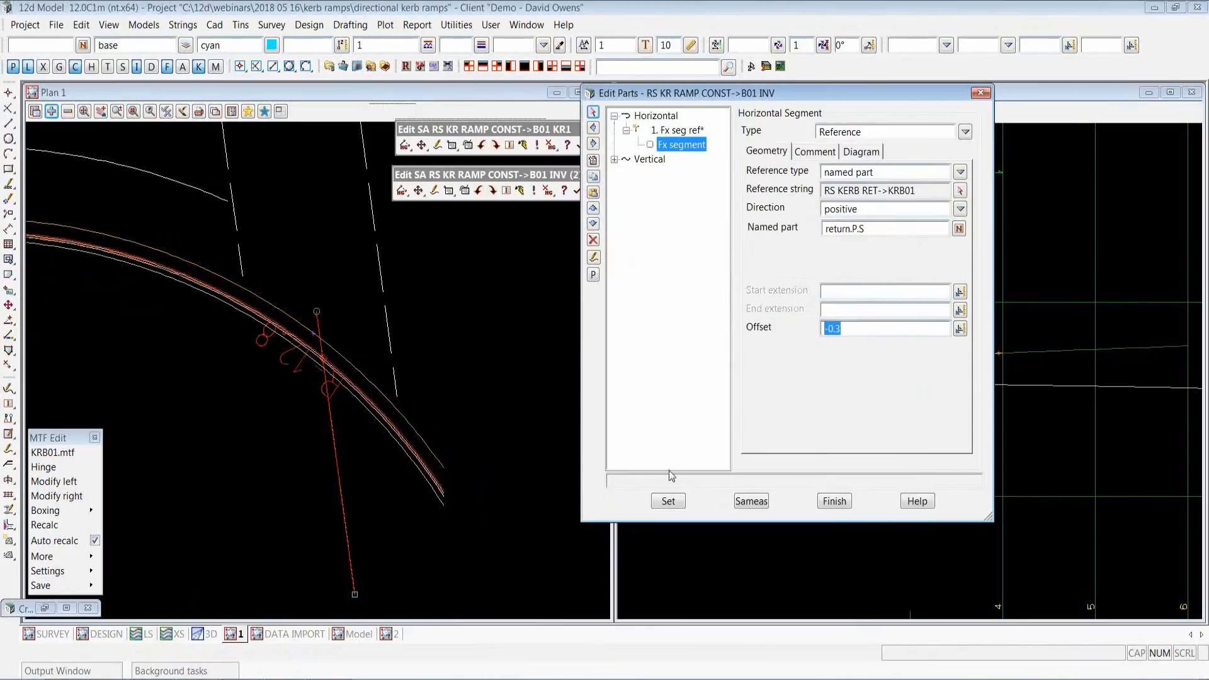
pyautogui.scroll(-2, 509, 474)
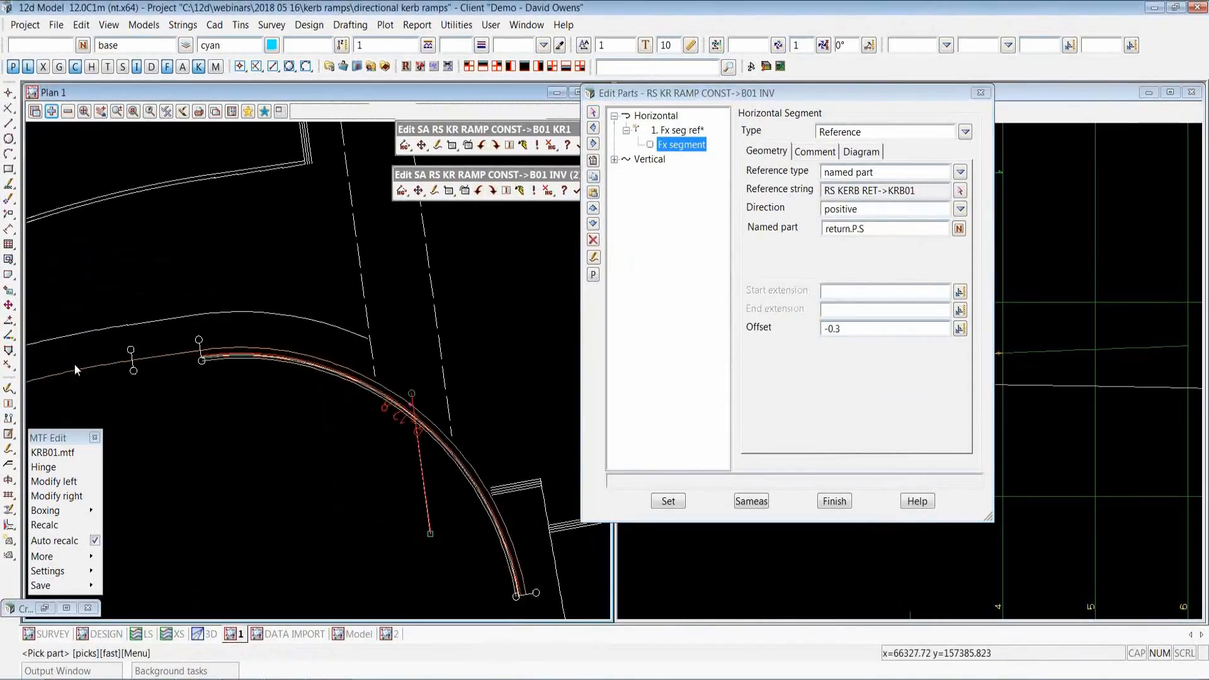
pyautogui.scroll(2, 526, 614)
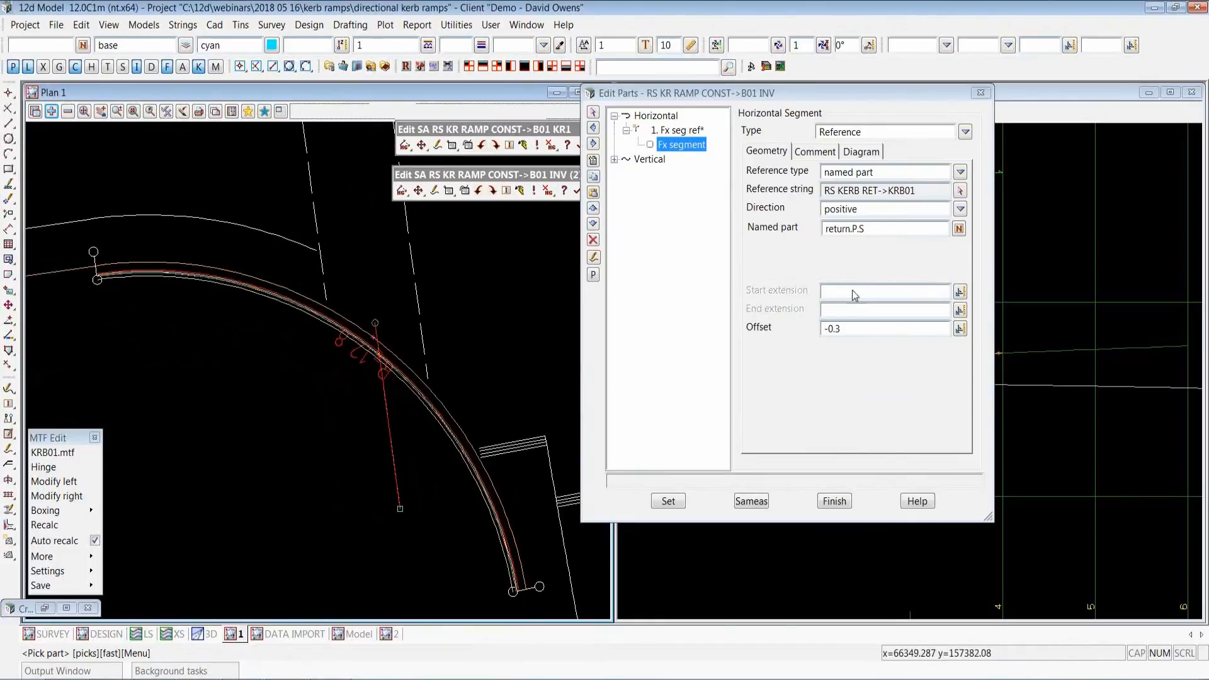
# Examine B01 INV's vertical fixed points definition, checking the offset grade type, reference string, slope, interval and offset
pyautogui.click(614, 160)
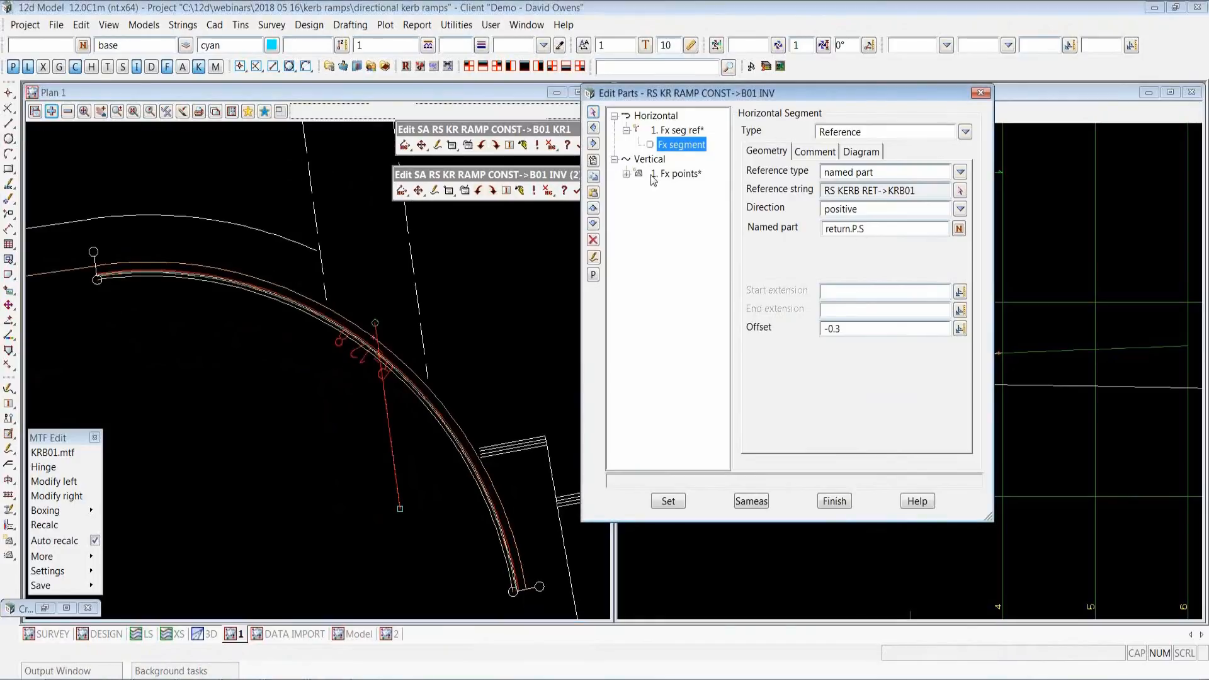
pyautogui.click(679, 188)
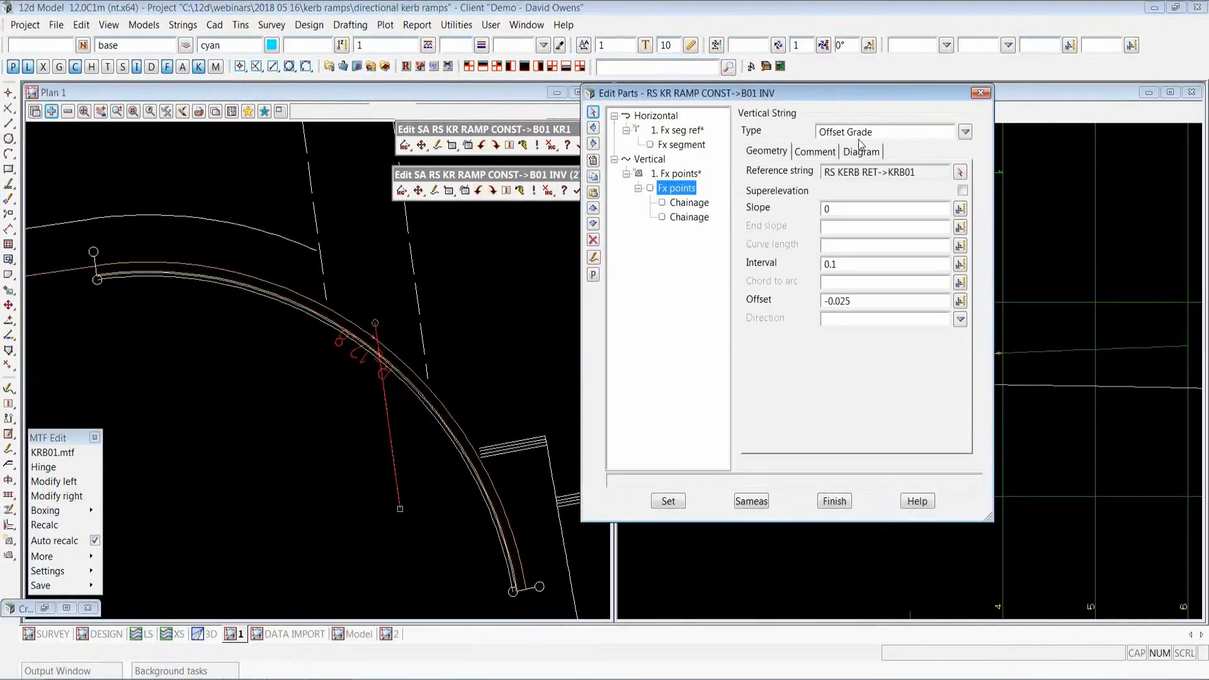
pyautogui.doubleClick(849, 269)
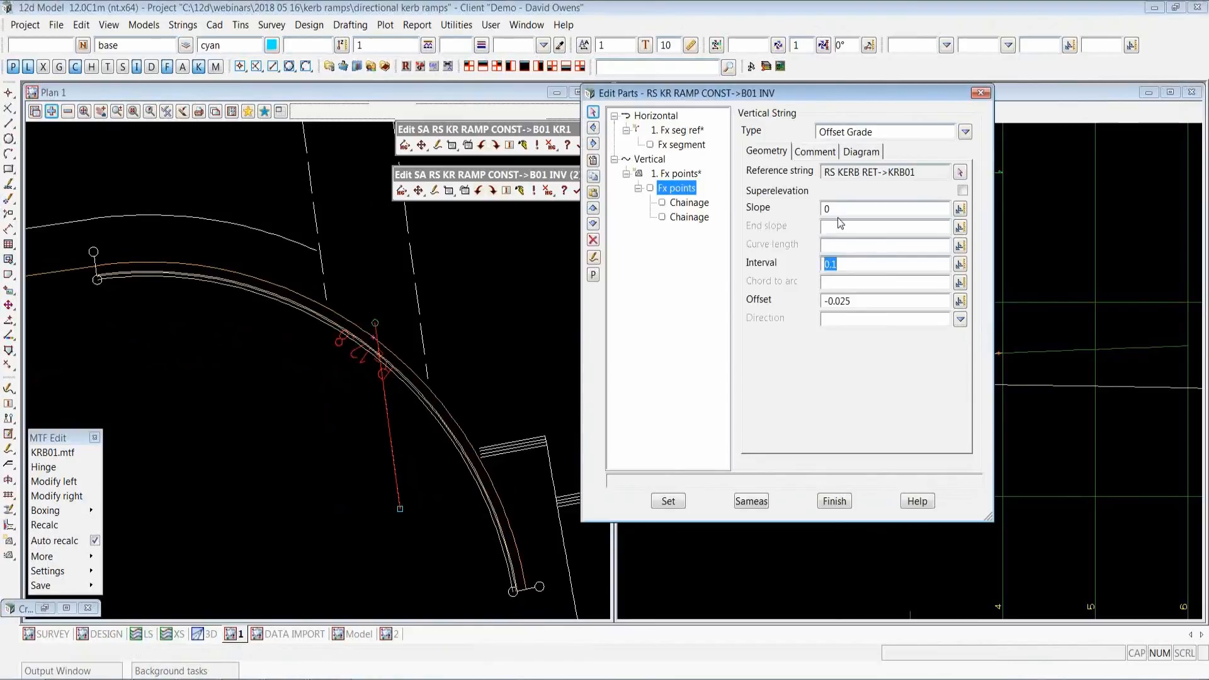
pyautogui.click(874, 266)
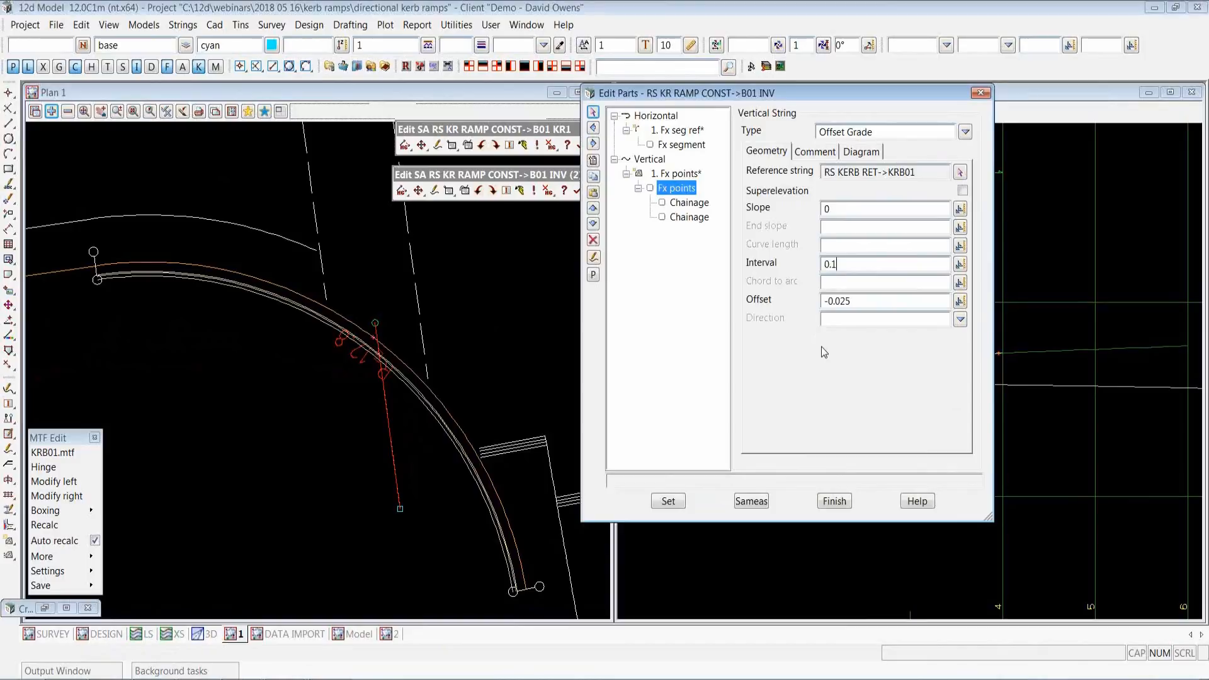
# Finish editing the parts of B01 INV and end the super alignment edit of that string
pyautogui.click(835, 502)
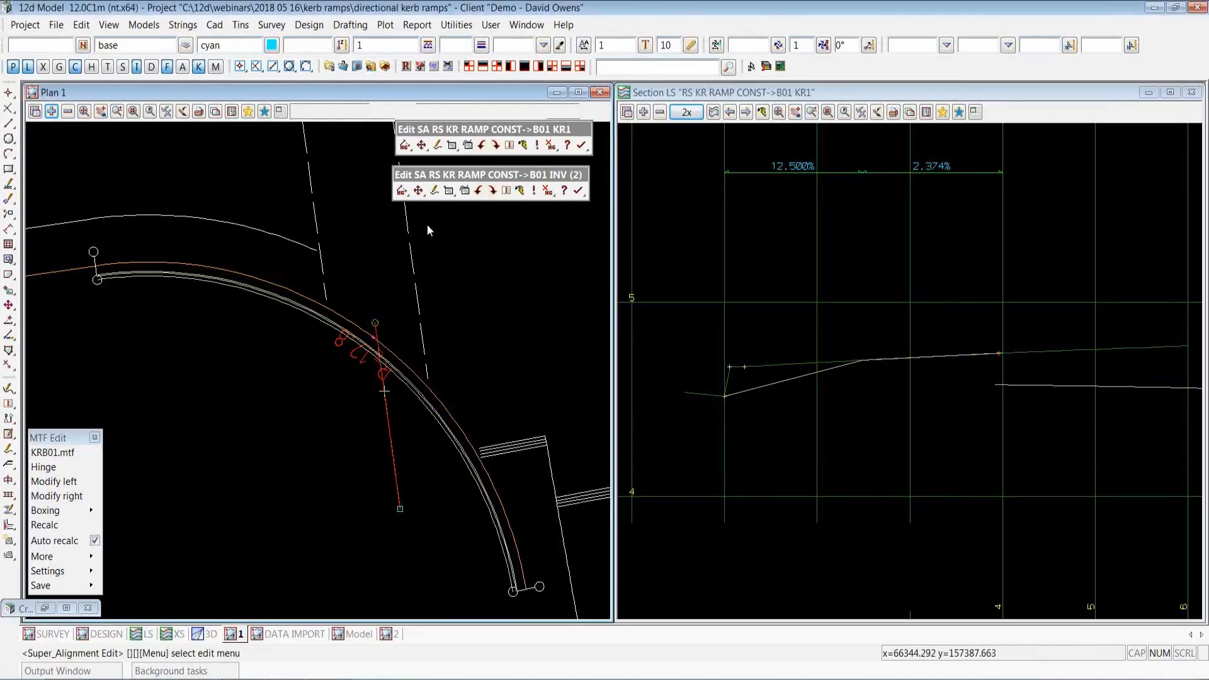
pyautogui.click(578, 190)
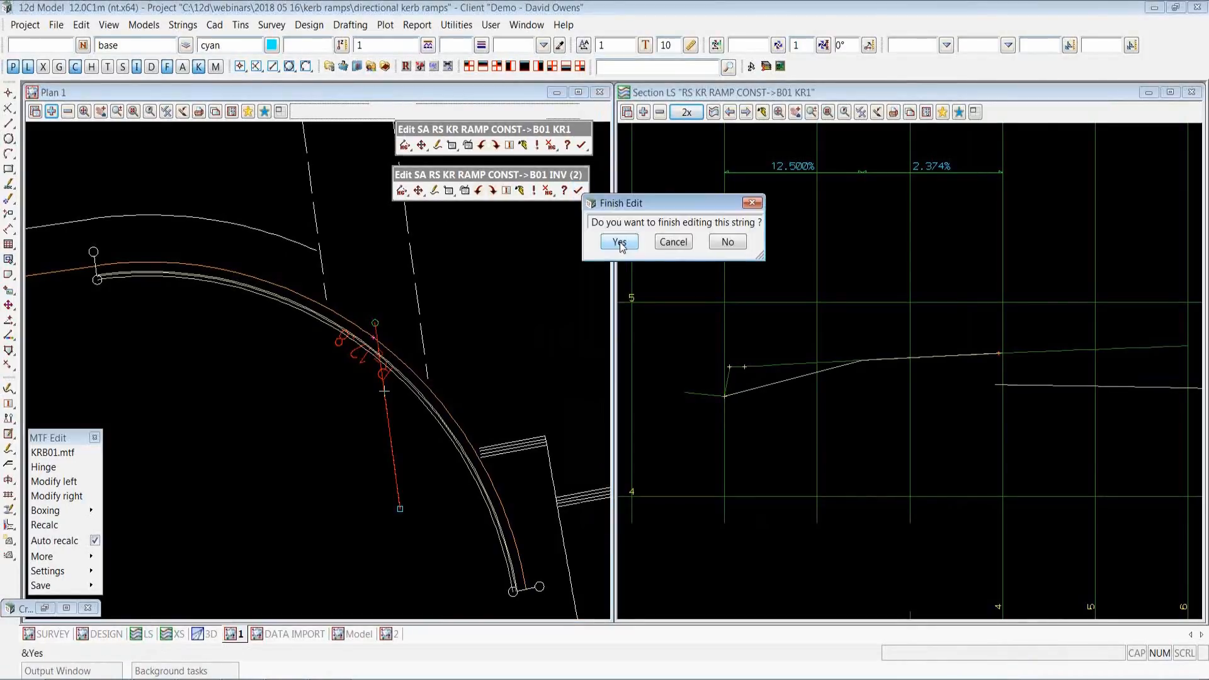
pyautogui.click(613, 244)
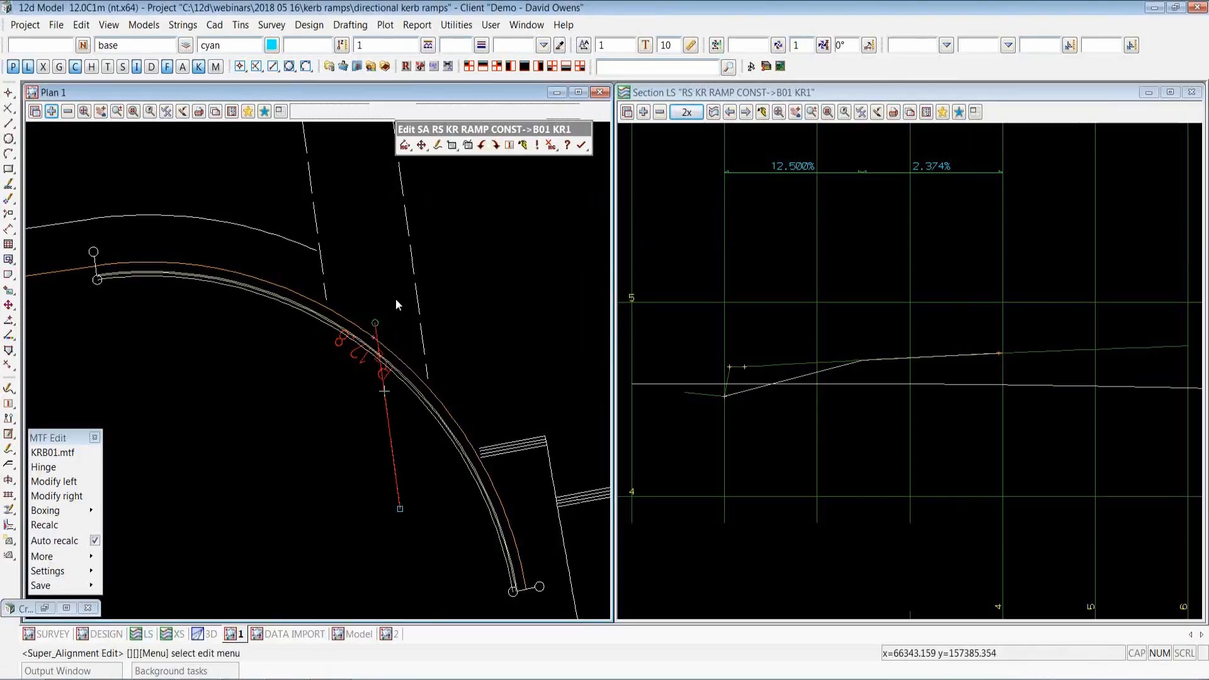
# Bring up the named positions data of B01 KR1 clear of the plan and review the SDA INV position's name and named part
pyautogui.click(453, 146)
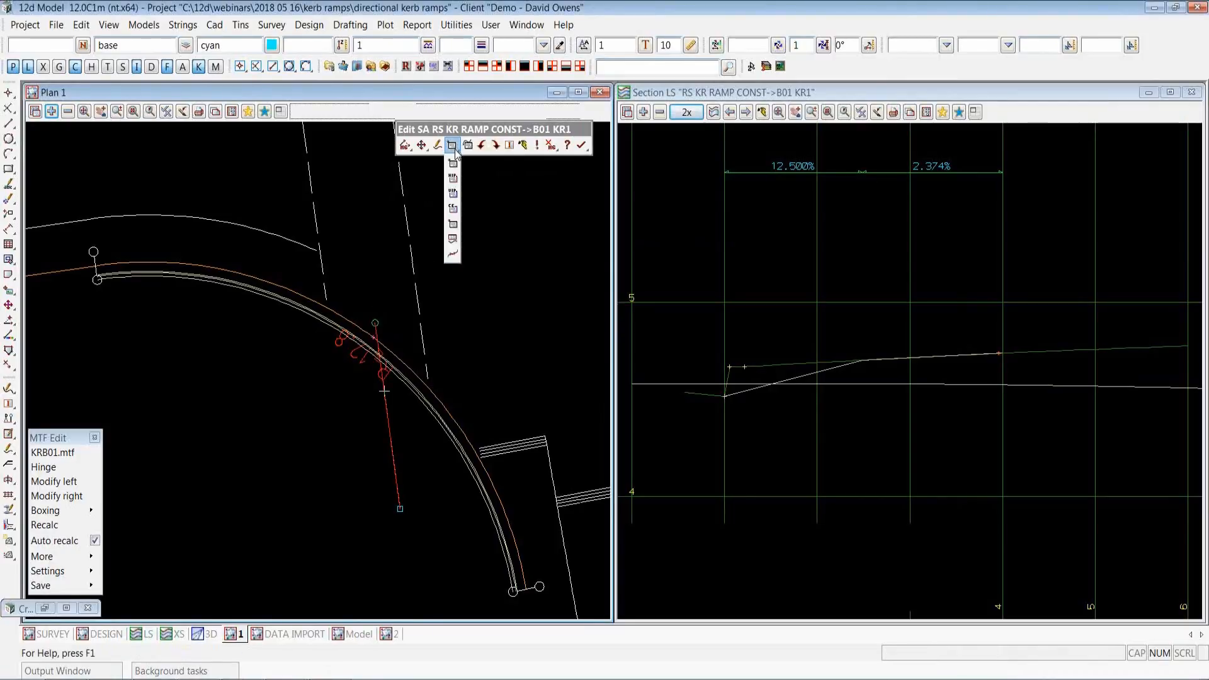
pyautogui.click(453, 256)
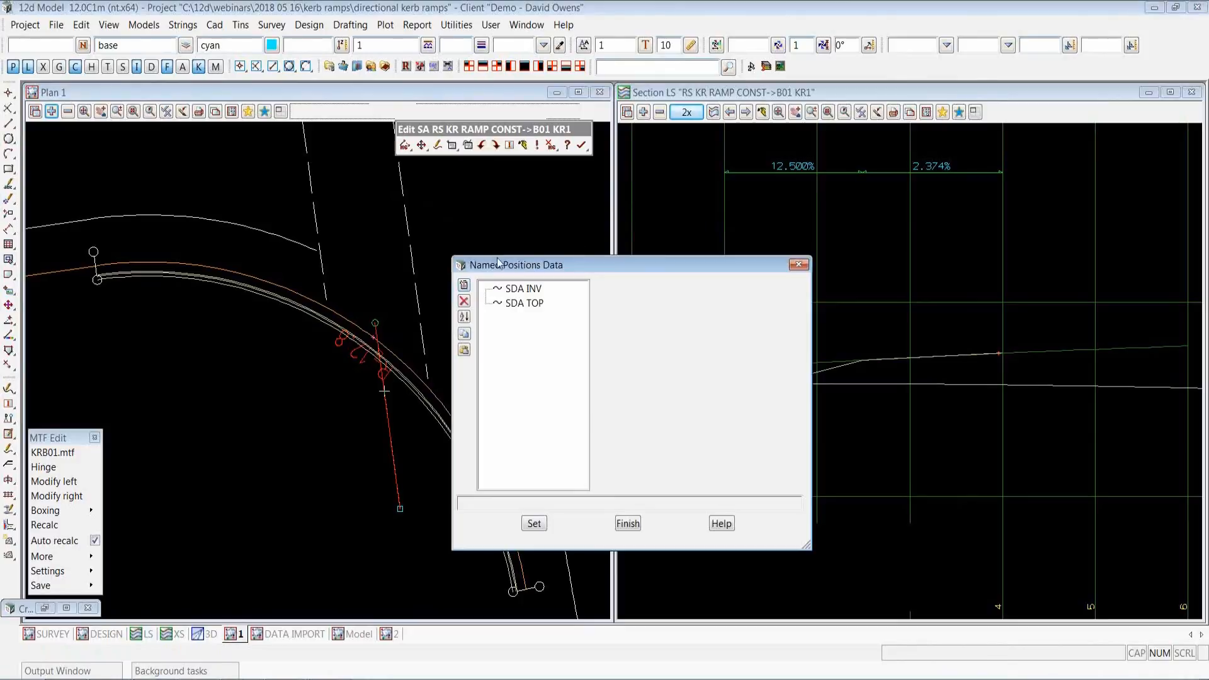
pyautogui.moveTo(515, 267); pyautogui.dragTo(690, 143)
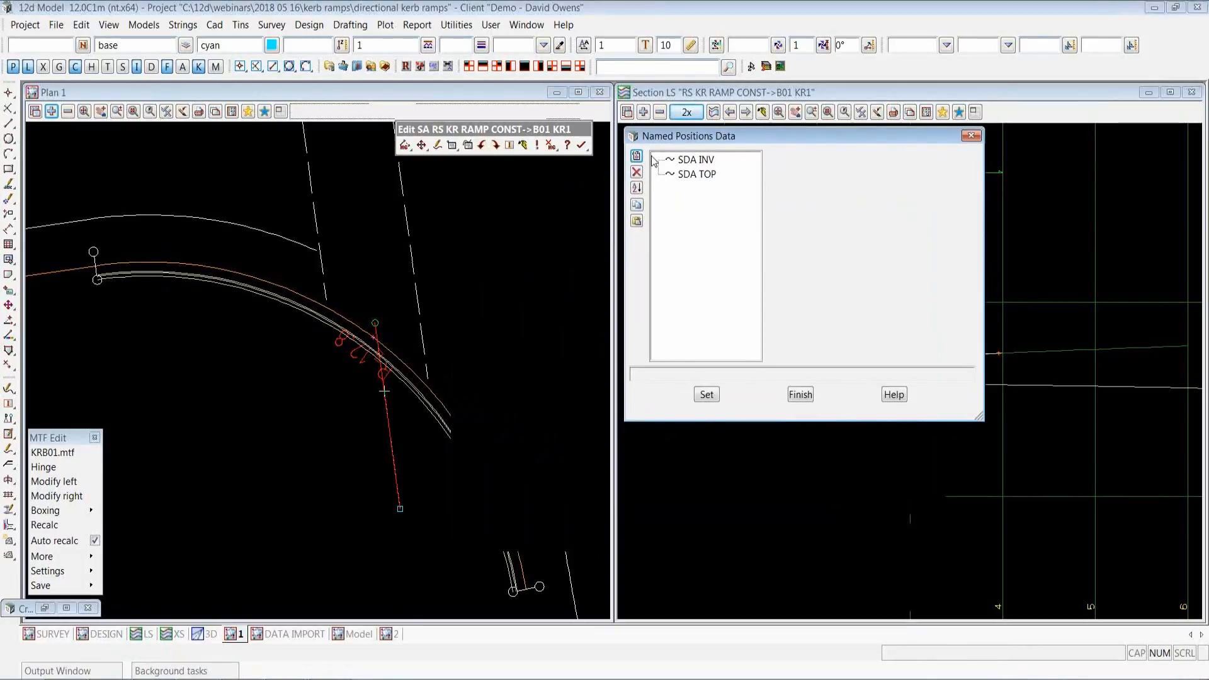
pyautogui.click(696, 160)
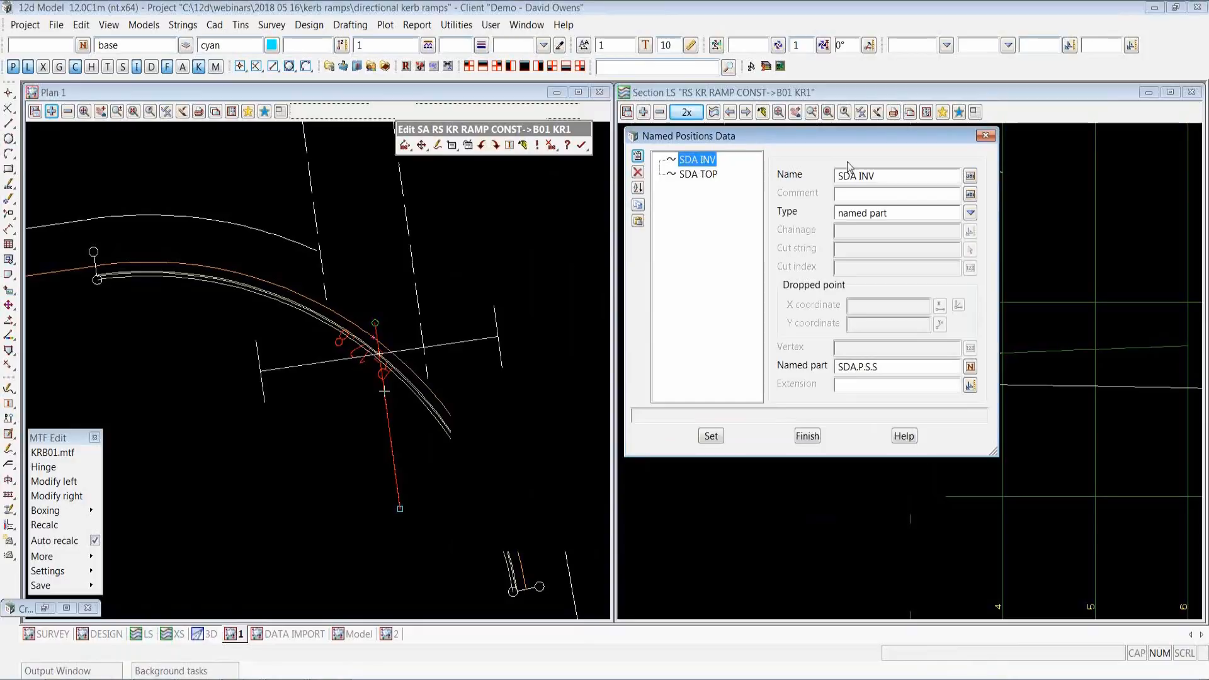
pyautogui.click(880, 171)
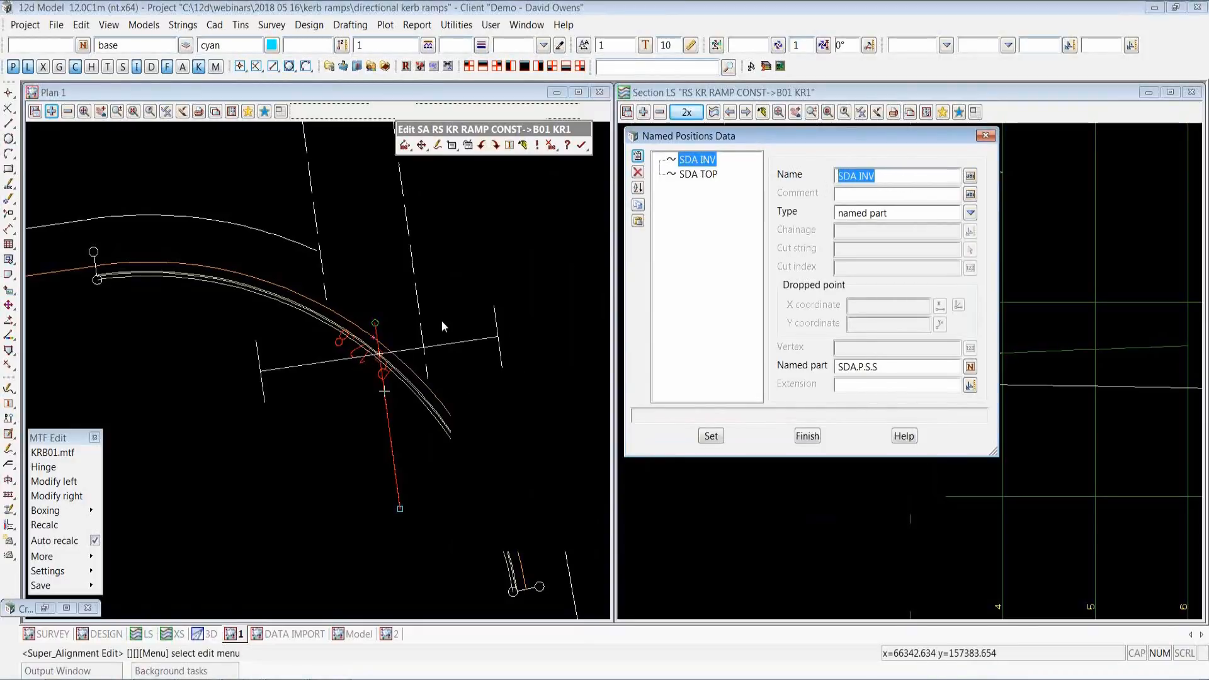
# Review the SDA TOP named position, checking its name and the part it refers to
pyautogui.click(699, 174)
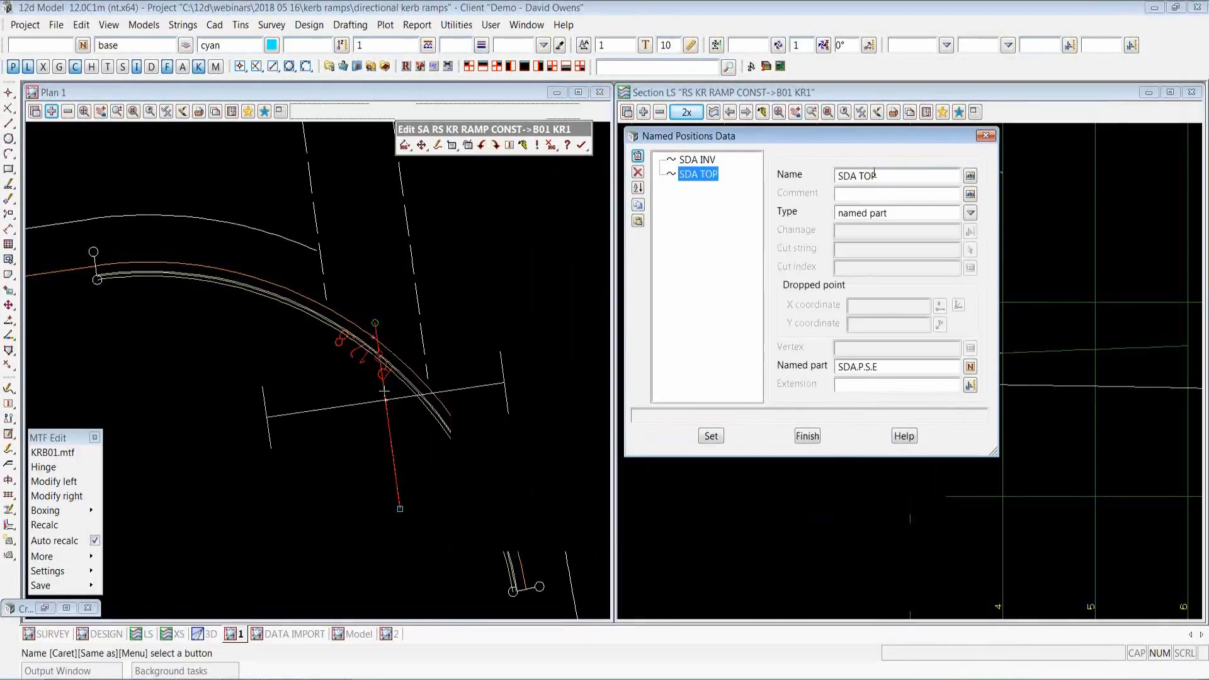
pyautogui.click(851, 176)
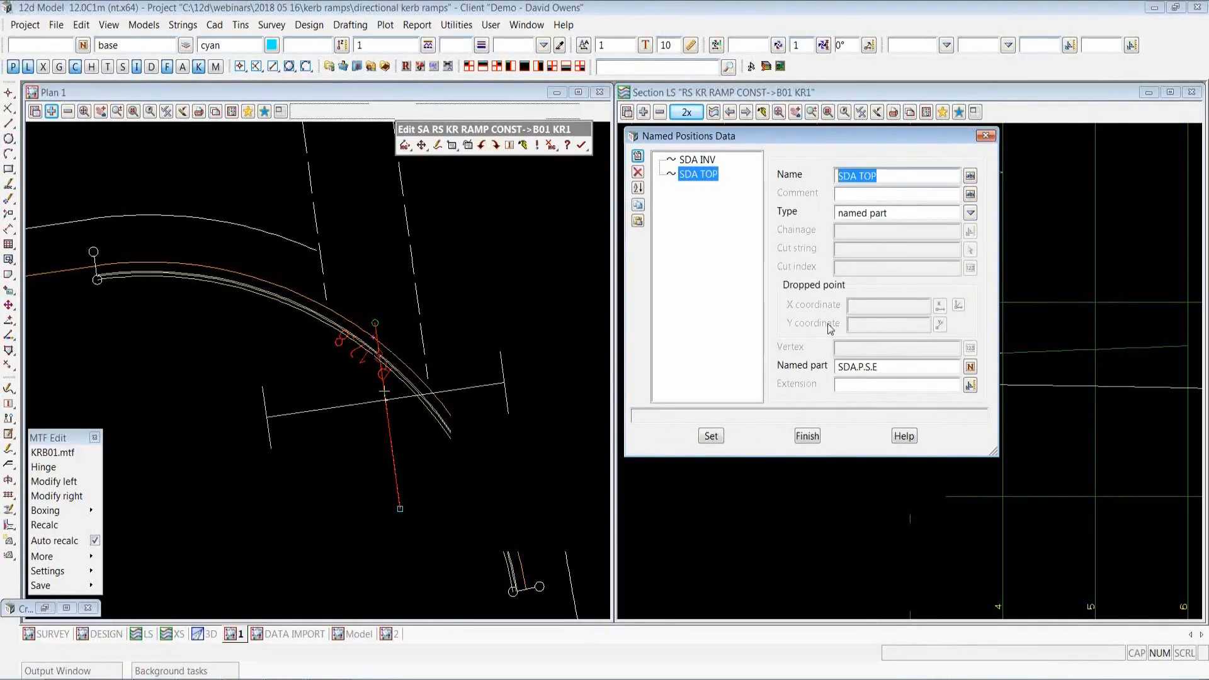
pyautogui.click(889, 368)
pyautogui.moveTo(856, 367); pyautogui.dragTo(826, 377)
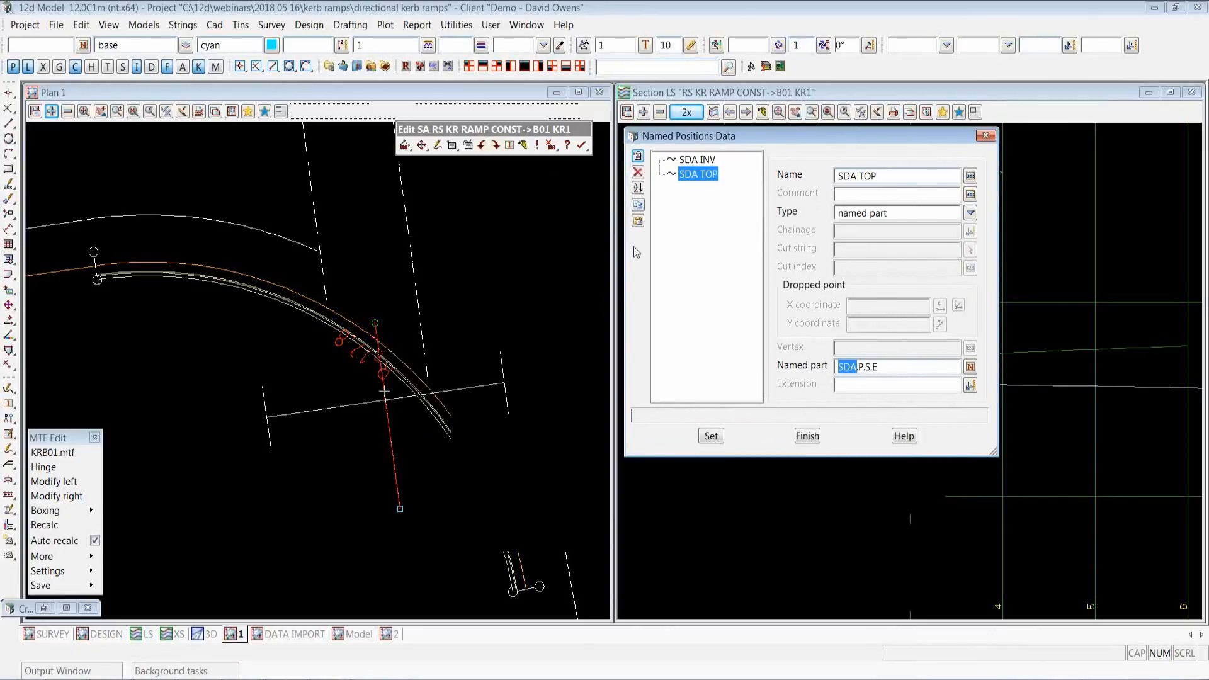
# Check the part name of B01 KR1's first vertical fixed line against its end point in the section, and finish editing the parts
pyautogui.click(452, 145)
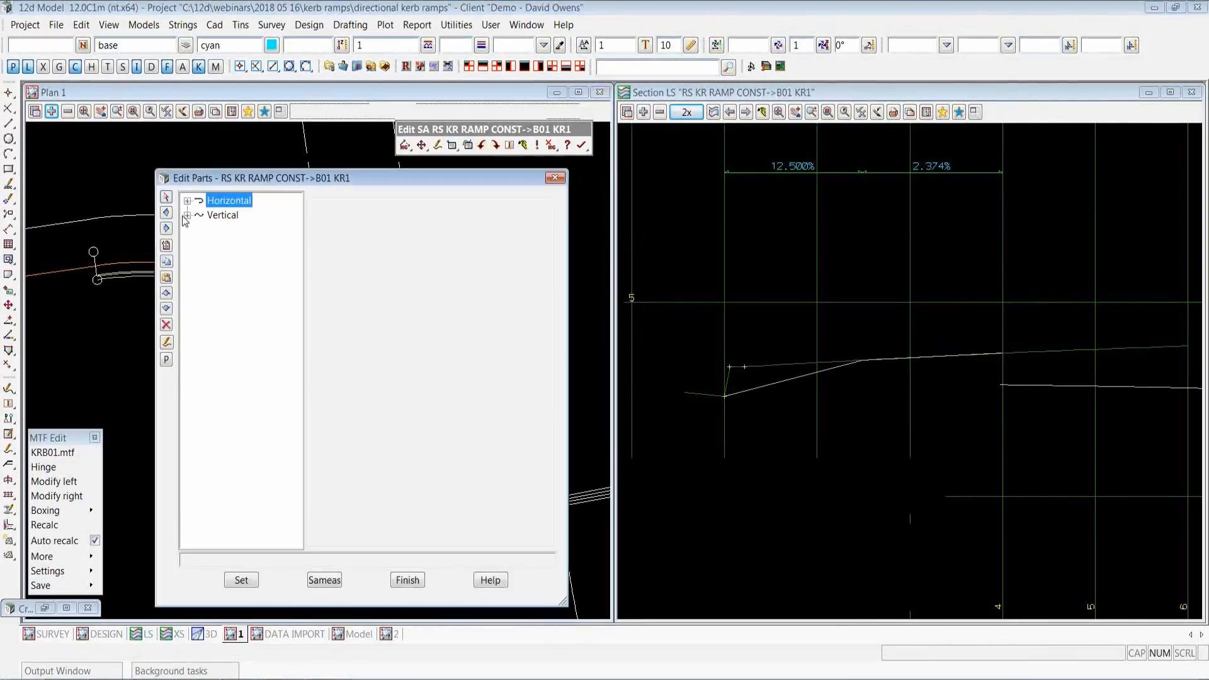
pyautogui.click(187, 215)
pyautogui.click(257, 231)
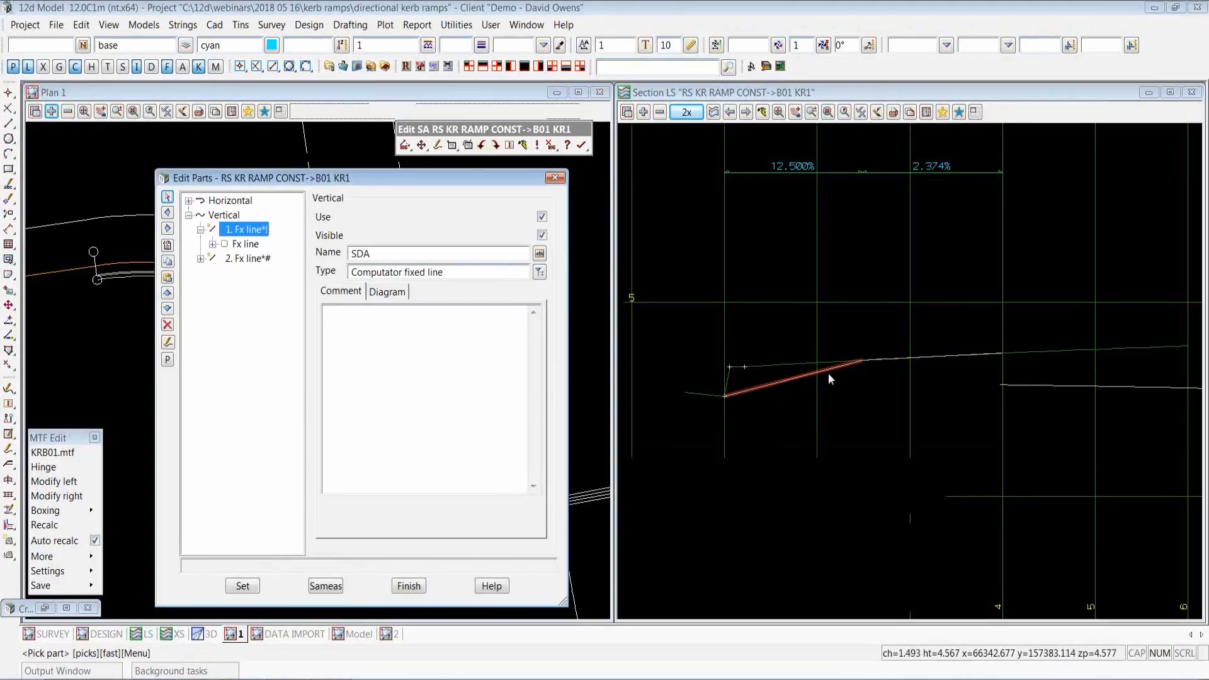
pyautogui.click(863, 357)
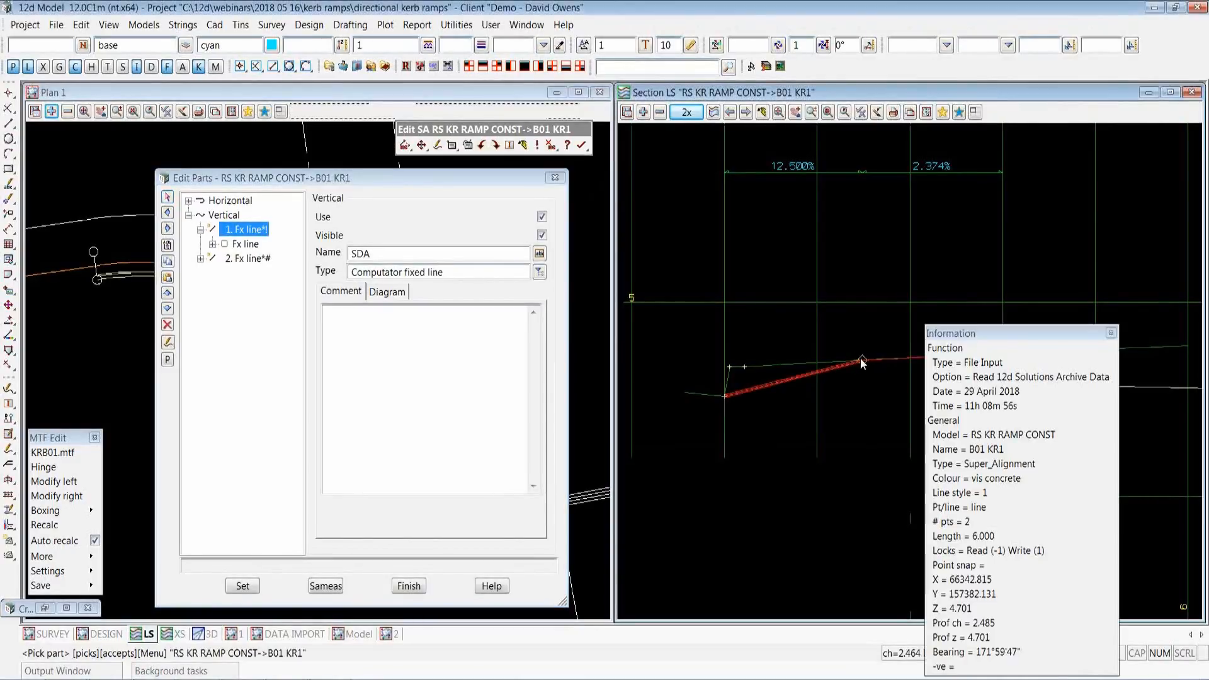
pyautogui.rightClick(926, 345)
pyautogui.click(950, 588)
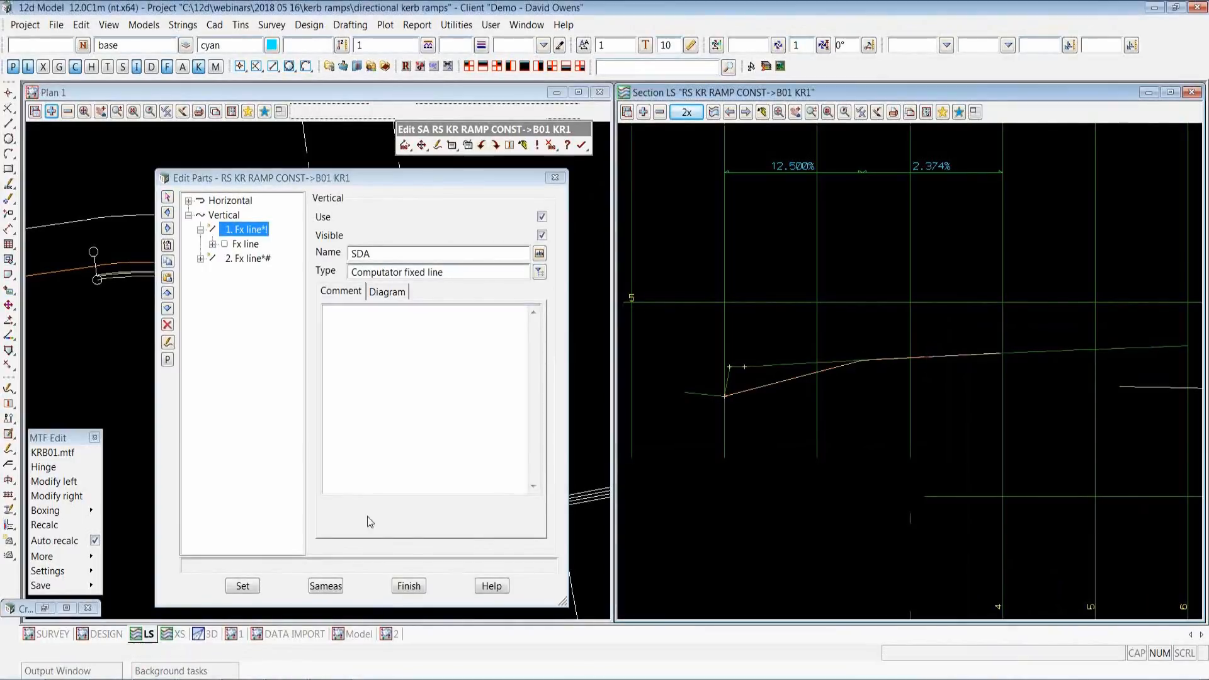
pyautogui.click(410, 584)
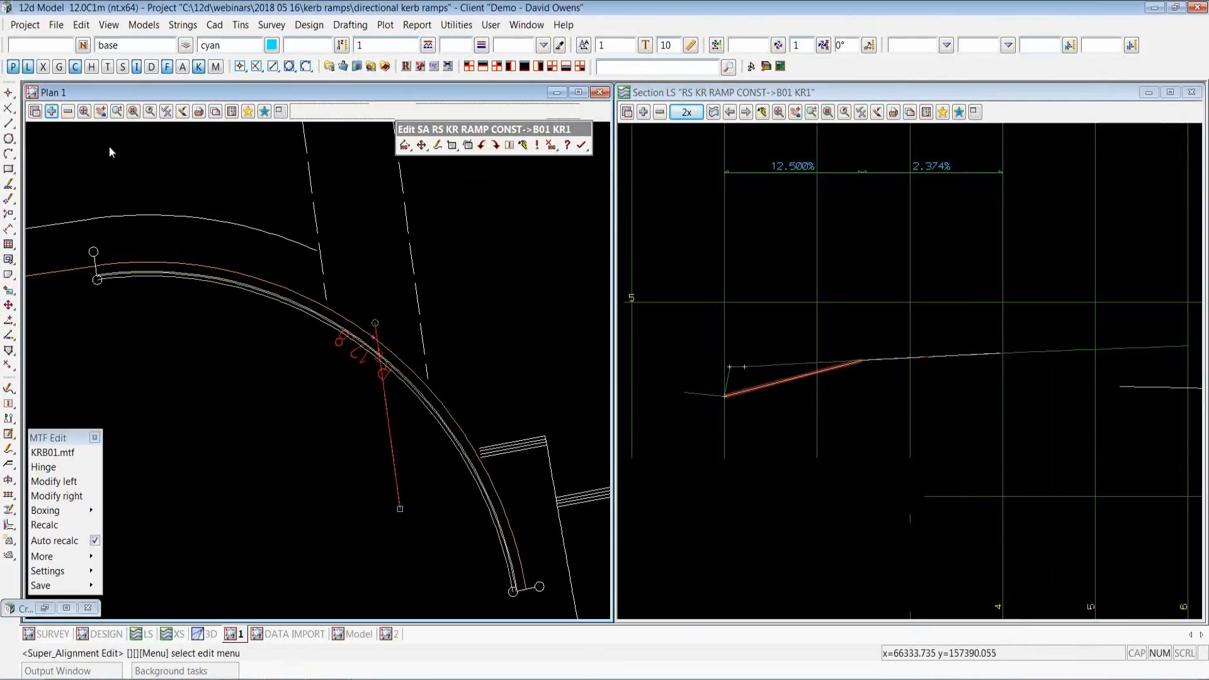
# Add the model RS KR RAMP to the plan view to show the ramp strings at the kerb return
pyautogui.click(51, 112)
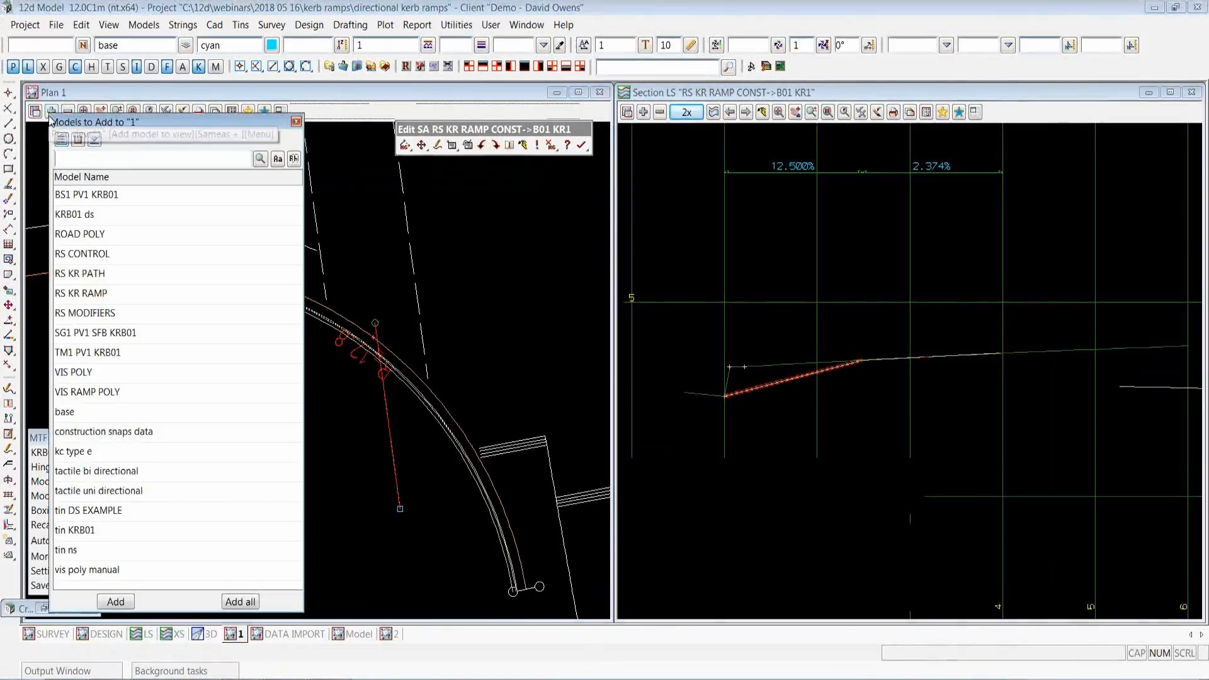
pyautogui.write('rs')
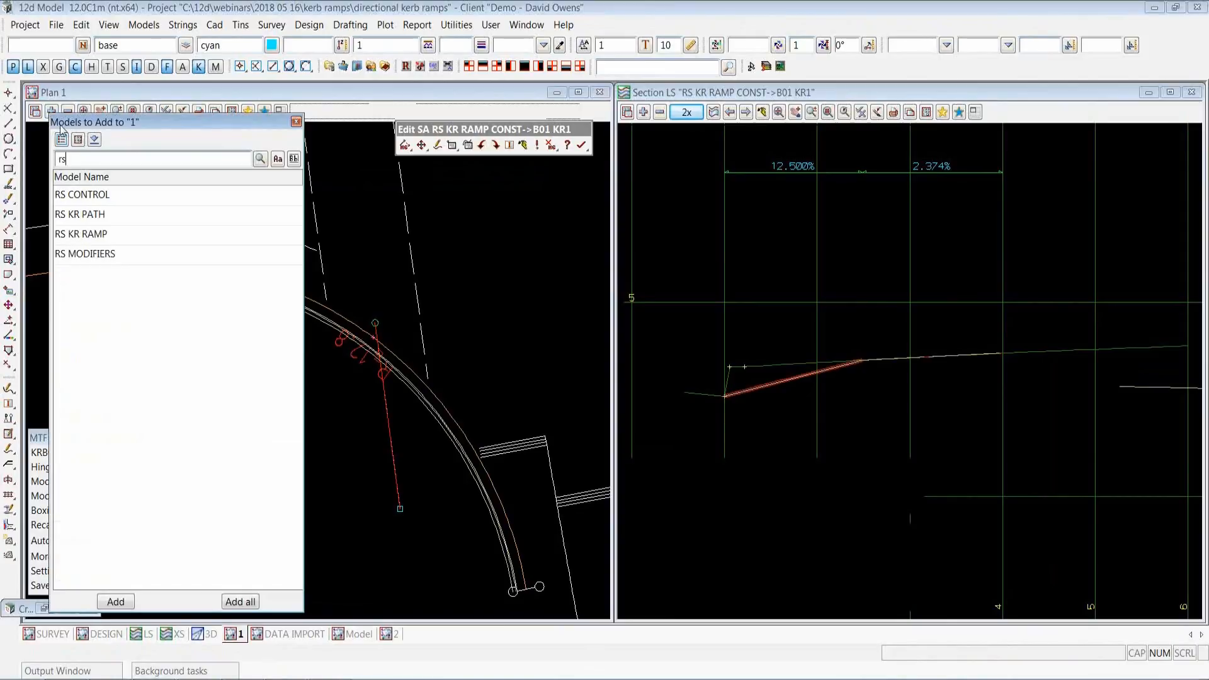
pyautogui.click(117, 235)
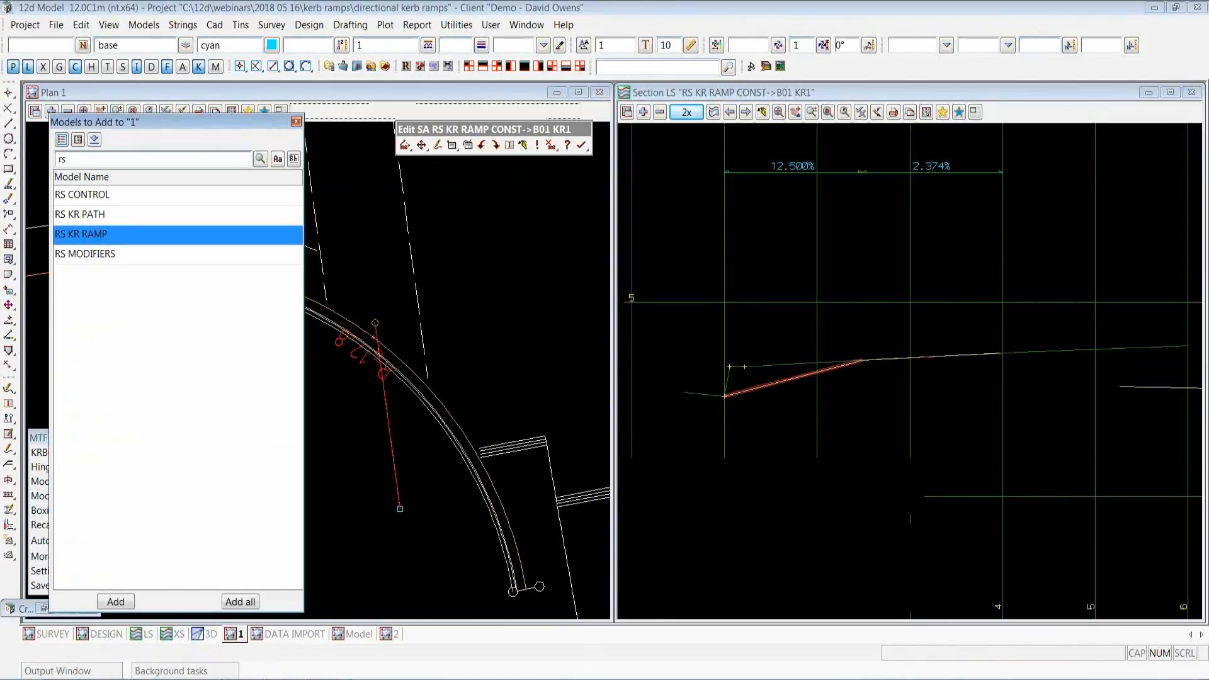
pyautogui.click(117, 602)
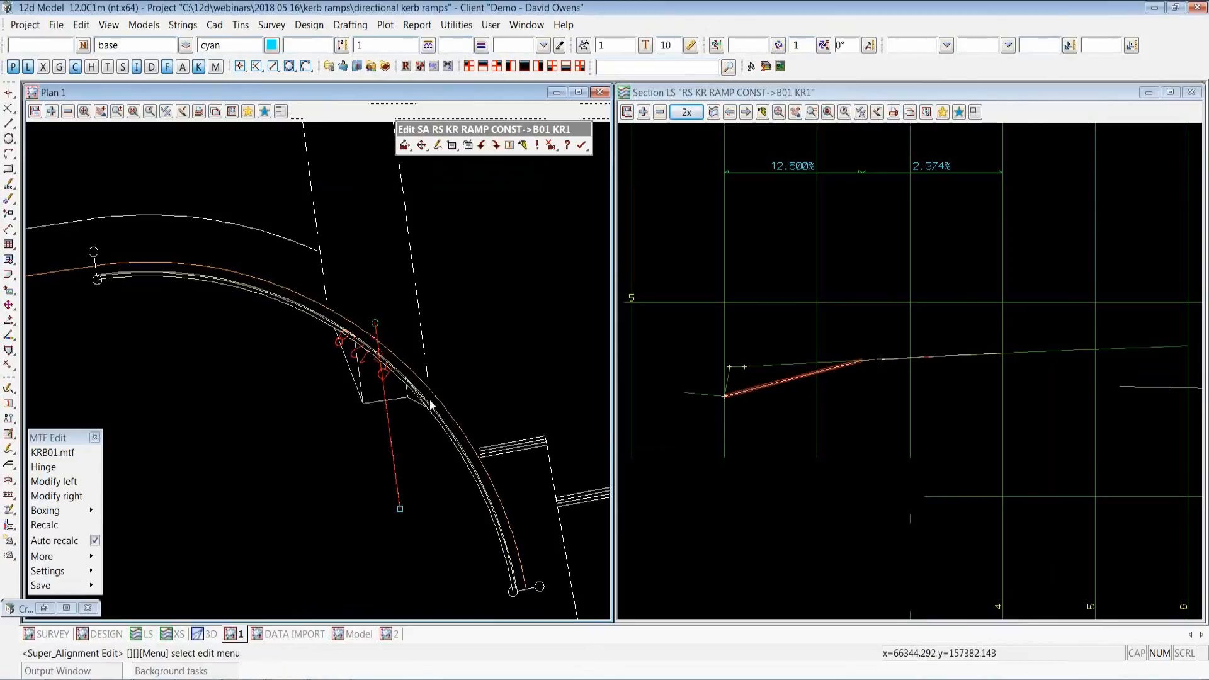
pyautogui.scroll(5, 421, 395)
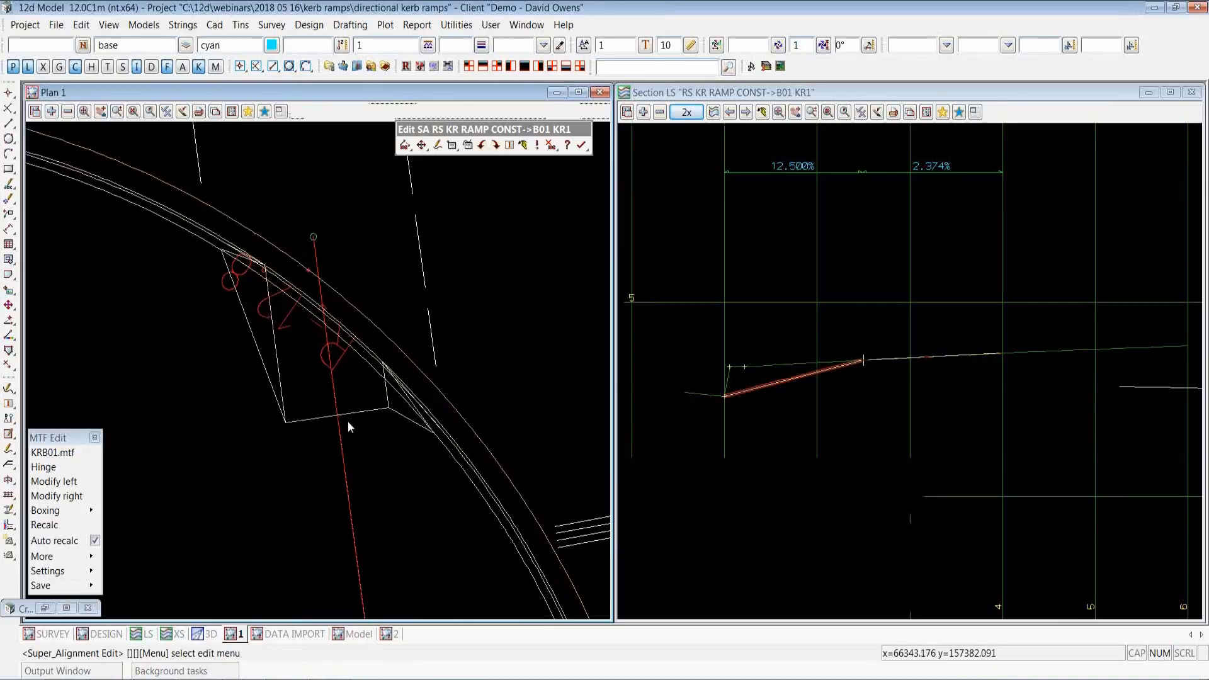
# Open the ramp string KRB01 SDA for super alignment editing from the plan and bring up its parts editor clear of the plan
pyautogui.click(9, 451)
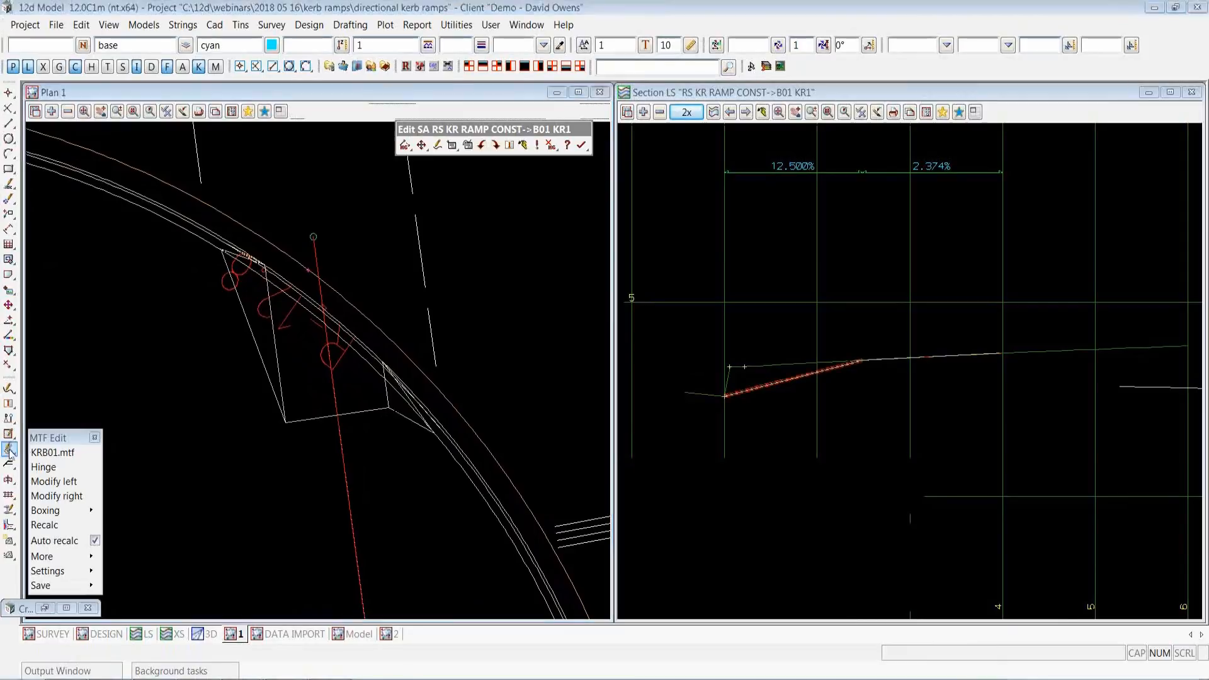
pyautogui.click(380, 394)
pyautogui.middleClick(380, 395)
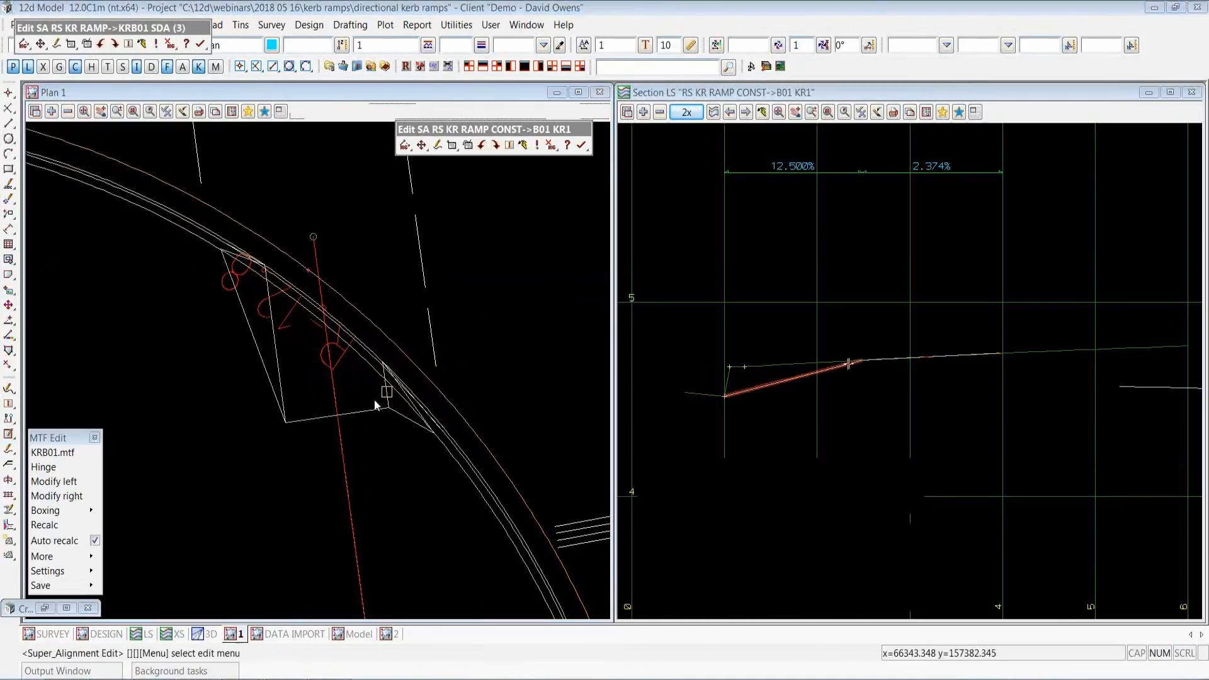
pyautogui.moveTo(178, 27); pyautogui.dragTo(348, 124)
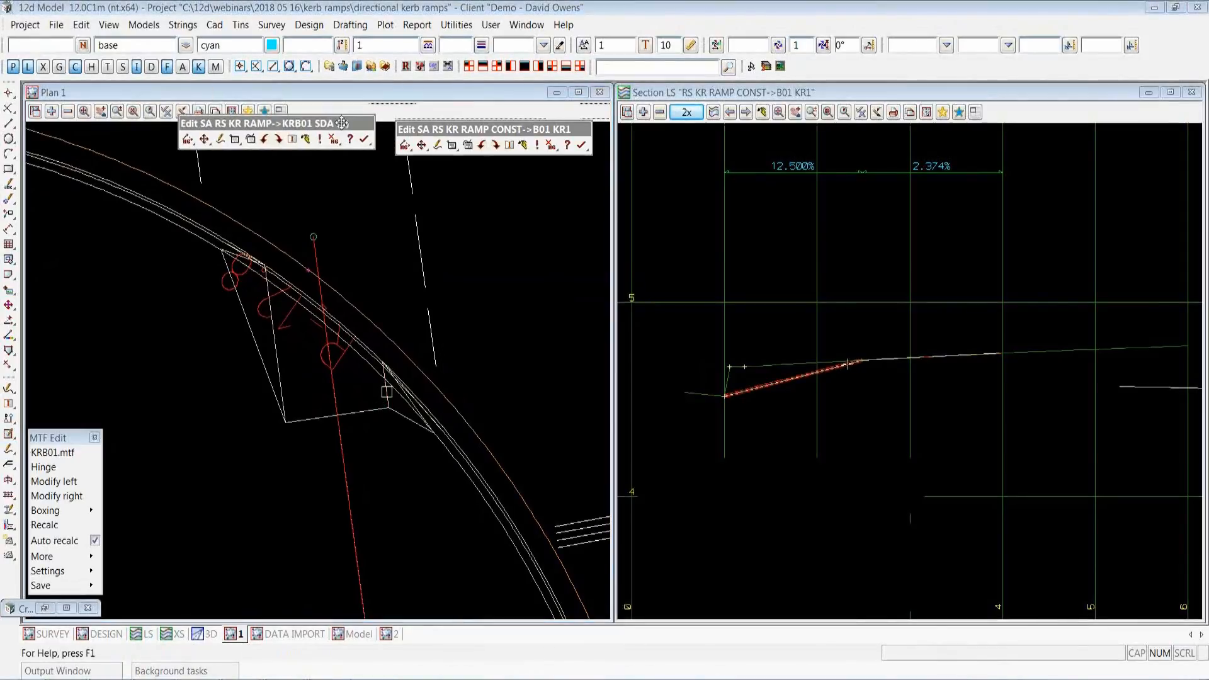
pyautogui.click(243, 141)
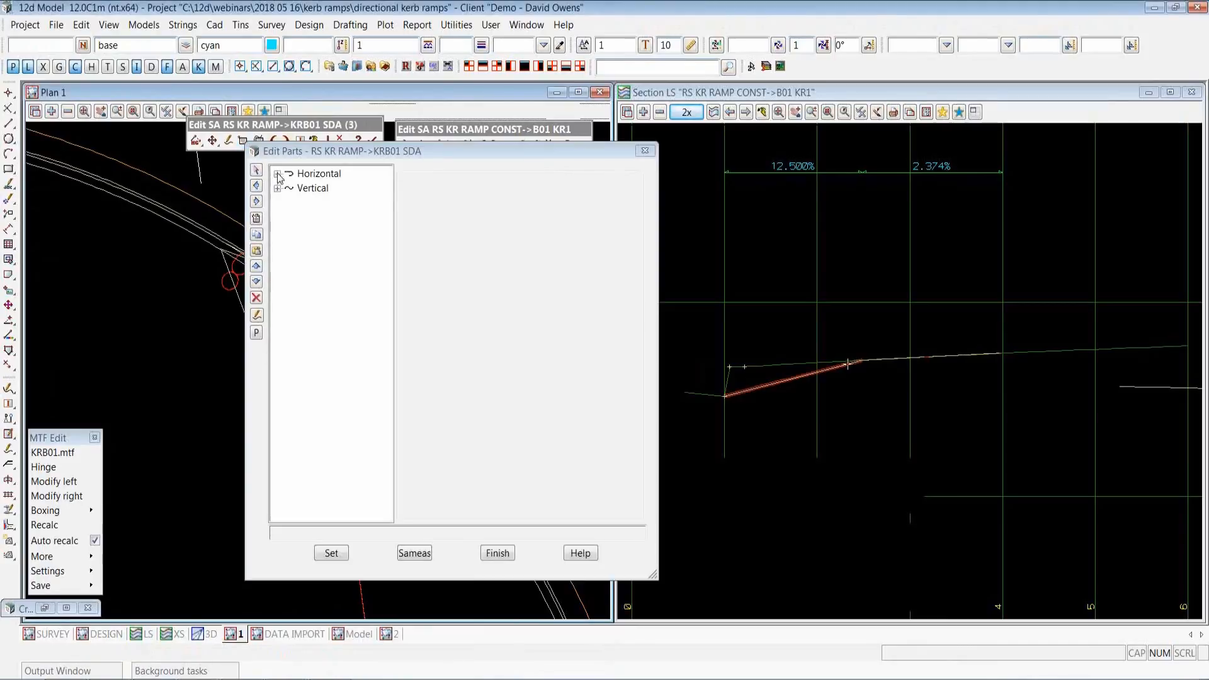
pyautogui.moveTo(370, 163); pyautogui.dragTo(731, 143)
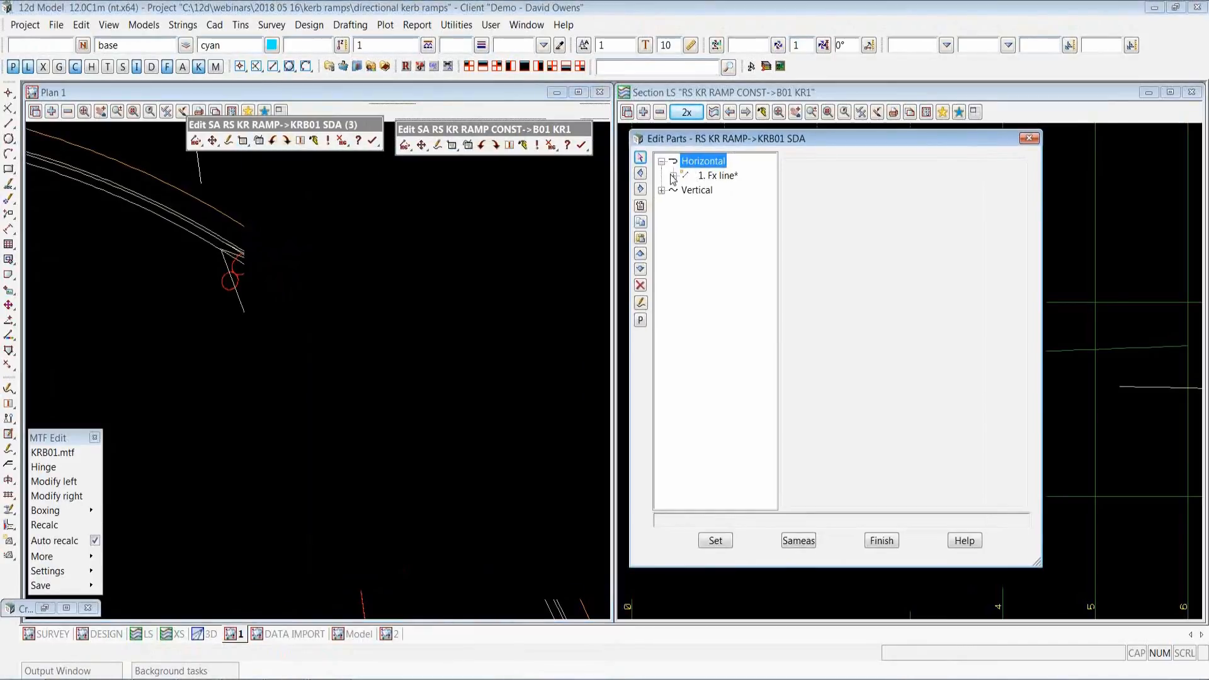
# Examine the first fixed point of KRB01 SDA's horizontal line, checking its intersection type and the first string's reference and offset
pyautogui.click(675, 180)
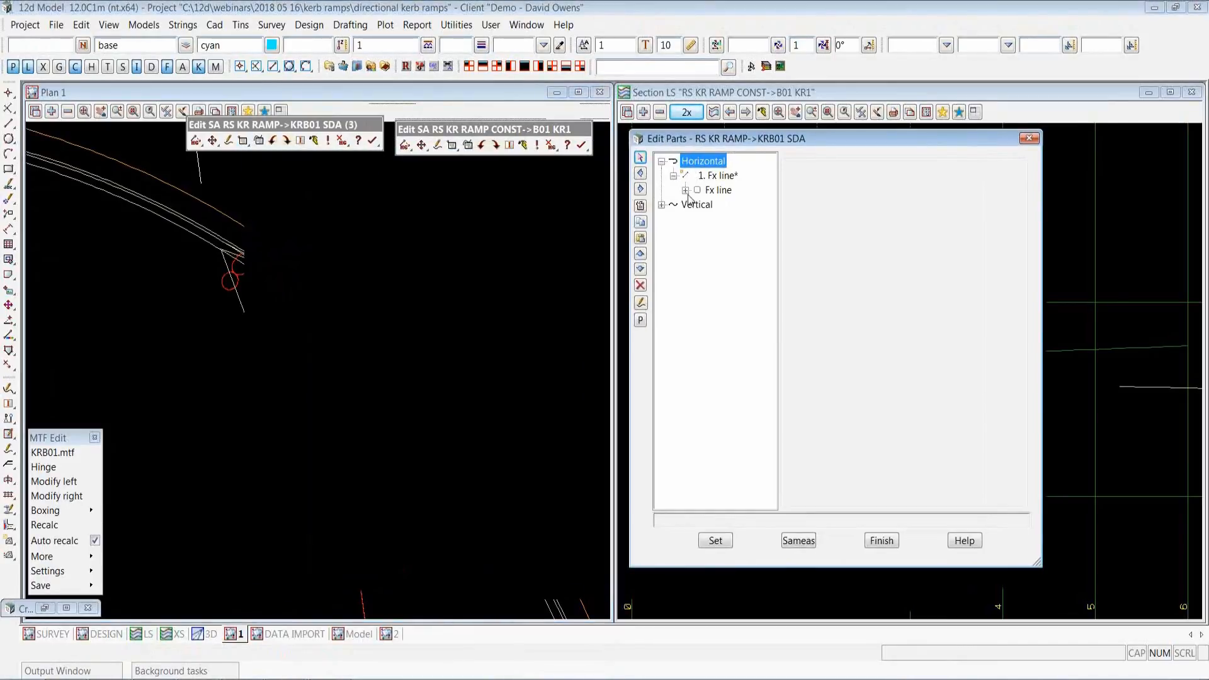
pyautogui.click(686, 191)
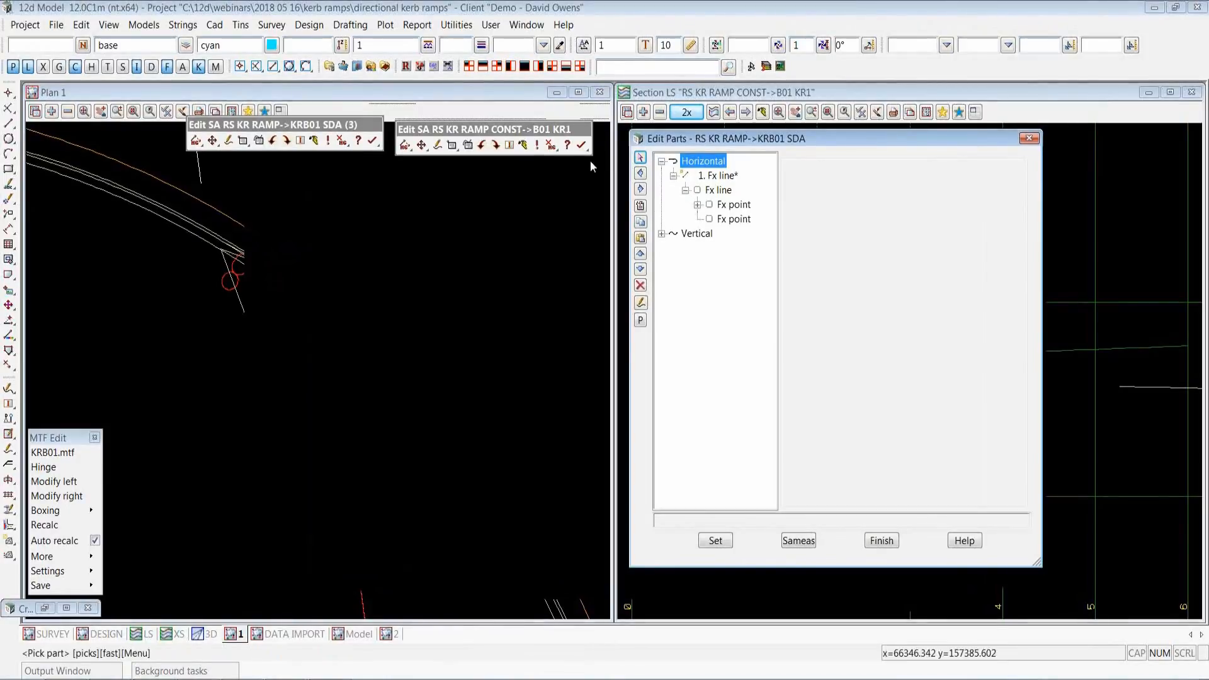
pyautogui.click(737, 208)
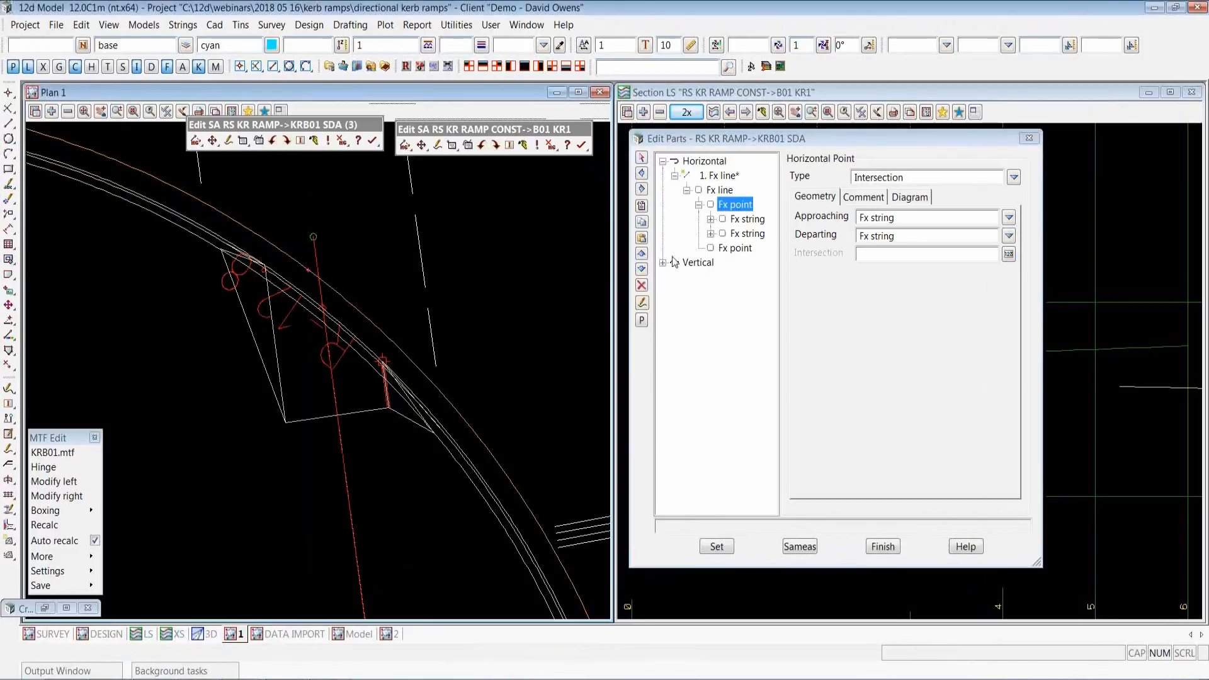
pyautogui.doubleClick(892, 177)
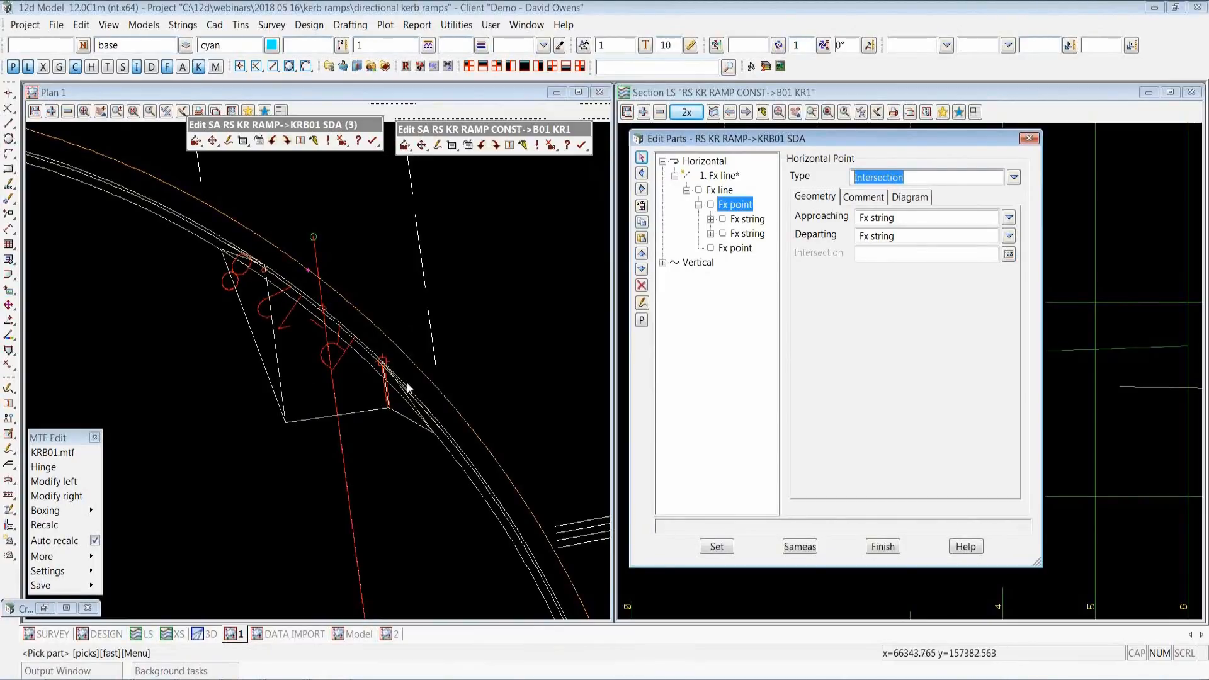
pyautogui.click(753, 222)
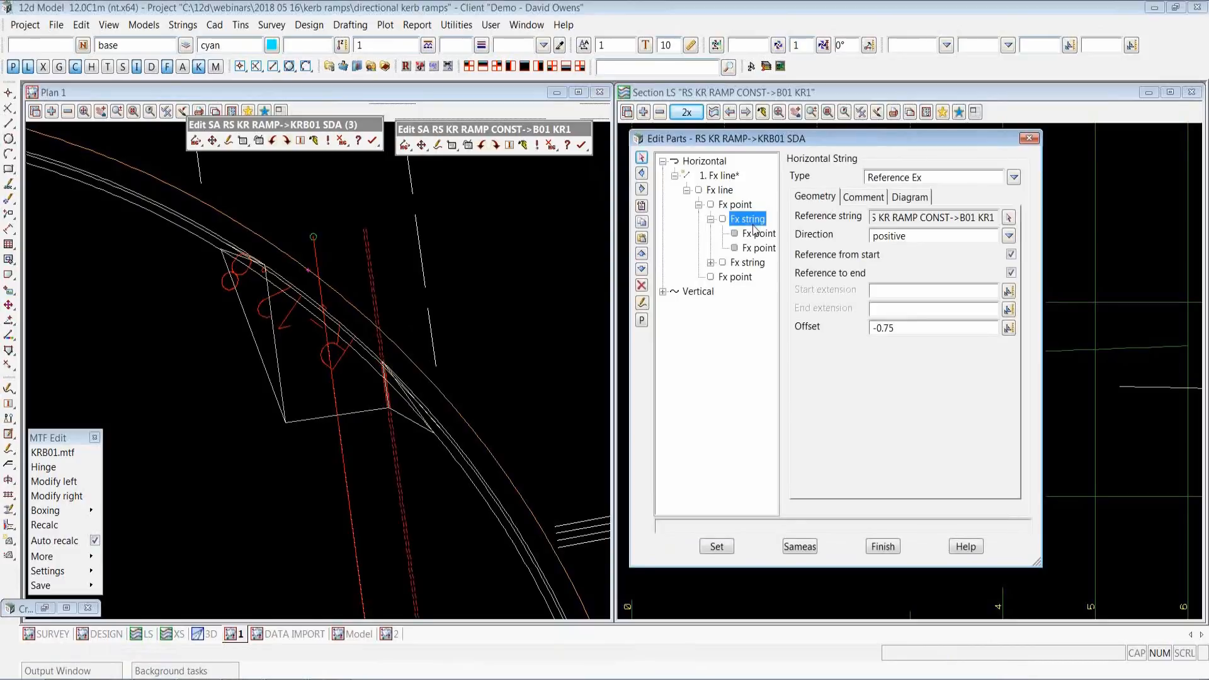
# Check the reference strings and offset of KRB01 SDA's first horizontal point, and the reference type of its second fixed point
pyautogui.moveTo(901, 328); pyautogui.dragTo(840, 343)
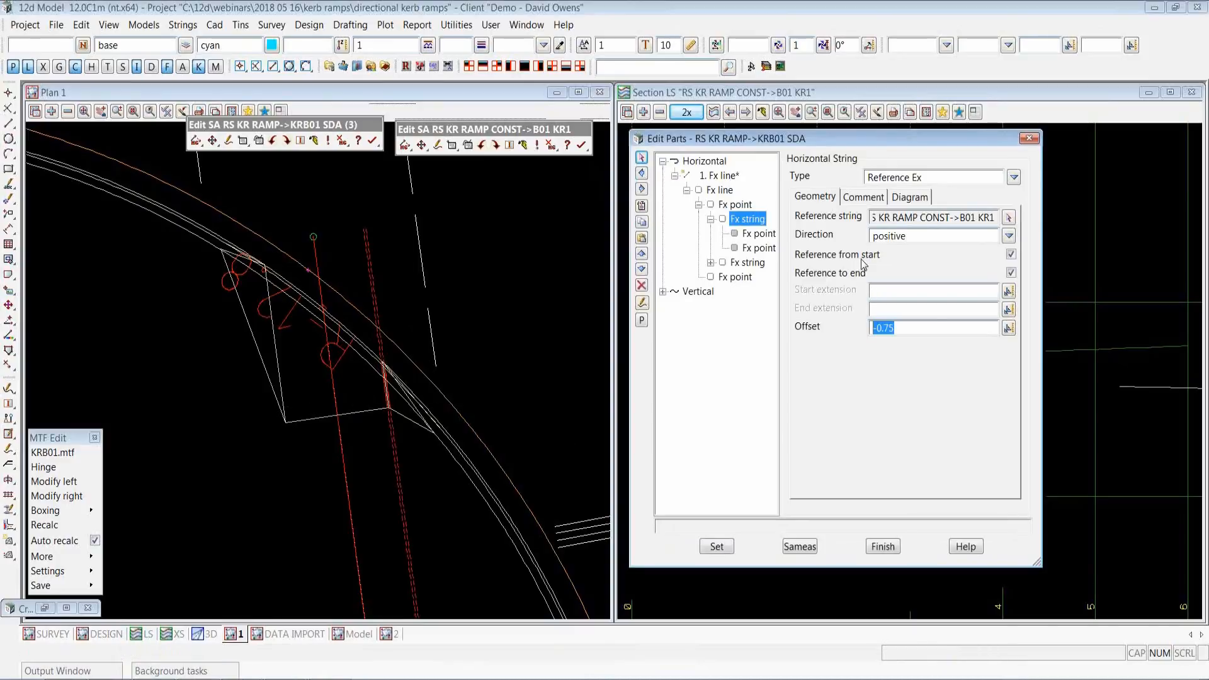
pyautogui.click(753, 266)
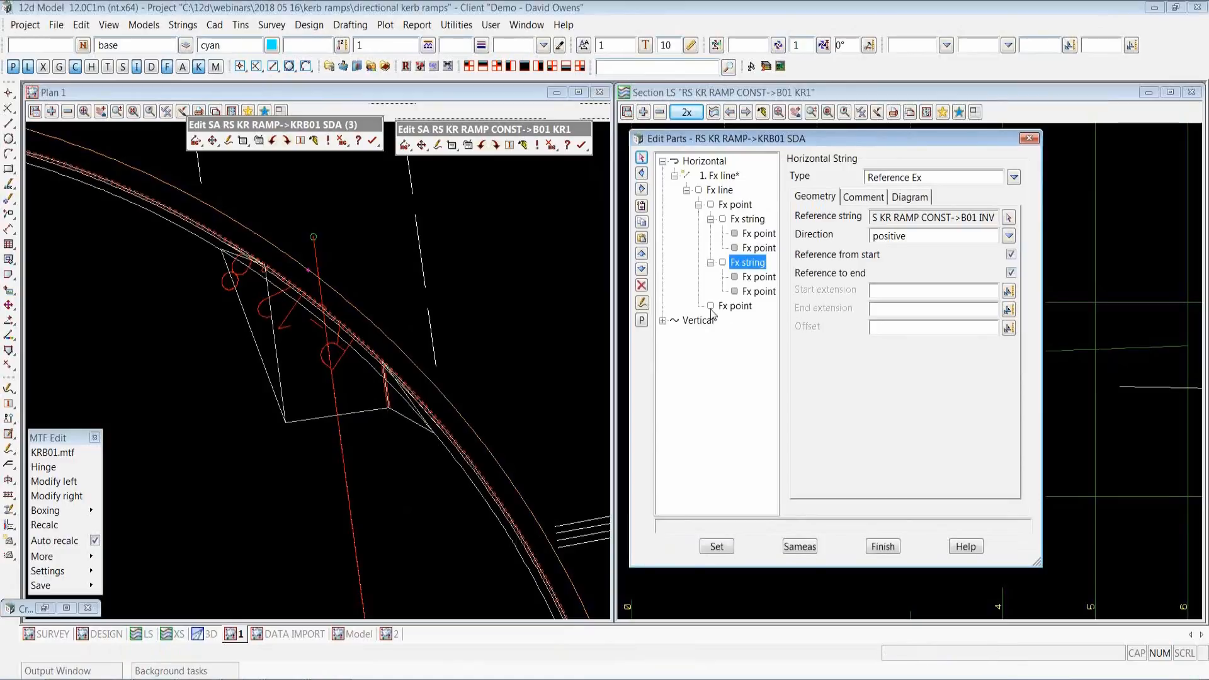
pyautogui.click(730, 307)
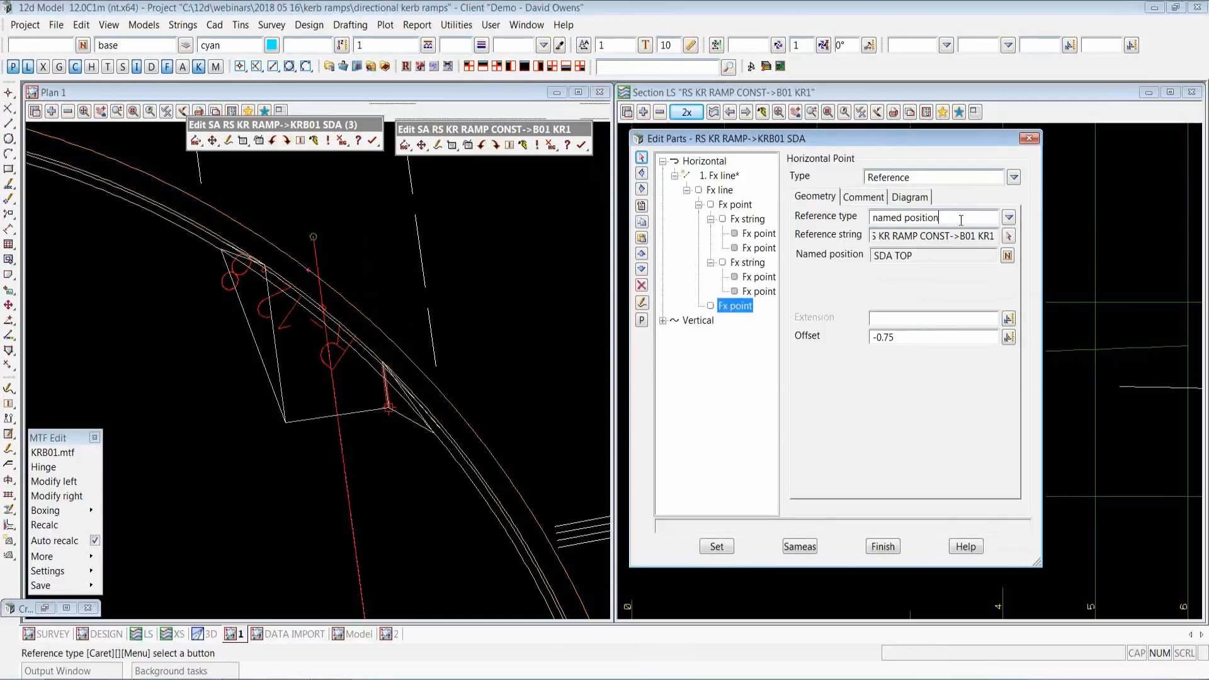
pyautogui.moveTo(961, 220); pyautogui.dragTo(871, 218)
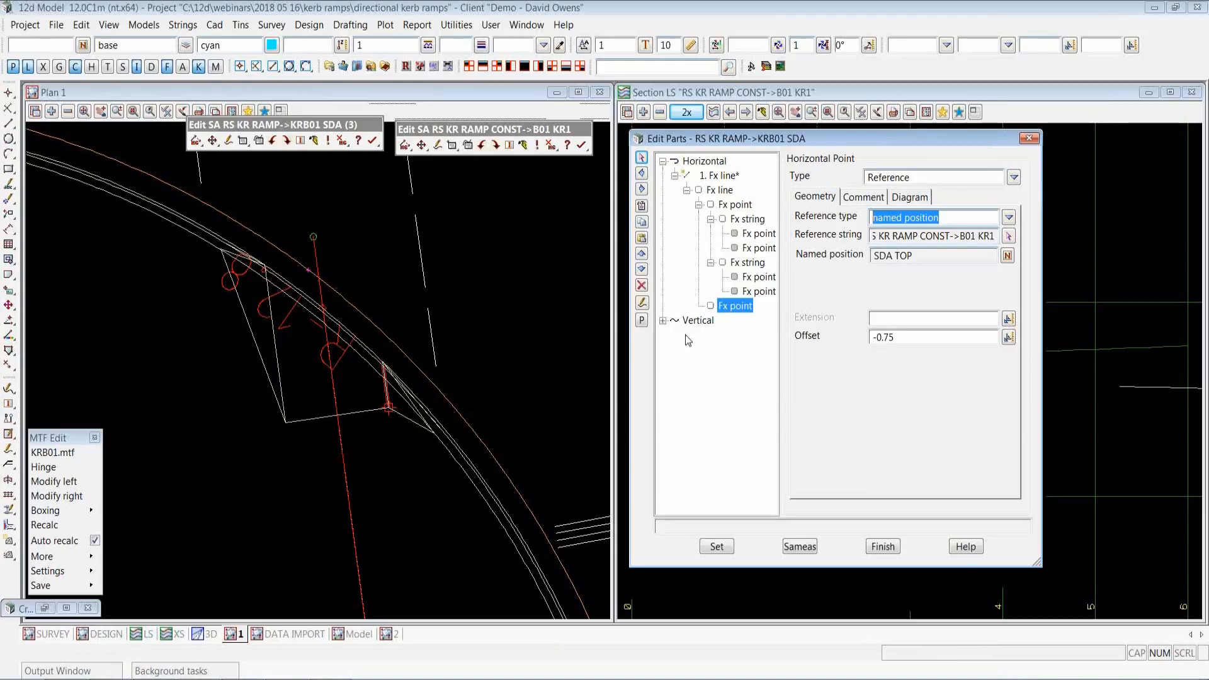
# Examine both fixed points of KRB01 SDA's vertical line, including the second point's chainage and height definitions, and finish editing the parts
pyautogui.click(663, 320)
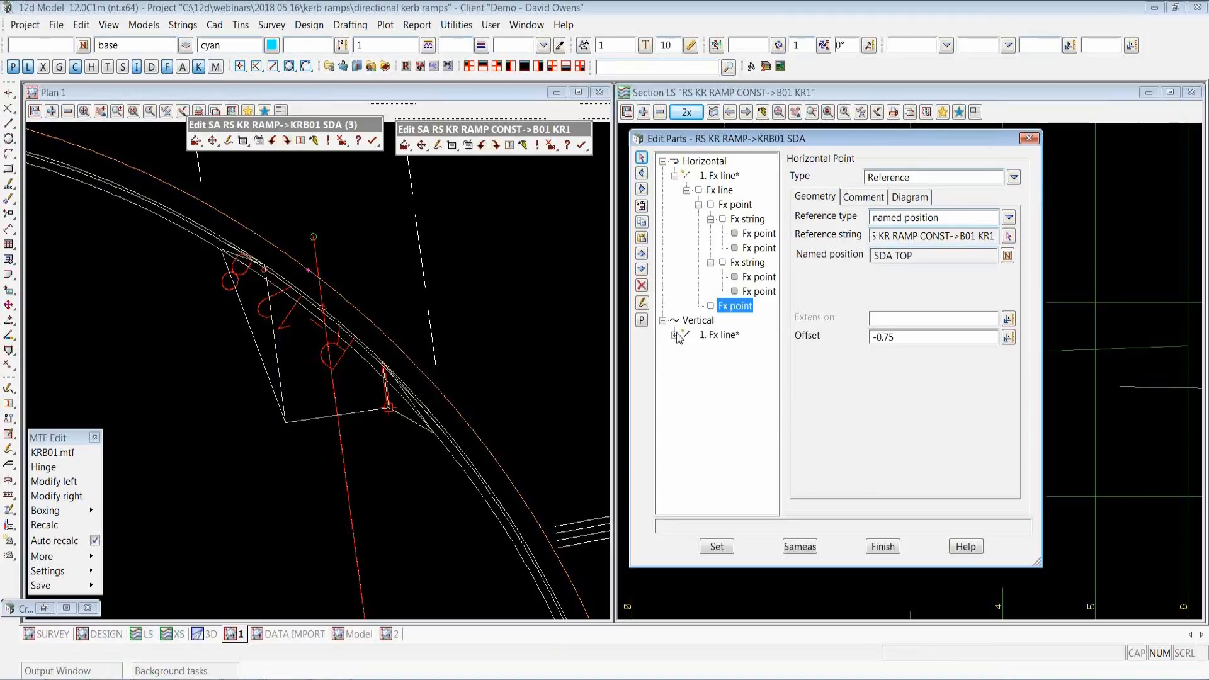
pyautogui.click(675, 335)
pyautogui.click(721, 336)
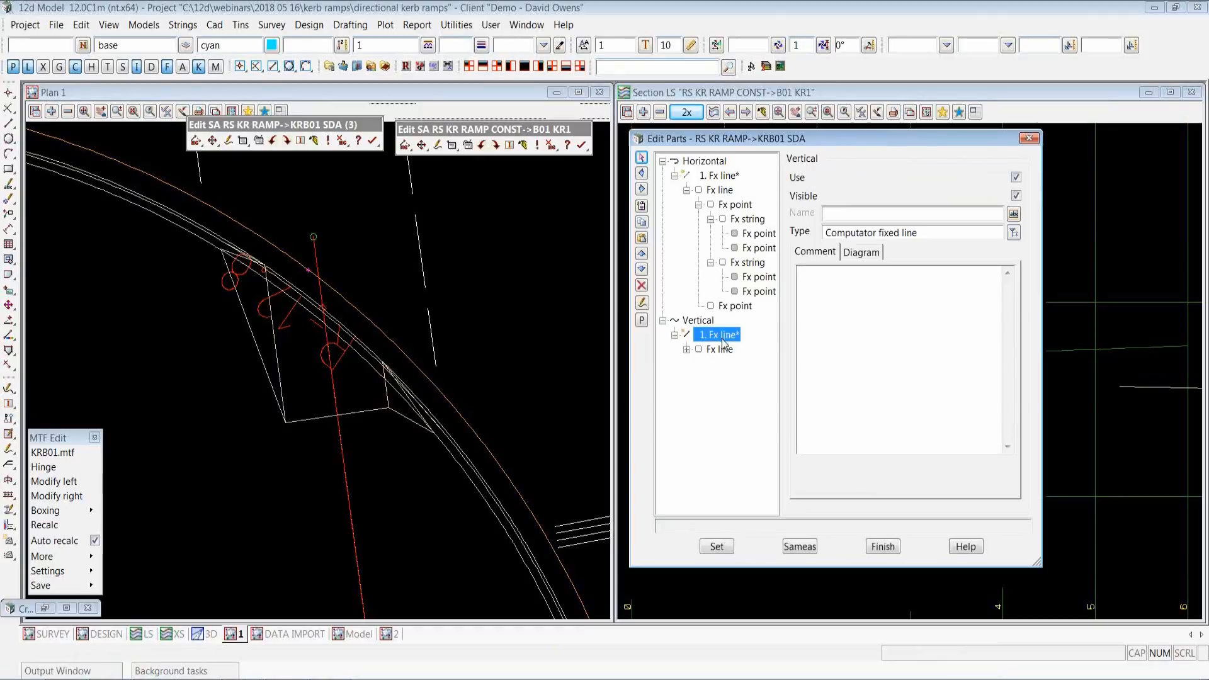
pyautogui.doubleClick(718, 349)
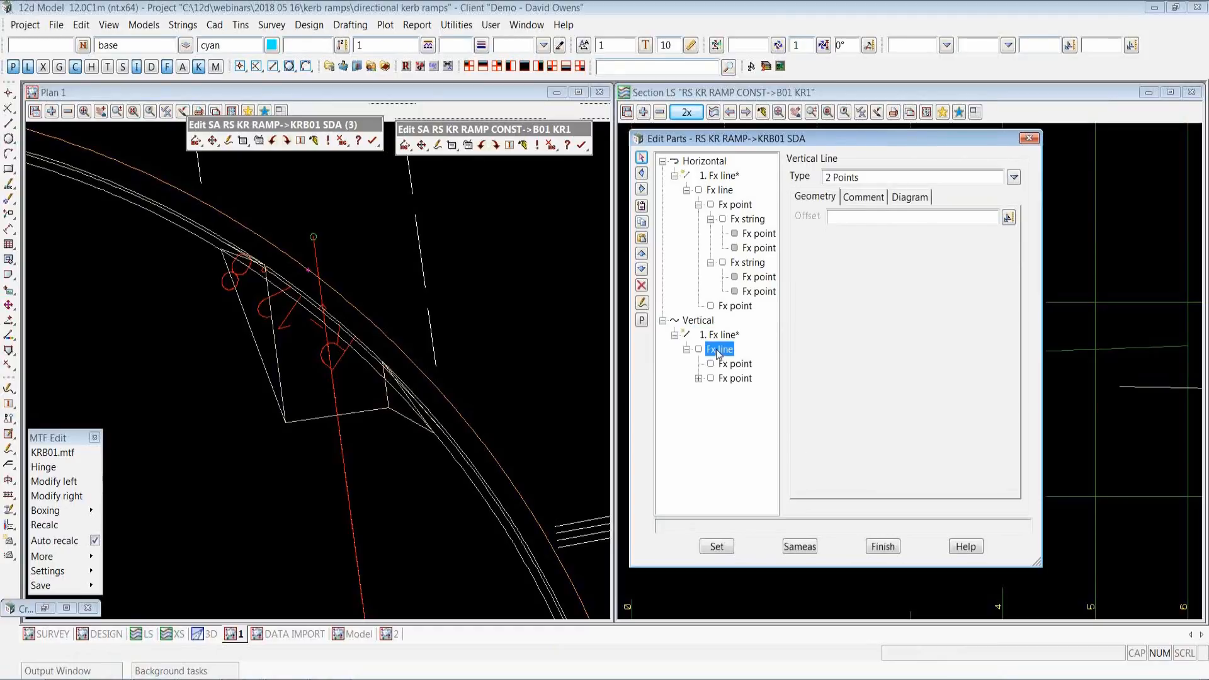
pyautogui.click(732, 366)
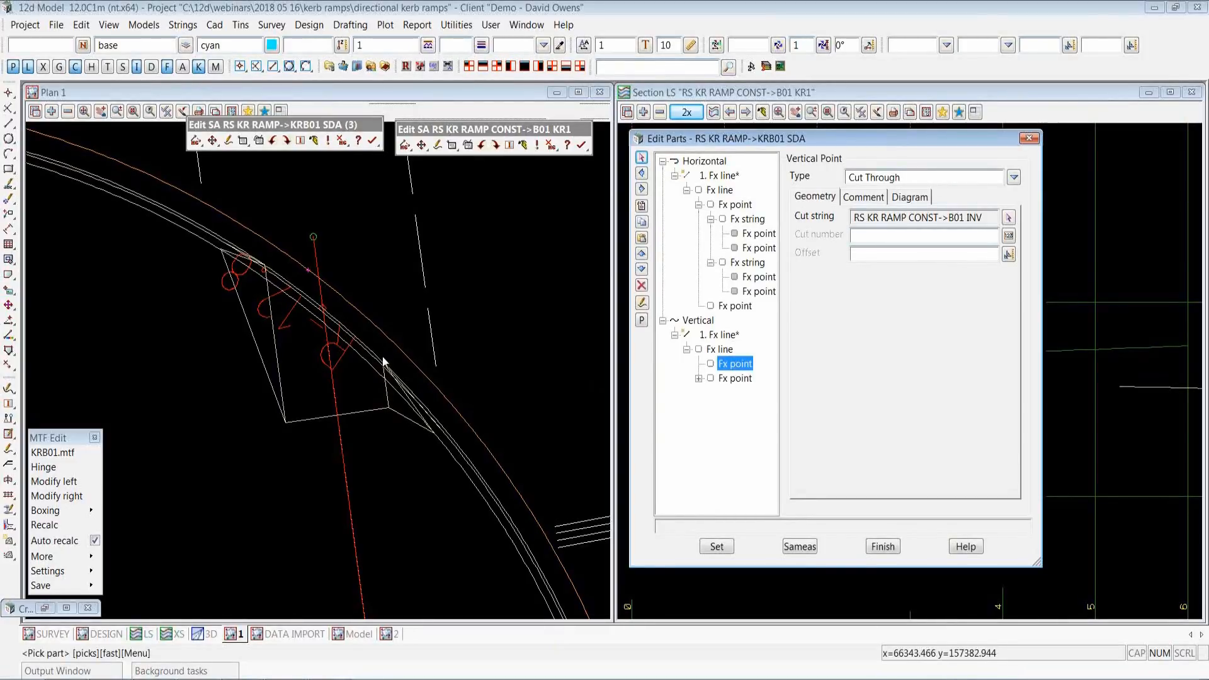
pyautogui.click(737, 378)
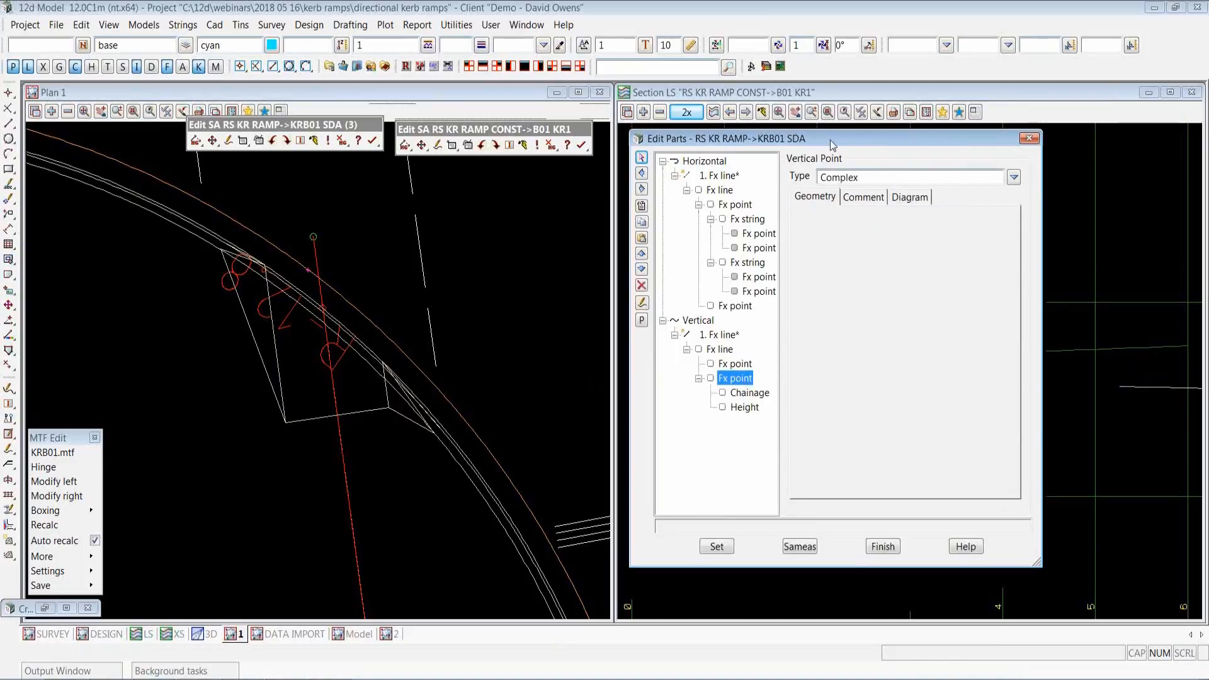
pyautogui.click(751, 397)
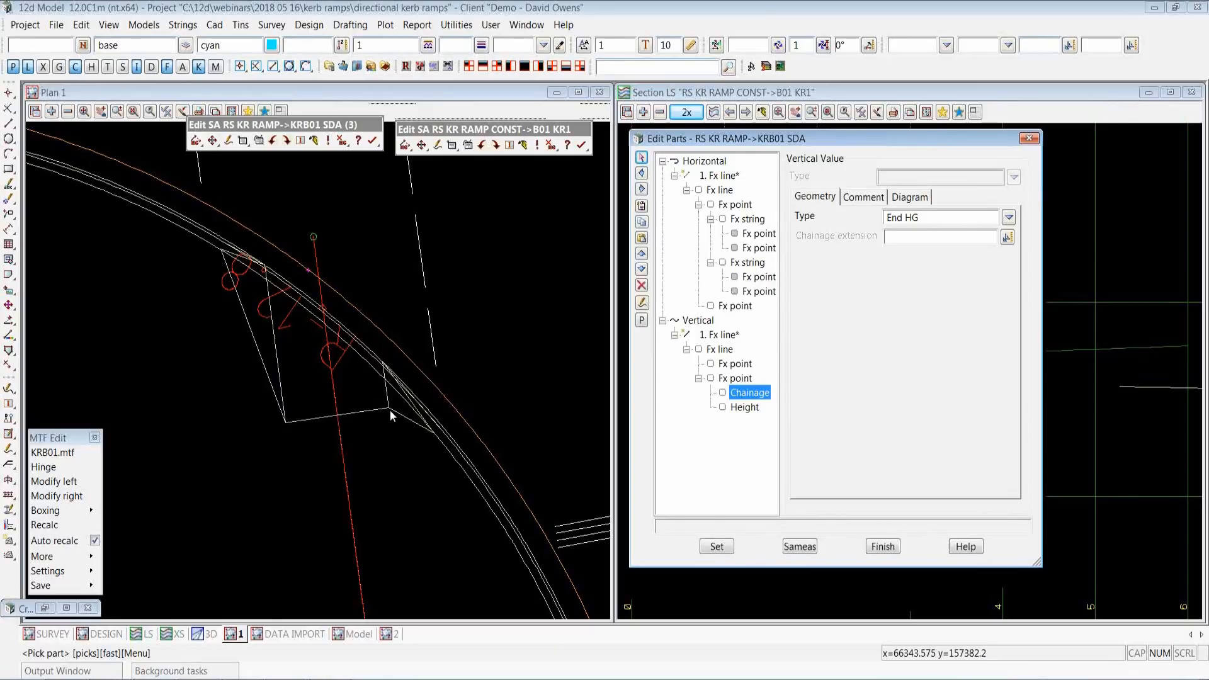
pyautogui.click(746, 407)
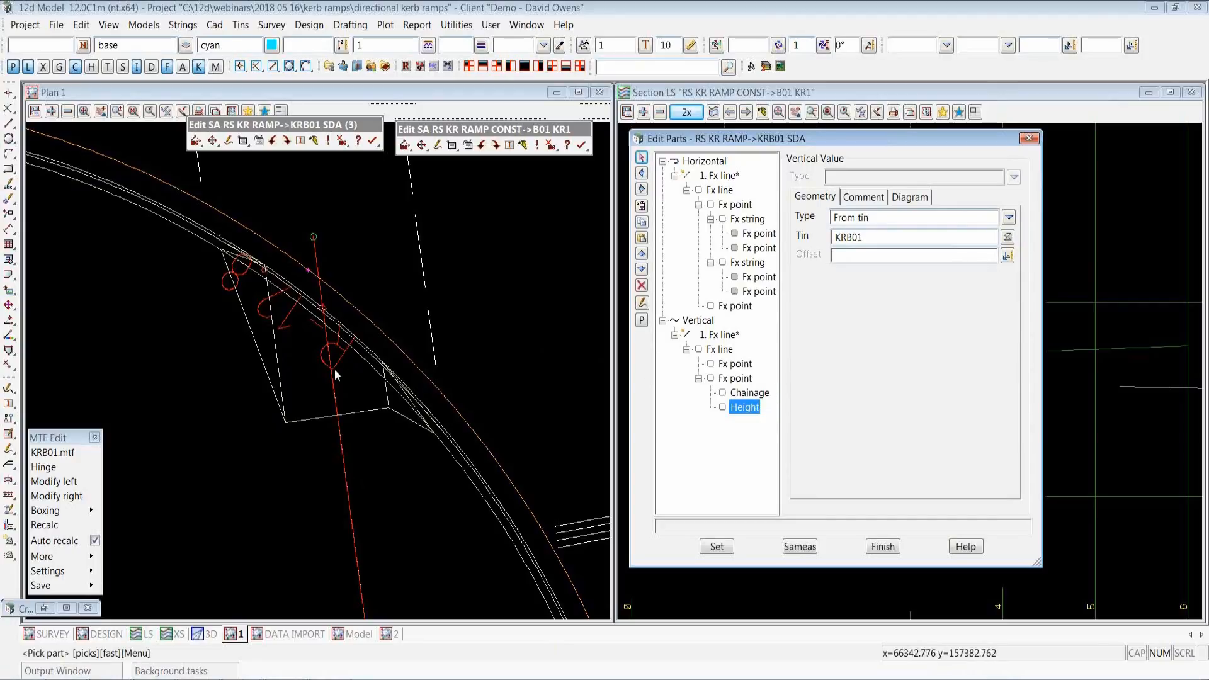
pyautogui.click(890, 547)
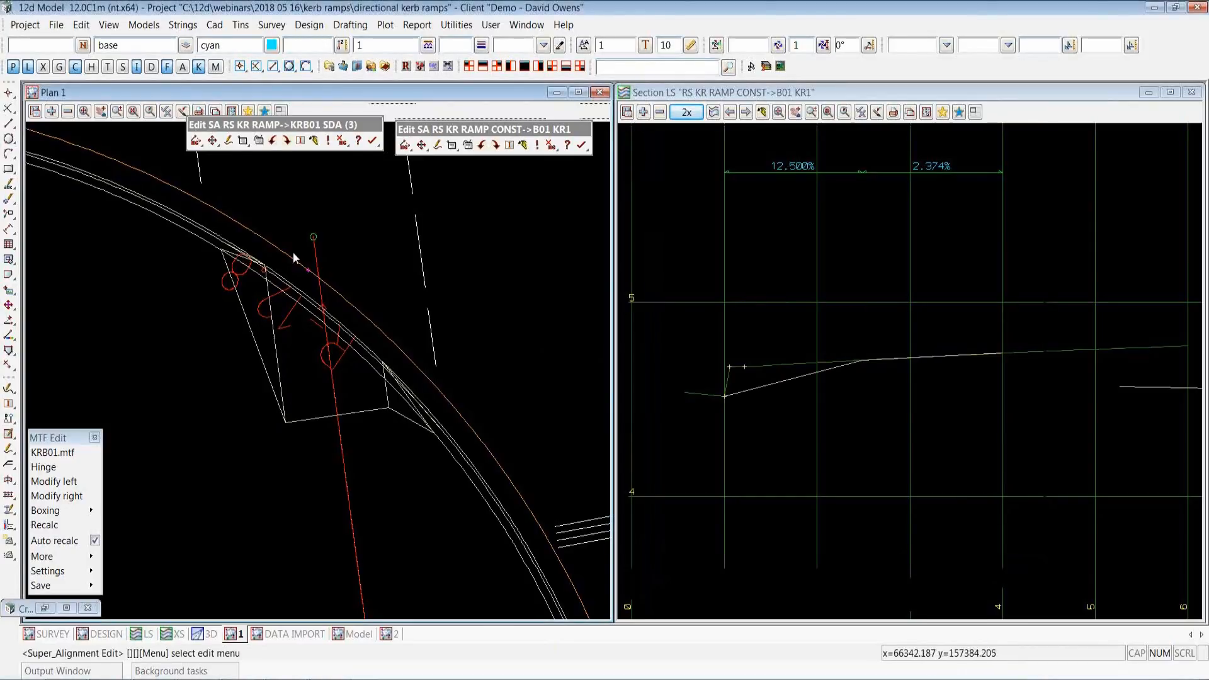
pyautogui.click(183, 25)
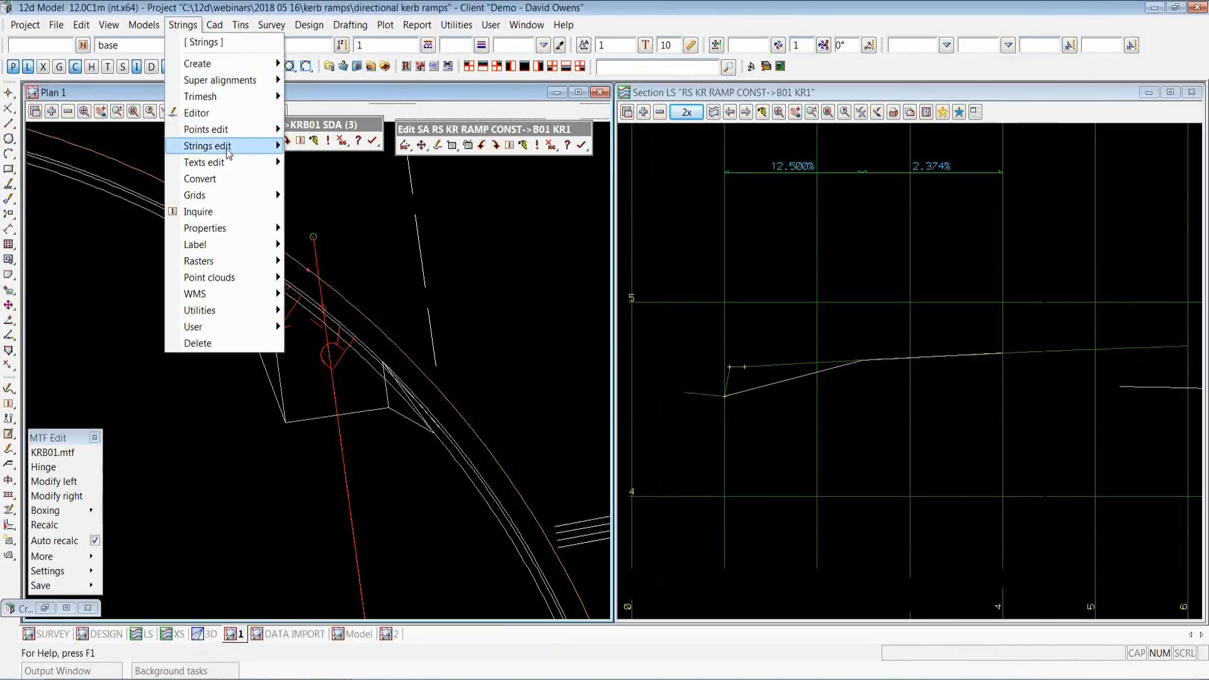
pyautogui.moveTo(220, 145)
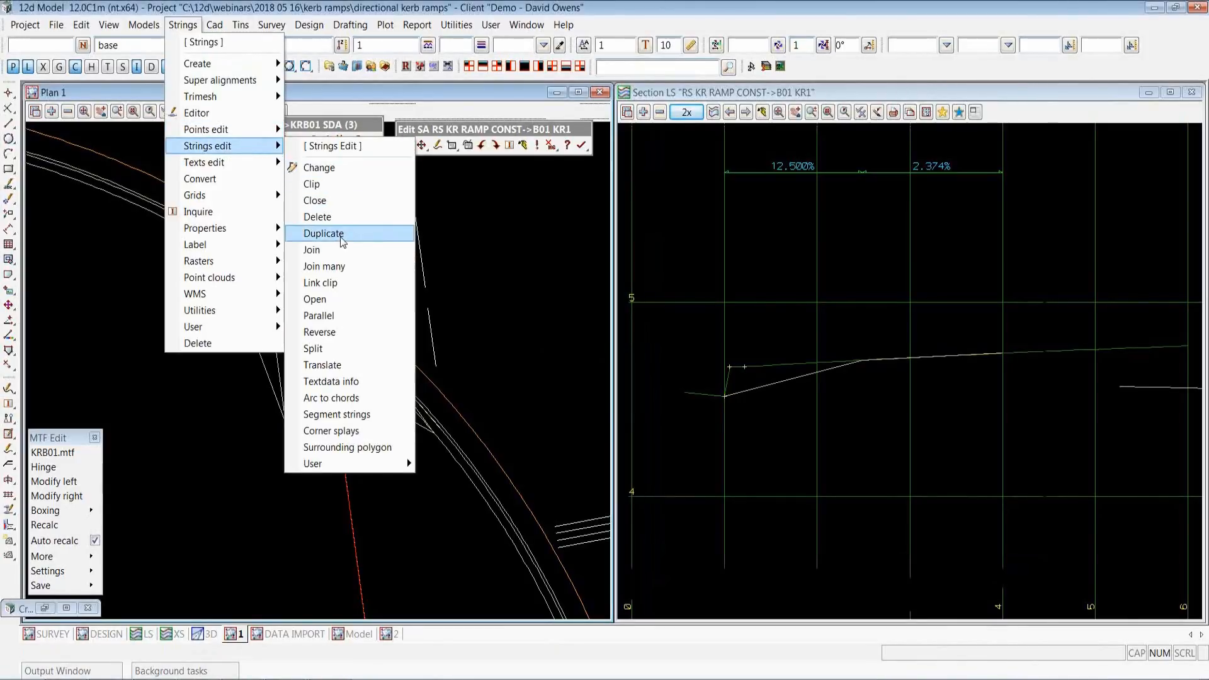
pyautogui.click(464, 231)
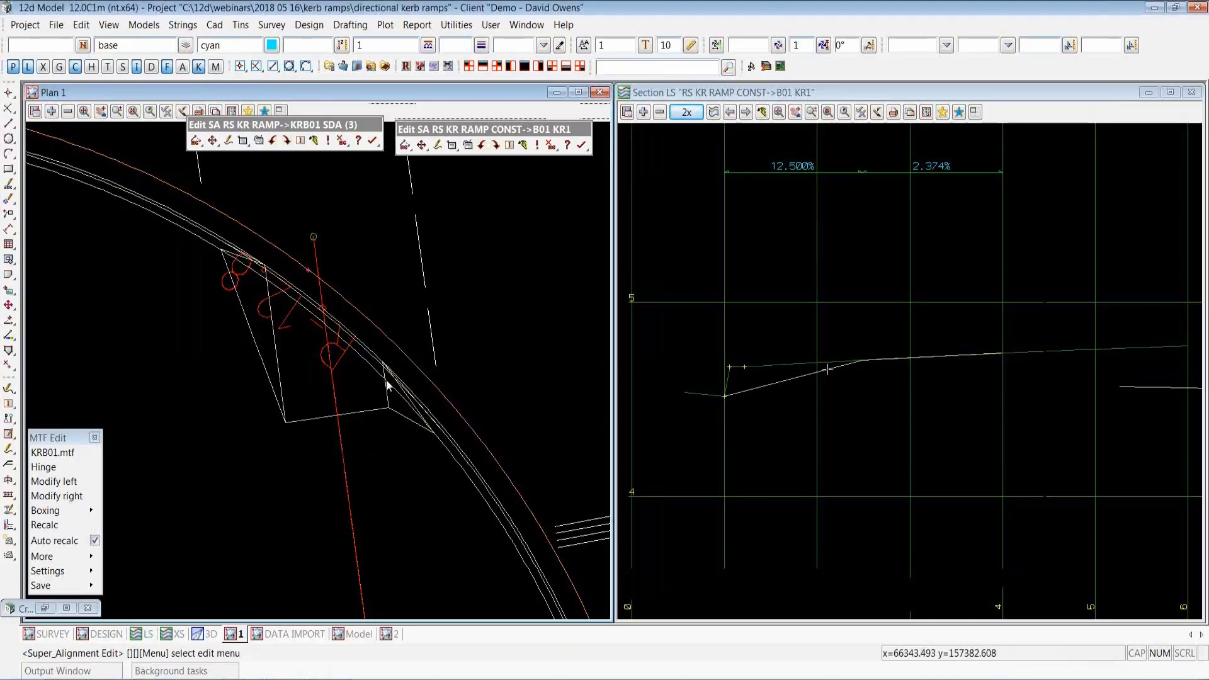
# Open the ramp string KRB01 SDB for super alignment editing from the plan and bring up its parts editor clear of the plan
pyautogui.click(9, 451)
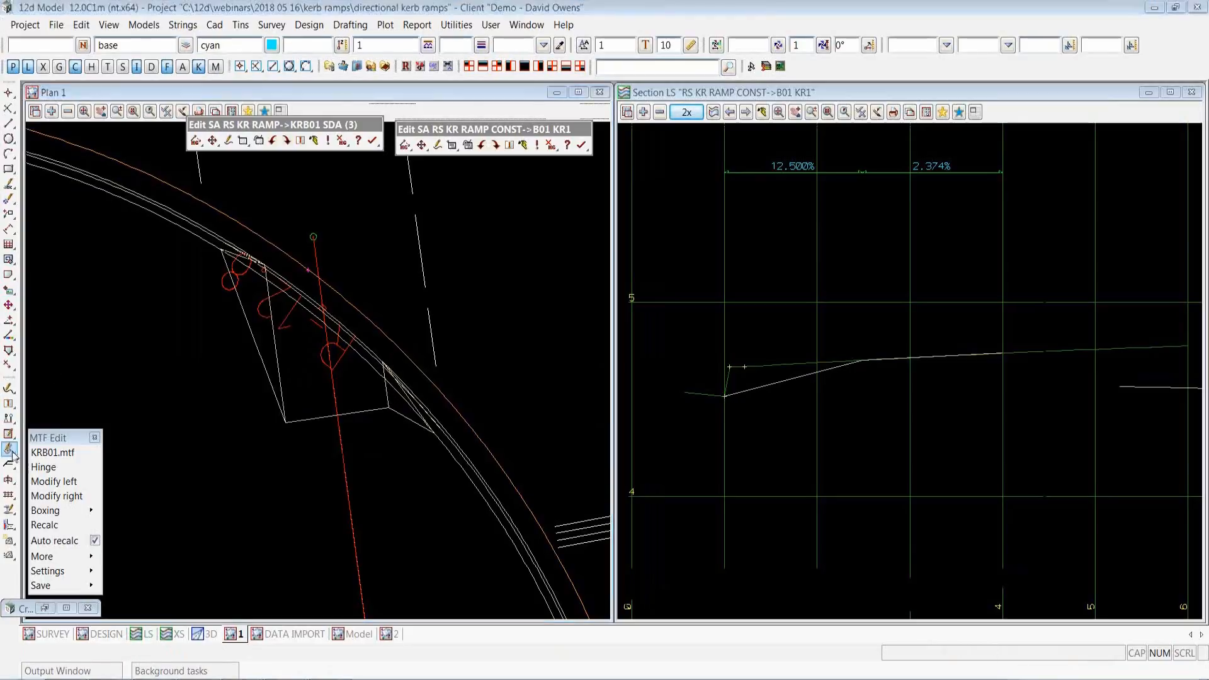
pyautogui.click(277, 349)
pyautogui.middleClick(277, 354)
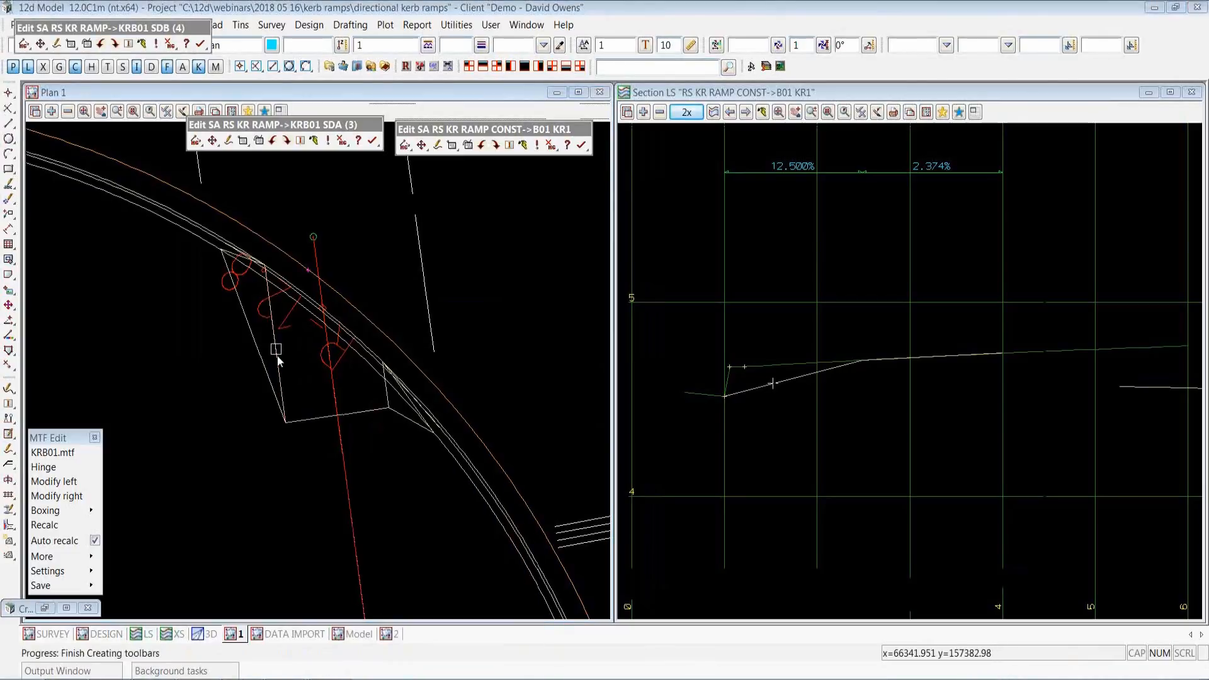
pyautogui.moveTo(192, 29); pyautogui.dragTo(782, 136)
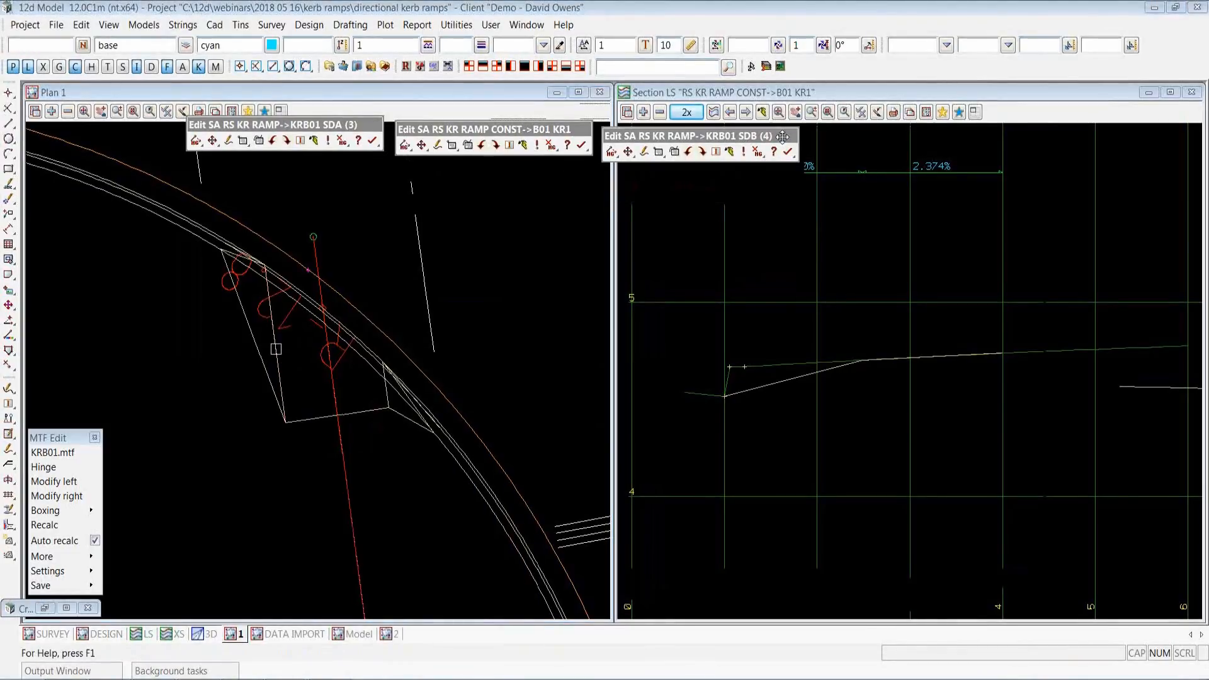
pyautogui.click(658, 152)
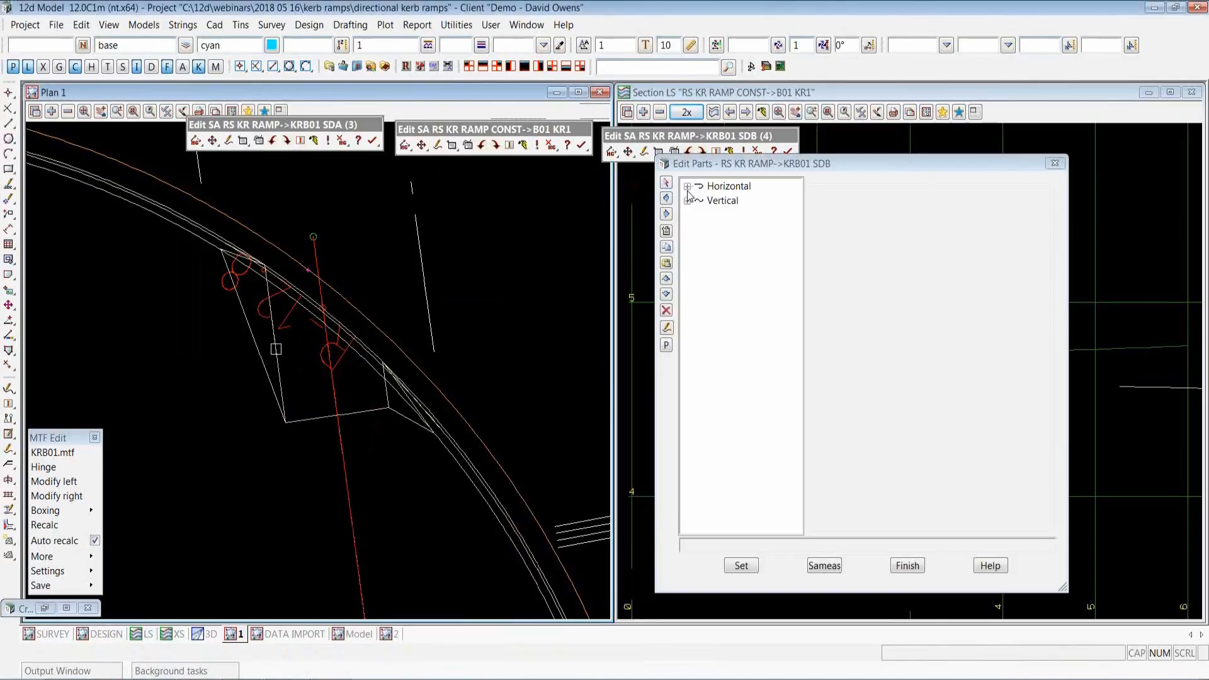
# Examine the two fixed points of KRB01 SDB's horizontal line, checking the intersecting strings' references and the end point's vertex reference and offset
pyautogui.click(688, 187)
pyautogui.click(700, 200)
pyautogui.doubleClick(745, 214)
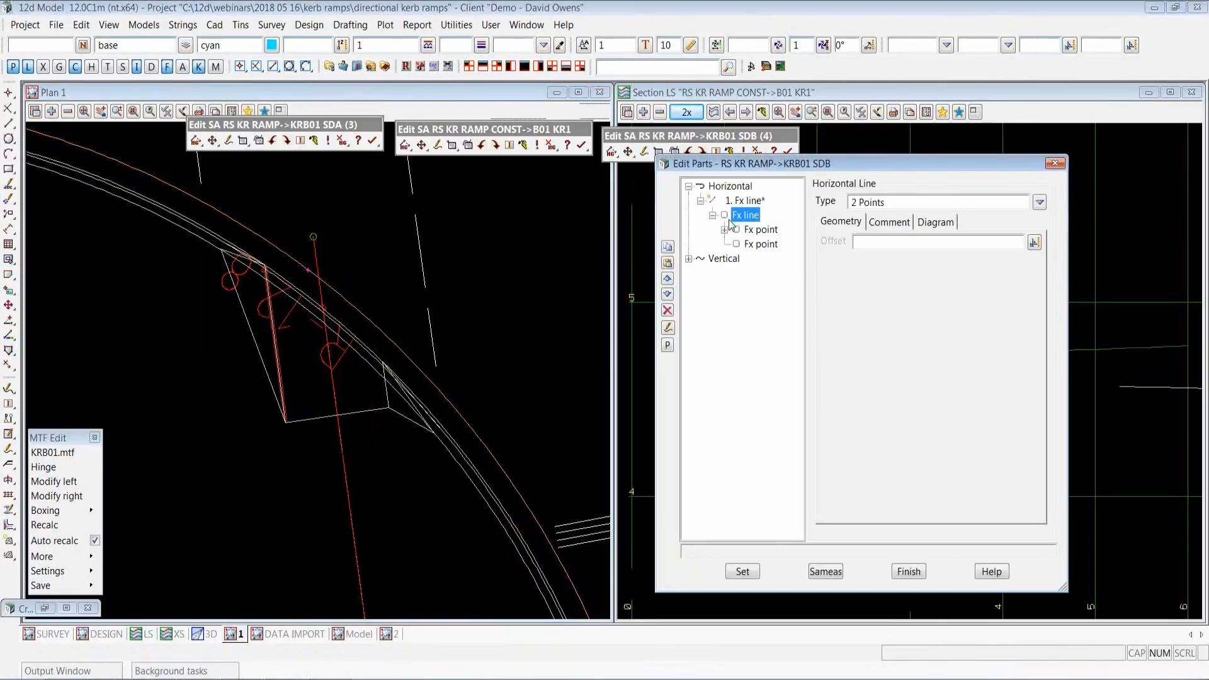
pyautogui.doubleClick(758, 230)
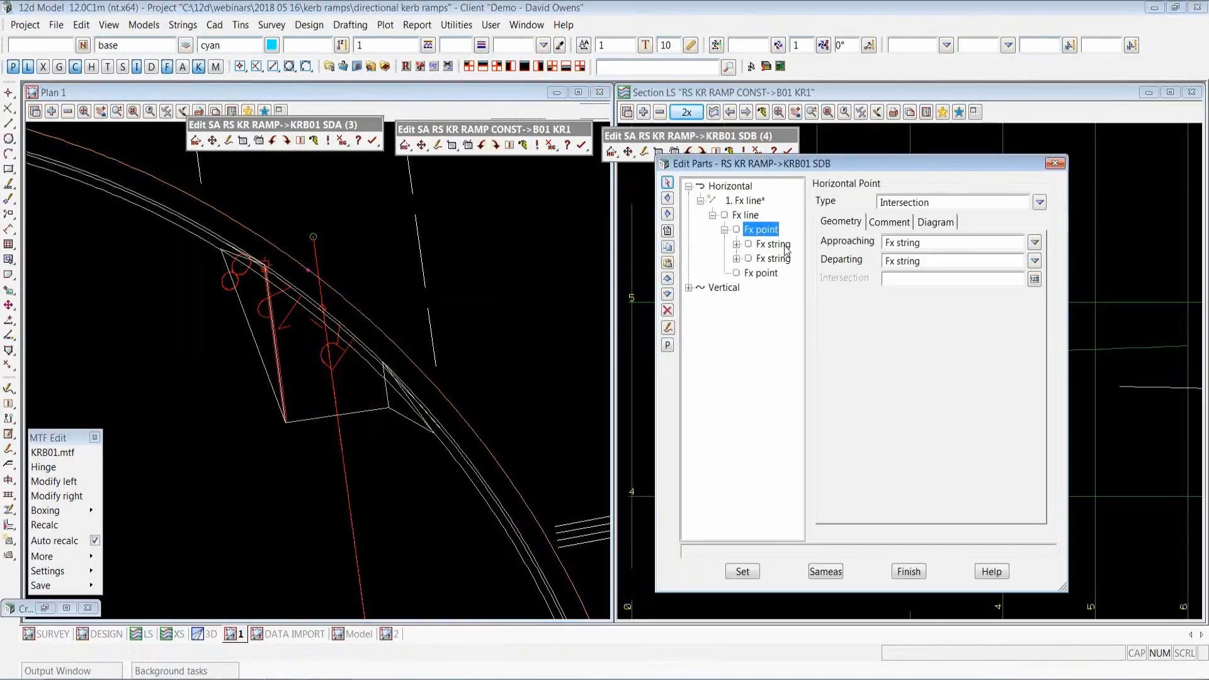
pyautogui.doubleClick(788, 246)
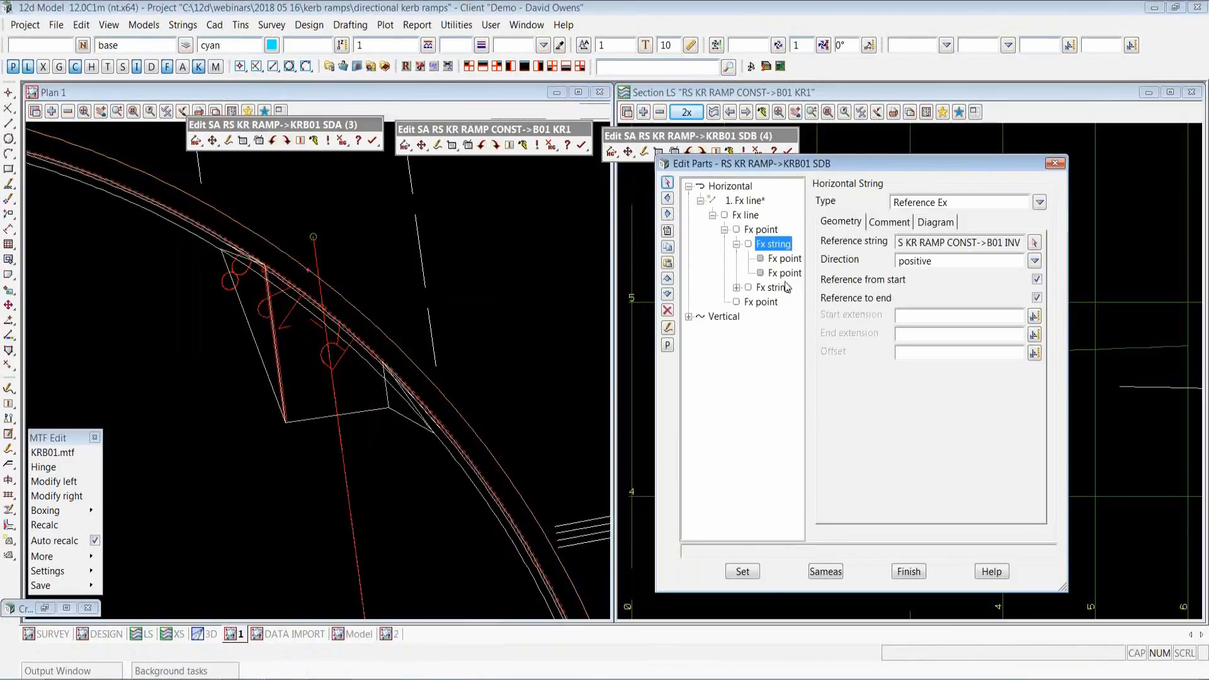
pyautogui.click(767, 231)
pyautogui.doubleClick(771, 288)
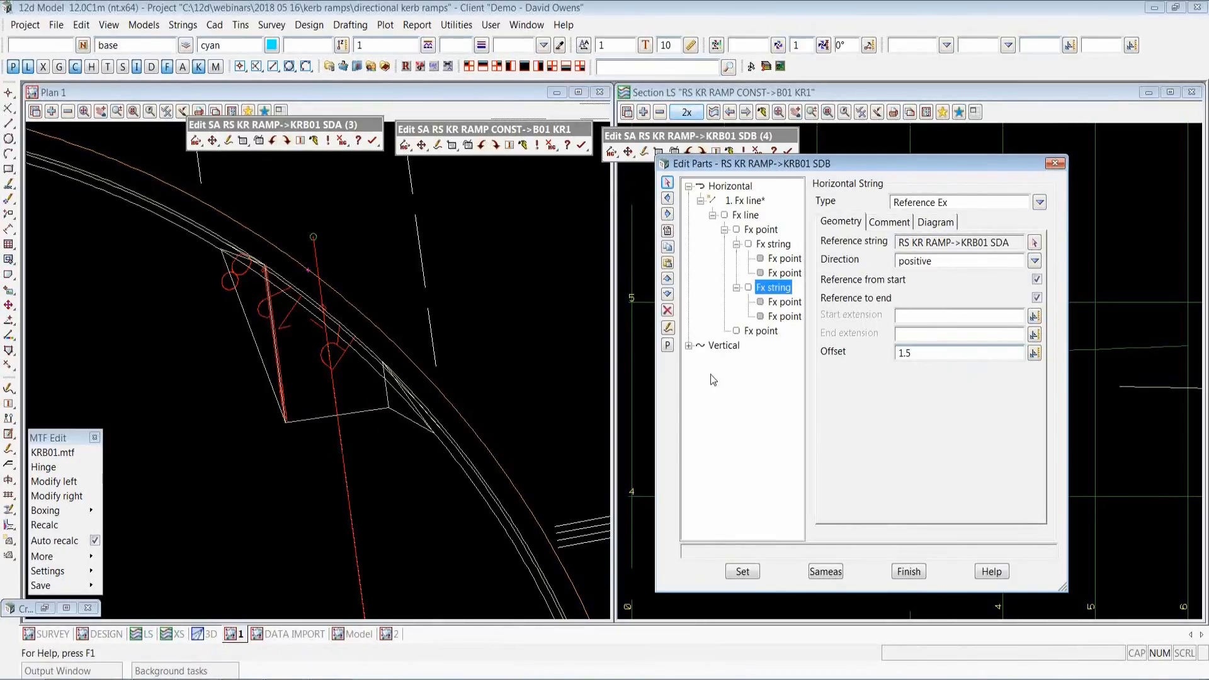
pyautogui.click(774, 333)
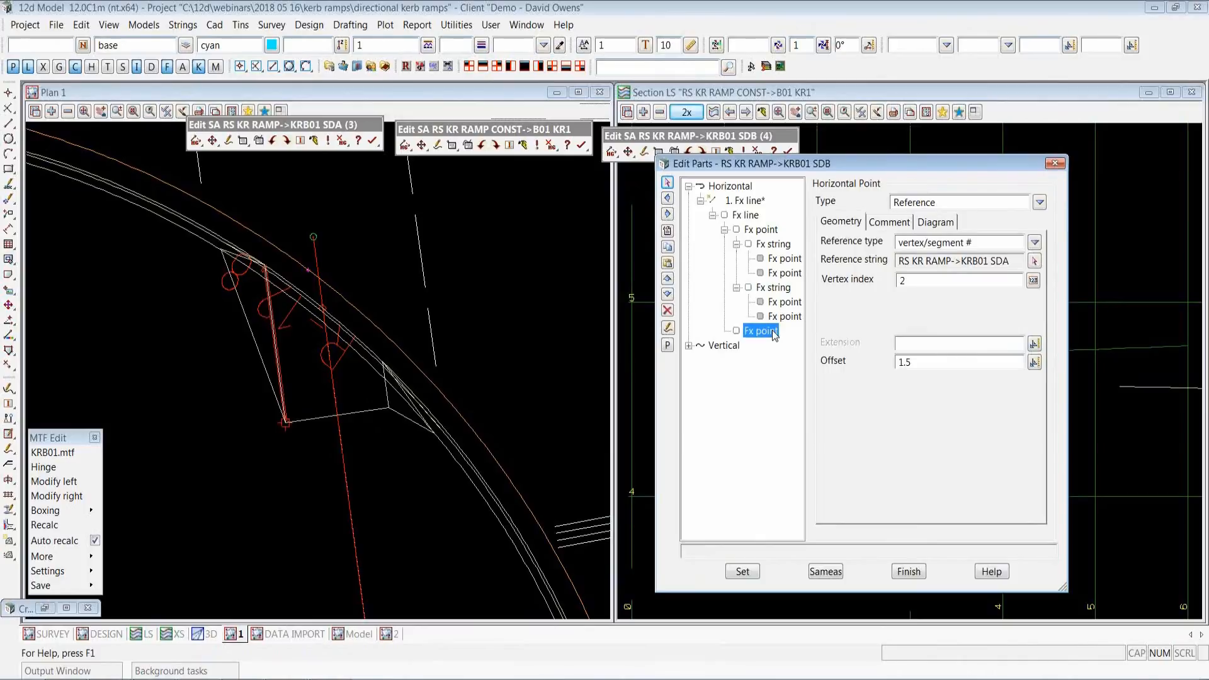
pyautogui.moveTo(926, 361); pyautogui.dragTo(882, 373)
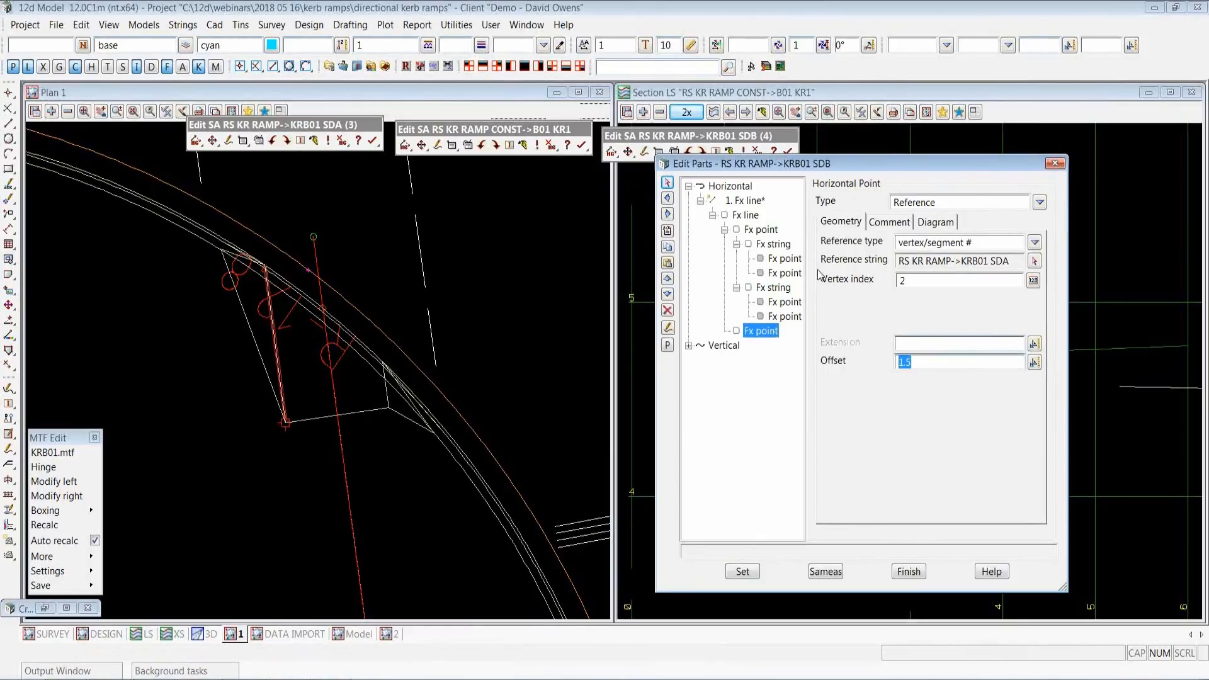
# Examine the cut string and tin height defining the two points of KRB01 SDB's vertical line, and finish editing the parts
pyautogui.click(724, 346)
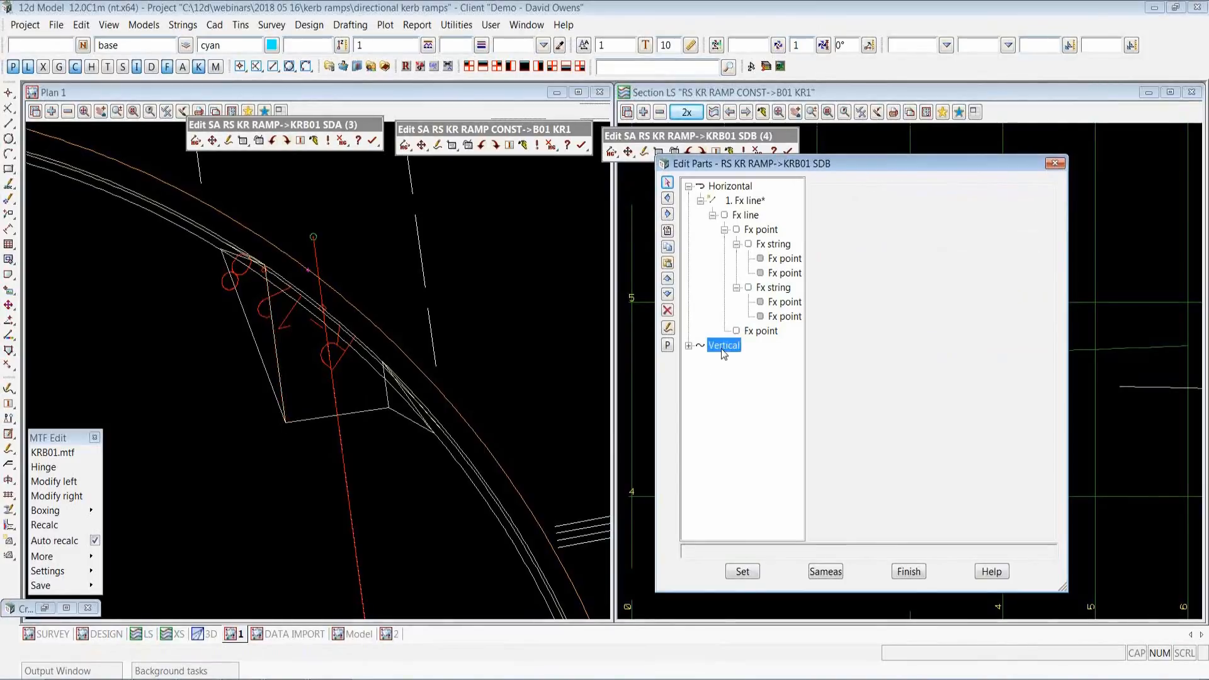
pyautogui.click(689, 346)
pyautogui.click(745, 360)
pyautogui.click(746, 374)
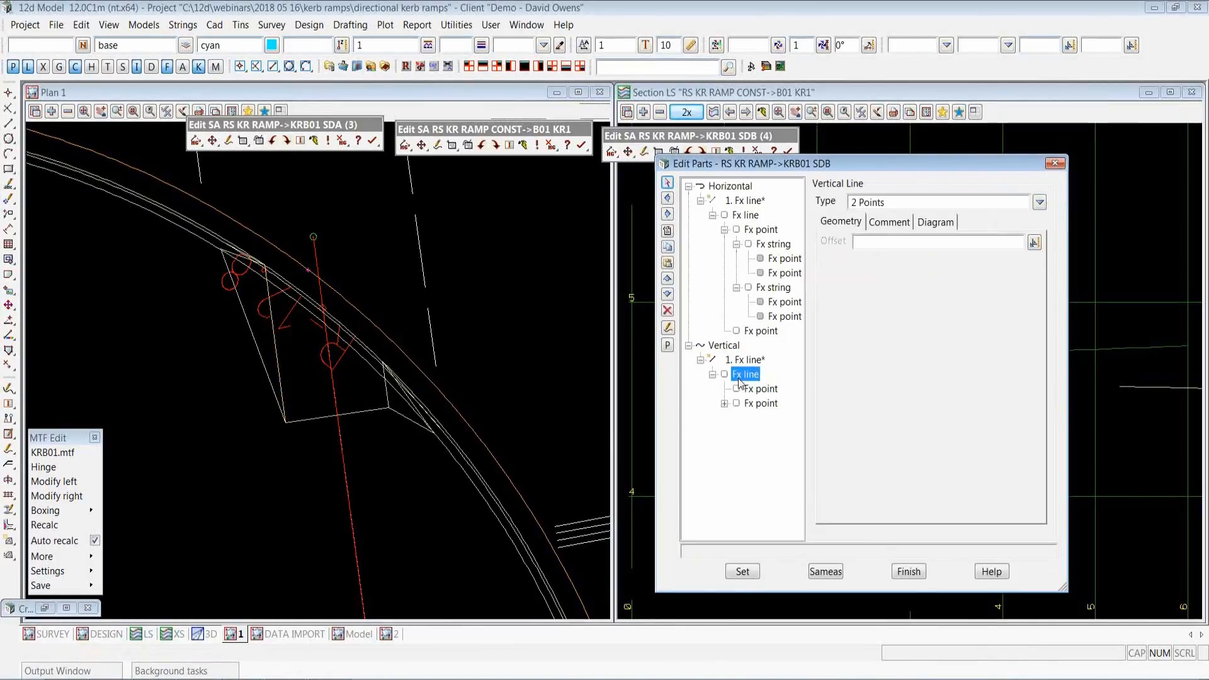
pyautogui.click(760, 389)
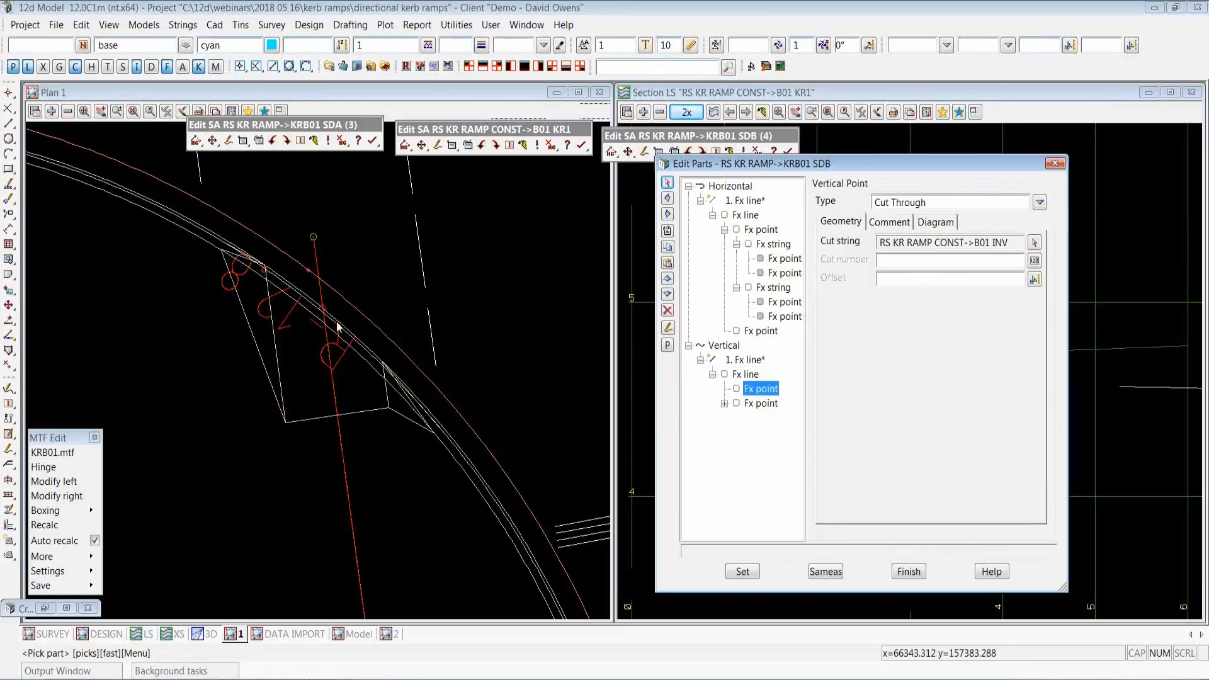
pyautogui.doubleClick(768, 405)
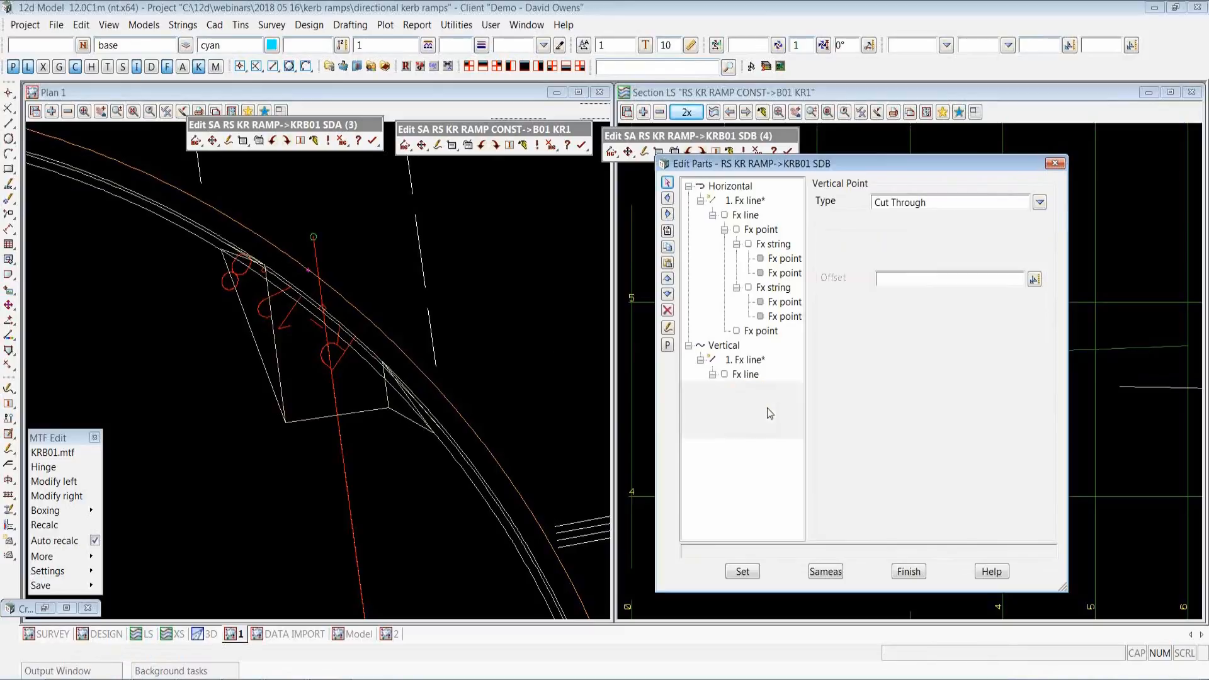
pyautogui.click(770, 433)
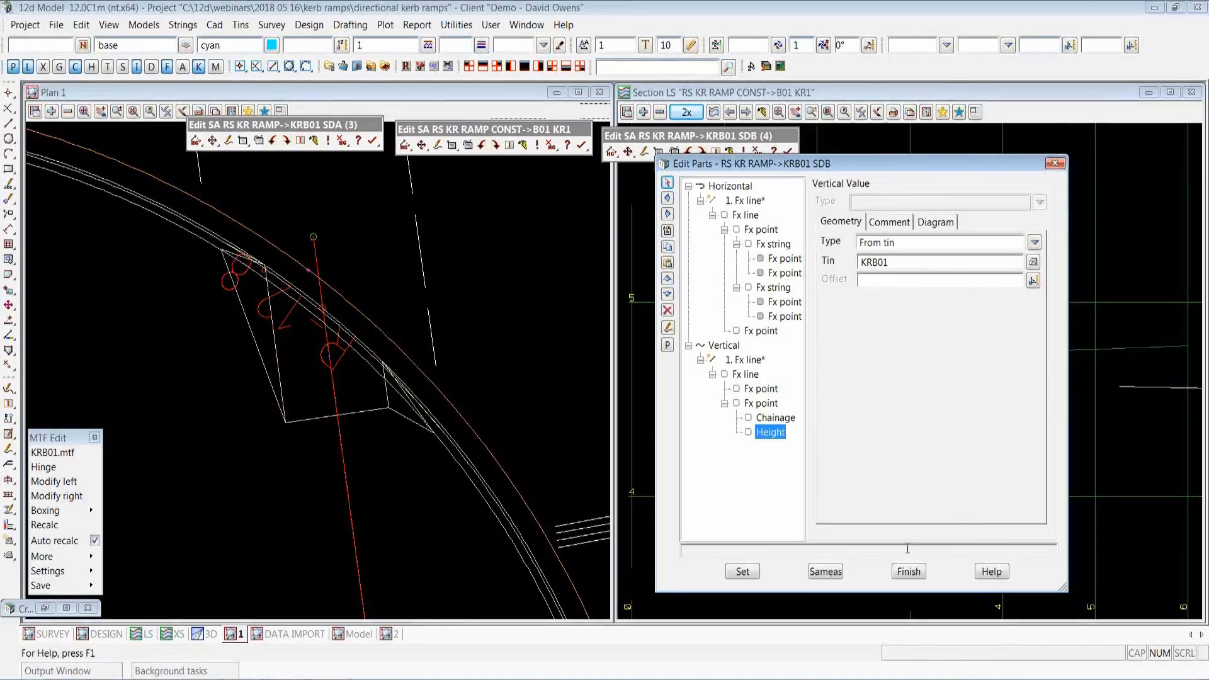
pyautogui.click(909, 571)
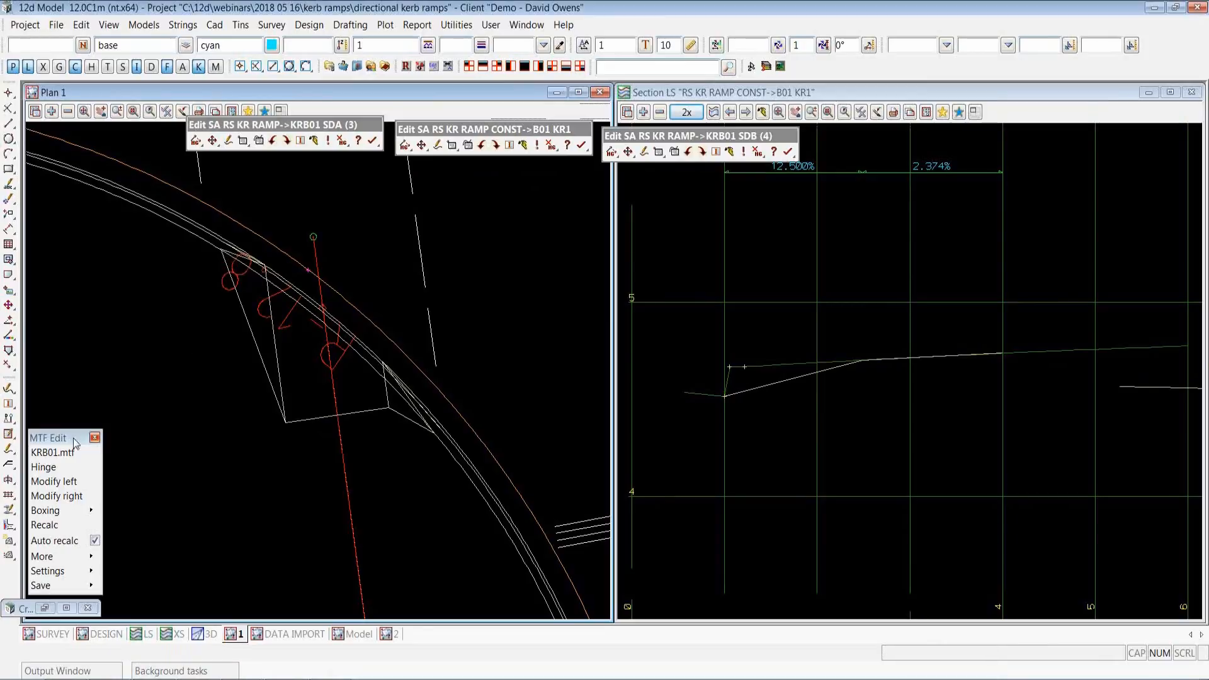
# Open the ramp string KRB01 BCK for super alignment editing from the plan and bring up its parts editor
pyautogui.click(251, 337)
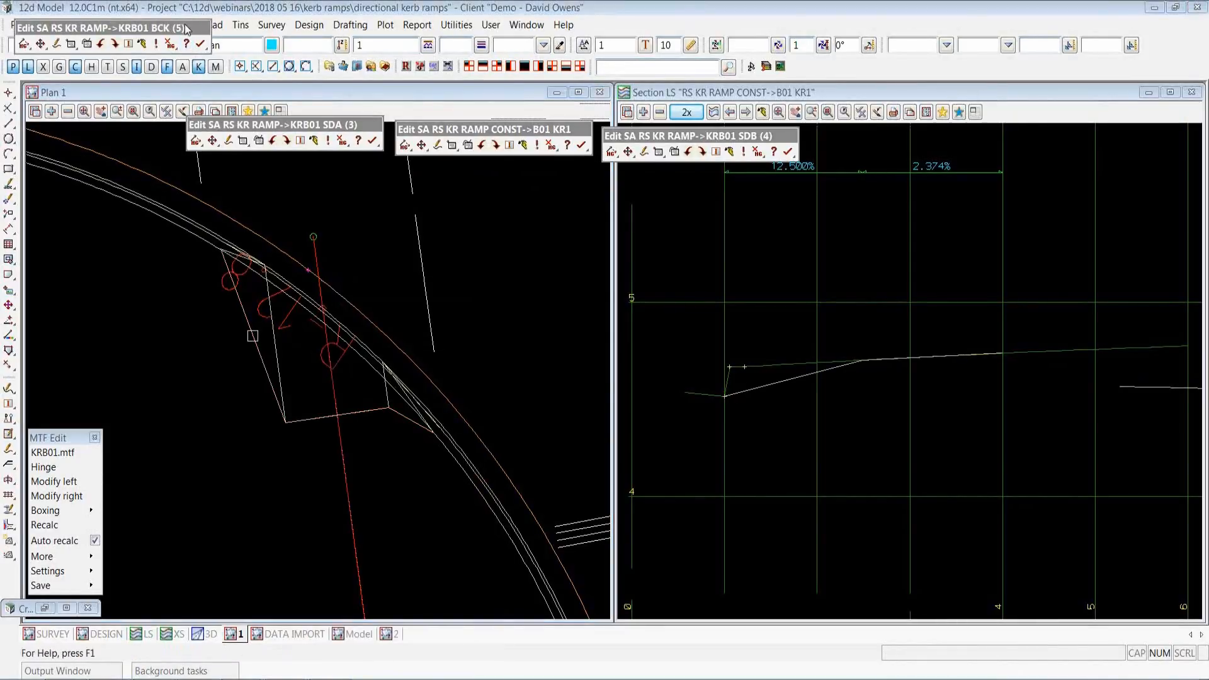
pyautogui.moveTo(187, 29); pyautogui.dragTo(774, 175)
pyautogui.click(464, 193)
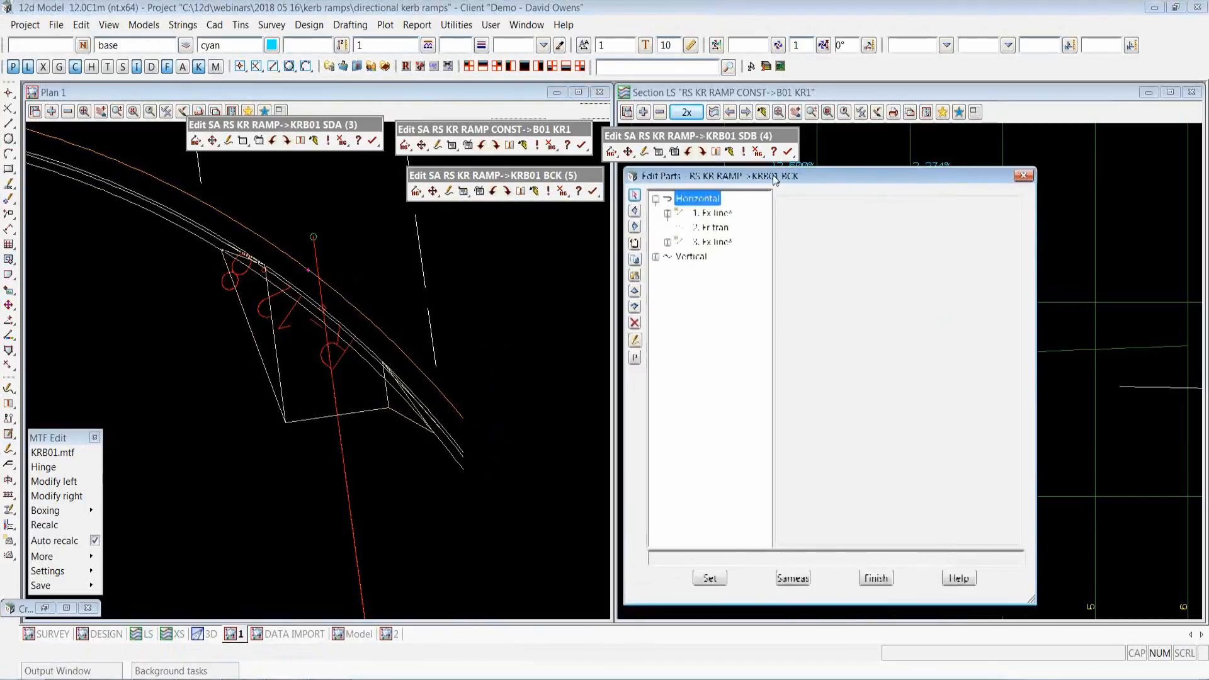
# Examine the first horizontal fixed line of KRB01 BCK, checking its intersecting strings' references and offset and the end point's named-part reference
pyautogui.click(725, 215)
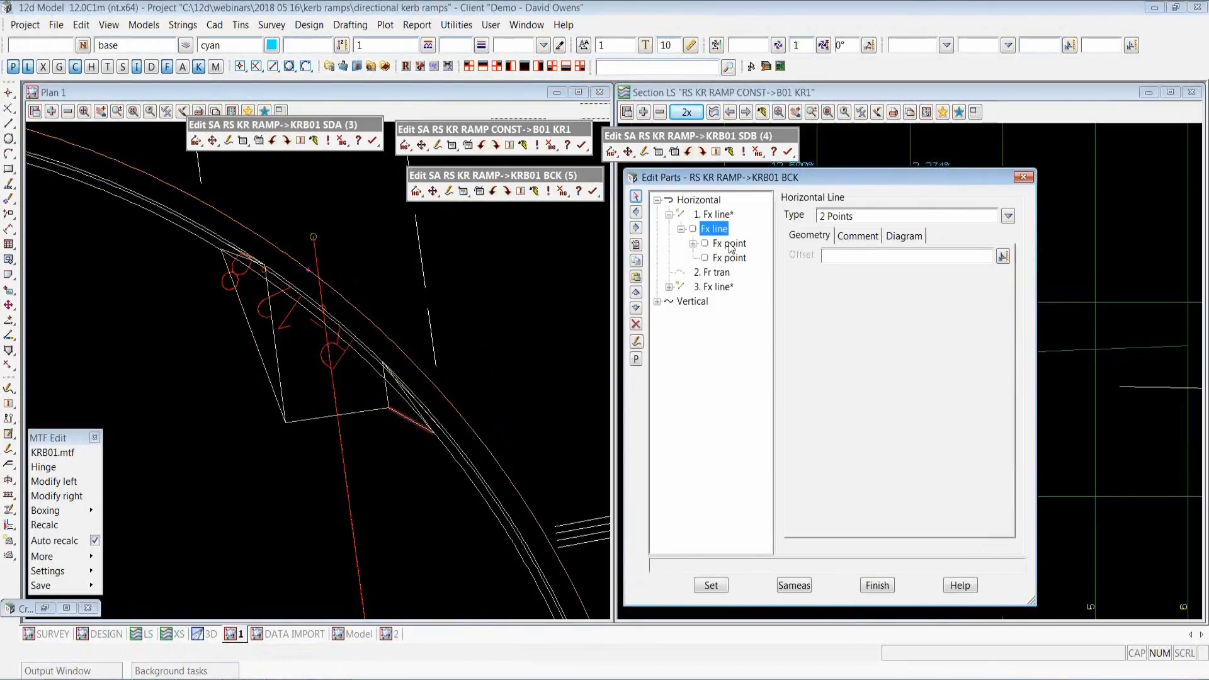
pyautogui.click(729, 243)
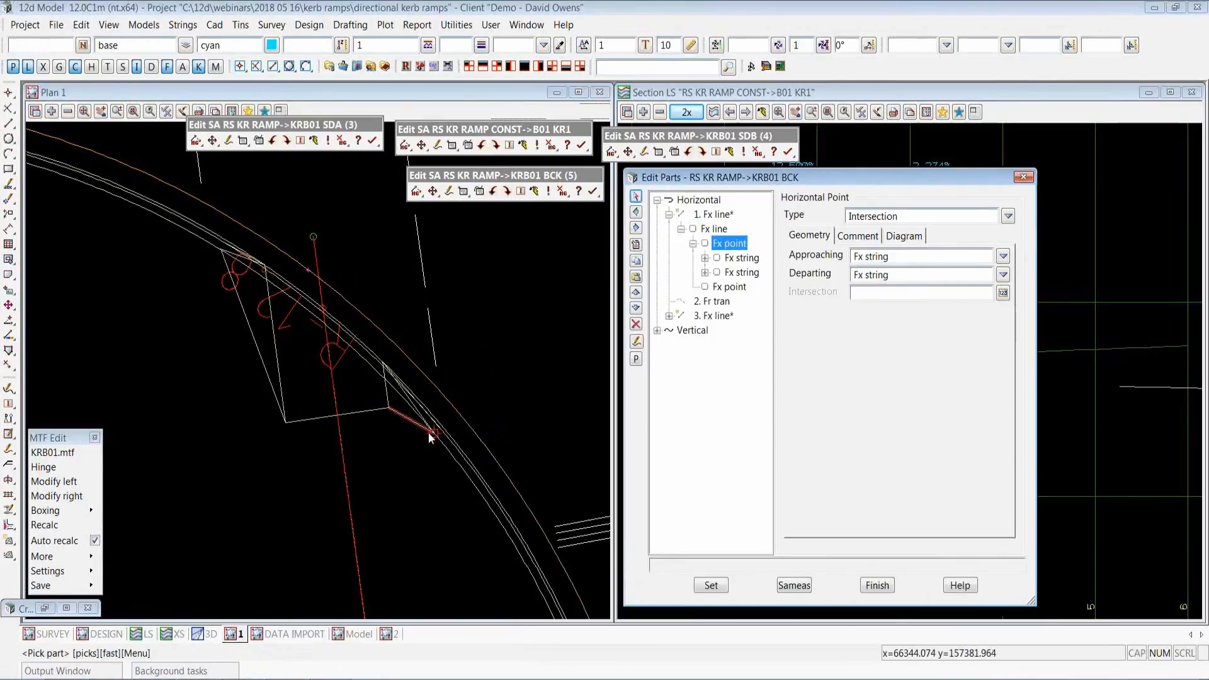
pyautogui.click(743, 258)
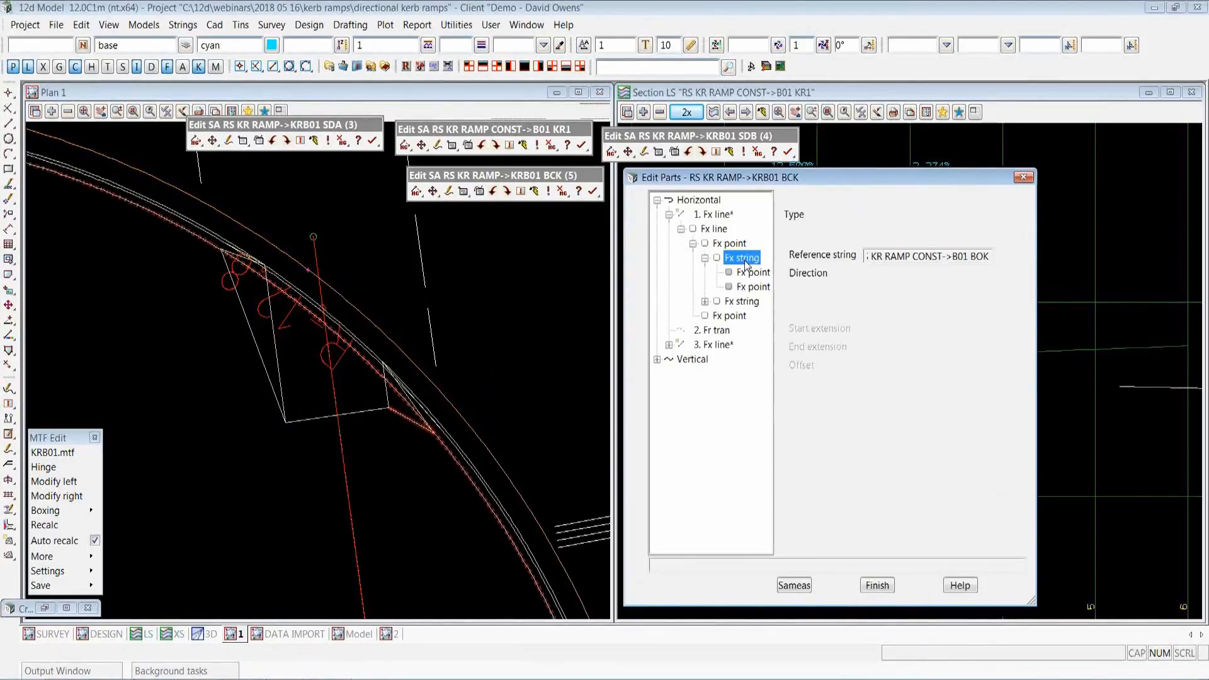
pyautogui.click(747, 303)
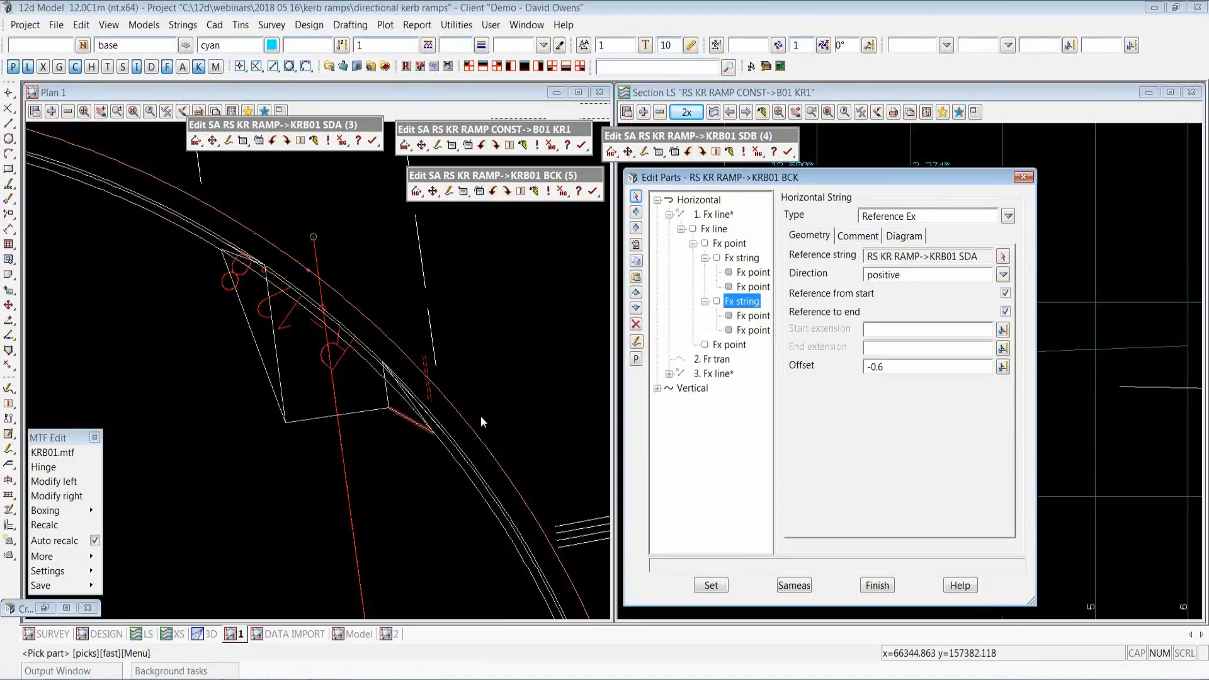
pyautogui.click(735, 345)
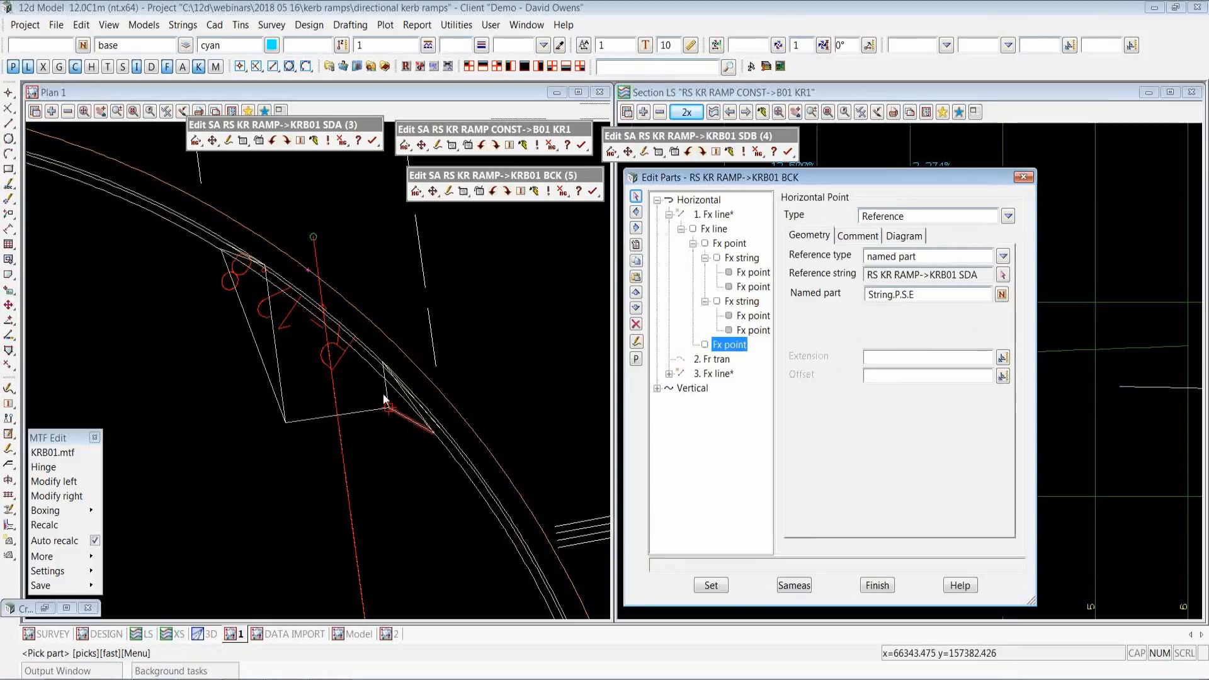
# Examine the free transition part of KRB01 BCK's horizontal geometry and its connection type
pyautogui.click(720, 360)
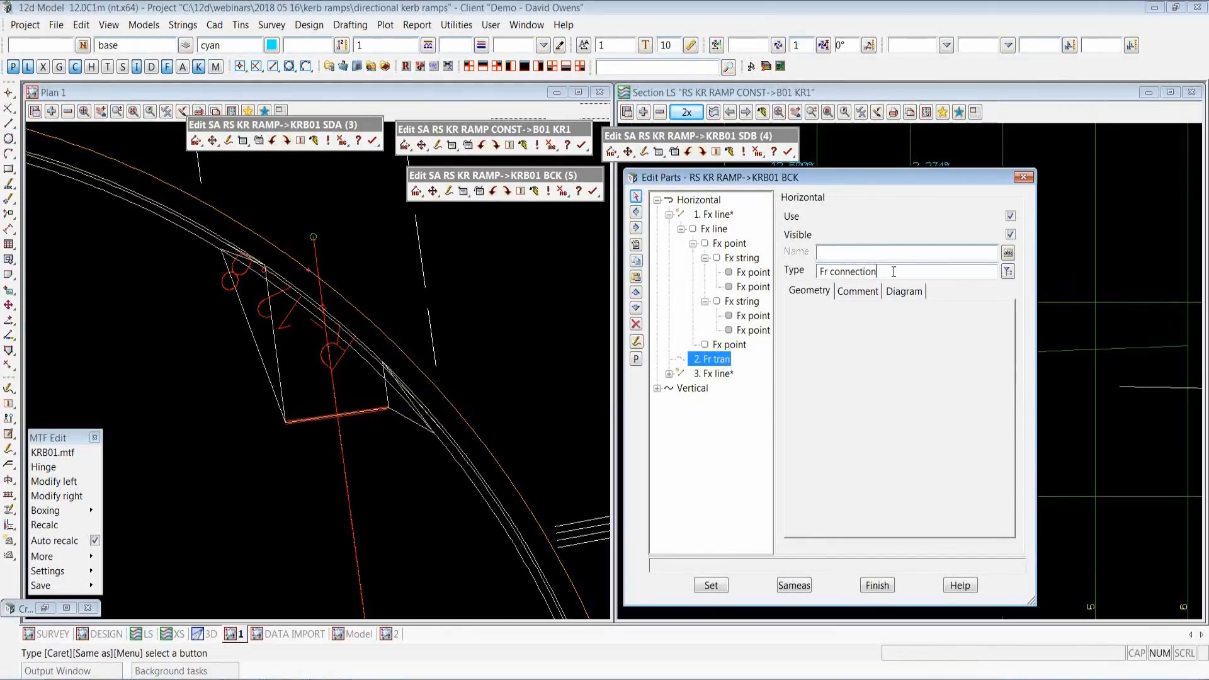
pyautogui.moveTo(895, 272); pyautogui.dragTo(802, 273)
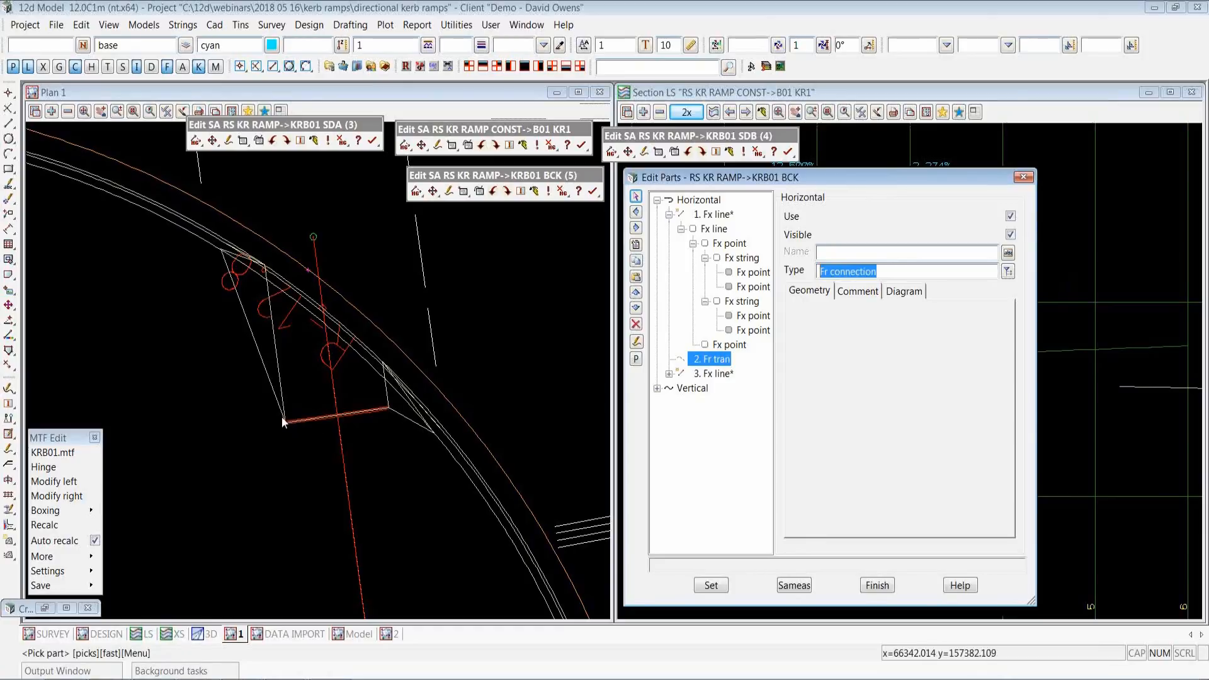
pyautogui.click(711, 363)
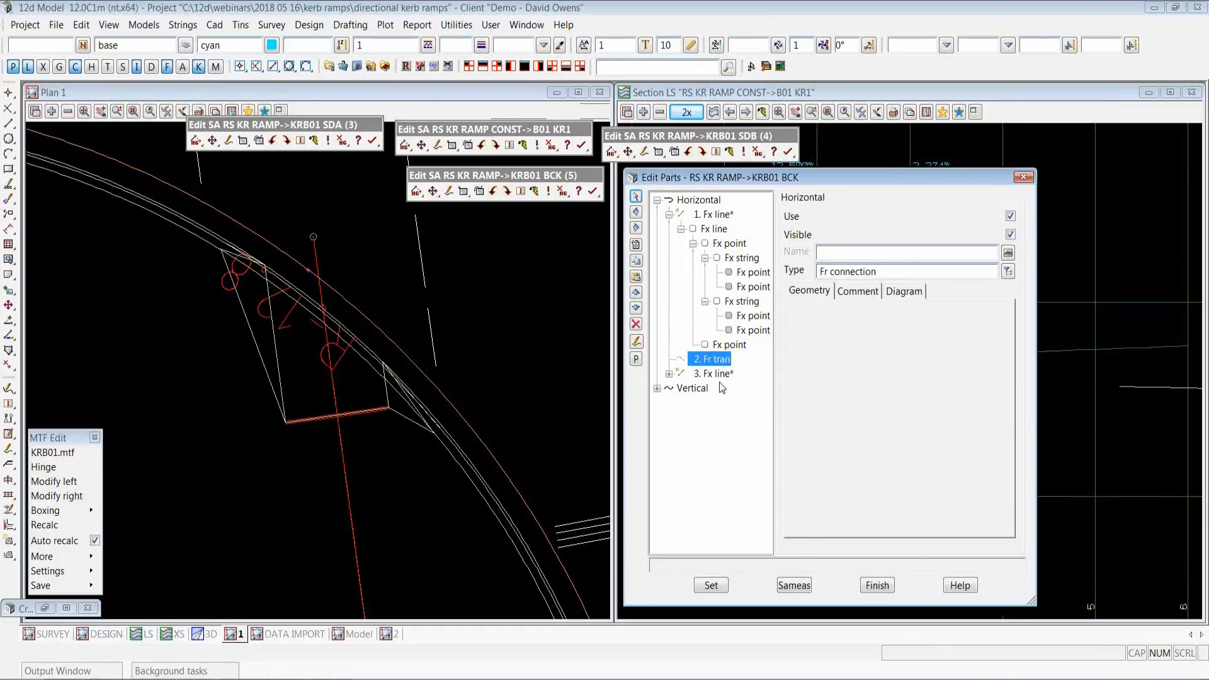
# Examine the third horizontal part of KRB01 BCK, checking its start point reference and the string and segment intersecting at its end point
pyautogui.click(717, 373)
pyautogui.click(720, 388)
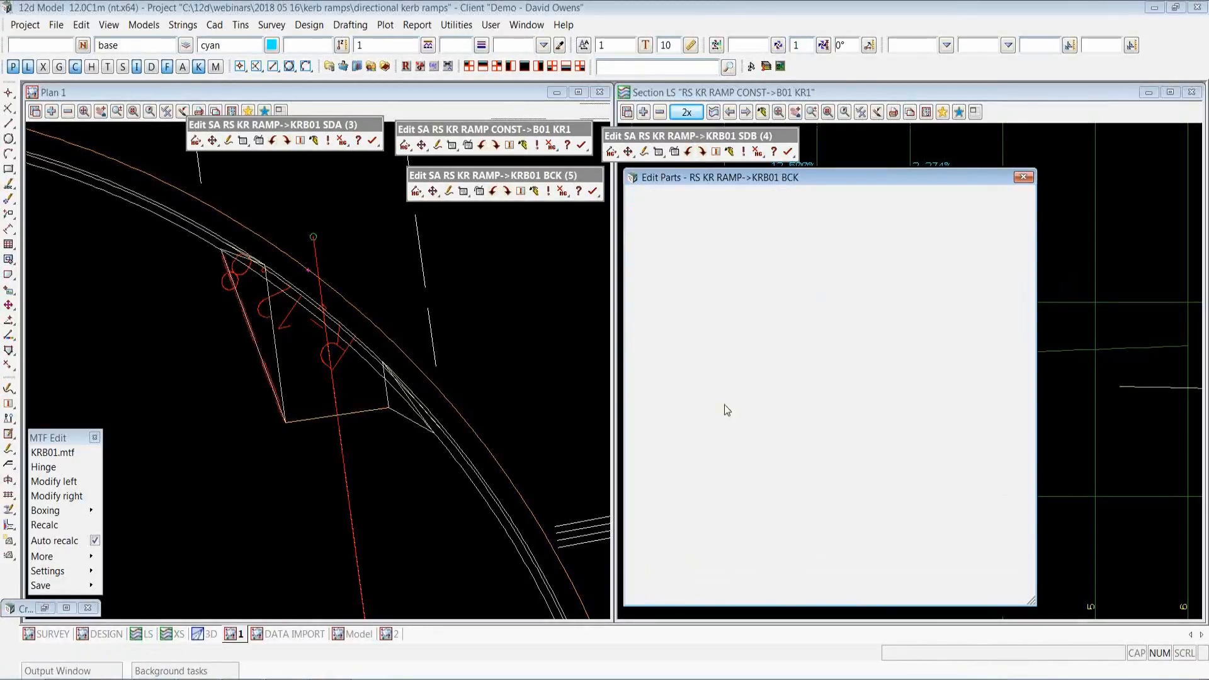
pyautogui.click(724, 404)
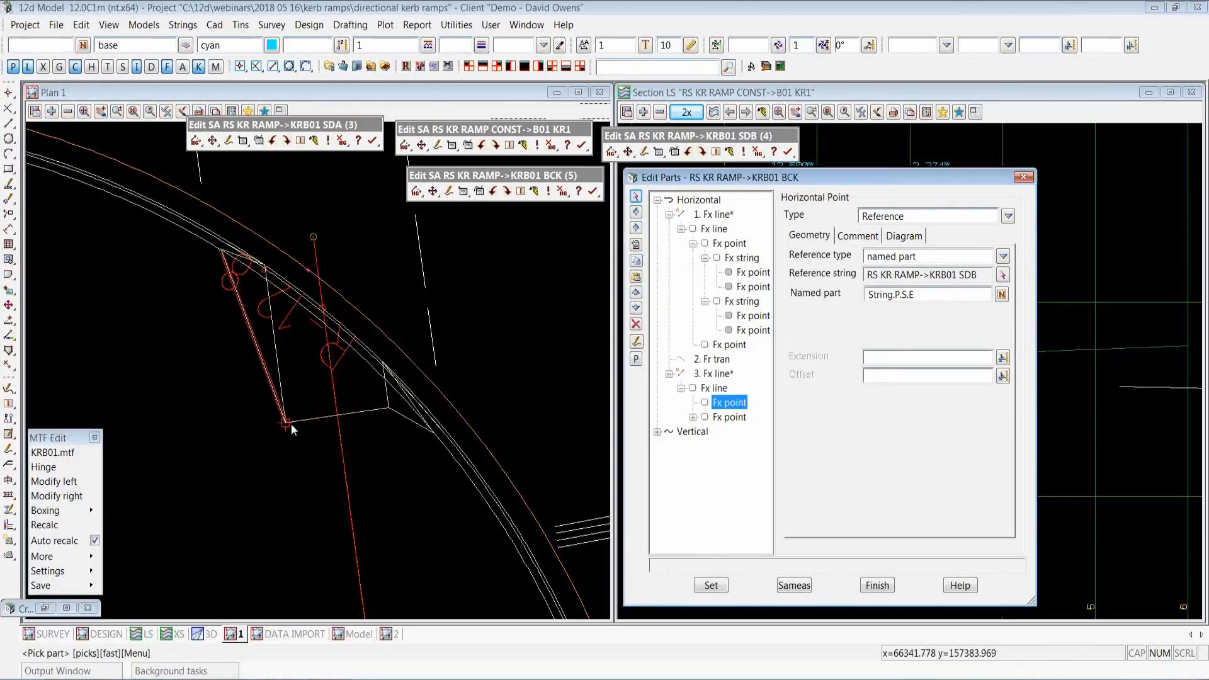
pyautogui.click(729, 417)
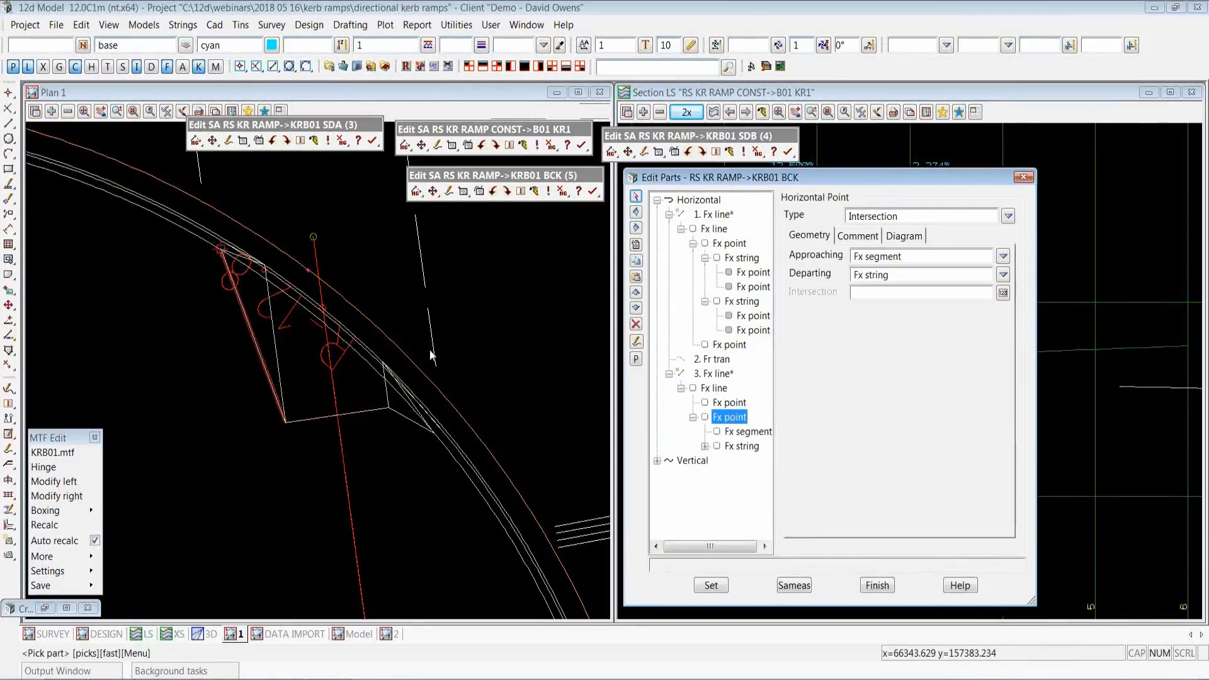
pyautogui.click(756, 445)
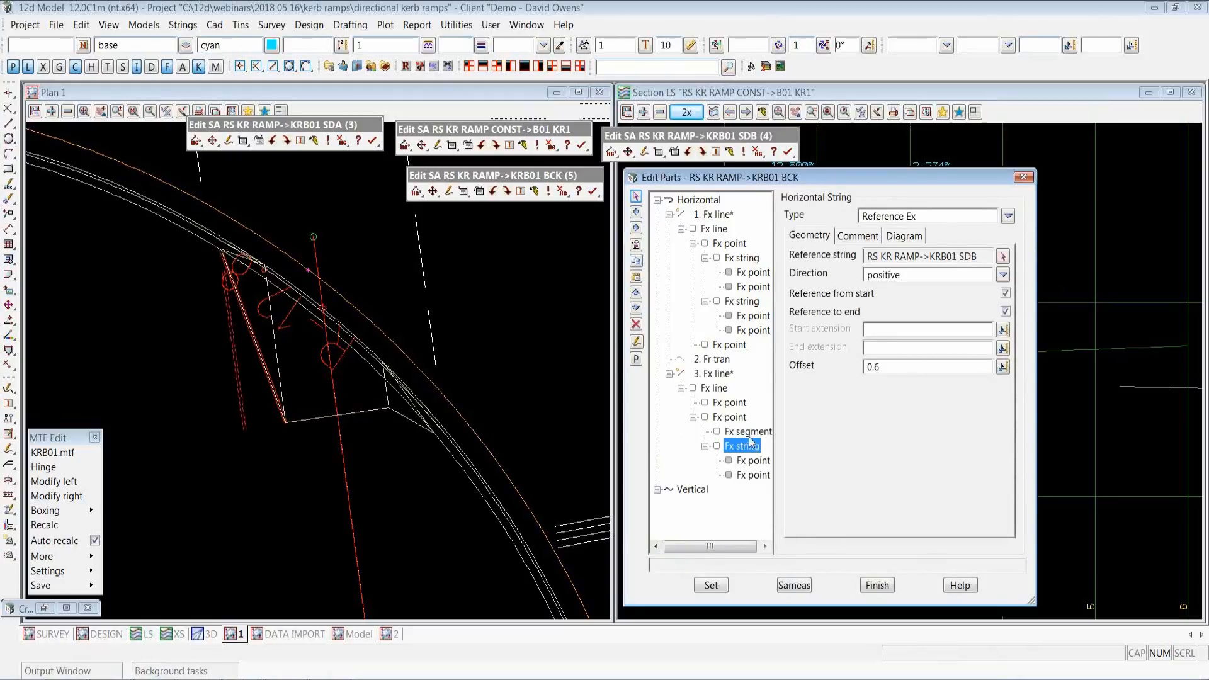
pyautogui.click(750, 433)
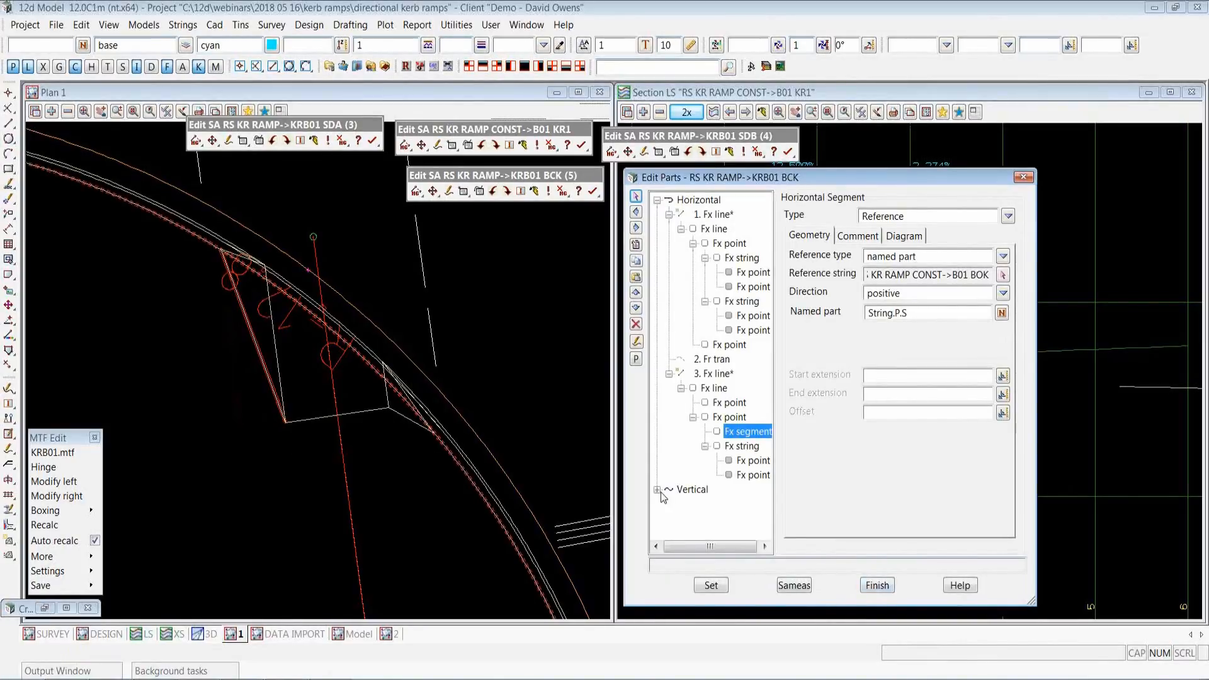
# Examine the vertical fixed points part of KRB01 BCK, checking its tin drape type and source tin
pyautogui.click(715, 505)
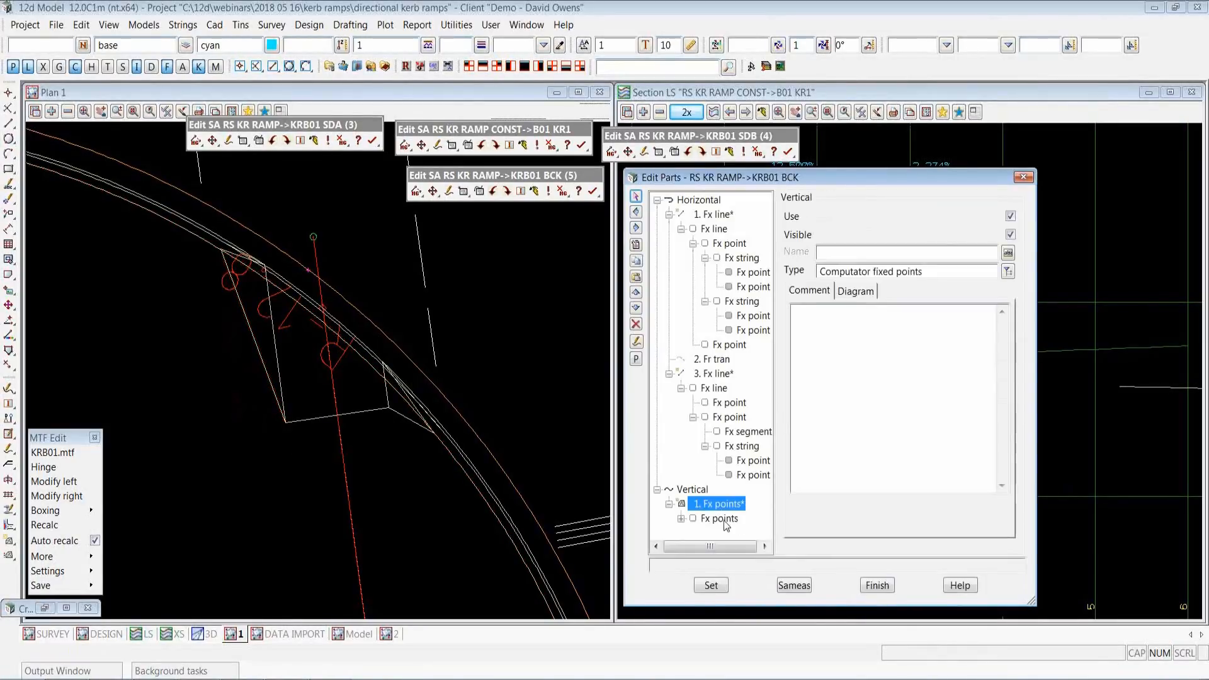
pyautogui.click(724, 521)
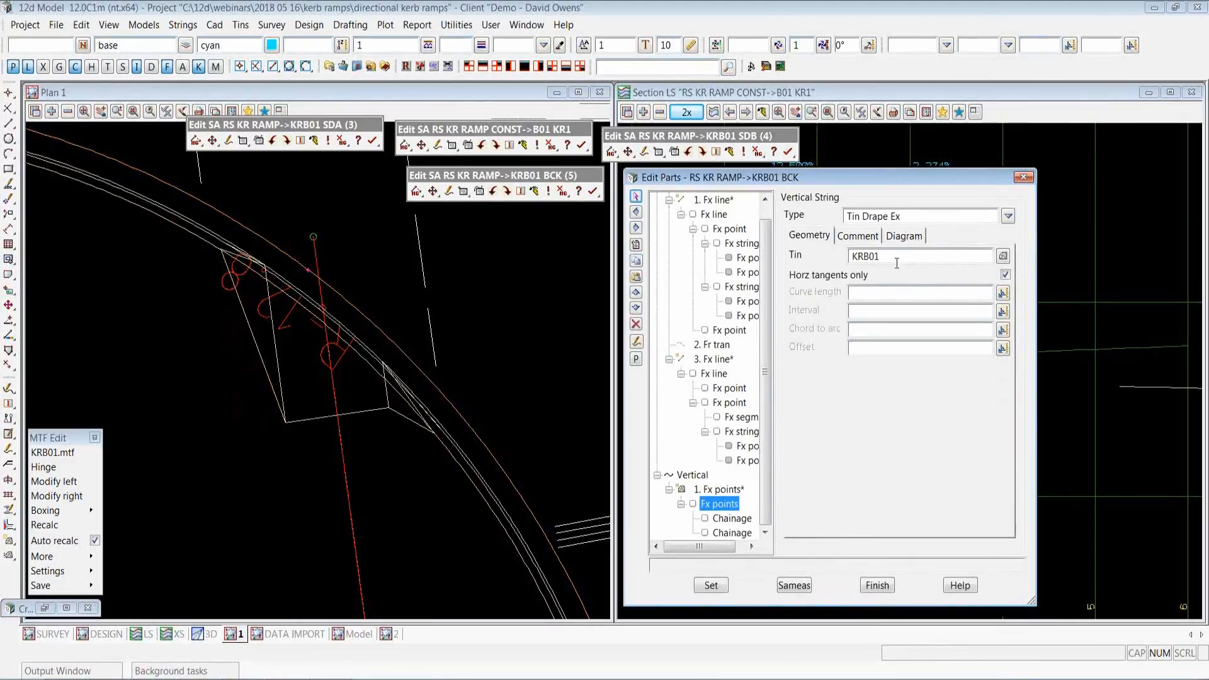
pyautogui.moveTo(896, 255); pyautogui.dragTo(844, 258)
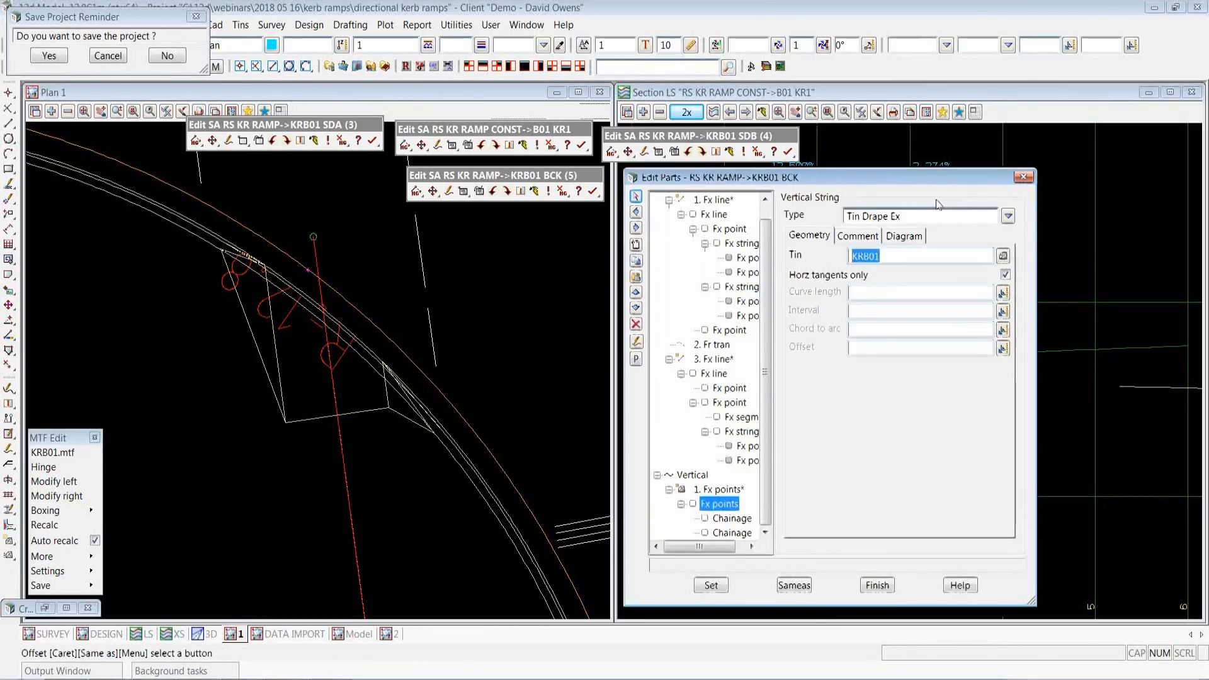
# Profile the string KRB01 BCK from the plan in the LS section view, with the parts editor moved out of the way
pyautogui.moveTo(916, 177); pyautogui.dragTo(948, 484)
pyautogui.click(714, 114)
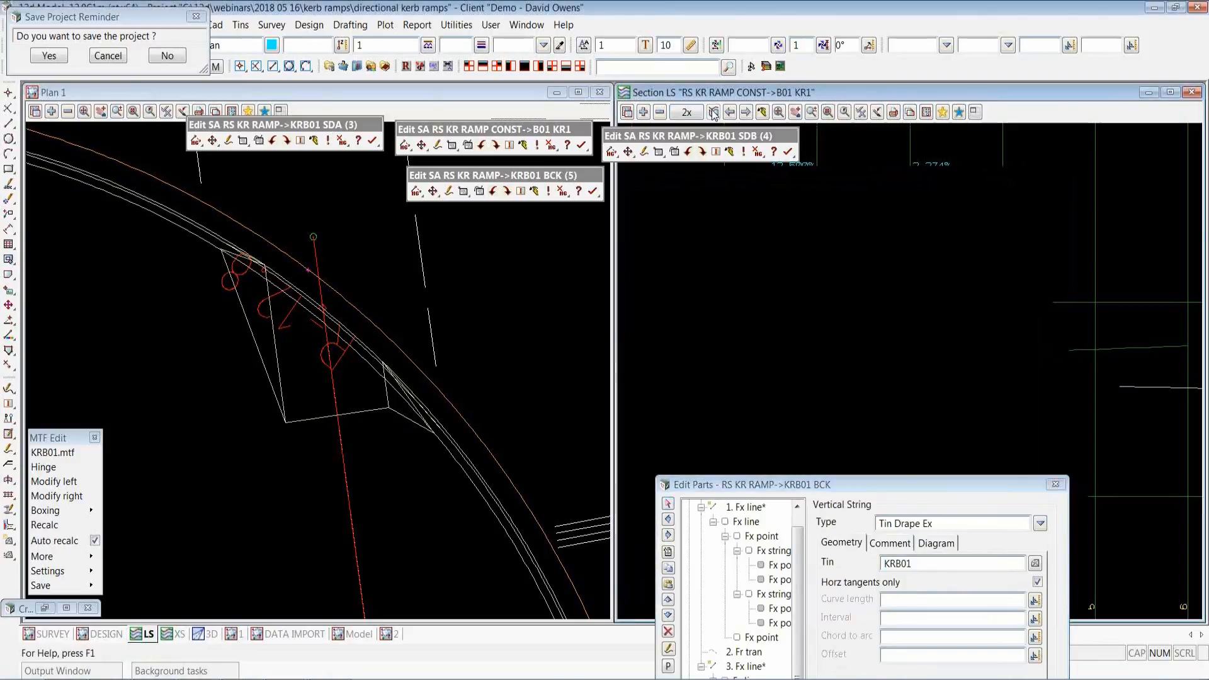
pyautogui.click(383, 410)
pyautogui.click(368, 410)
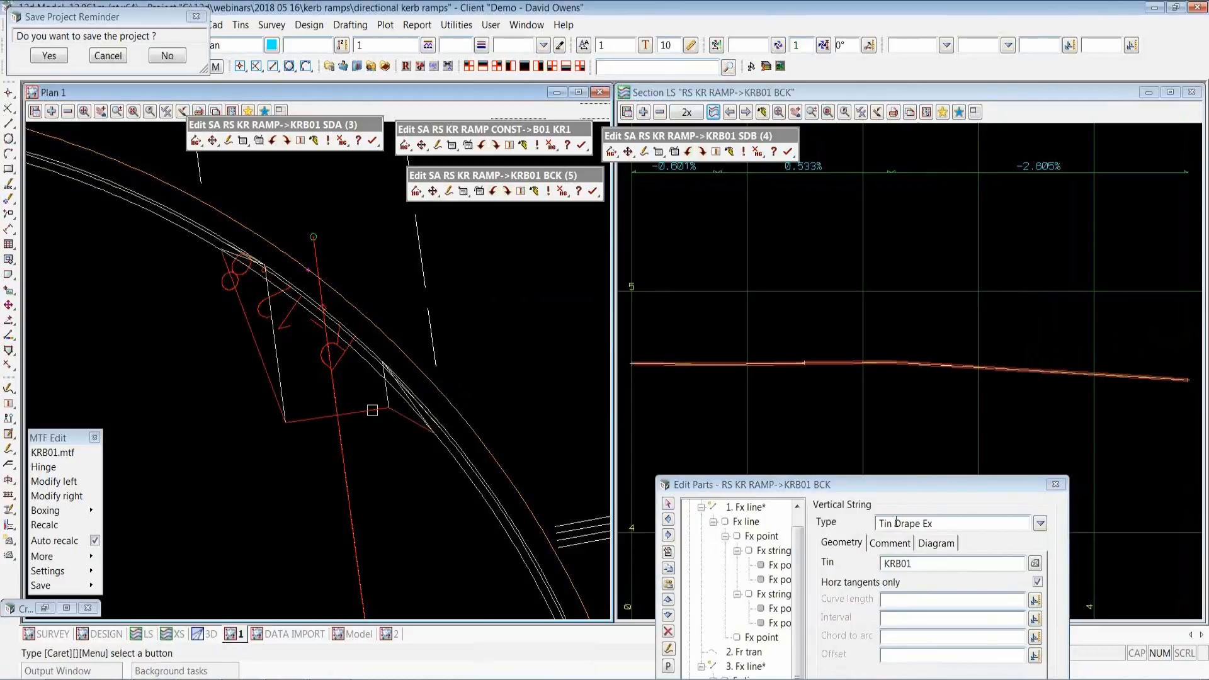
# Examine the two chainage definitions of KRB01 BCK's vertical fixed points and finish editing the parts
pyautogui.moveTo(898, 487); pyautogui.dragTo(960, 150)
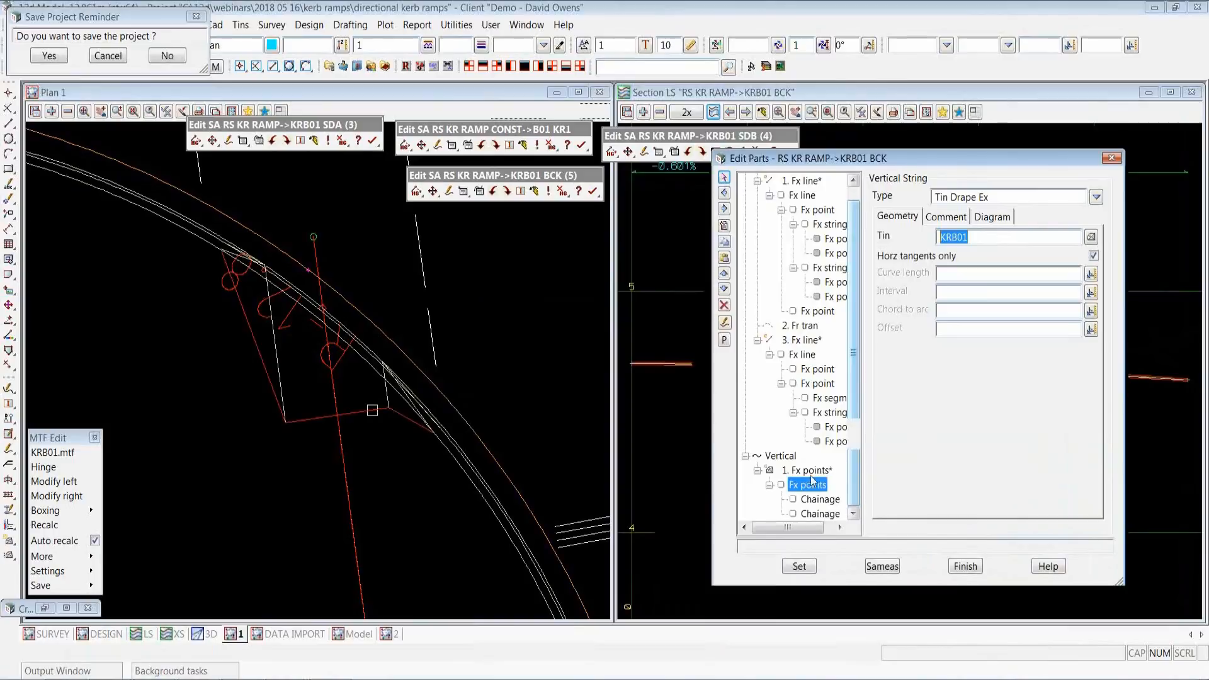
pyautogui.click(815, 500)
pyautogui.click(824, 514)
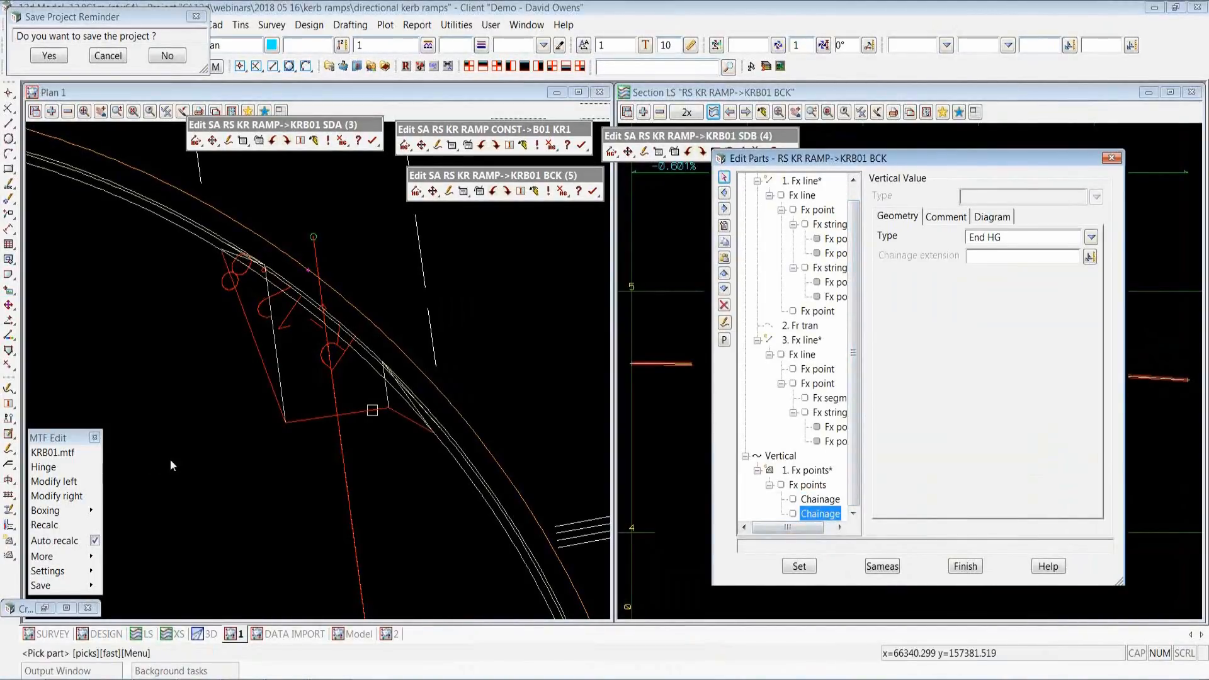
pyautogui.click(963, 567)
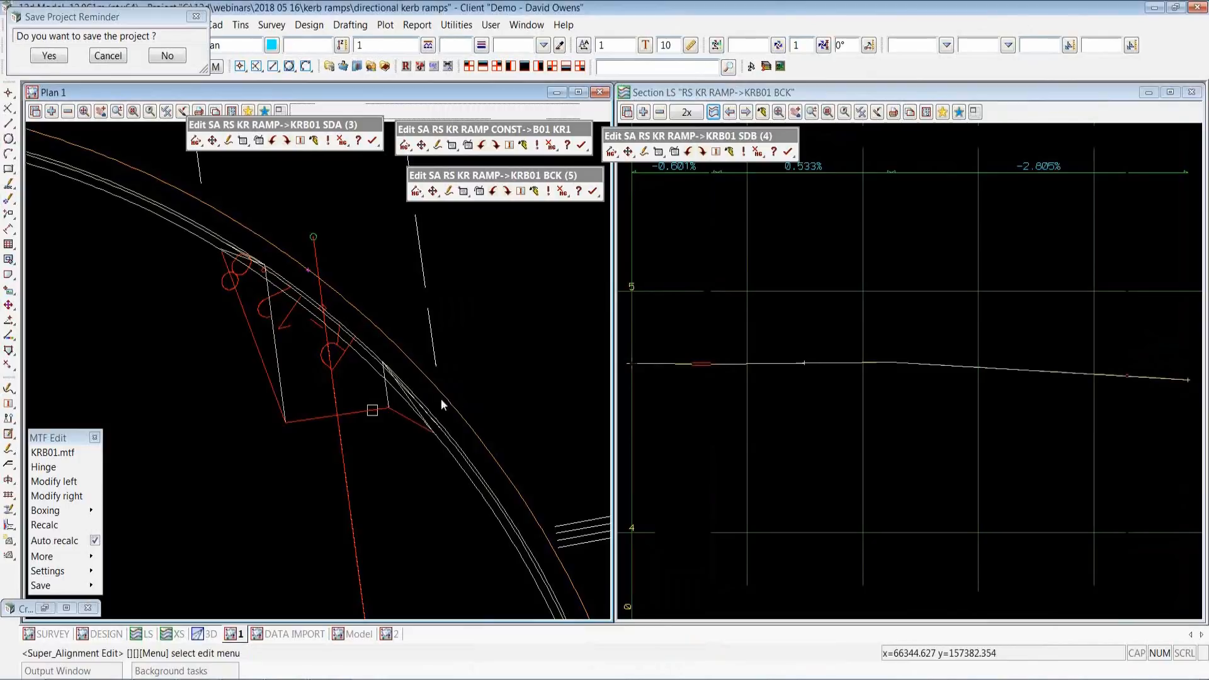
# Save the project and remove the RS KR RAMP CONST model from plan view 1
pyautogui.click(52, 56)
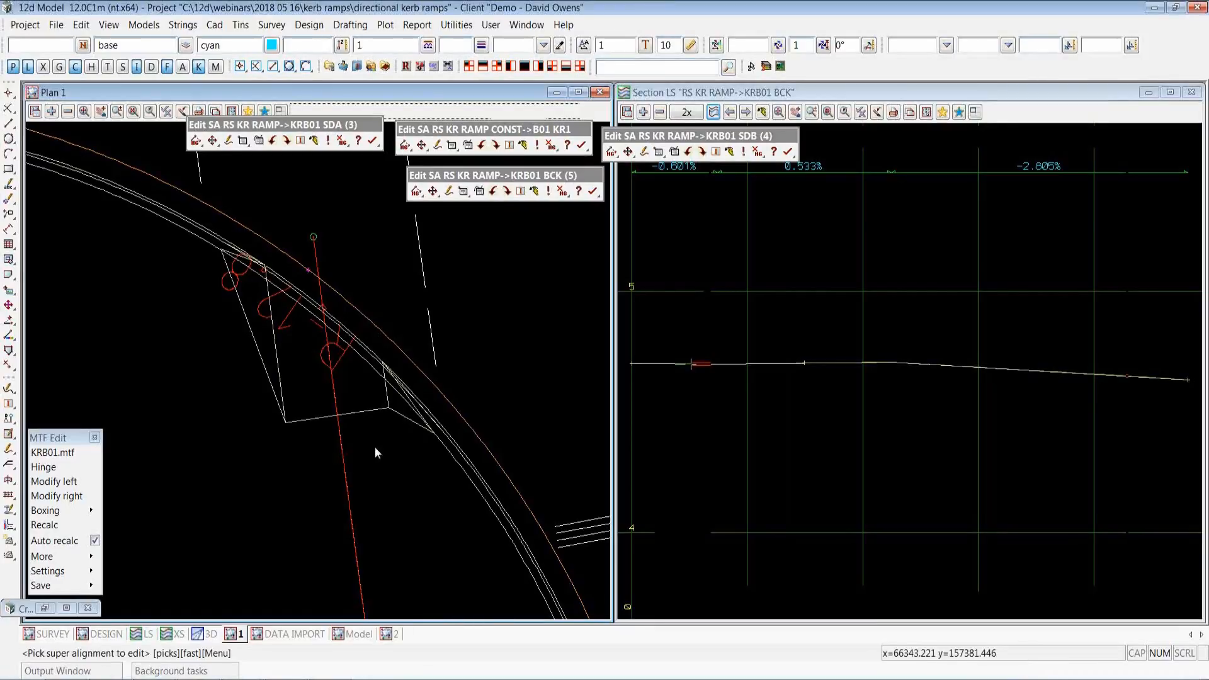
pyautogui.click(68, 112)
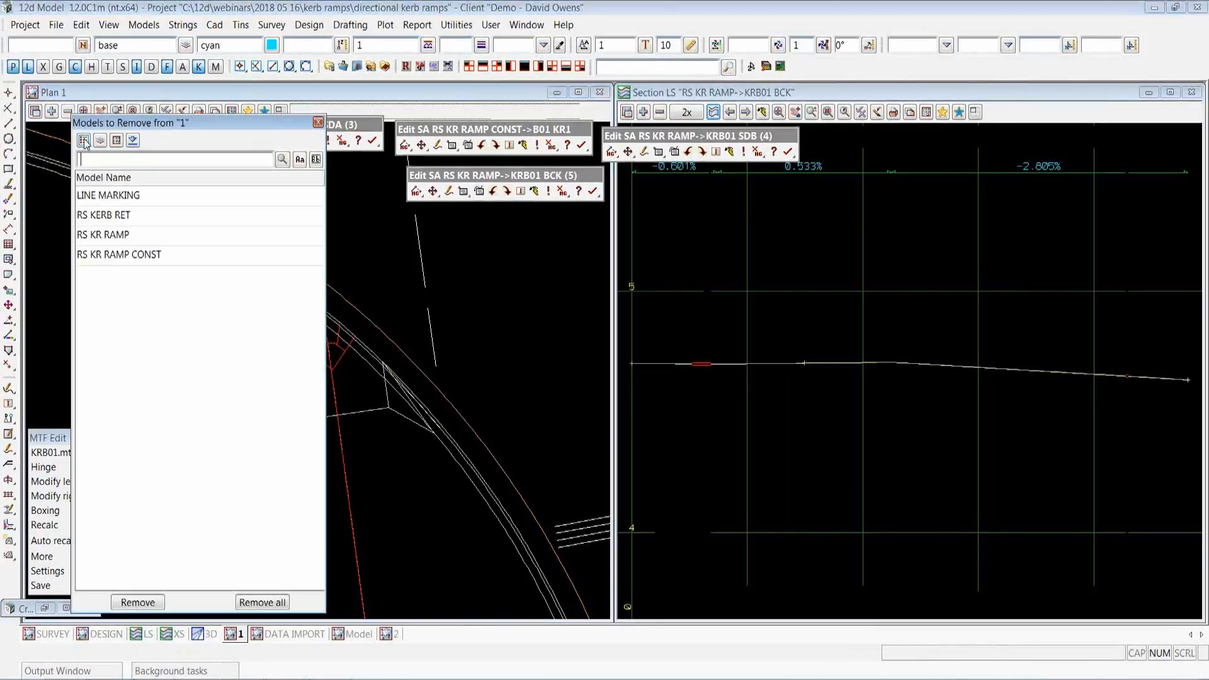
pyautogui.click(126, 254)
pyautogui.click(149, 604)
pyautogui.scroll(3, 330, 369)
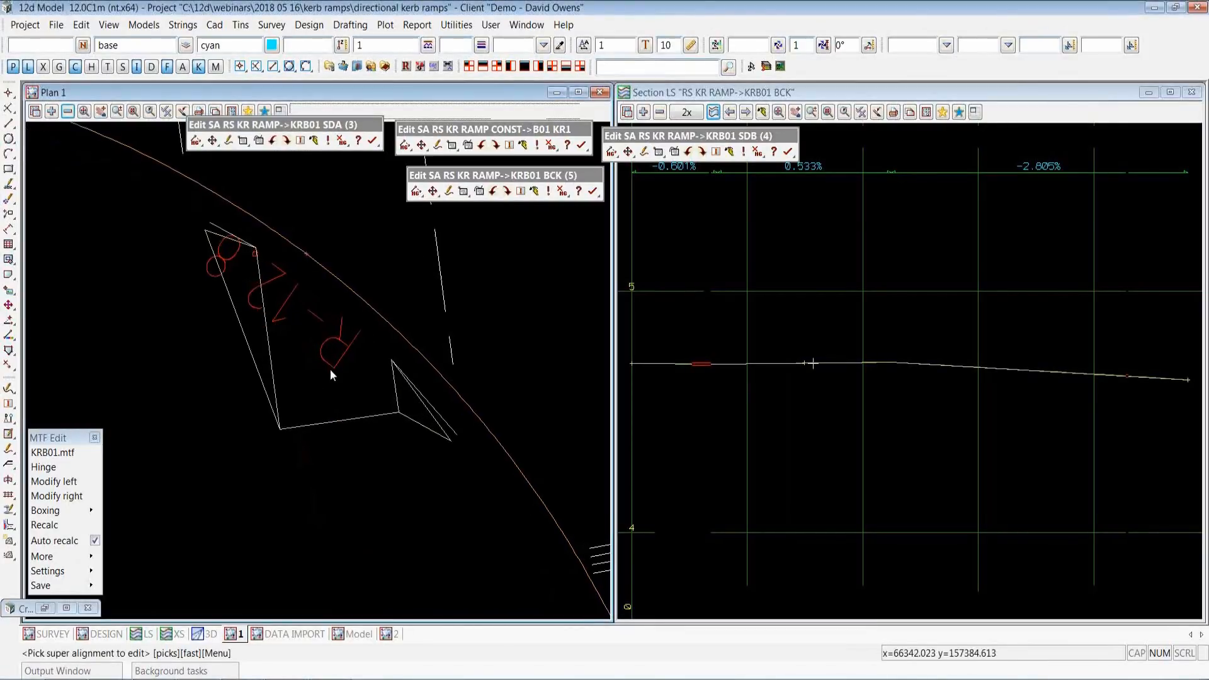
pyautogui.scroll(2, 447, 375)
pyautogui.scroll(-1, 342, 507)
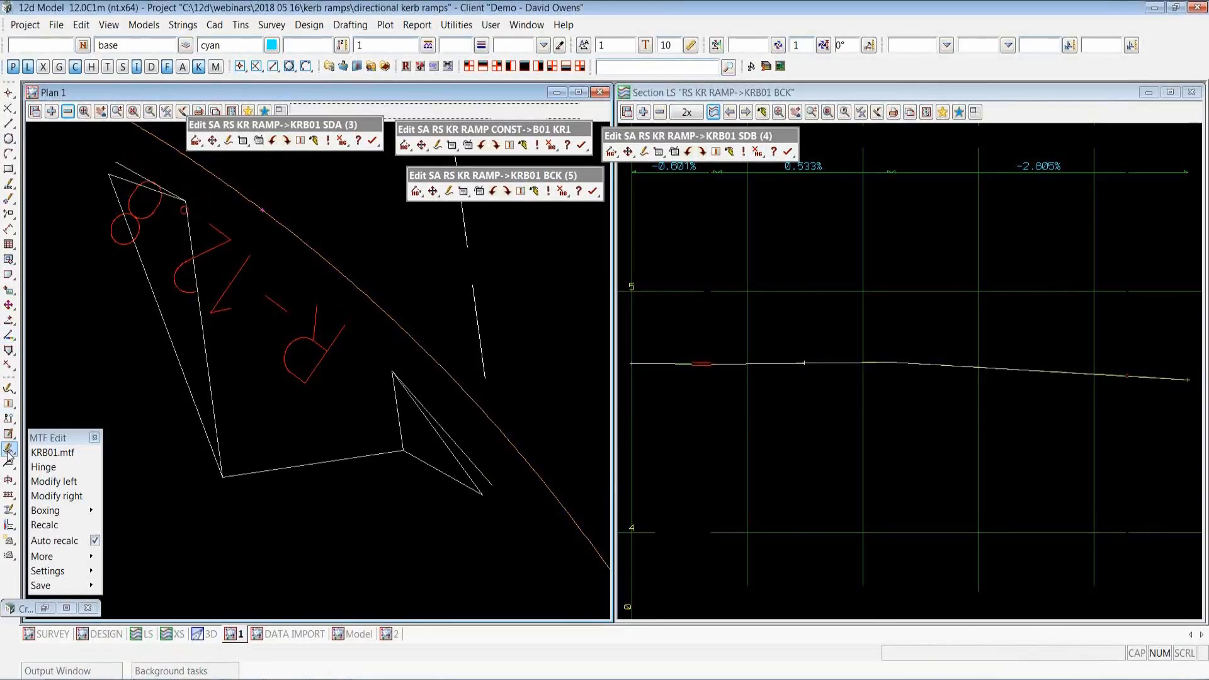
# Open the ramp string KRB01 W1 for super alignment editing from the plan and bring up its parts editor
pyautogui.click(451, 441)
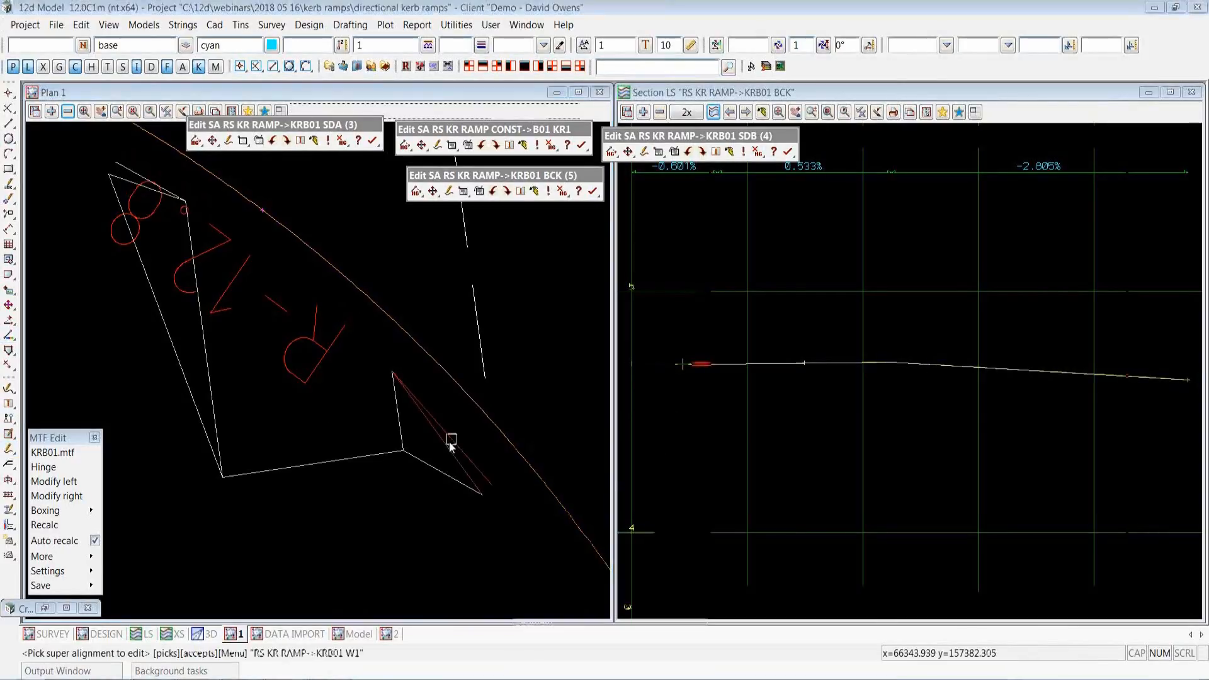
pyautogui.moveTo(187, 28); pyautogui.dragTo(849, 179)
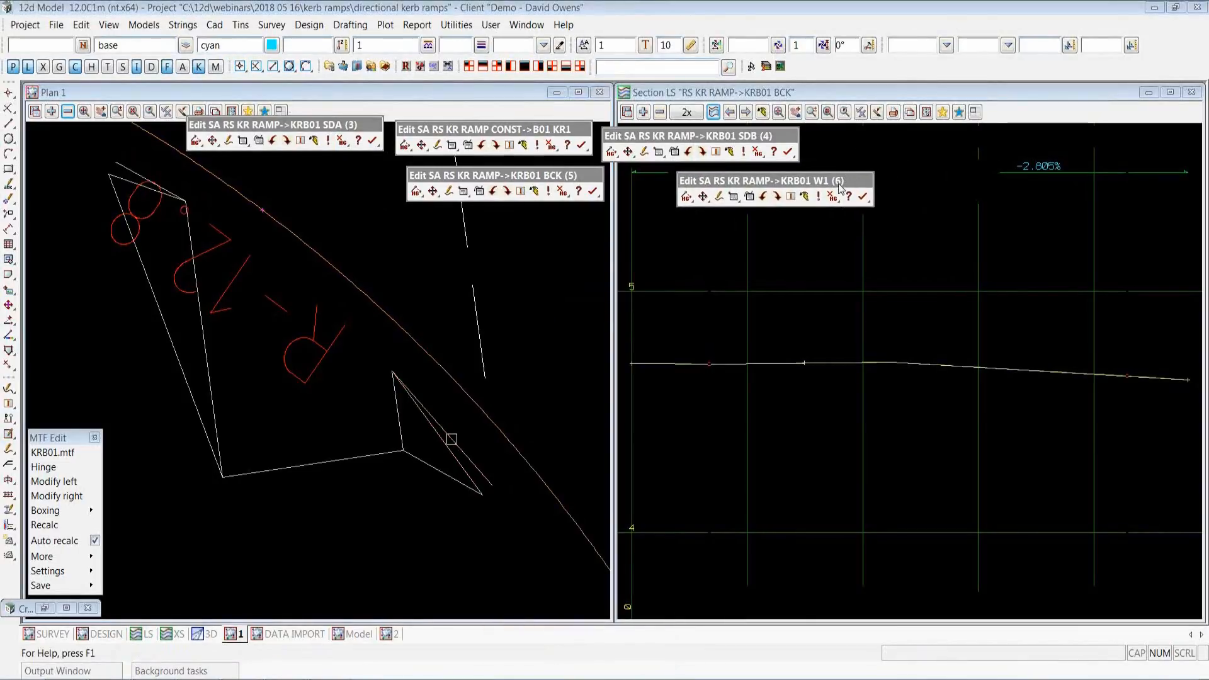
pyautogui.click(733, 197)
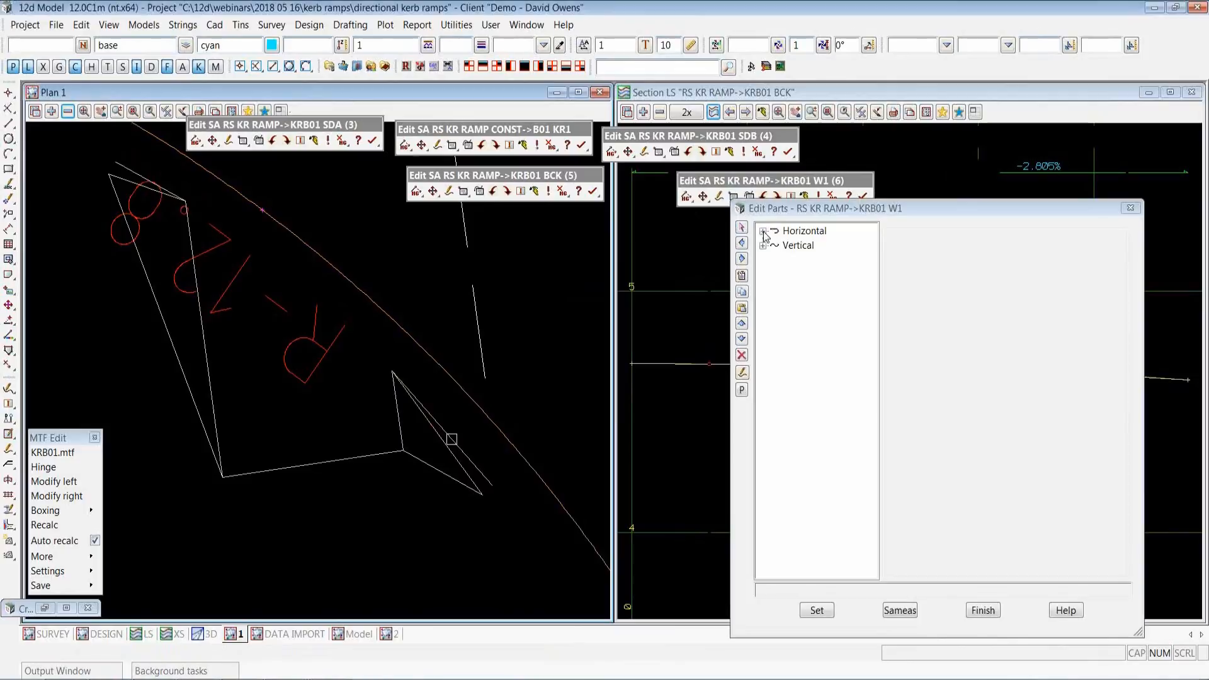
# Examine the first horizontal fixed line of KRB01 W1, checking the named-part references of its two points
pyautogui.doubleClick(814, 246)
pyautogui.click(827, 261)
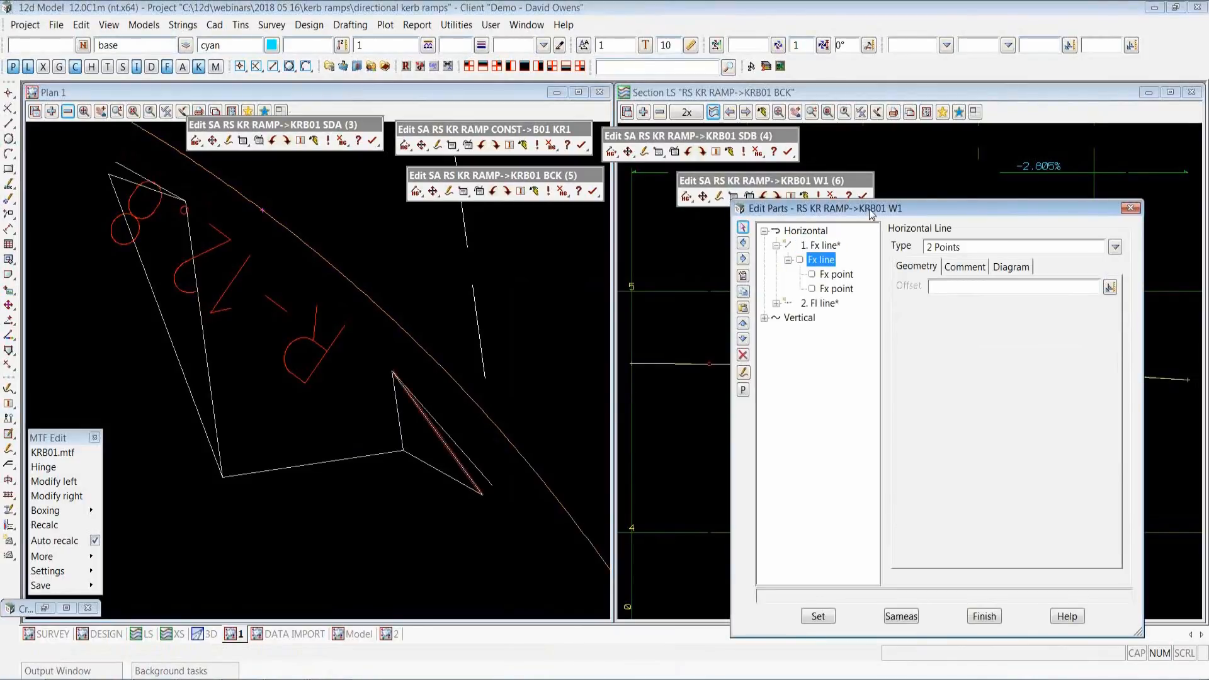
pyautogui.moveTo(871, 212); pyautogui.dragTo(771, 172)
pyautogui.click(737, 236)
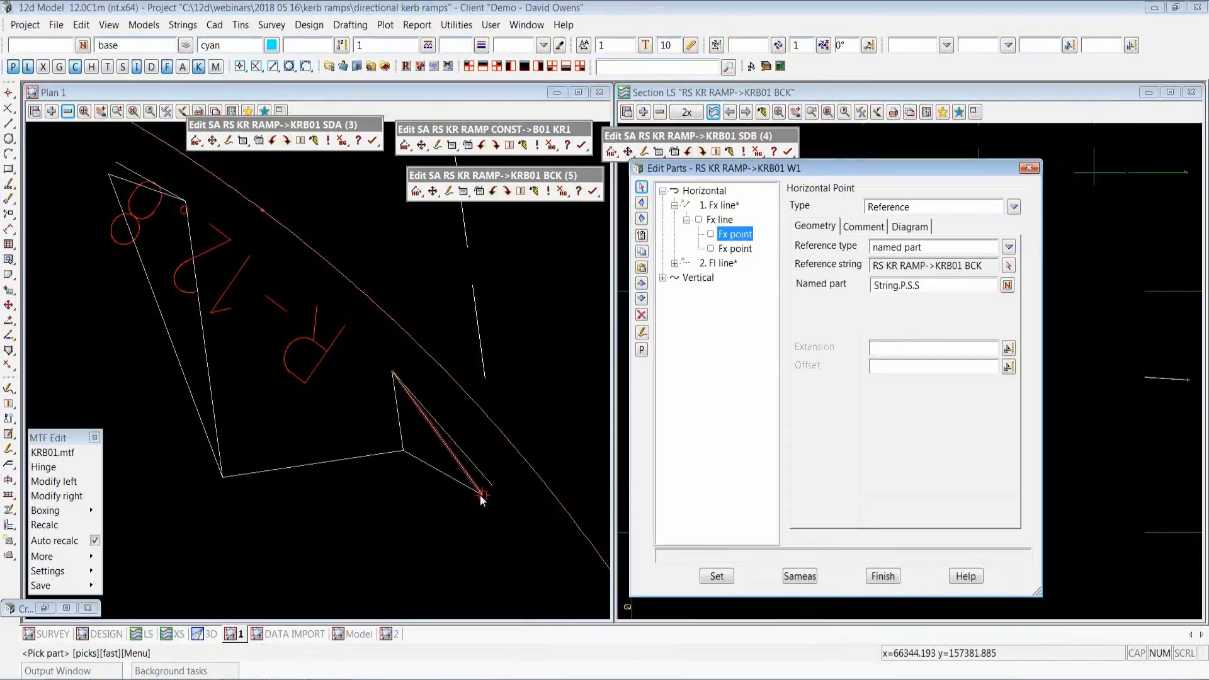
pyautogui.click(734, 249)
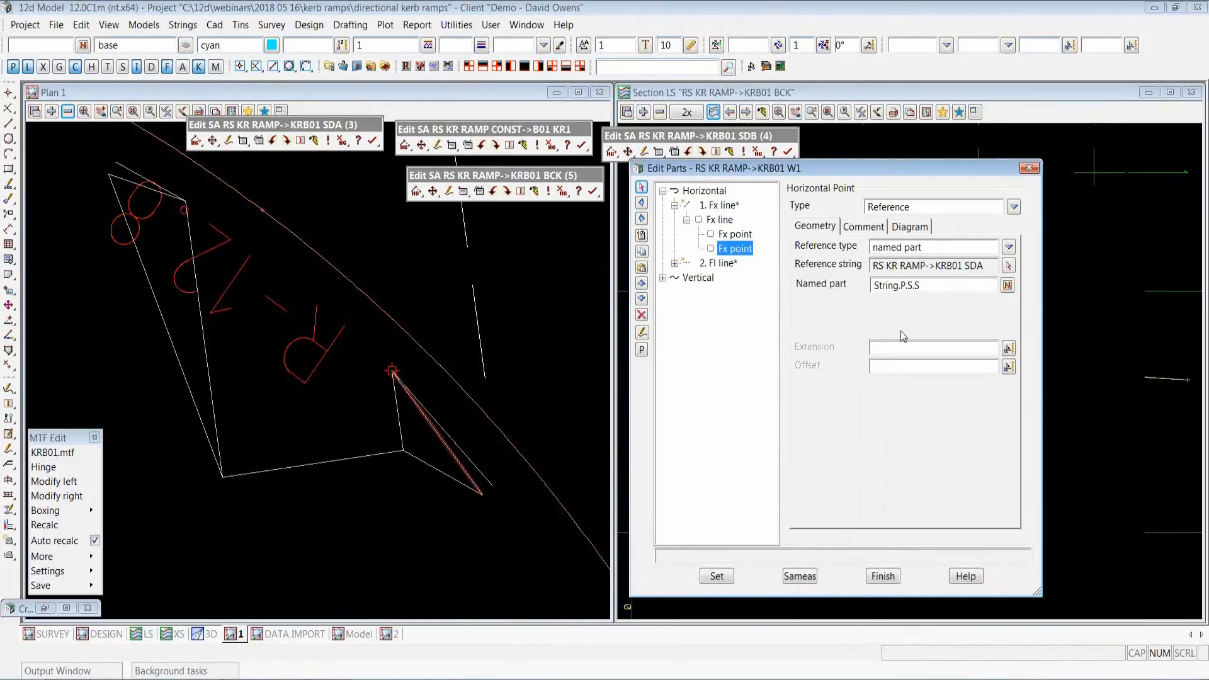
# Examine the floating line of KRB01 W1's horizontal geometry, checking its fixed point's reference string, other reference and other named part
pyautogui.click(725, 263)
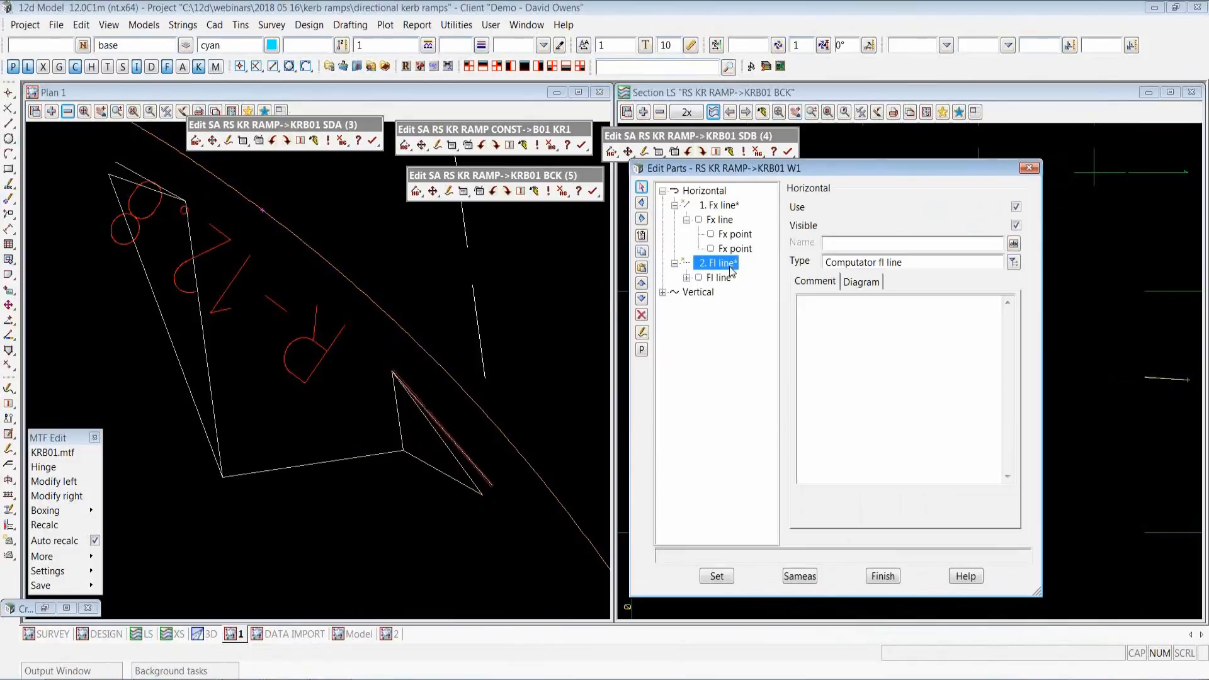
pyautogui.click(727, 280)
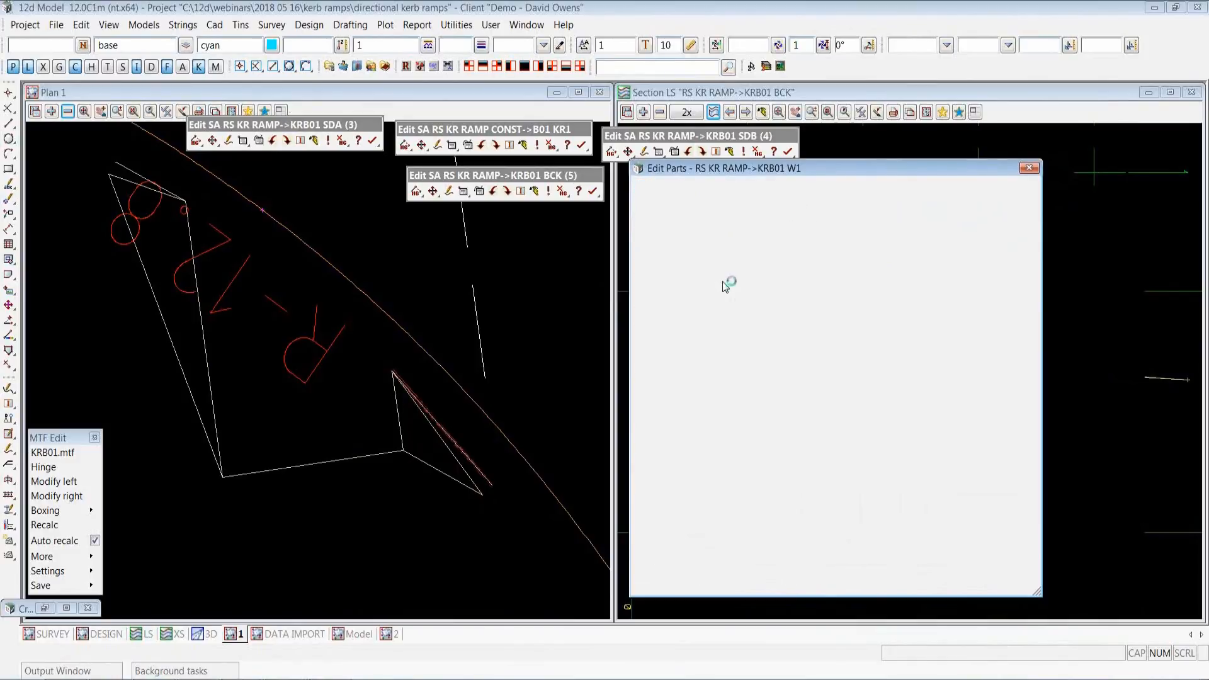
pyautogui.click(737, 293)
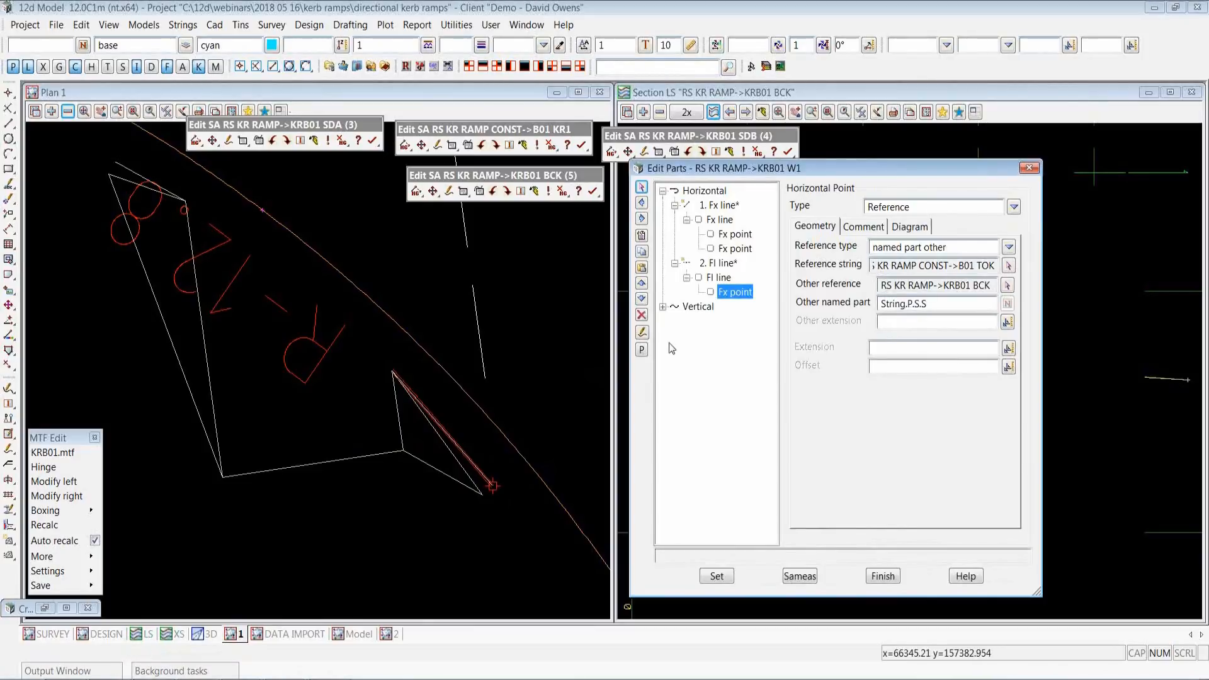
pyautogui.doubleClick(950, 304)
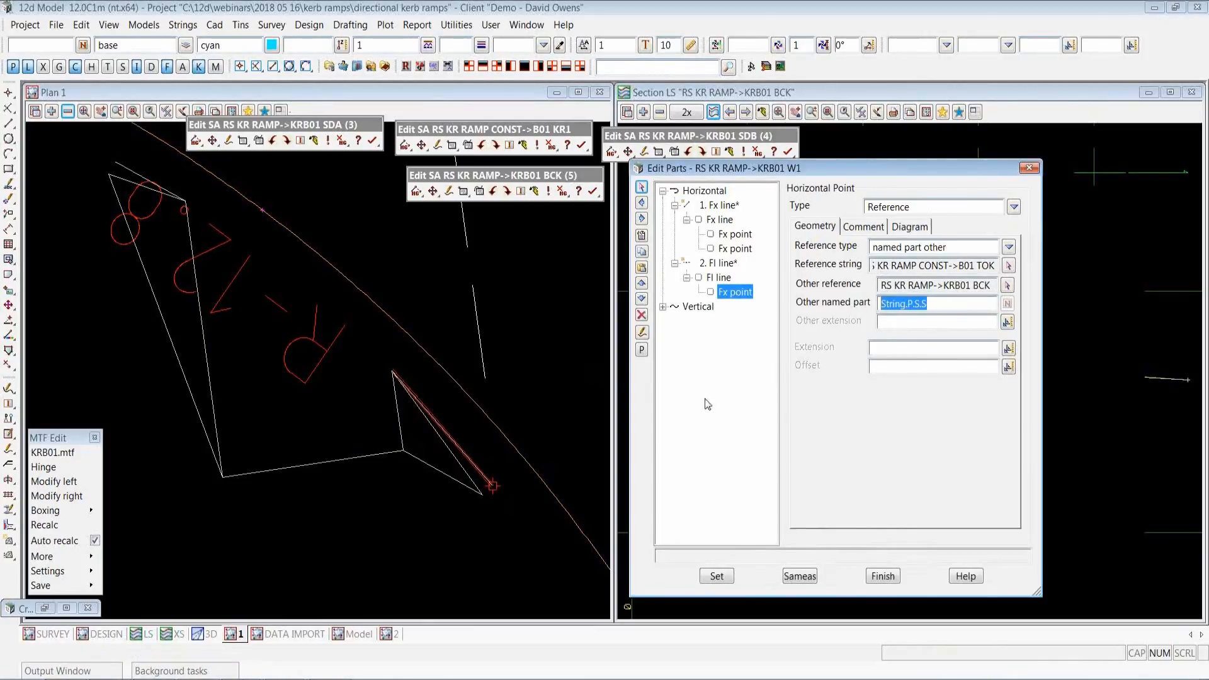
# Trace the floating line point's two reference strings, and examine the chainage and height of the first vertical fixed line's first point
pyautogui.moveTo(992, 285); pyautogui.dragTo(883, 286)
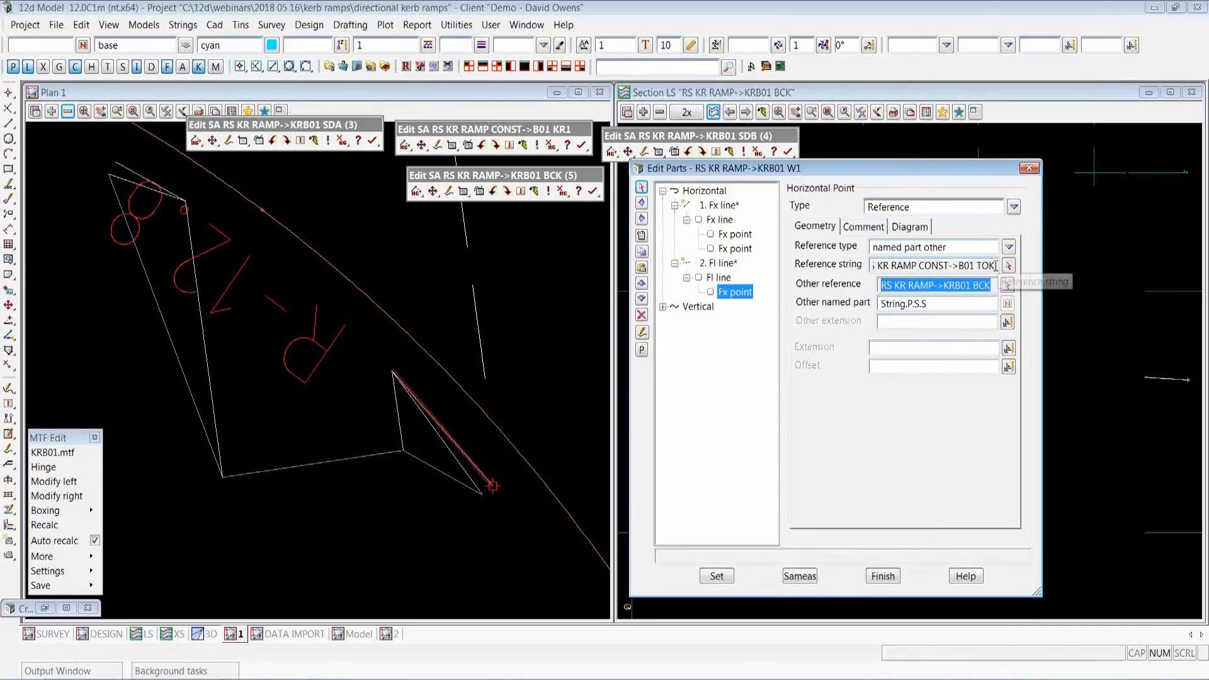
pyautogui.moveTo(996, 265); pyautogui.dragTo(875, 265)
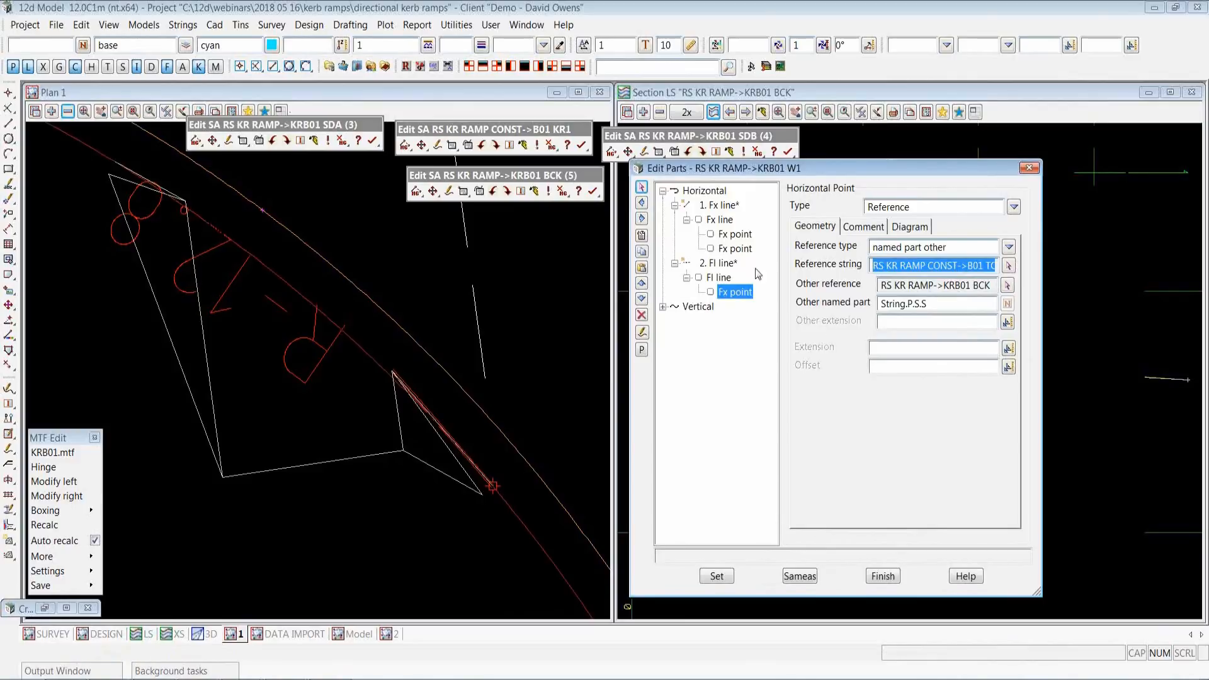
pyautogui.click(663, 307)
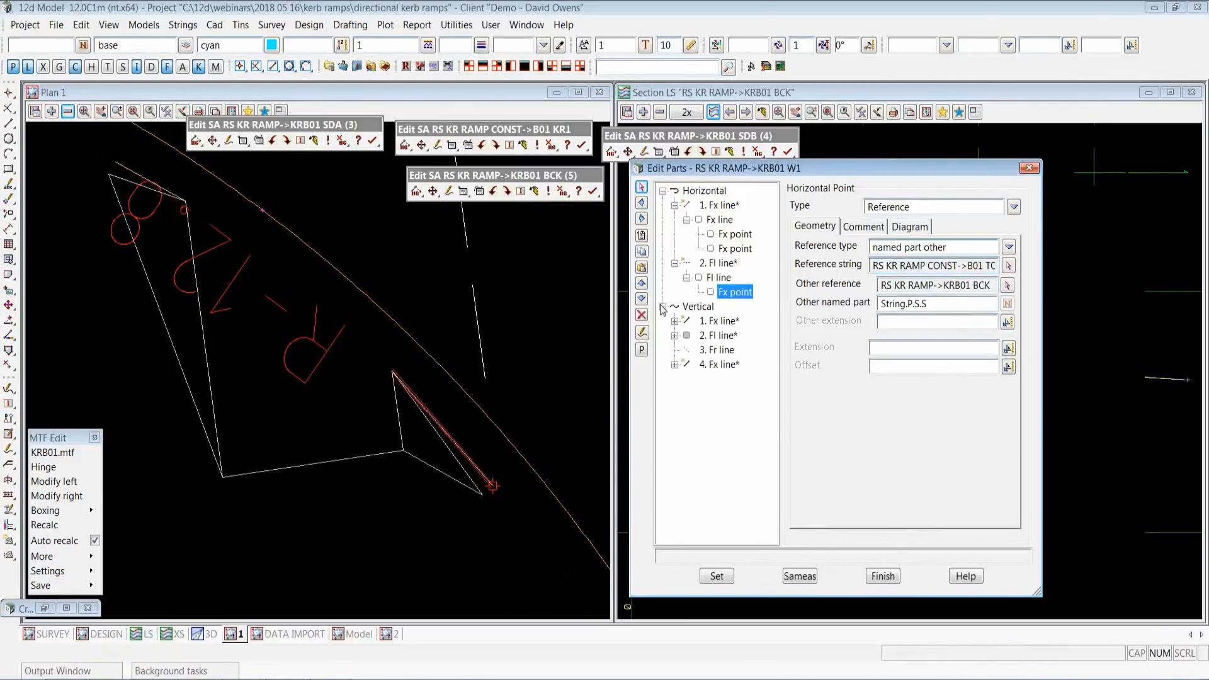
pyautogui.click(716, 322)
pyautogui.click(719, 335)
pyautogui.click(734, 350)
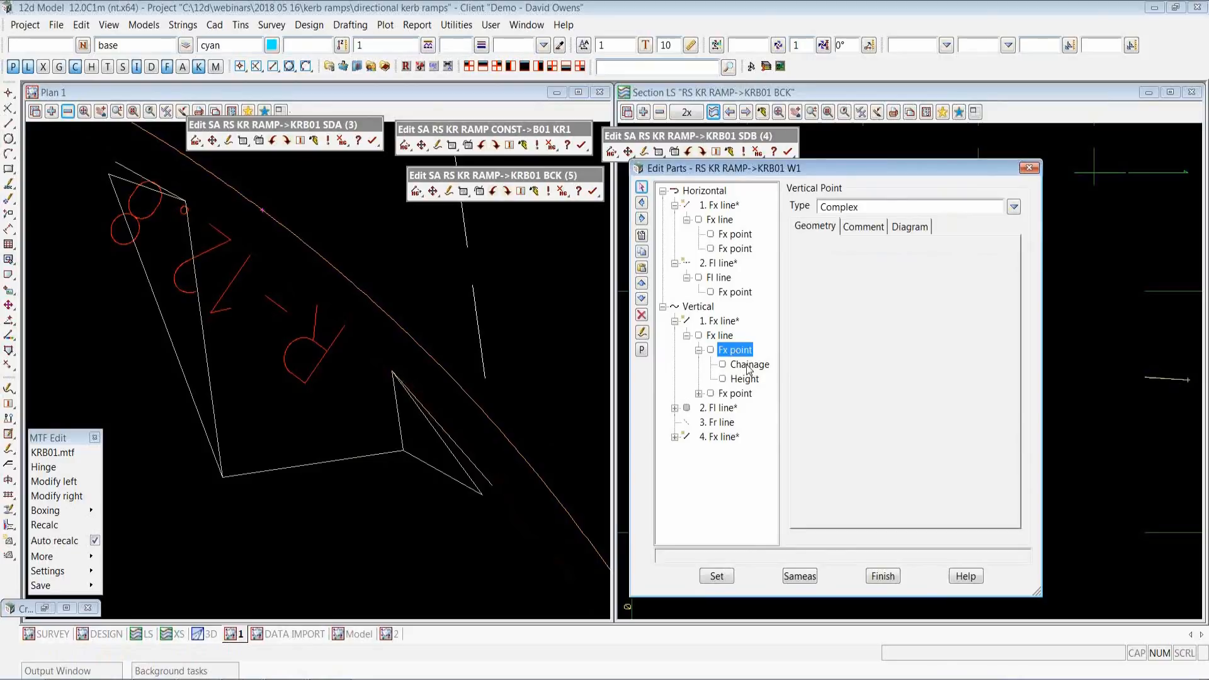
pyautogui.click(748, 366)
pyautogui.click(746, 379)
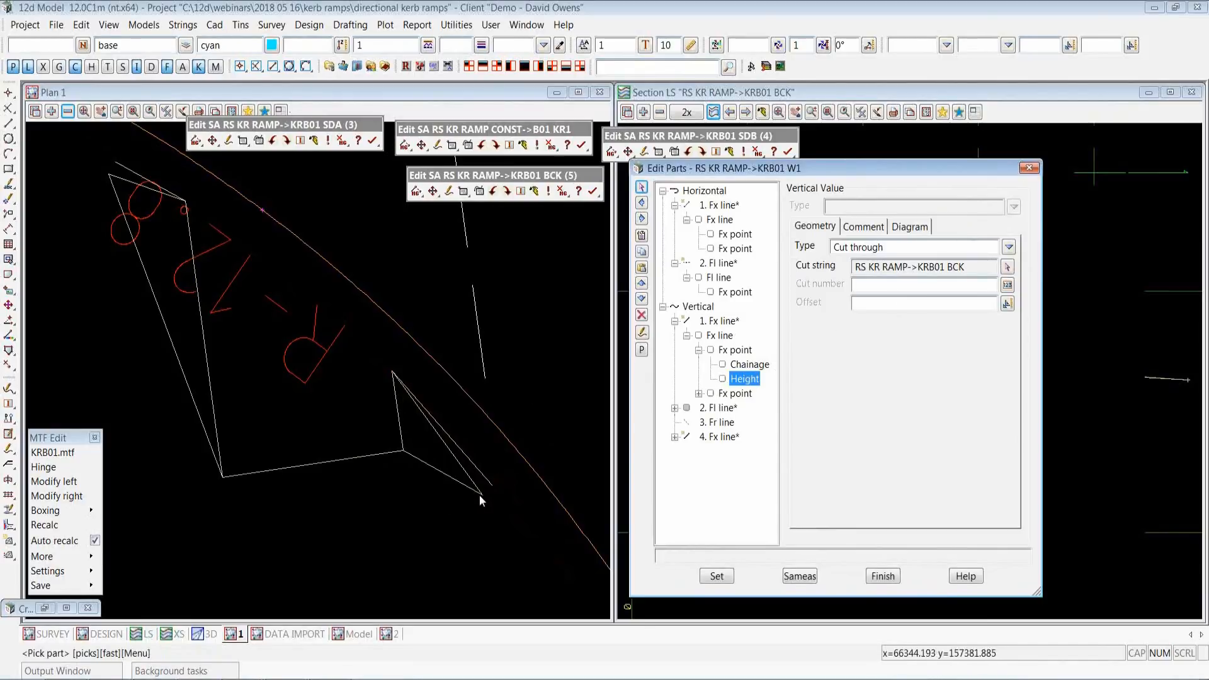
# Examine the second point of the first vertical fixed line, checking its chainage vertex and the tin that supplies its height
pyautogui.click(747, 394)
pyautogui.click(750, 407)
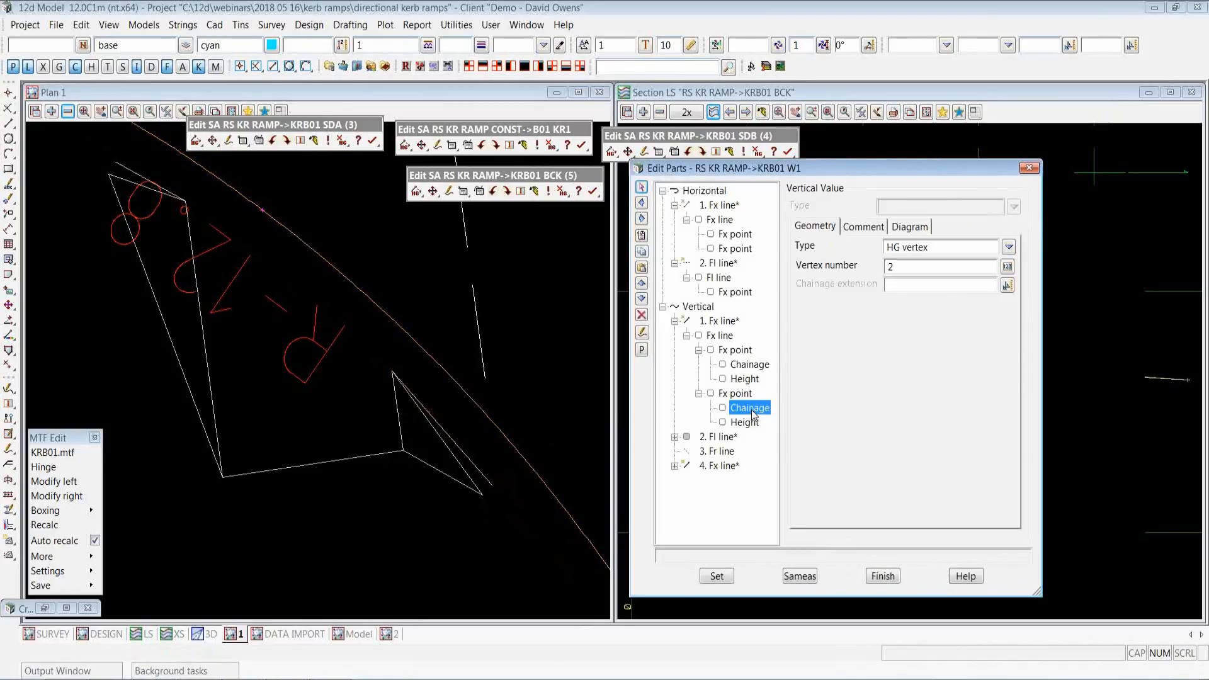
pyautogui.click(745, 423)
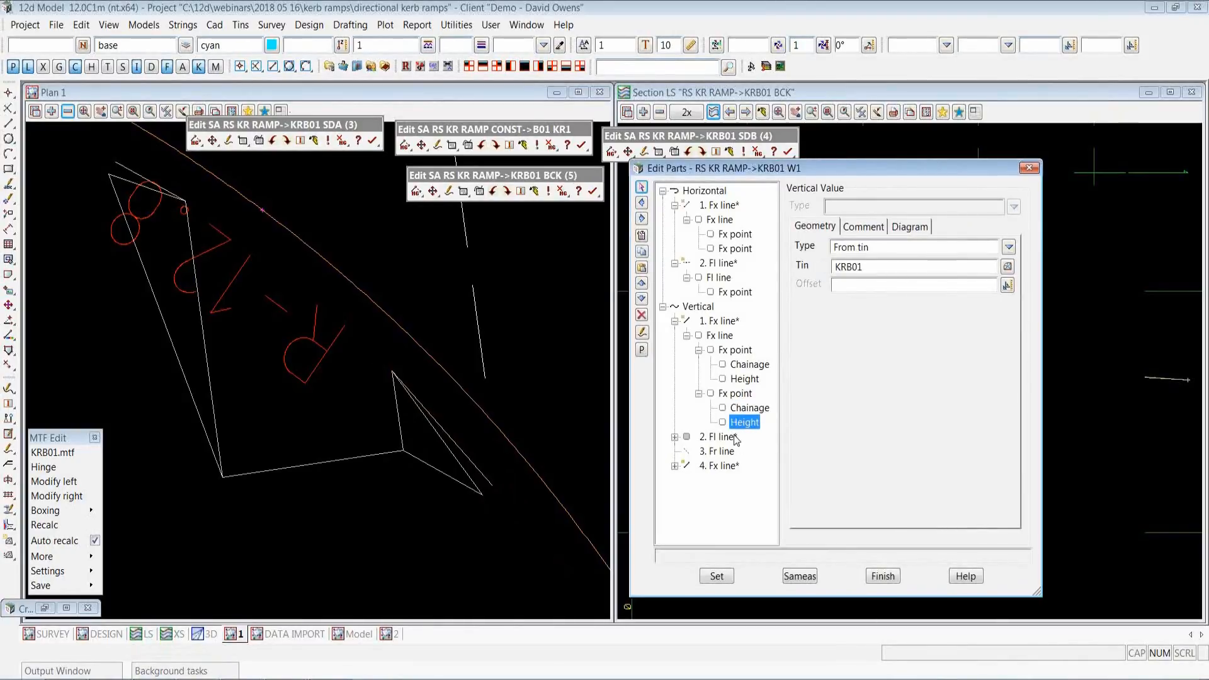
pyautogui.doubleClick(888, 266)
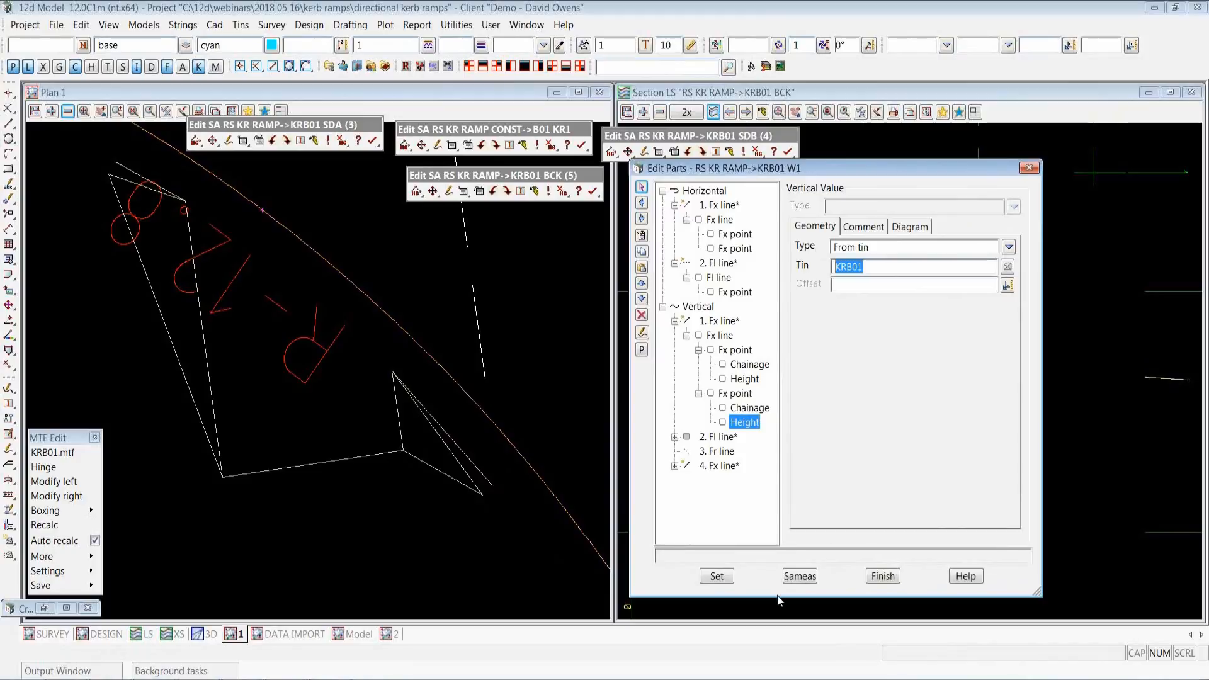
pyautogui.click(750, 408)
pyautogui.click(743, 394)
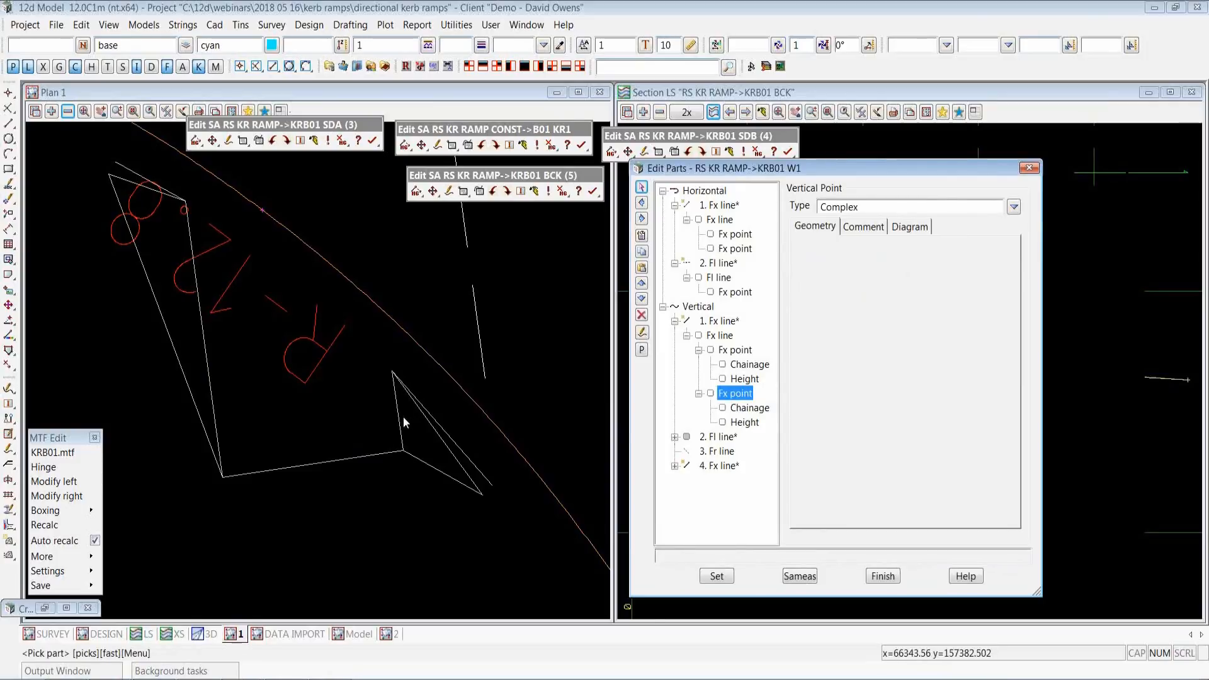
pyautogui.click(745, 423)
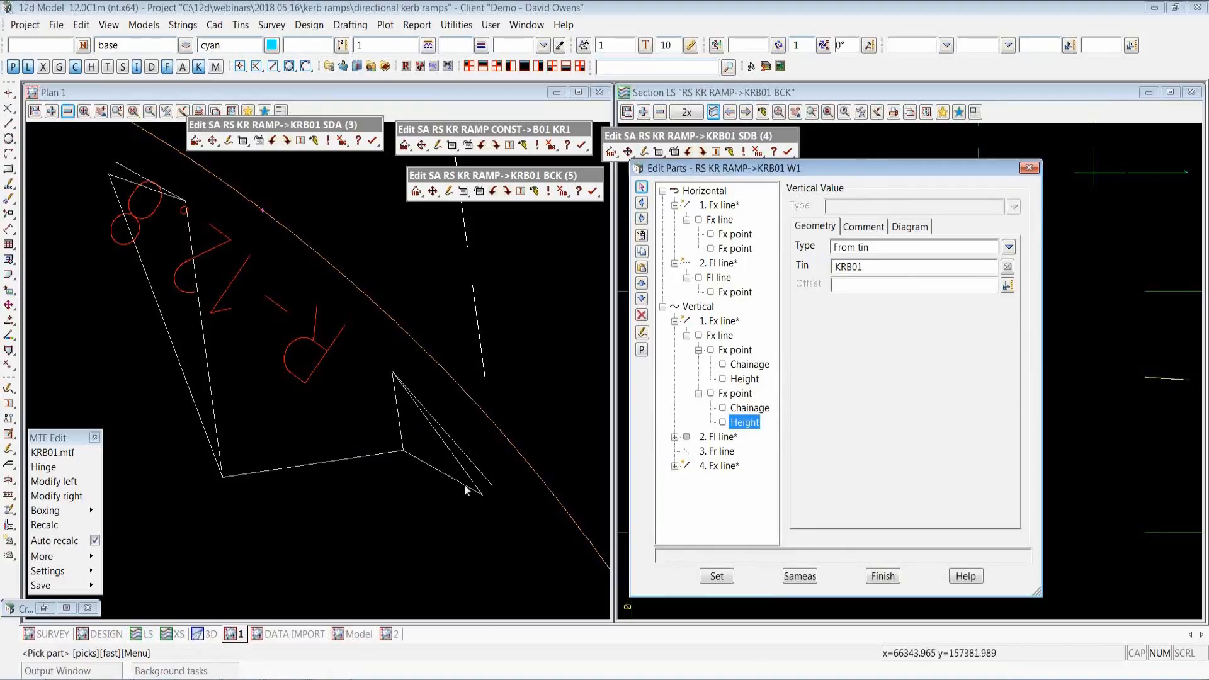
# Profile KRB01 W1 in the section view and compare its first vertical fixed line with its free line
pyautogui.click(726, 452)
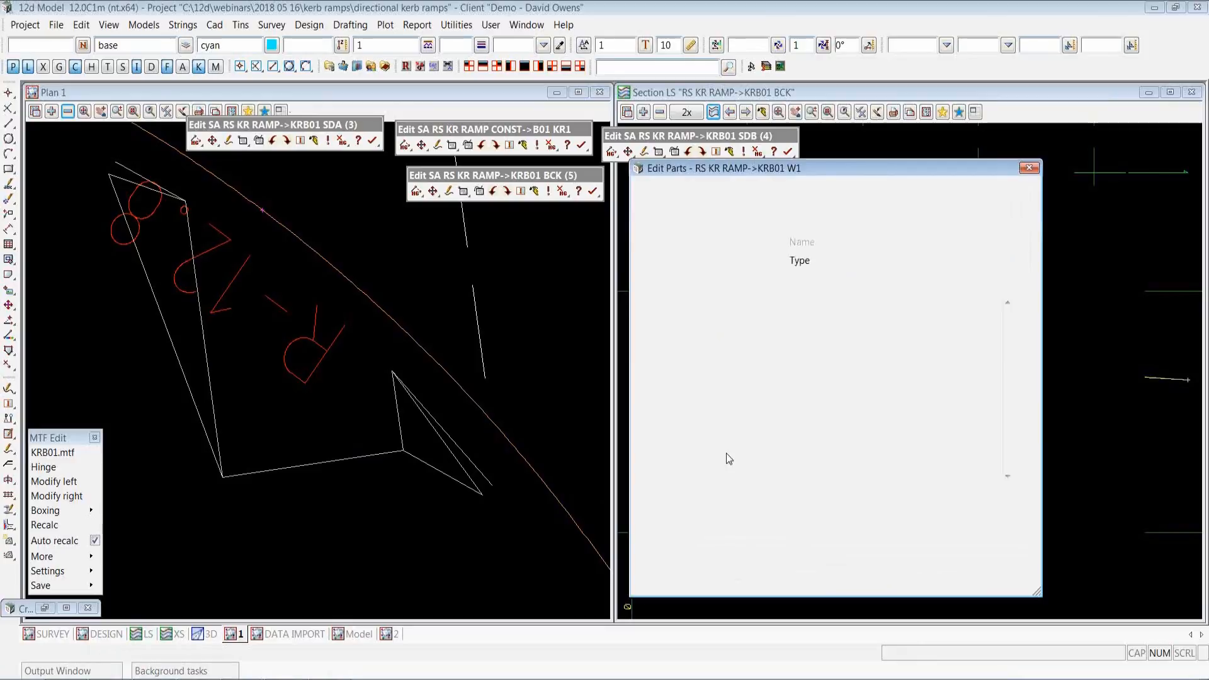
pyautogui.moveTo(852, 168); pyautogui.dragTo(271, 188)
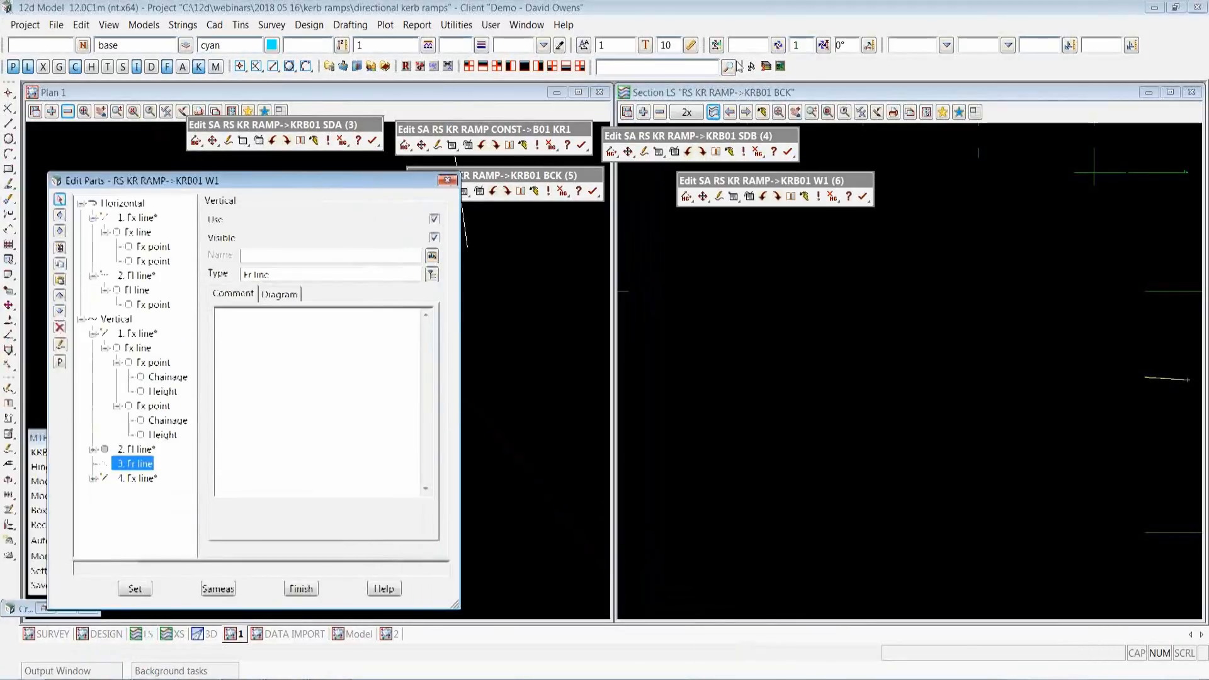
pyautogui.click(713, 112)
pyautogui.click(477, 467)
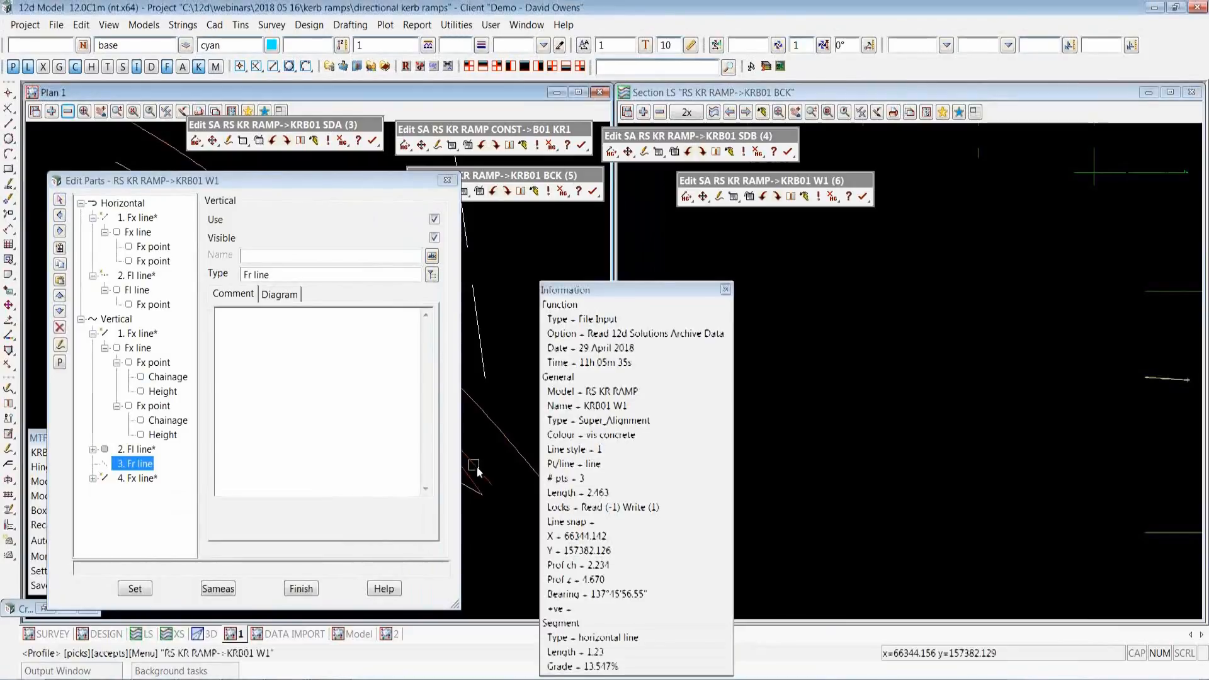
pyautogui.middleClick(477, 467)
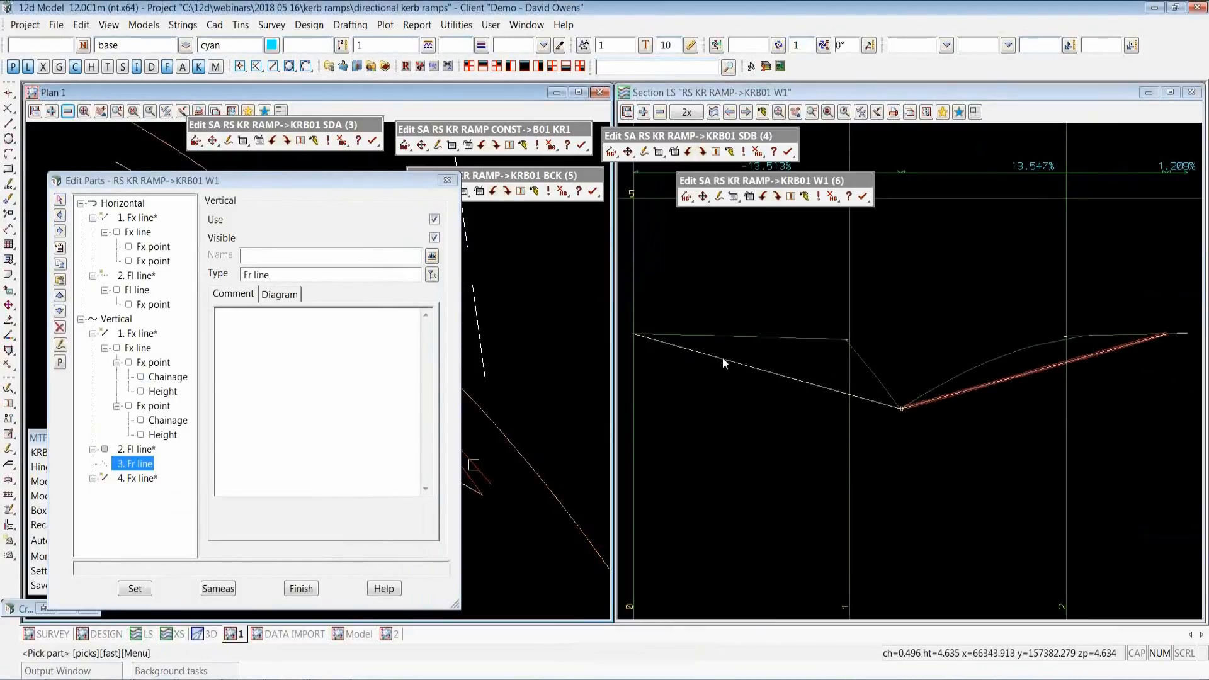
pyautogui.click(633, 333)
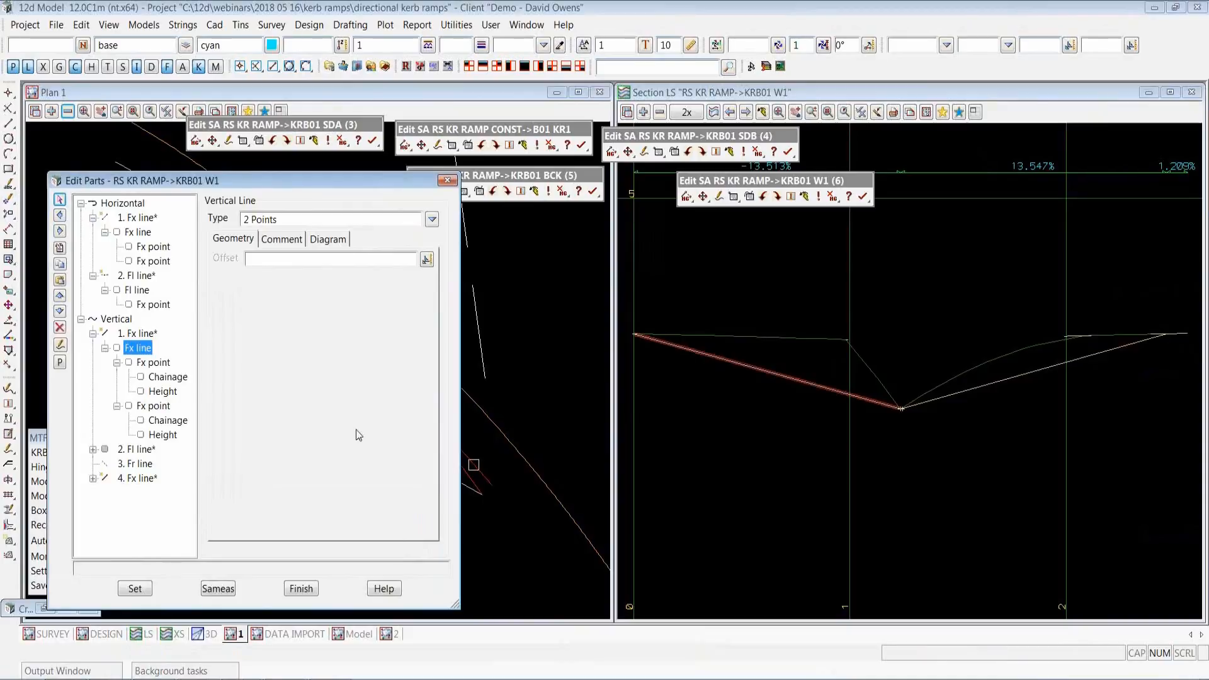
pyautogui.click(133, 465)
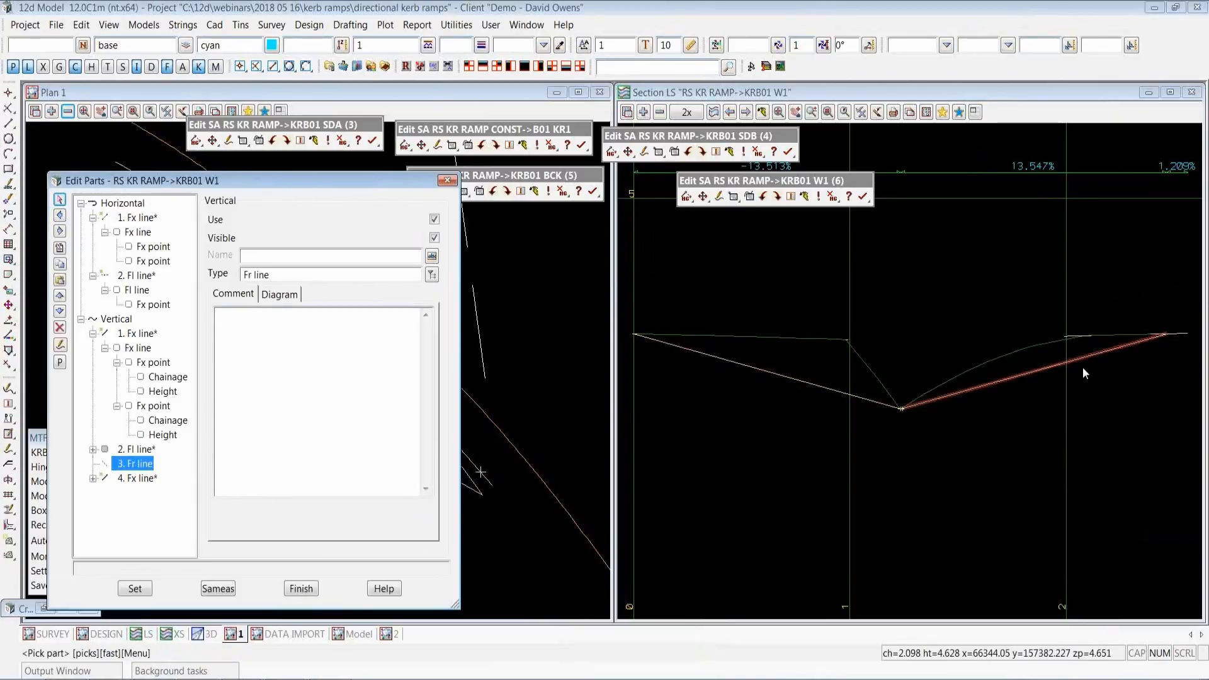
# Examine the fourth vertical fixed line's chainage reference settings, tracing its reference string in the plan
pyautogui.doubleClick(138, 481)
pyautogui.click(139, 492)
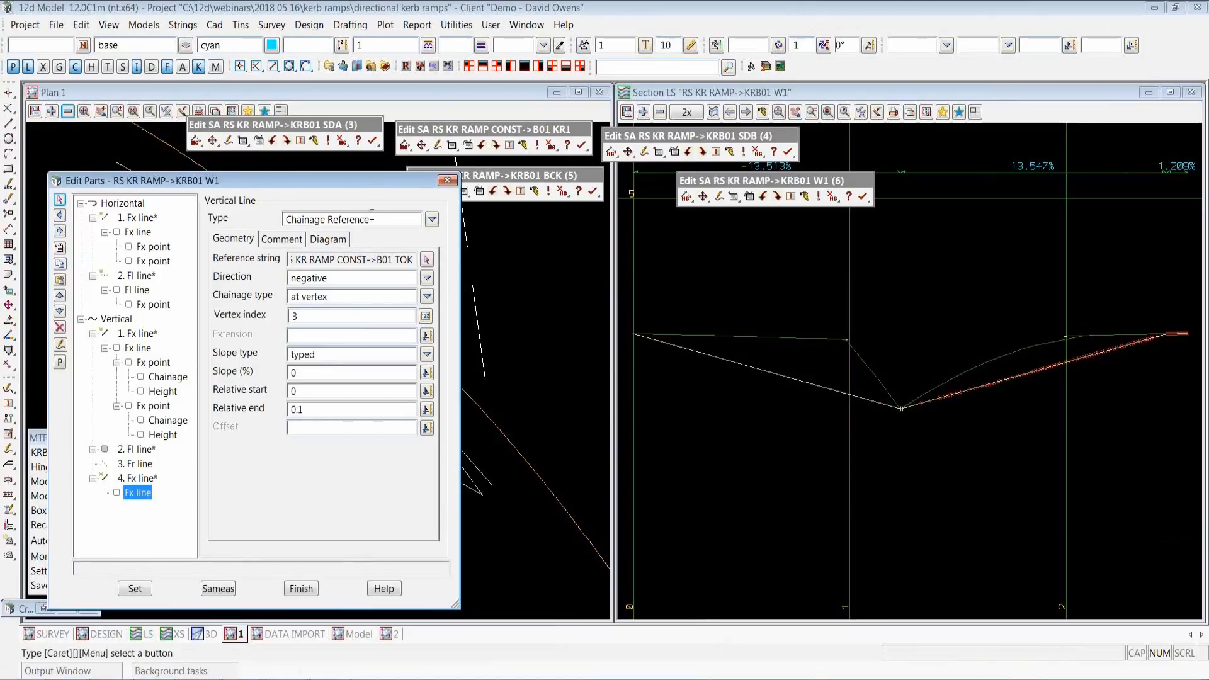
pyautogui.moveTo(369, 192); pyautogui.dragTo(308, 194)
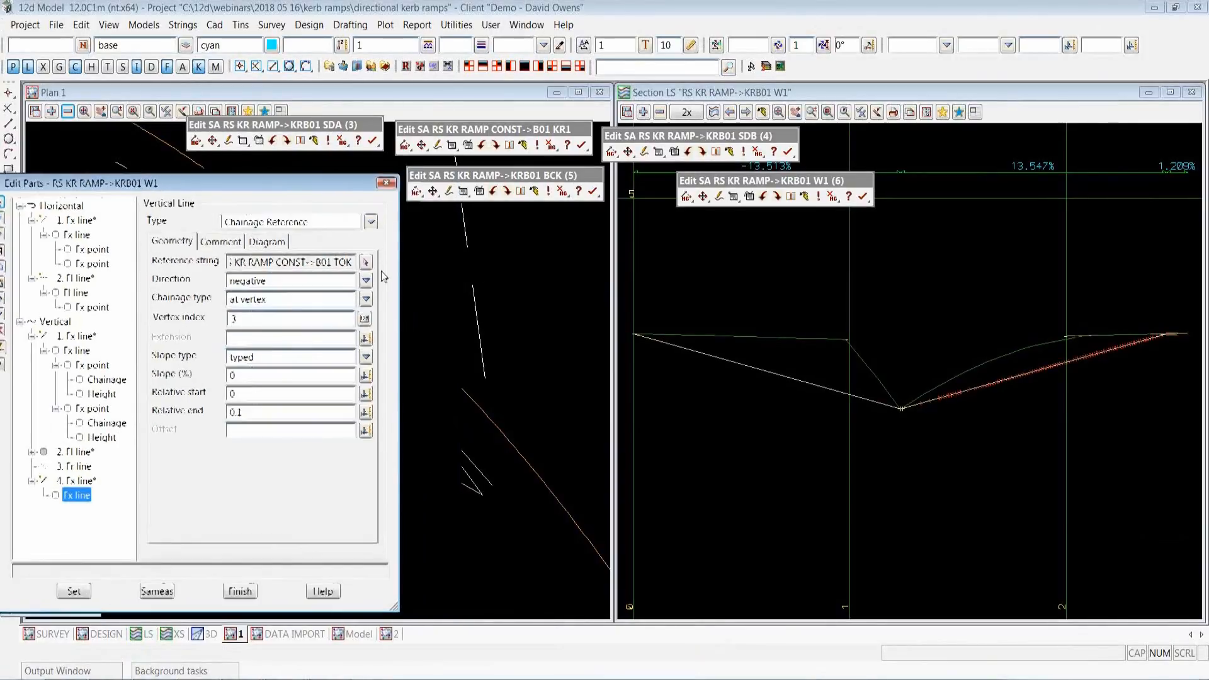
pyautogui.moveTo(310, 262); pyautogui.dragTo(355, 262)
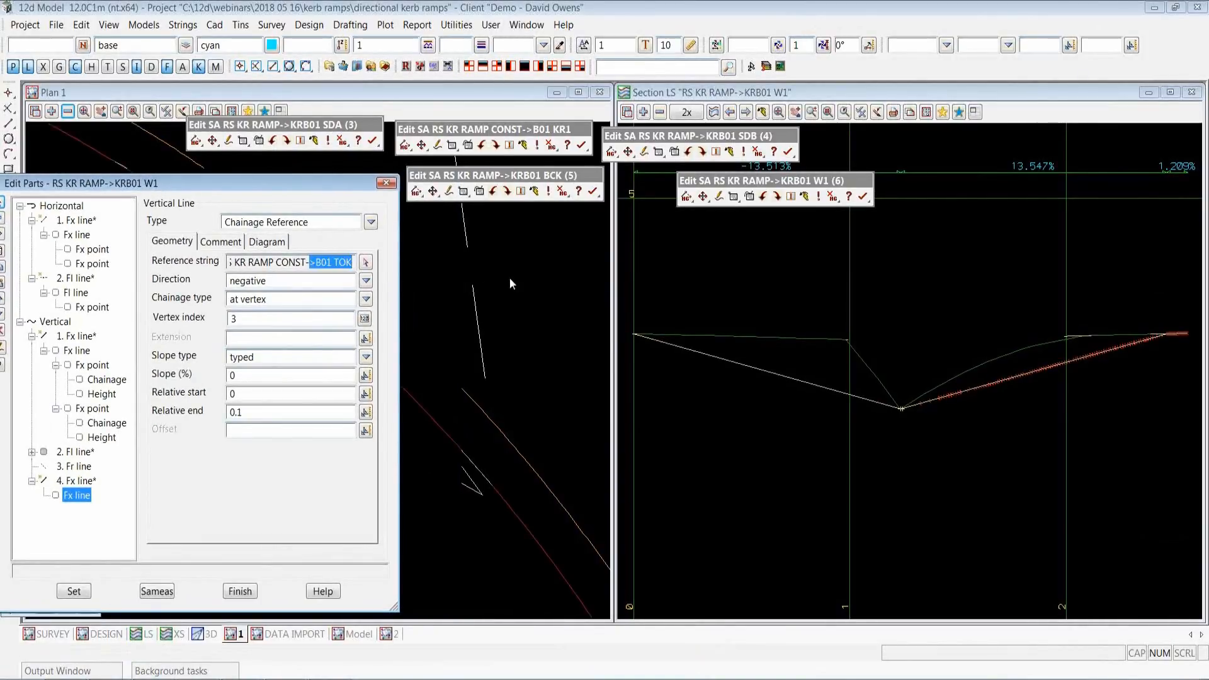
pyautogui.click(498, 92)
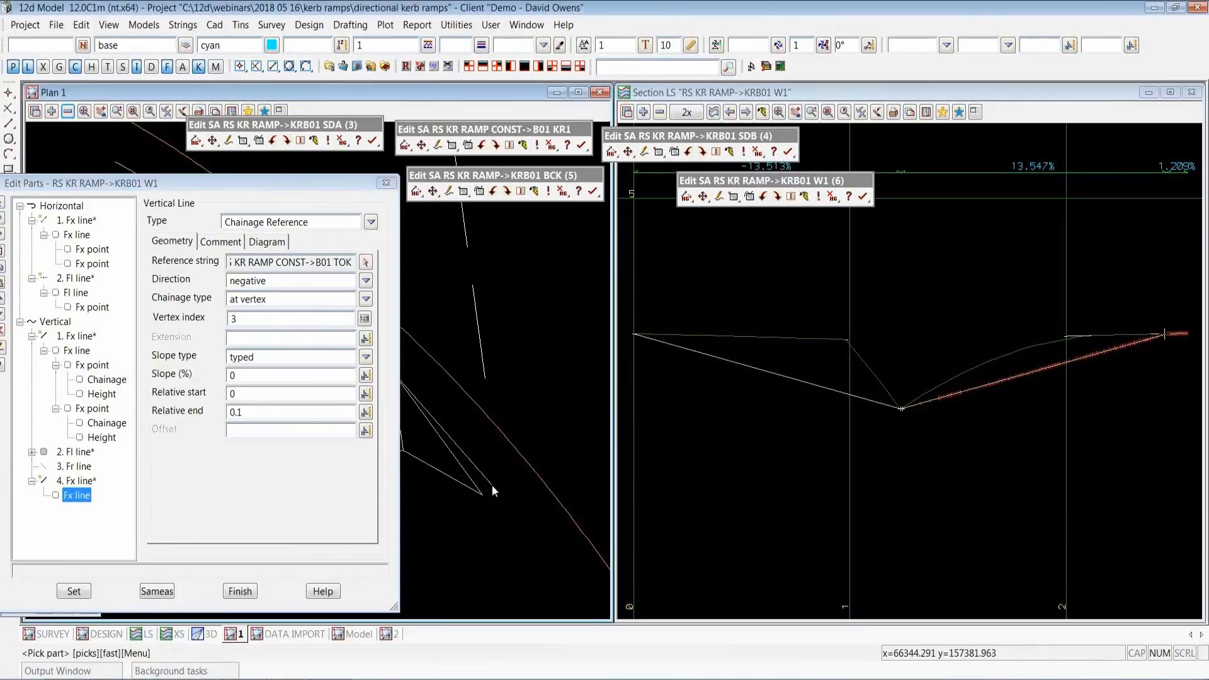
pyautogui.click(76, 482)
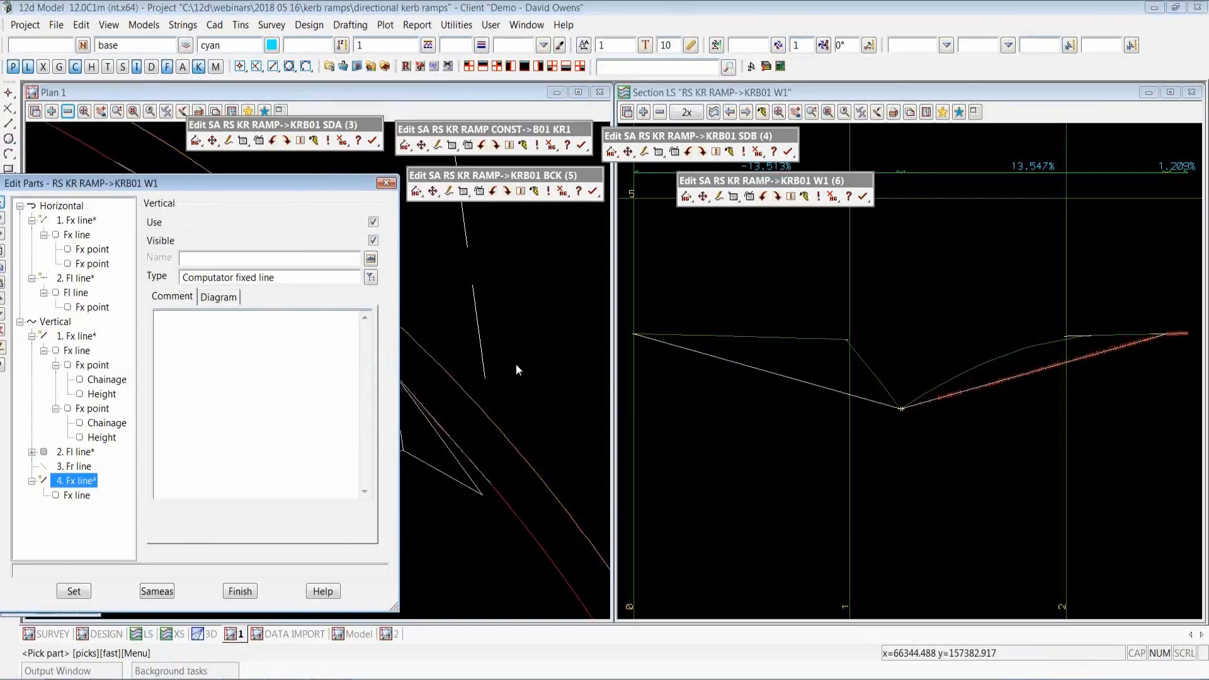
pyautogui.moveTo(192, 180); pyautogui.dragTo(256, 169)
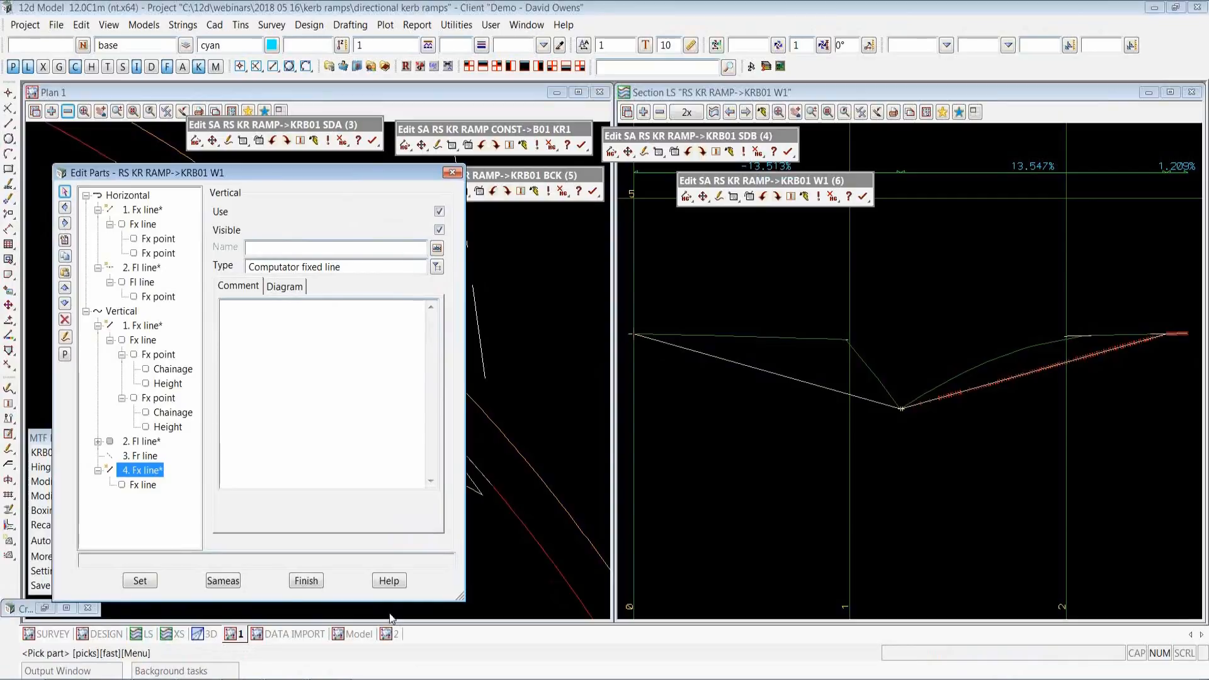
# Finish the parts editor and end the super alignment edits of KRB01 SDA, BCK, SDB, W1 and B01 KR1
pyautogui.click(307, 582)
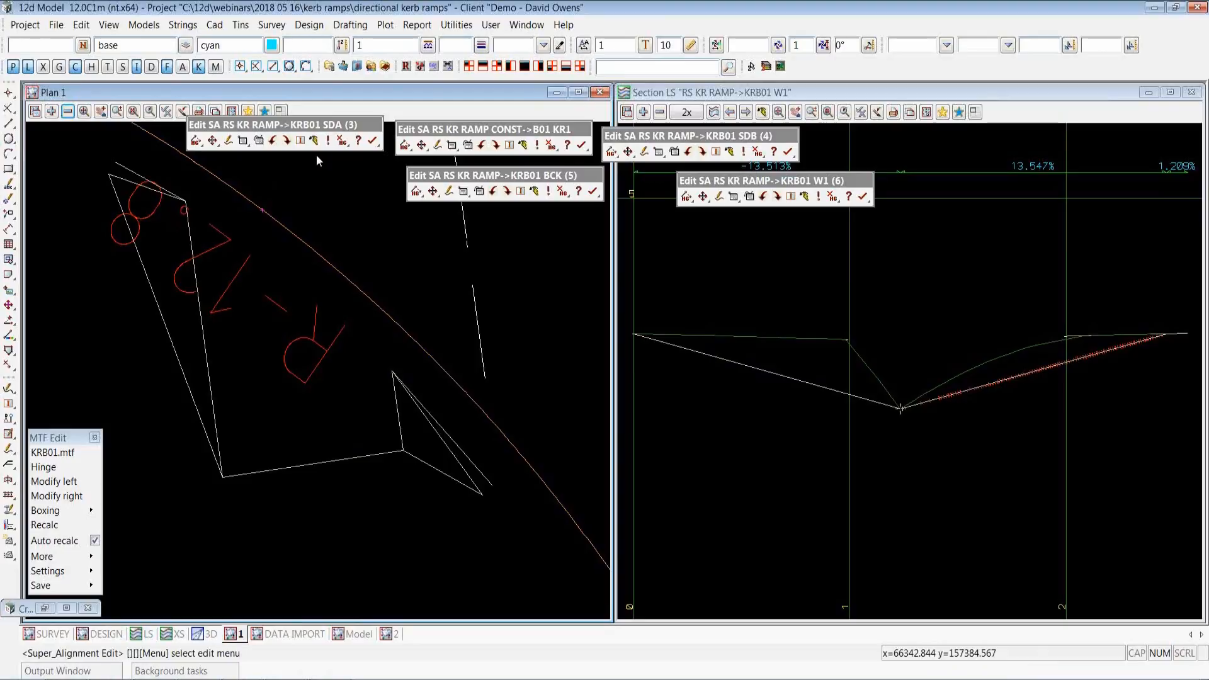
pyautogui.click(373, 143)
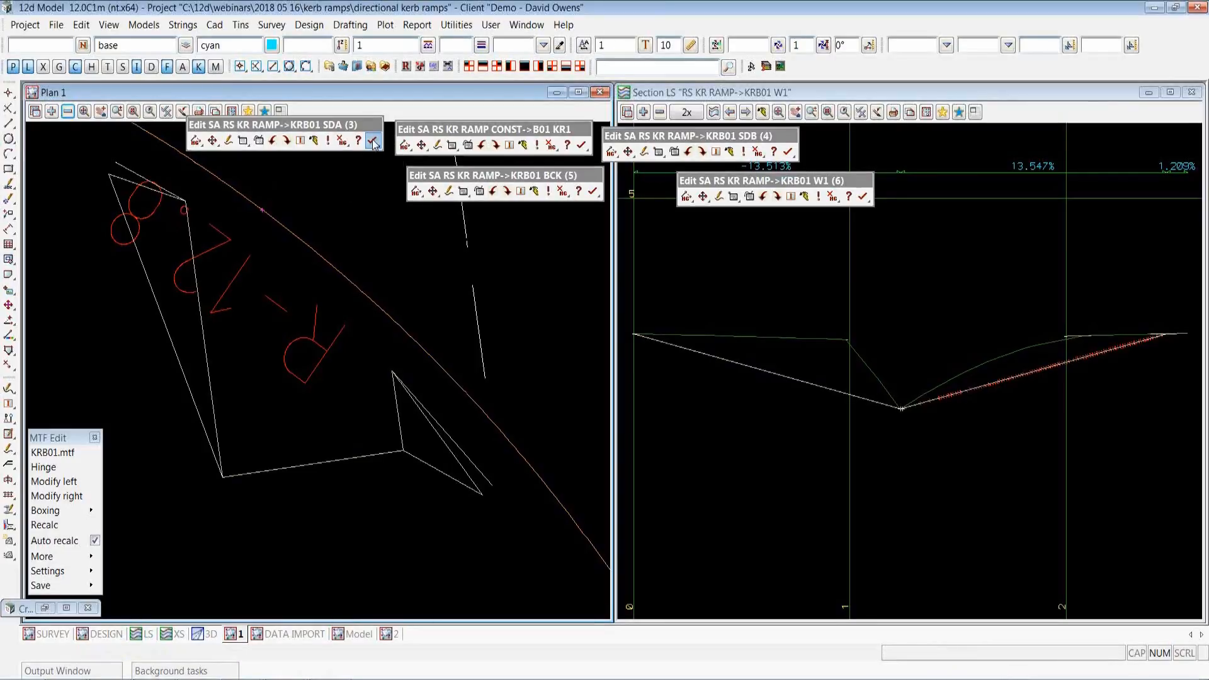
pyautogui.click(411, 188)
pyautogui.click(593, 190)
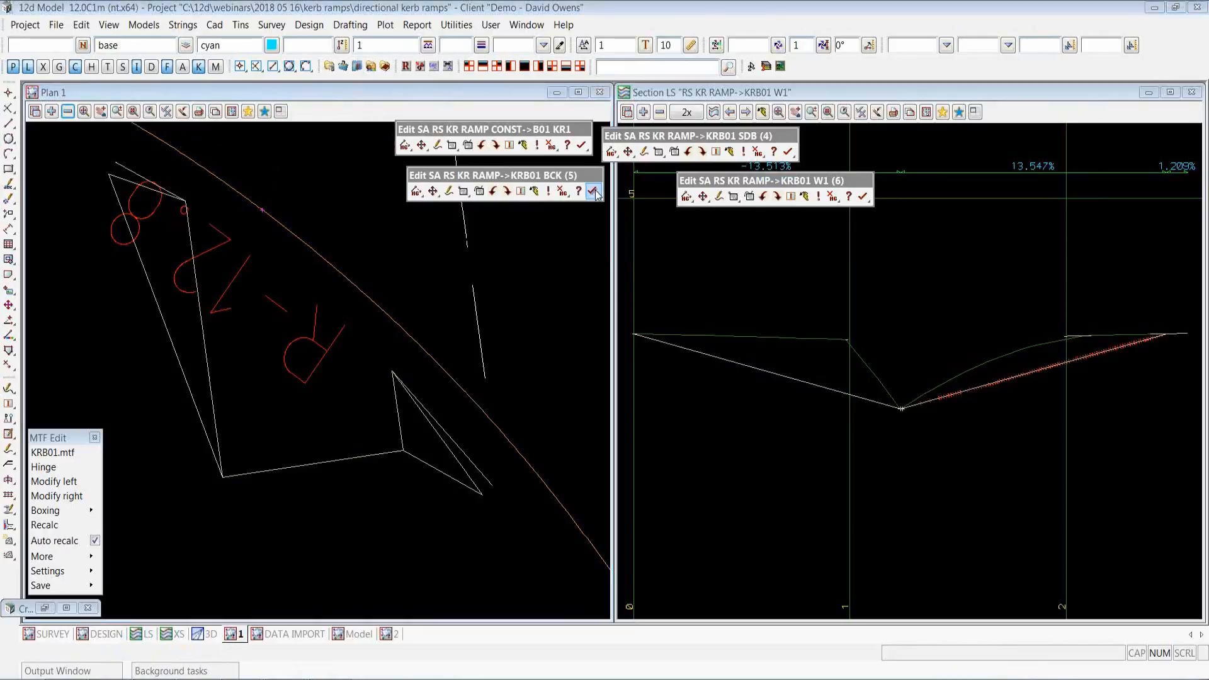
pyautogui.click(632, 238)
pyautogui.click(582, 145)
pyautogui.click(621, 192)
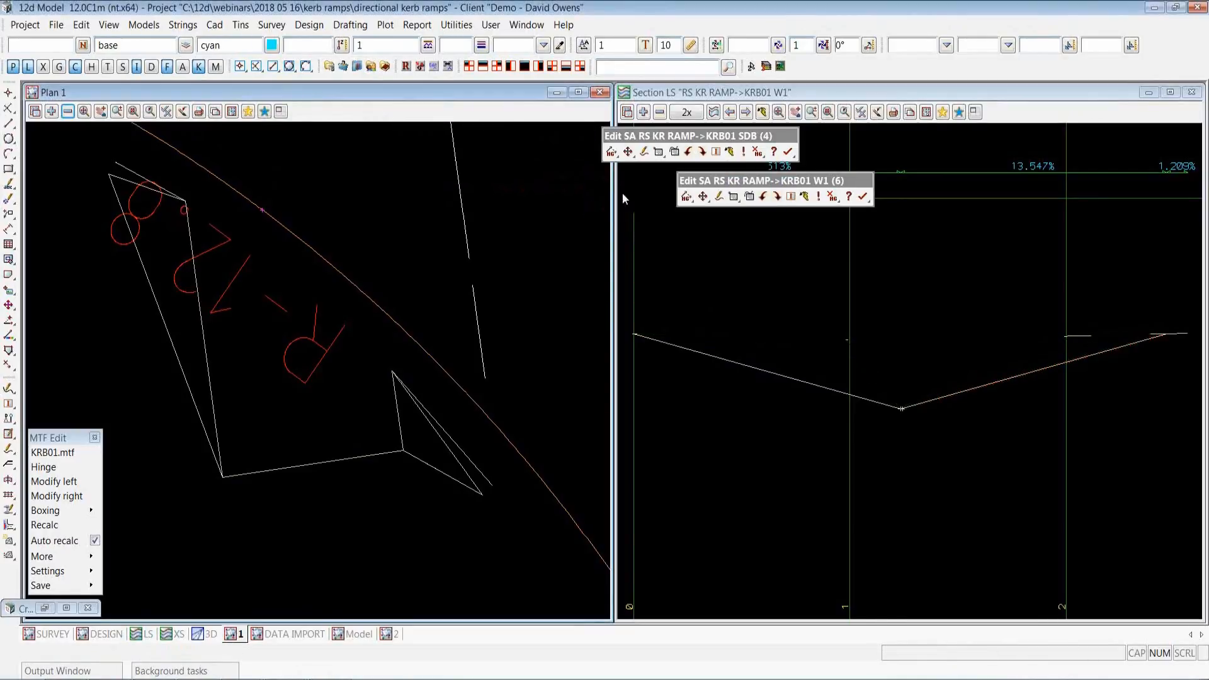
pyautogui.click(787, 152)
pyautogui.click(827, 199)
pyautogui.click(863, 197)
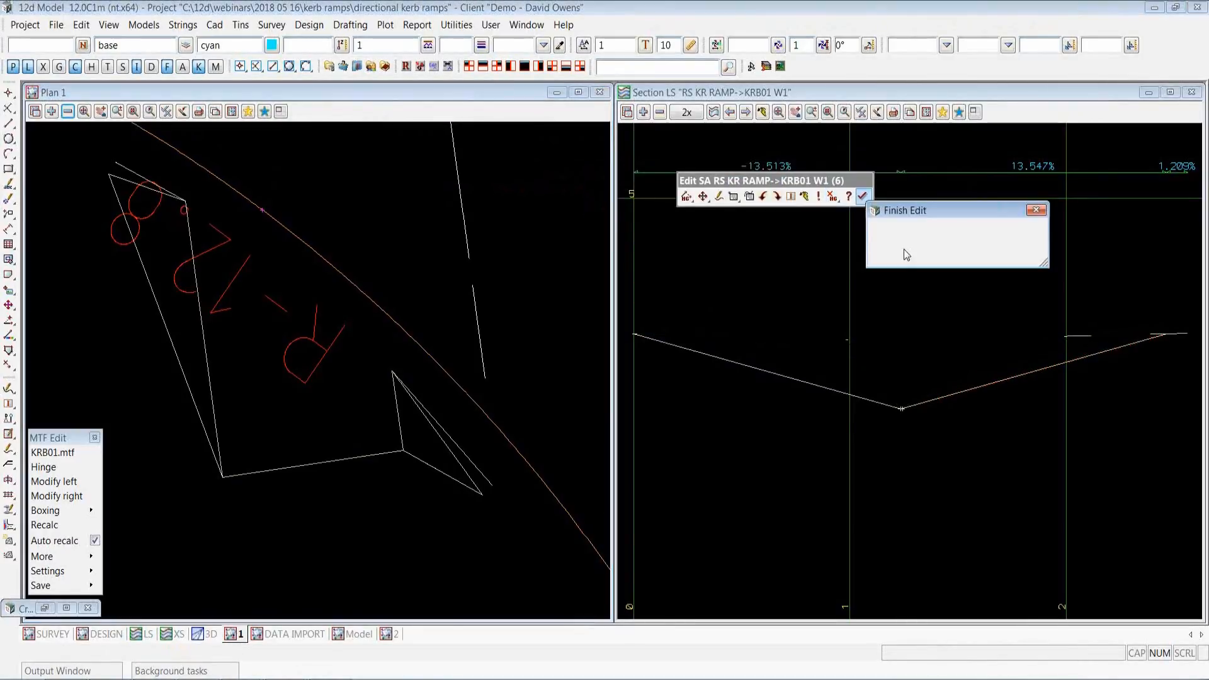
pyautogui.click(905, 249)
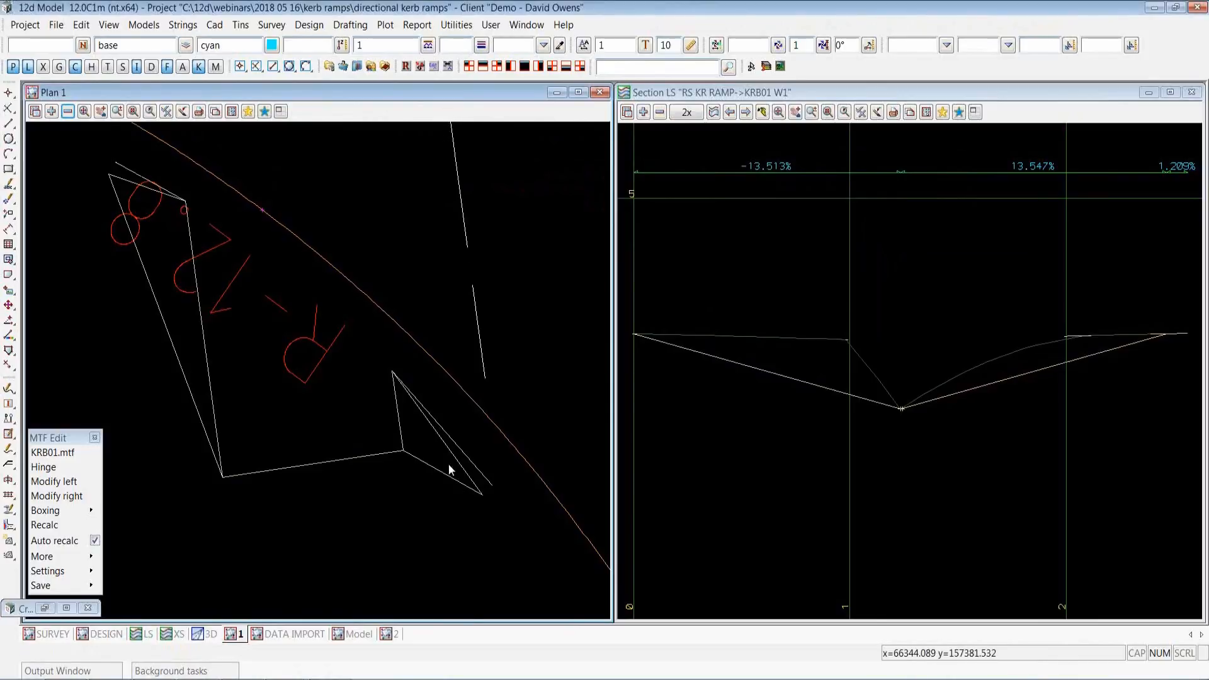
# Add the RS KR PATH model to the Plan 1 view around the kerb ramp
pyautogui.scroll(-4, 448, 464)
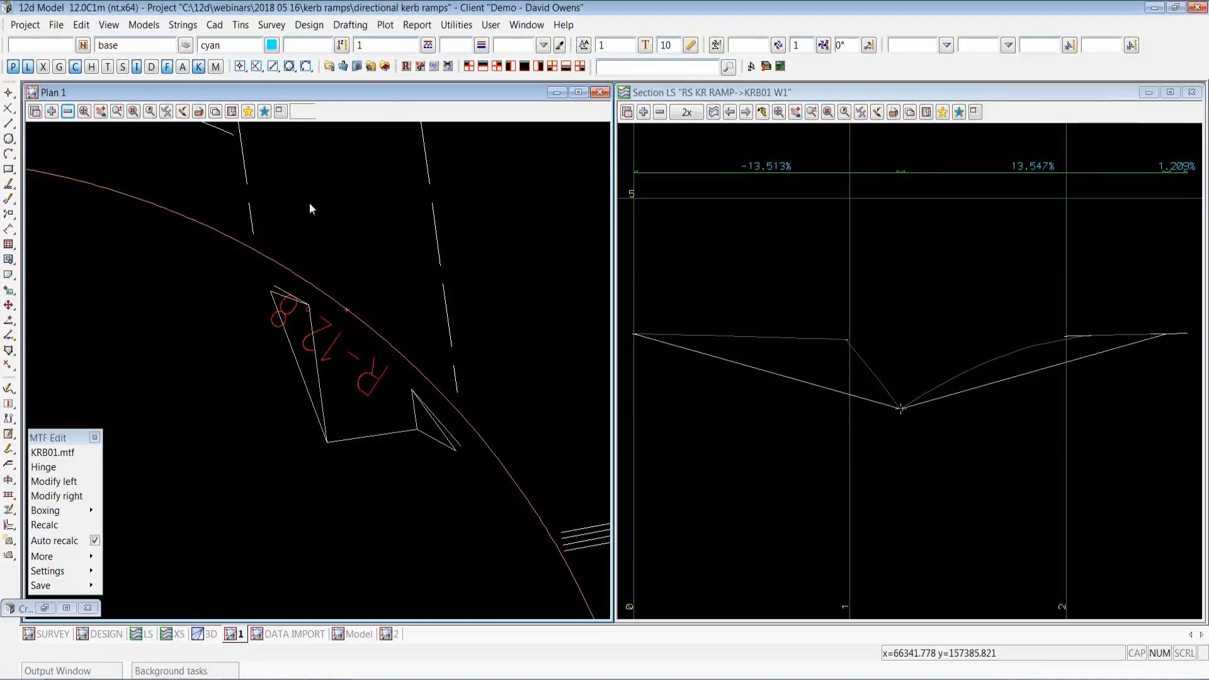
pyautogui.scroll(-1, 310, 210)
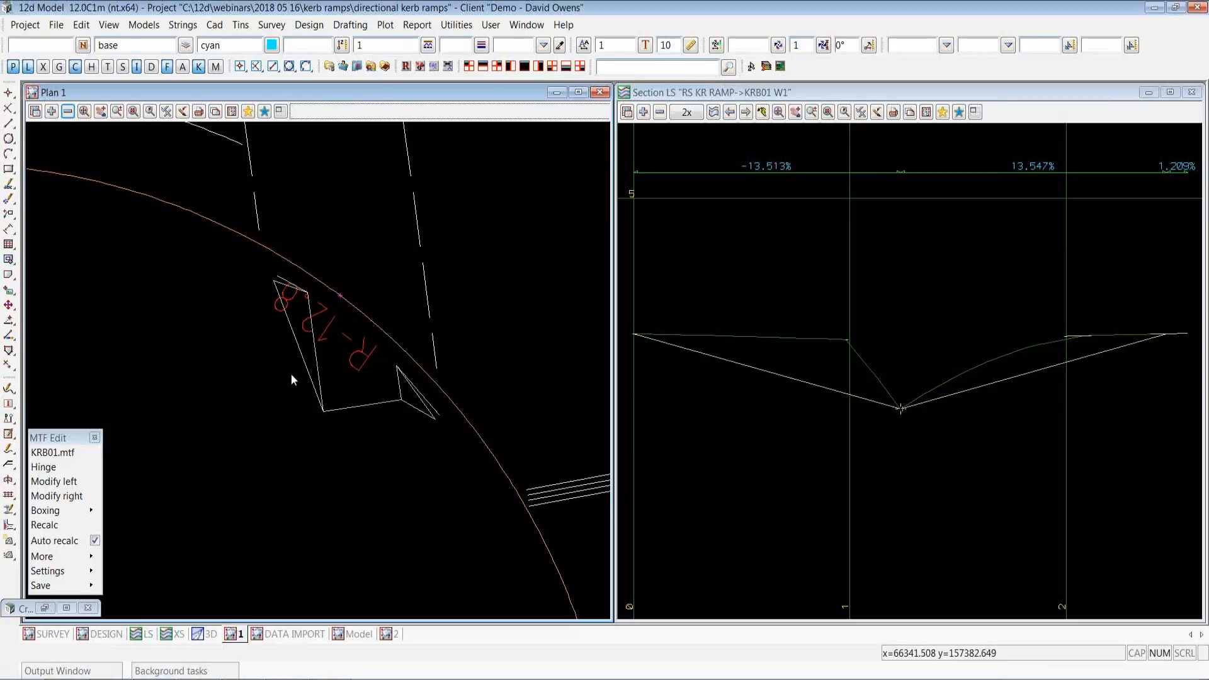
pyautogui.scroll(-1, 327, 257)
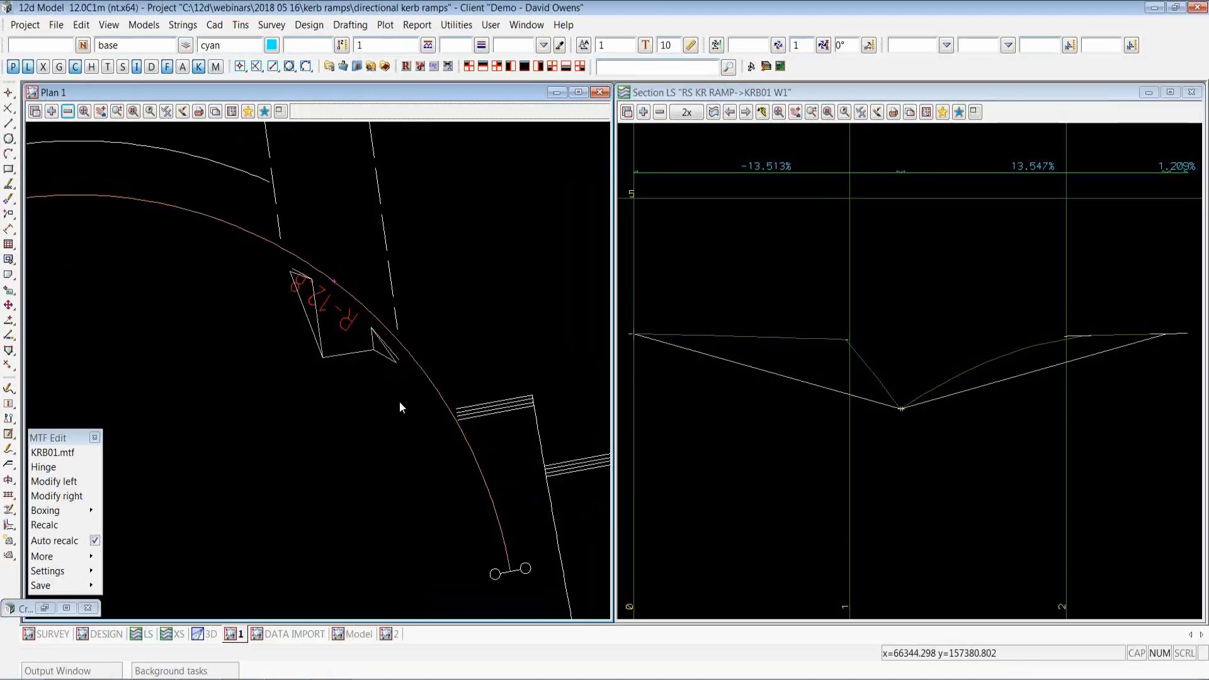
pyautogui.scroll(-2, 484, 408)
pyautogui.scroll(1, 410, 383)
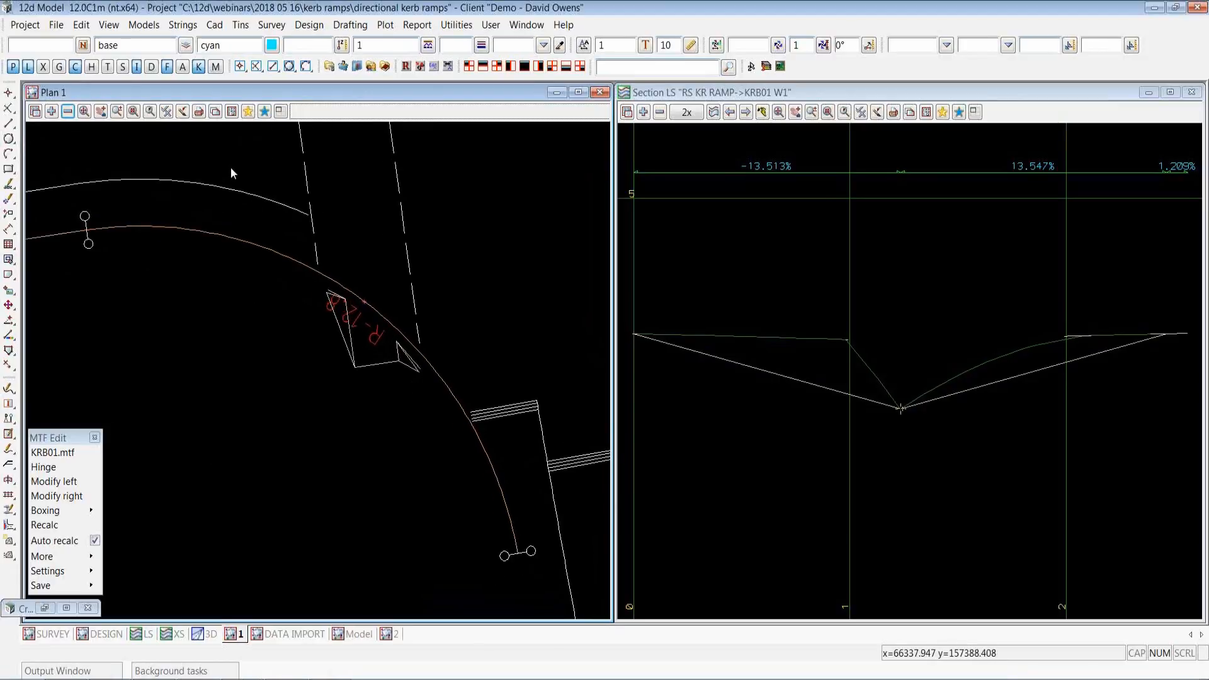
pyautogui.click(51, 112)
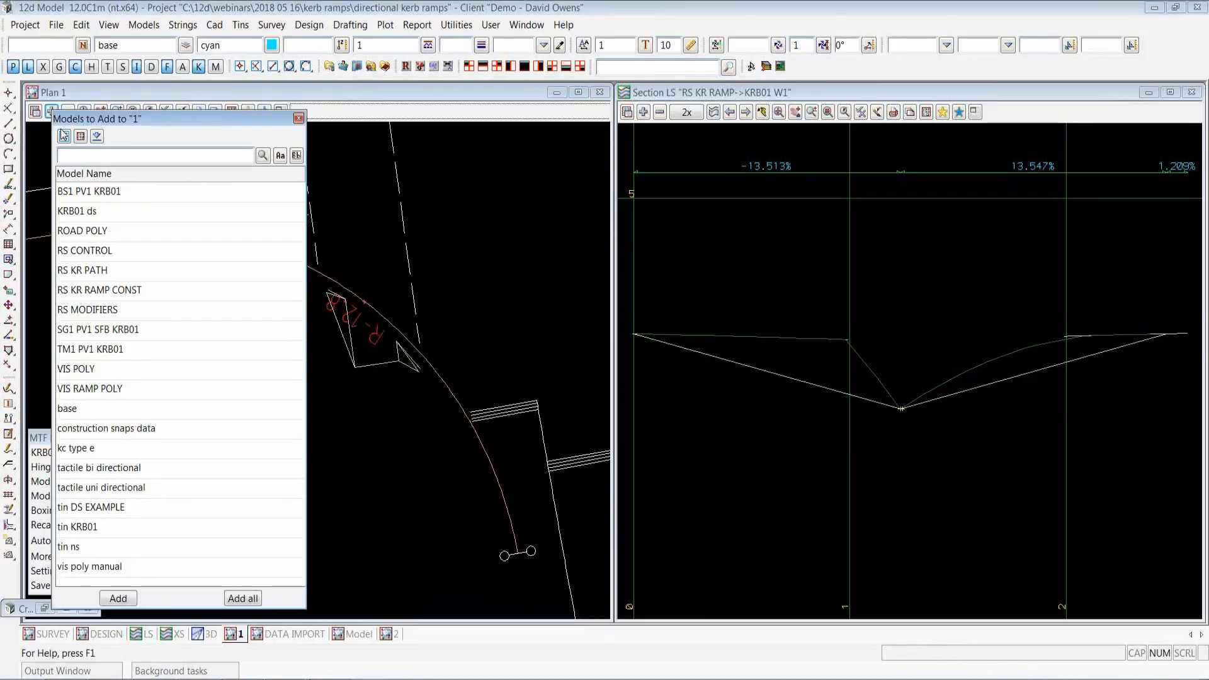
pyautogui.click(123, 293)
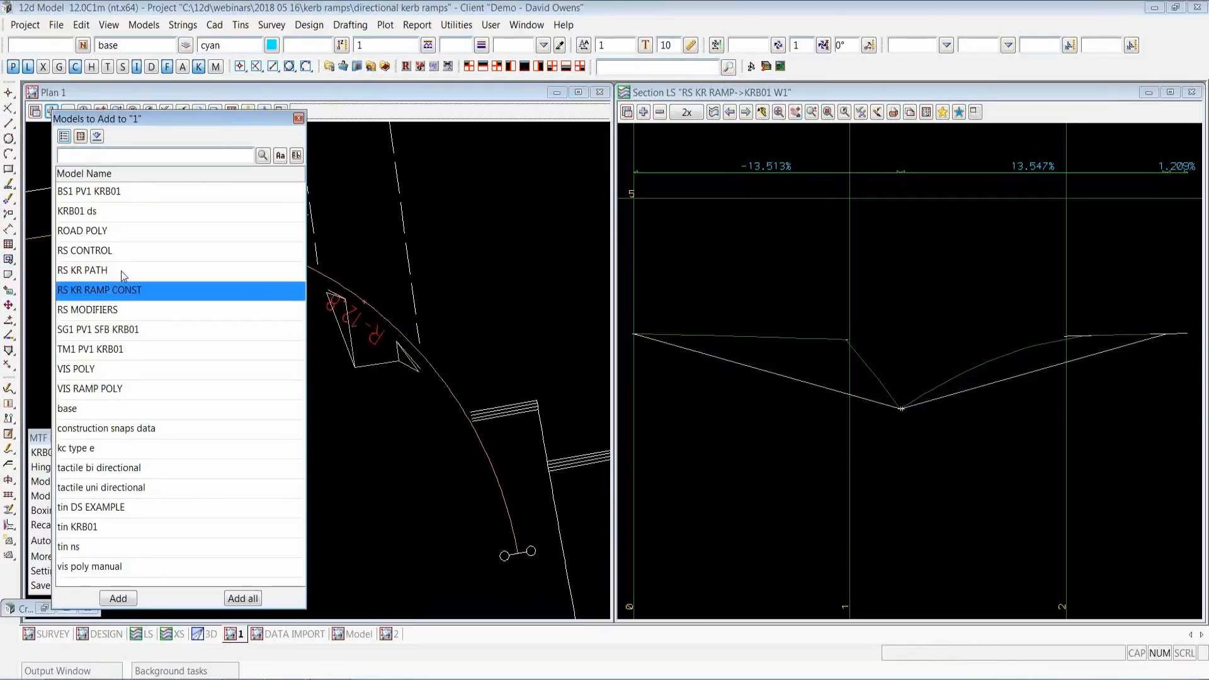
pyautogui.keyDown('ctrl'); pyautogui.click(121, 271); pyautogui.keyUp('ctrl')
pyautogui.click(116, 276)
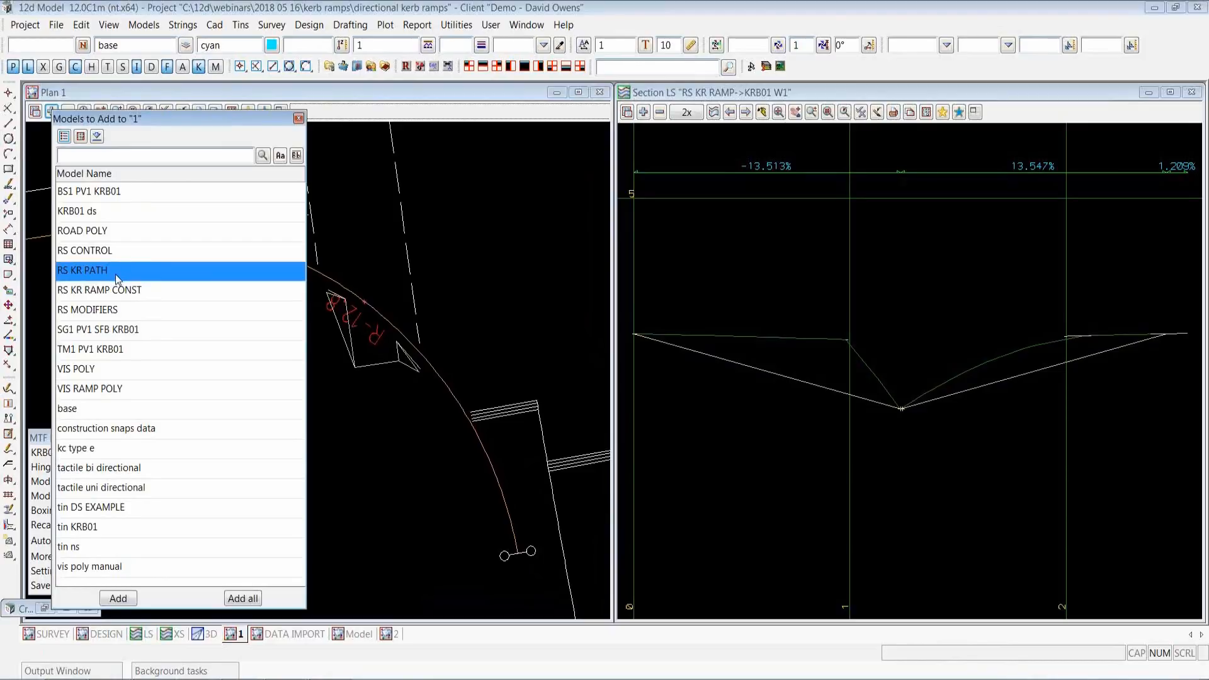
pyautogui.click(128, 599)
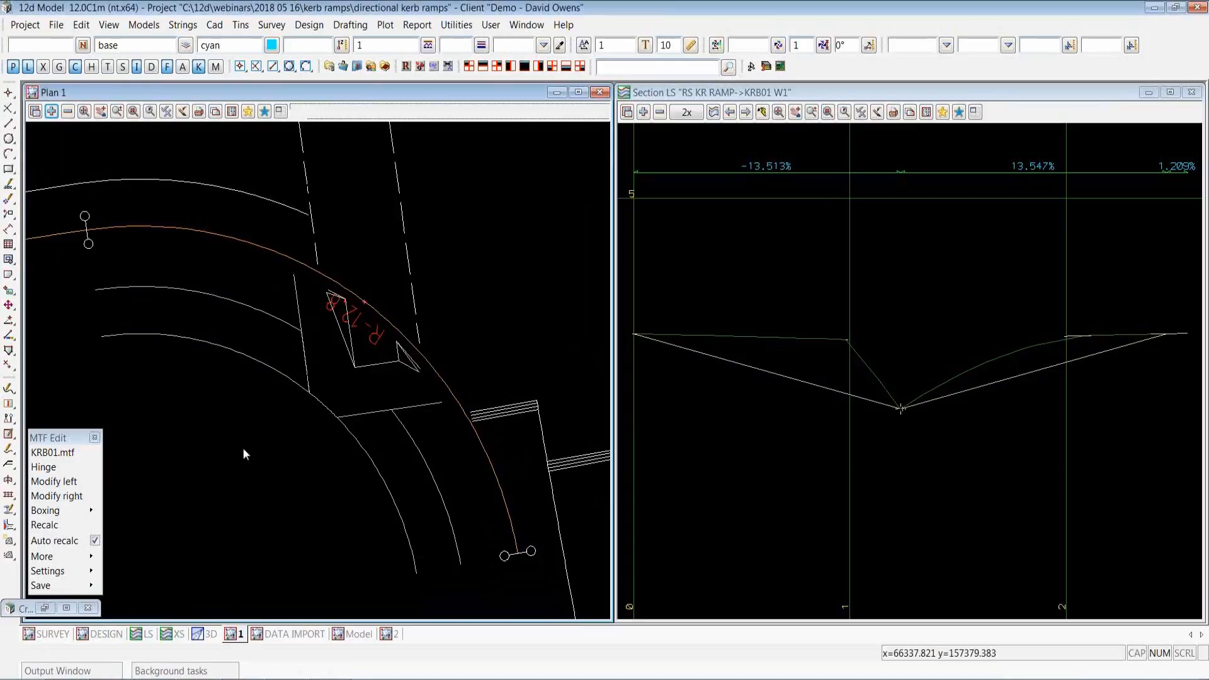
# Open the KRB01 PLT path string for super alignment editing and expand its horizontal parts in the parts editor, clear of the plan
pyautogui.click(32, 466)
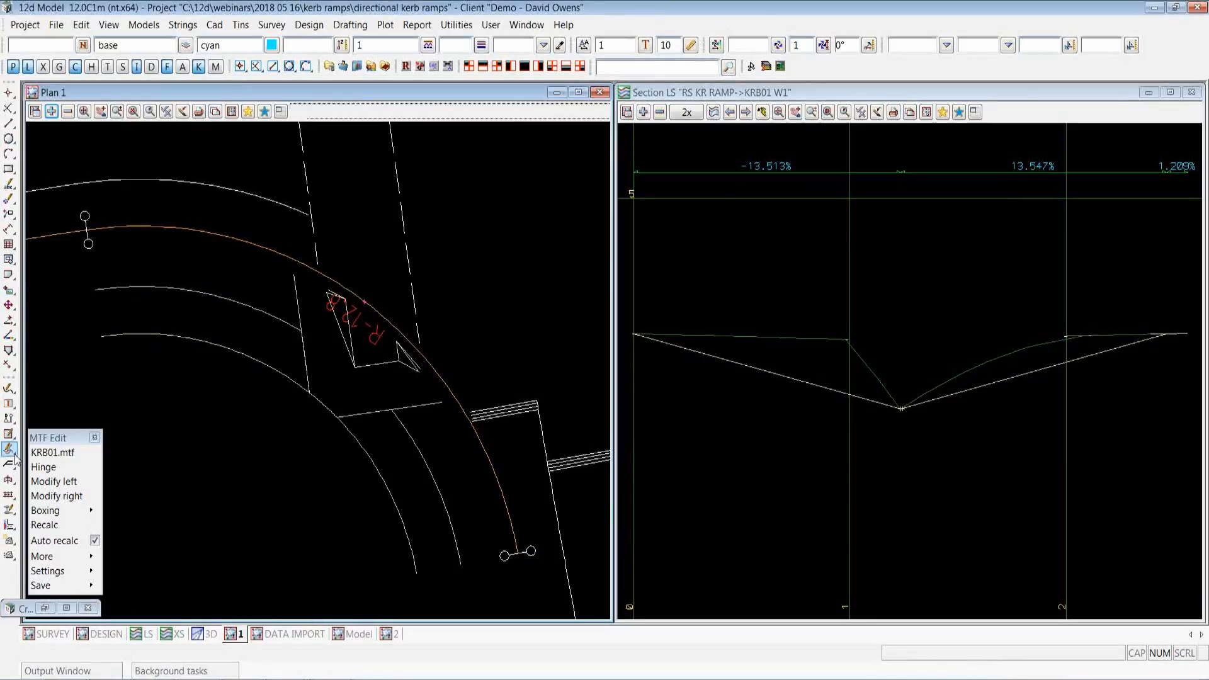
pyautogui.click(368, 413)
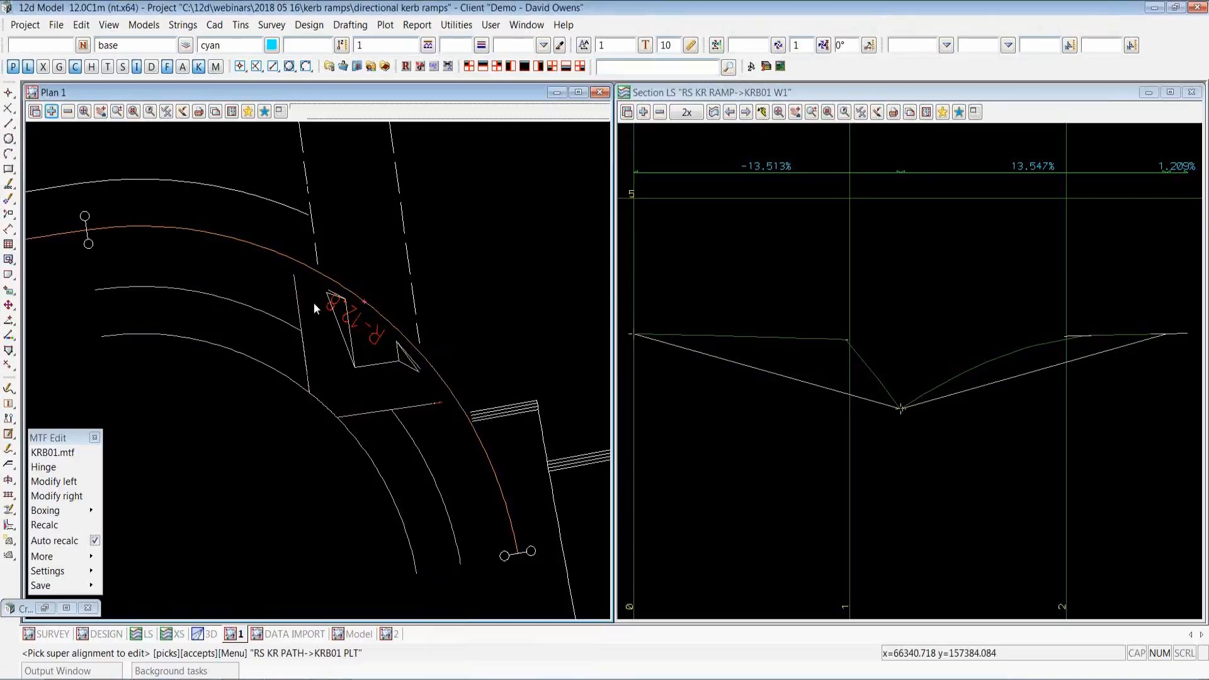
pyautogui.middleClick(415, 258)
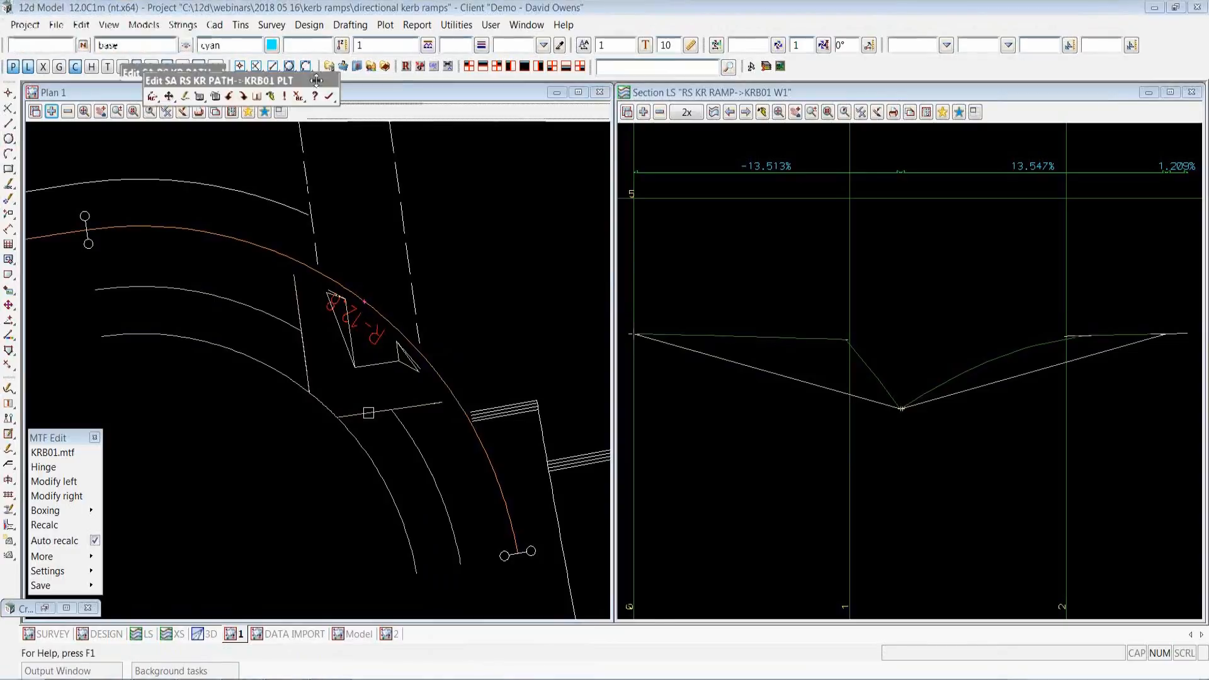
pyautogui.moveTo(316, 80); pyautogui.dragTo(563, 118)
pyautogui.click(447, 133)
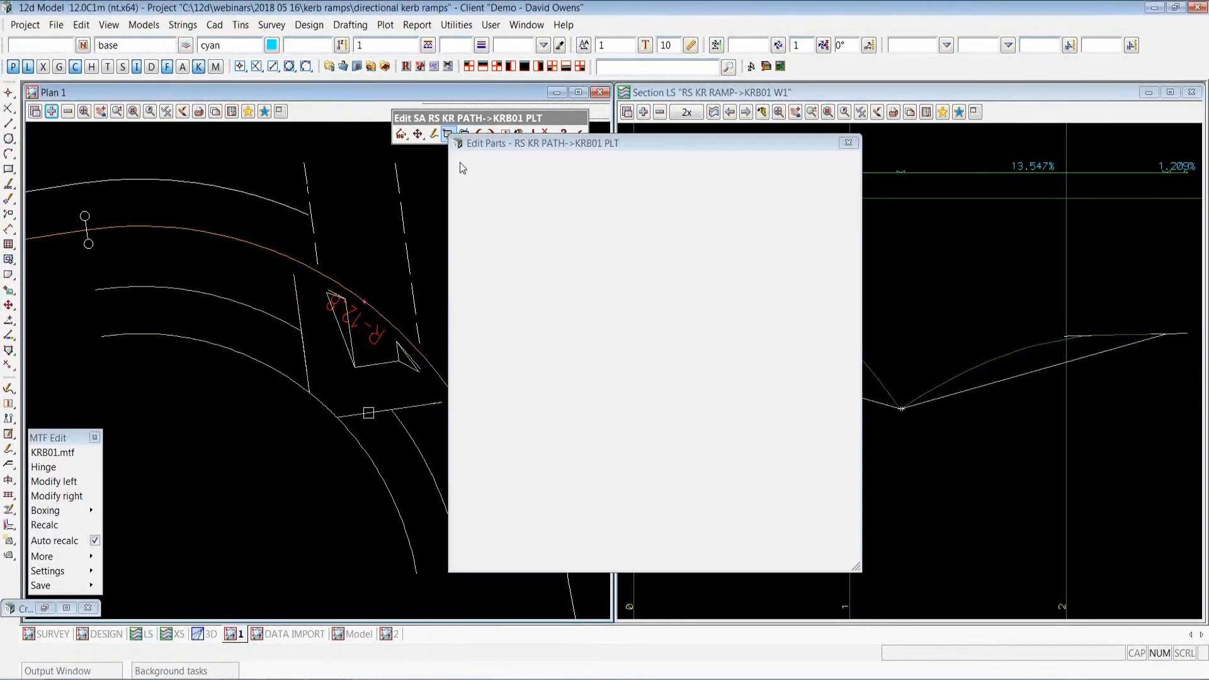
pyautogui.click(480, 166)
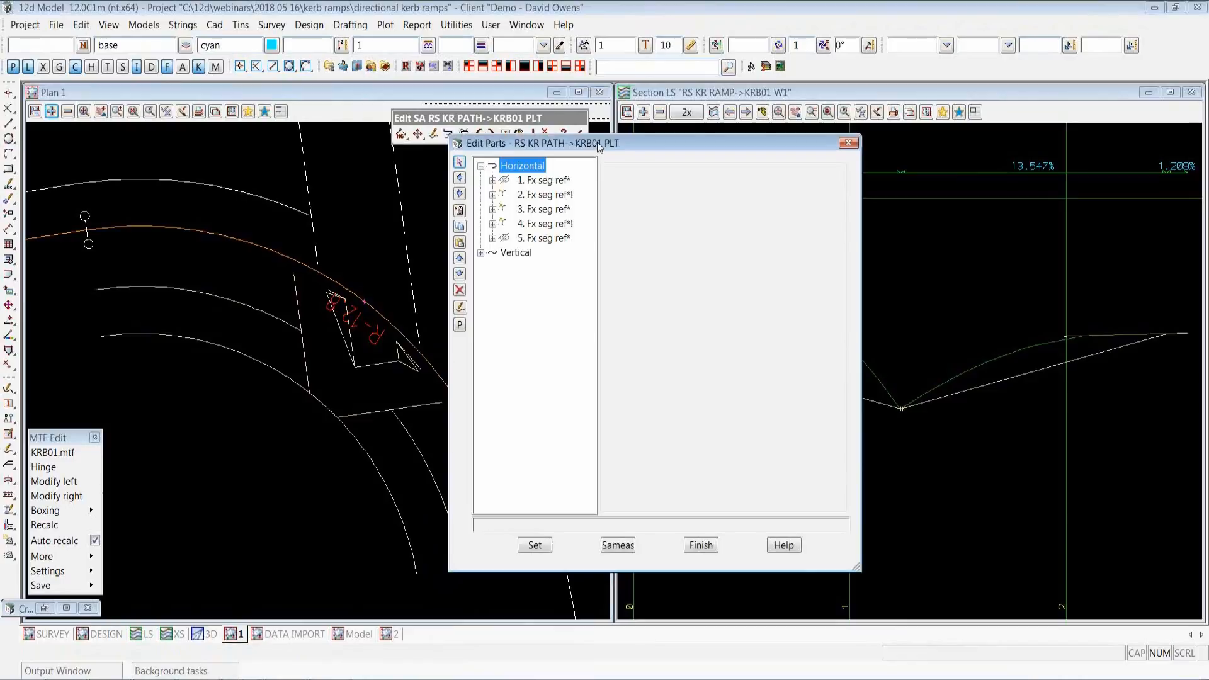
pyautogui.moveTo(597, 142); pyautogui.dragTo(750, 141)
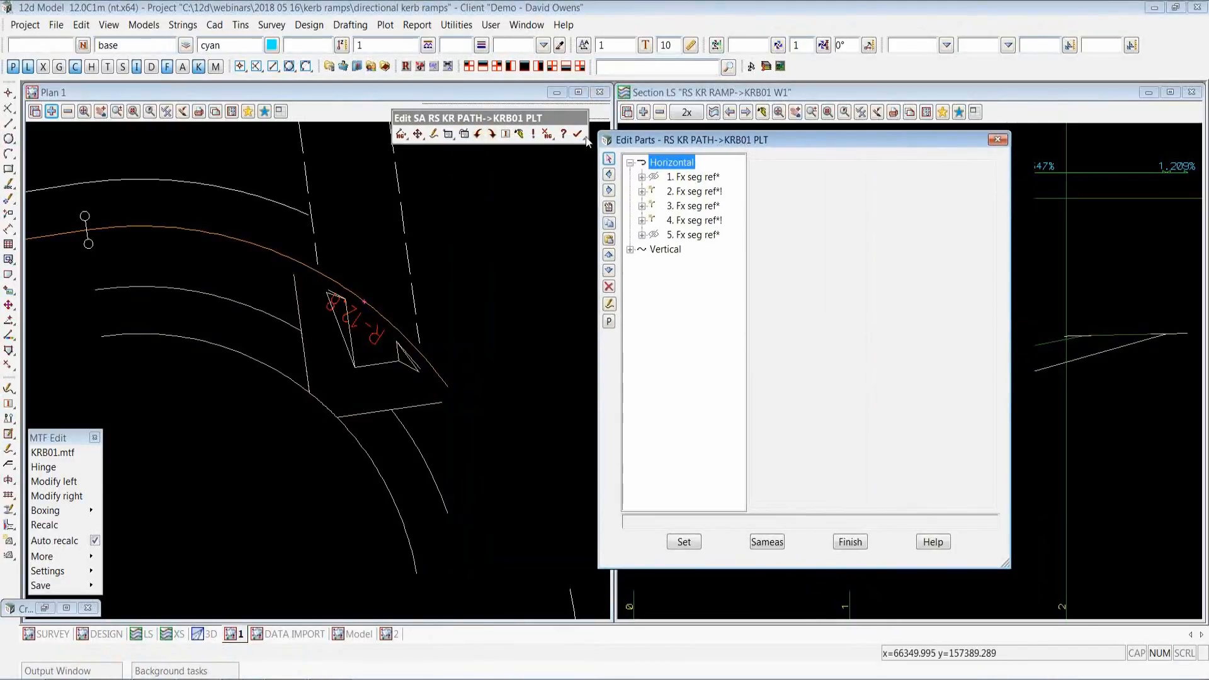
pyautogui.click(483, 96)
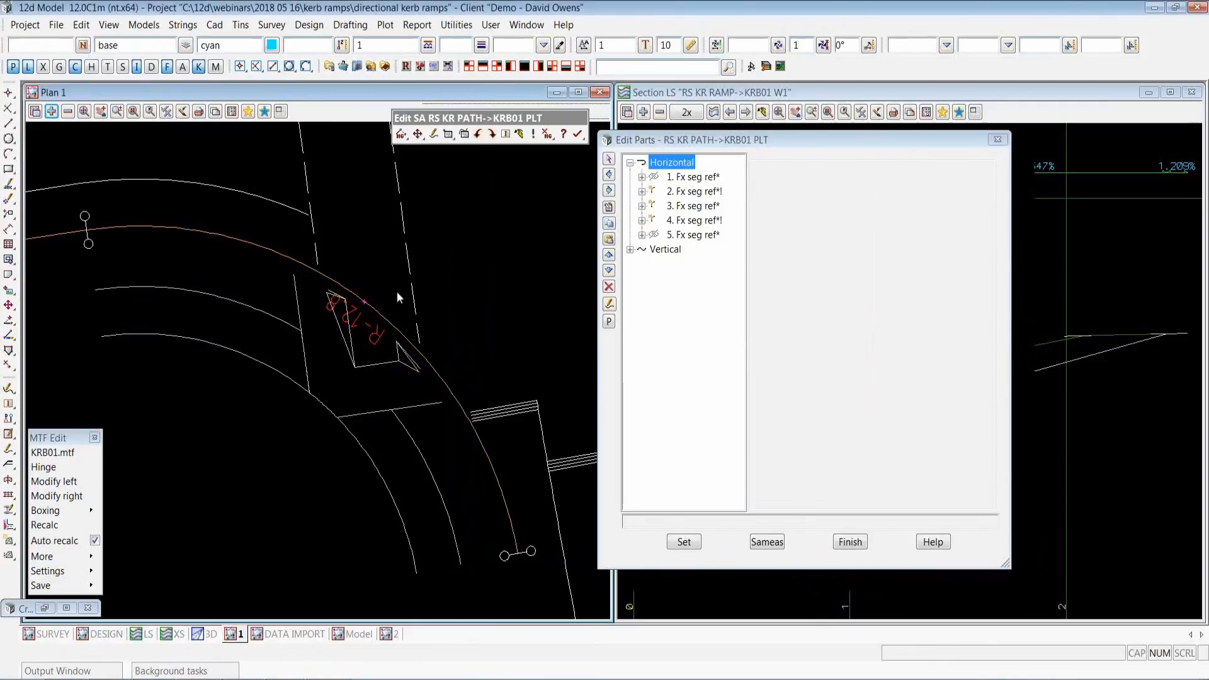
# Examine the reference string, direction and offset settings of the five horizontal segments in the KRB01 PLT string
pyautogui.doubleClick(693, 179)
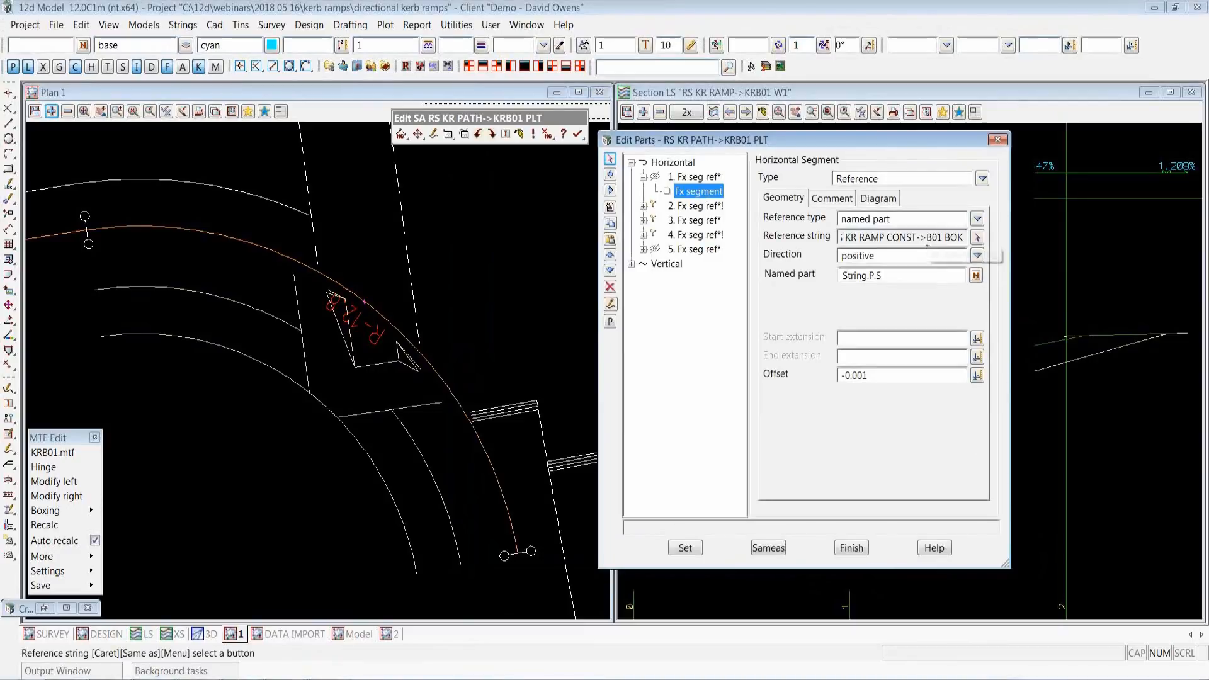
pyautogui.moveTo(918, 239); pyautogui.dragTo(966, 239)
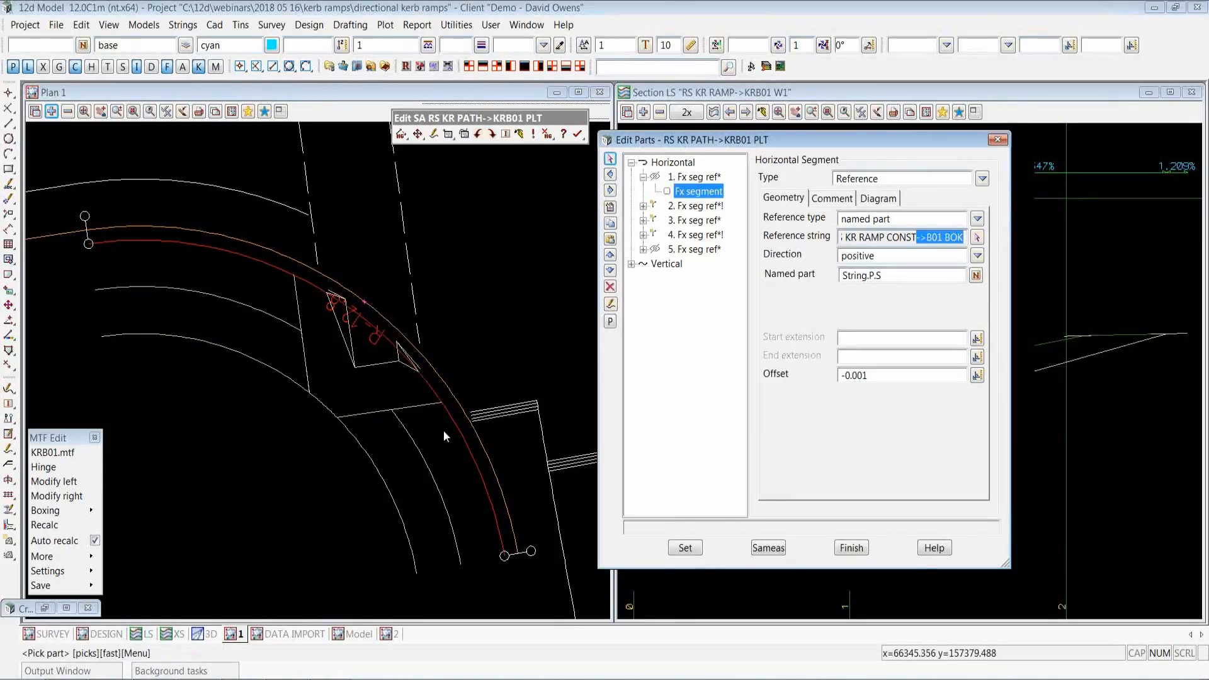
pyautogui.click(707, 207)
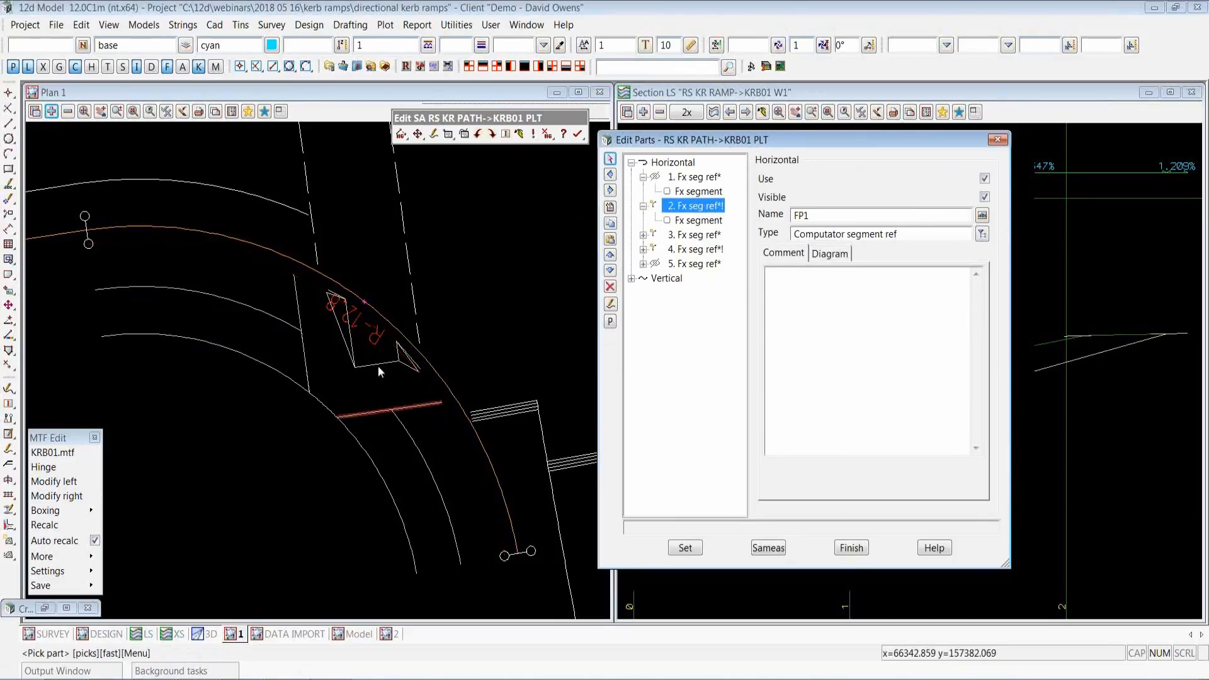
pyautogui.click(716, 223)
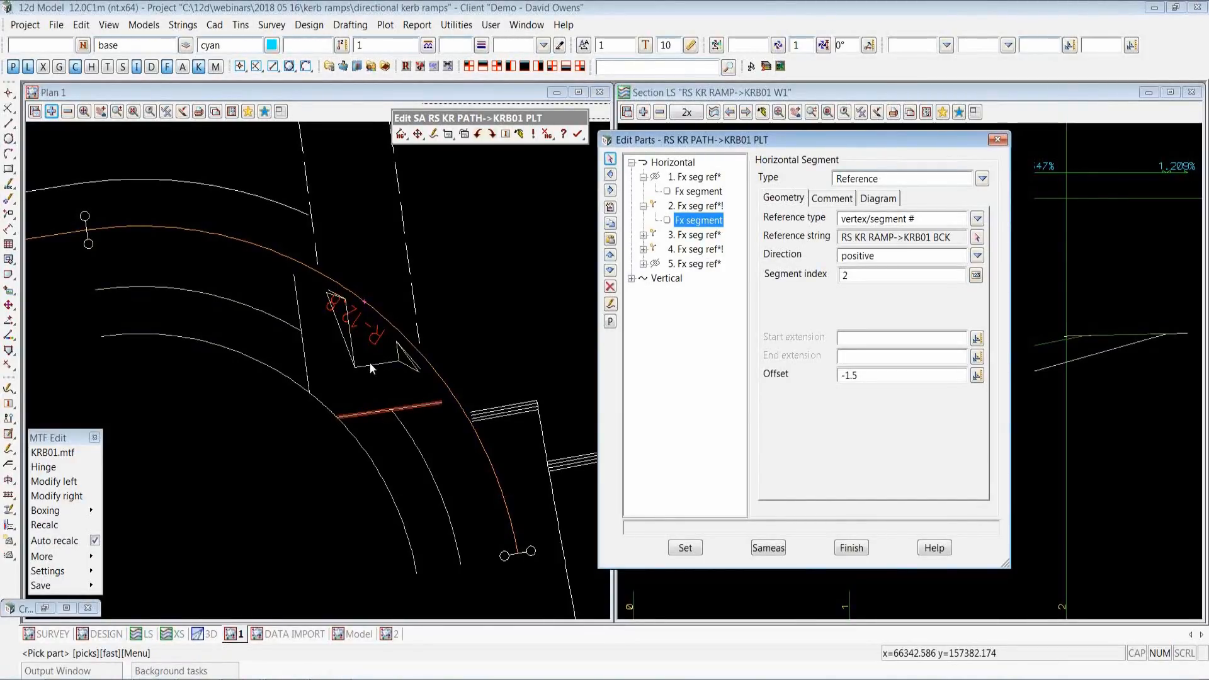
pyautogui.click(700, 234)
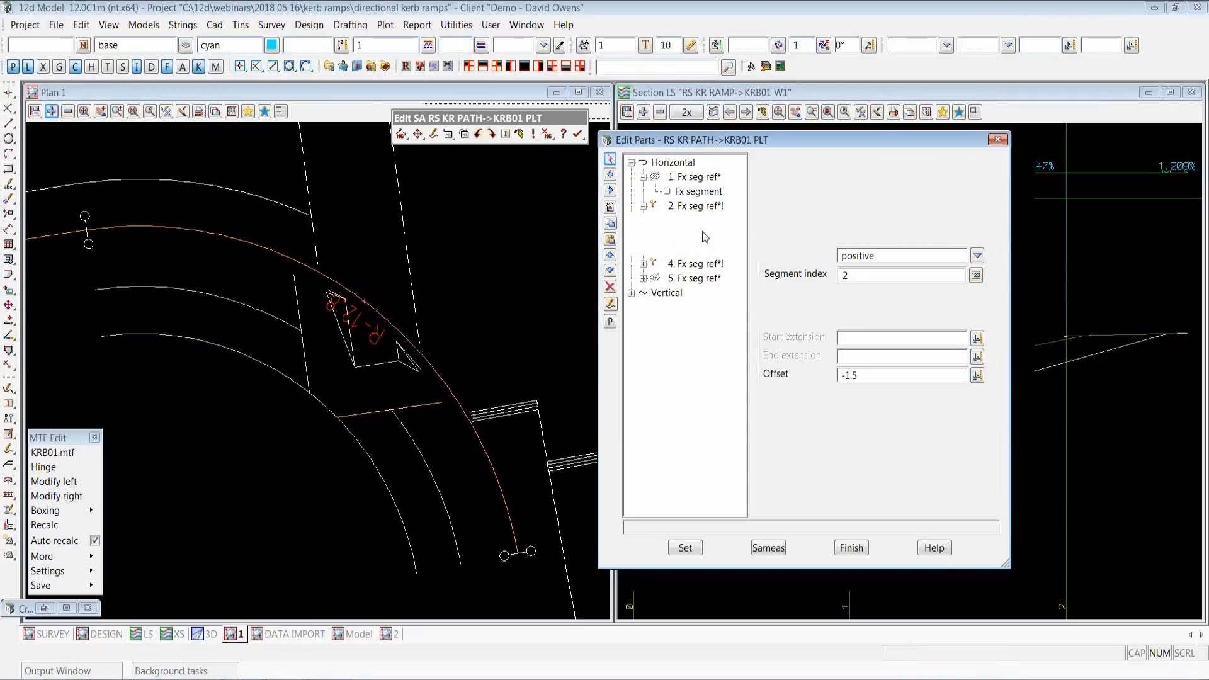
pyautogui.click(608, 303)
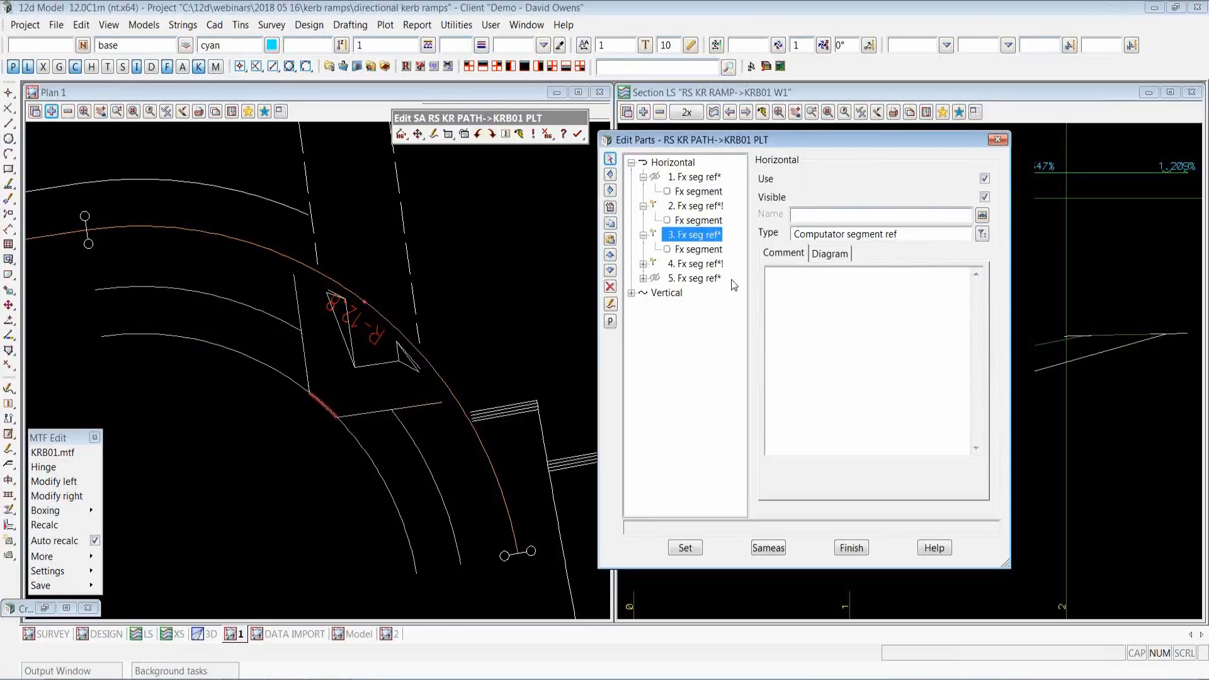
pyautogui.click(714, 265)
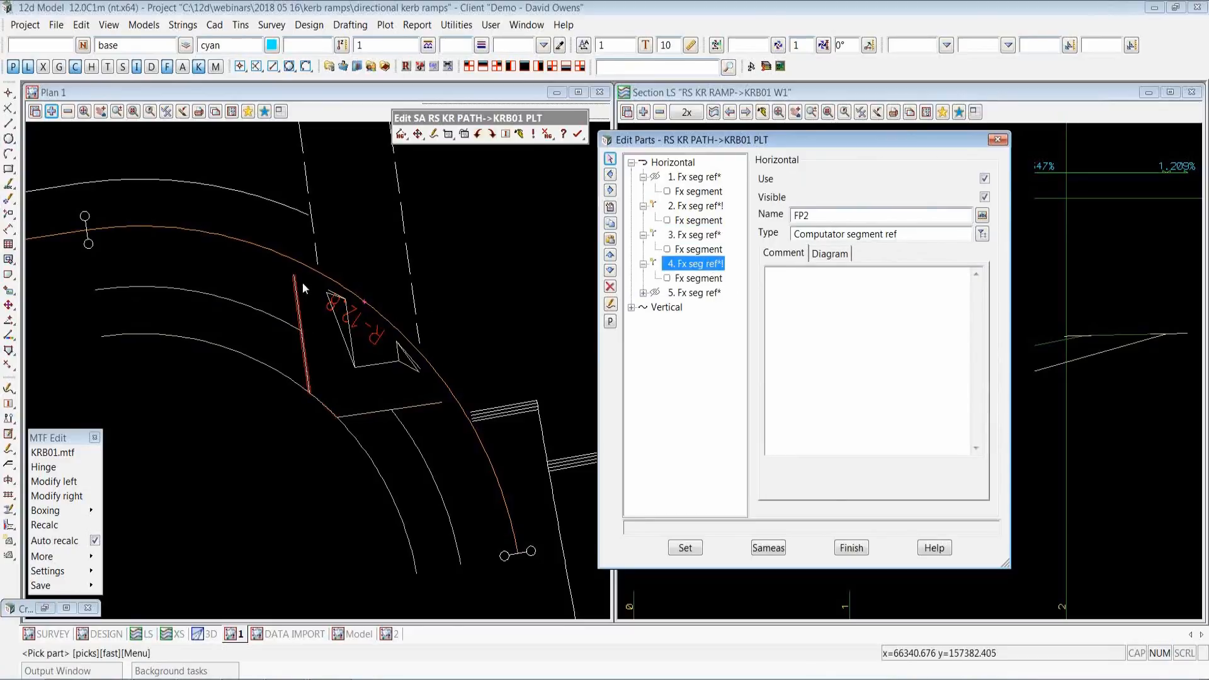
pyautogui.click(701, 281)
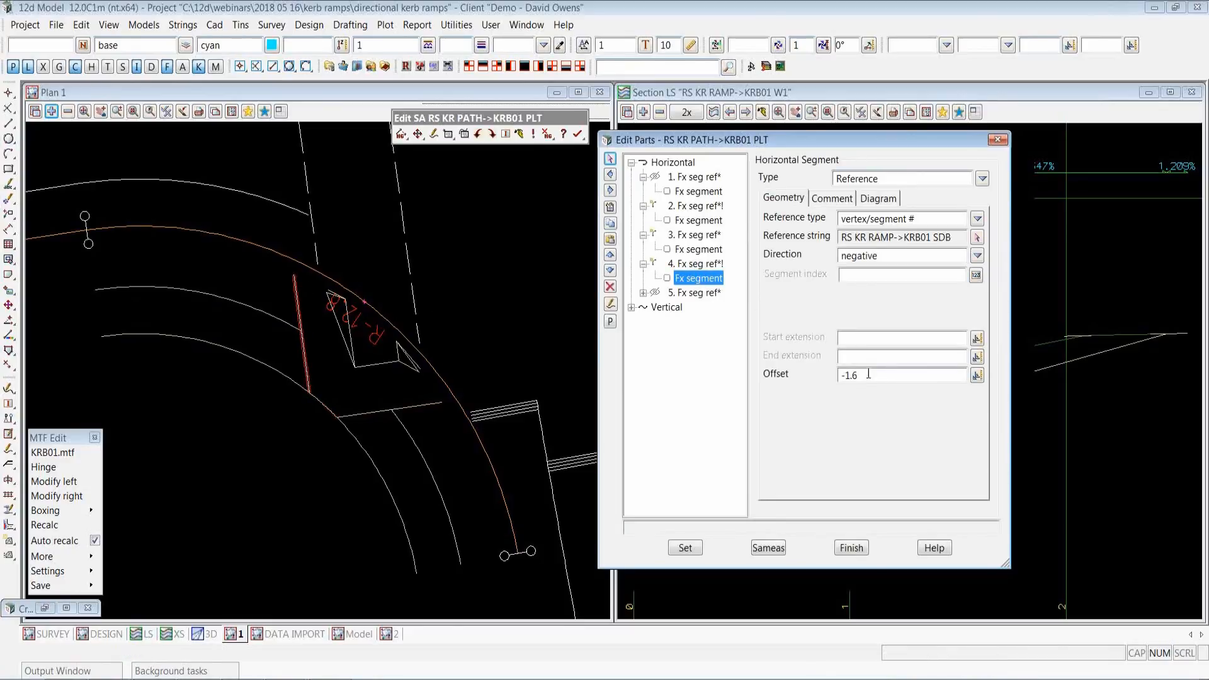
pyautogui.click(931, 237)
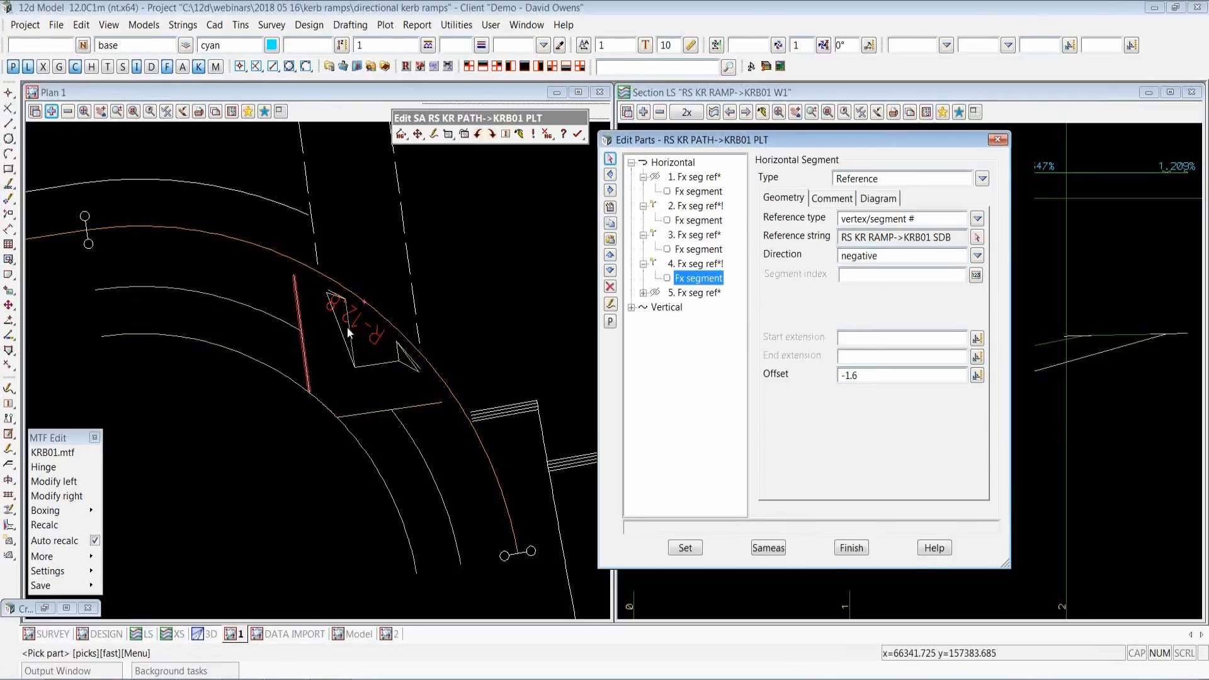
pyautogui.click(710, 295)
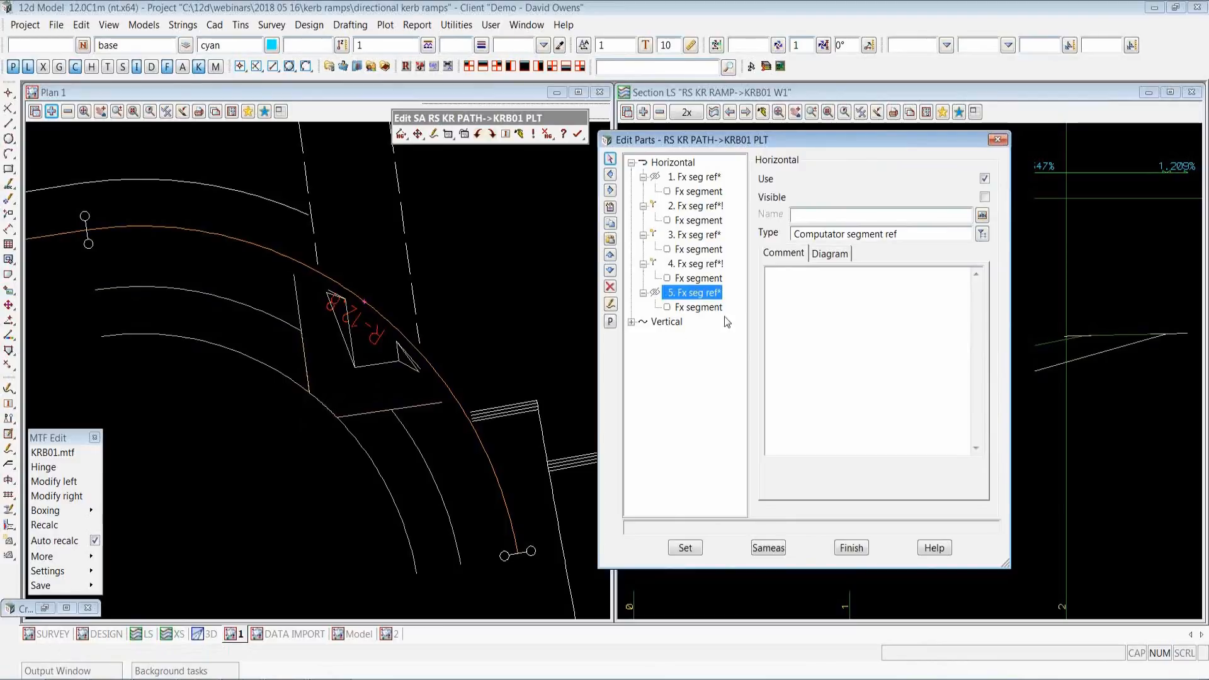
pyautogui.click(708, 309)
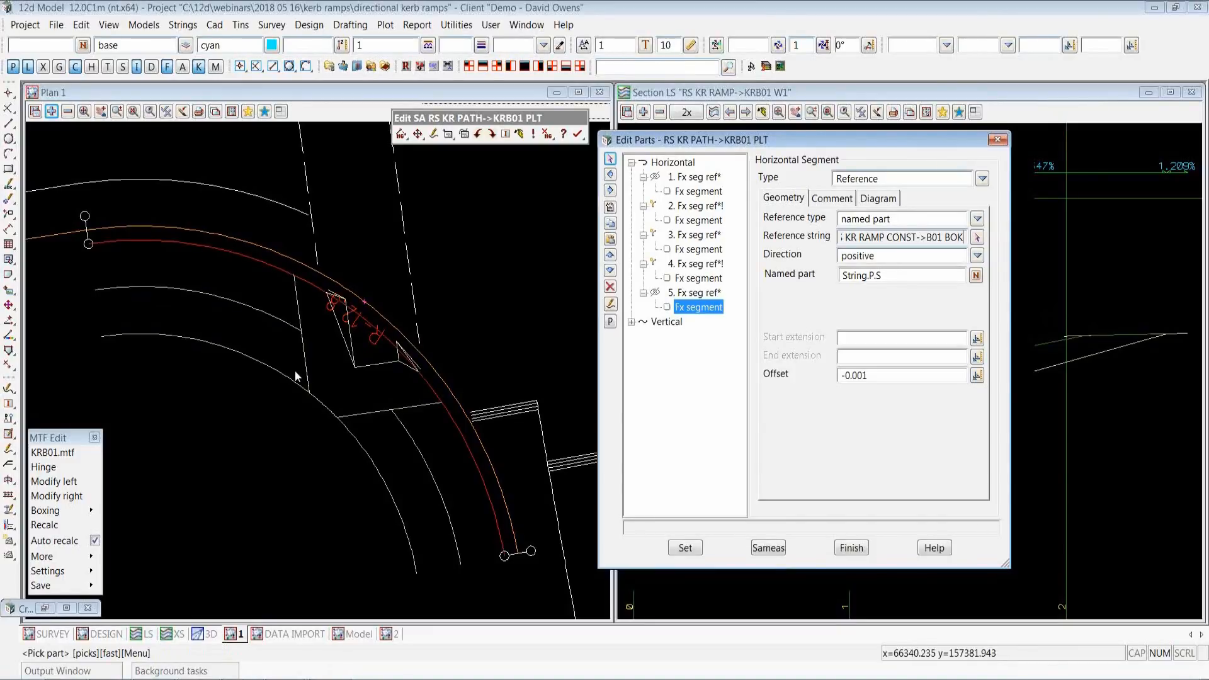
# Inspect the Tin Drape Ex settings of the KRB01 PLT string's vertical fixed points and close its parts editor
pyautogui.click(631, 322)
pyautogui.doubleClick(676, 341)
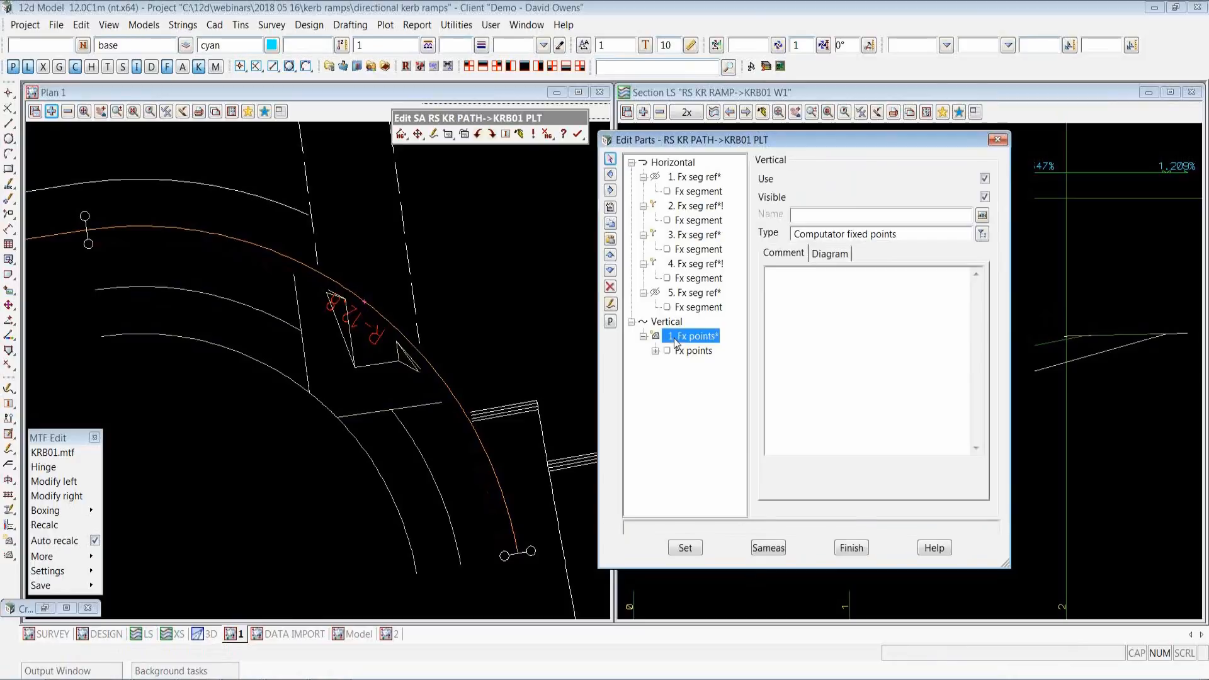
pyautogui.click(693, 351)
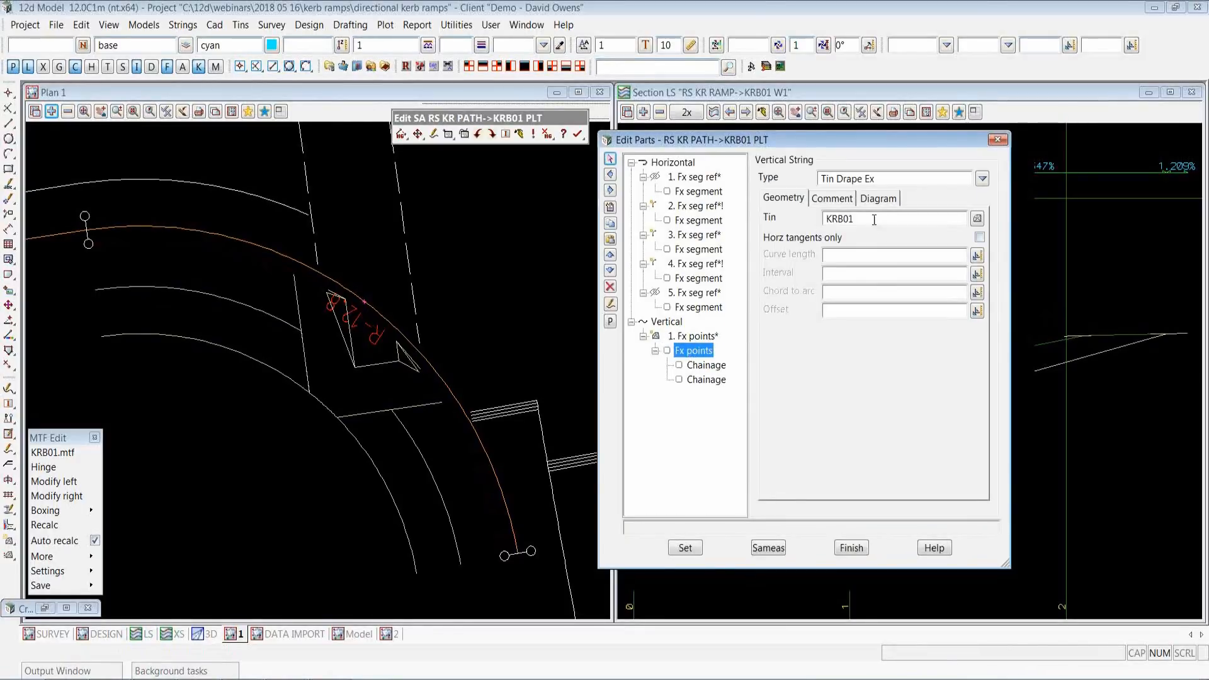
pyautogui.click(823, 223)
pyautogui.click(851, 549)
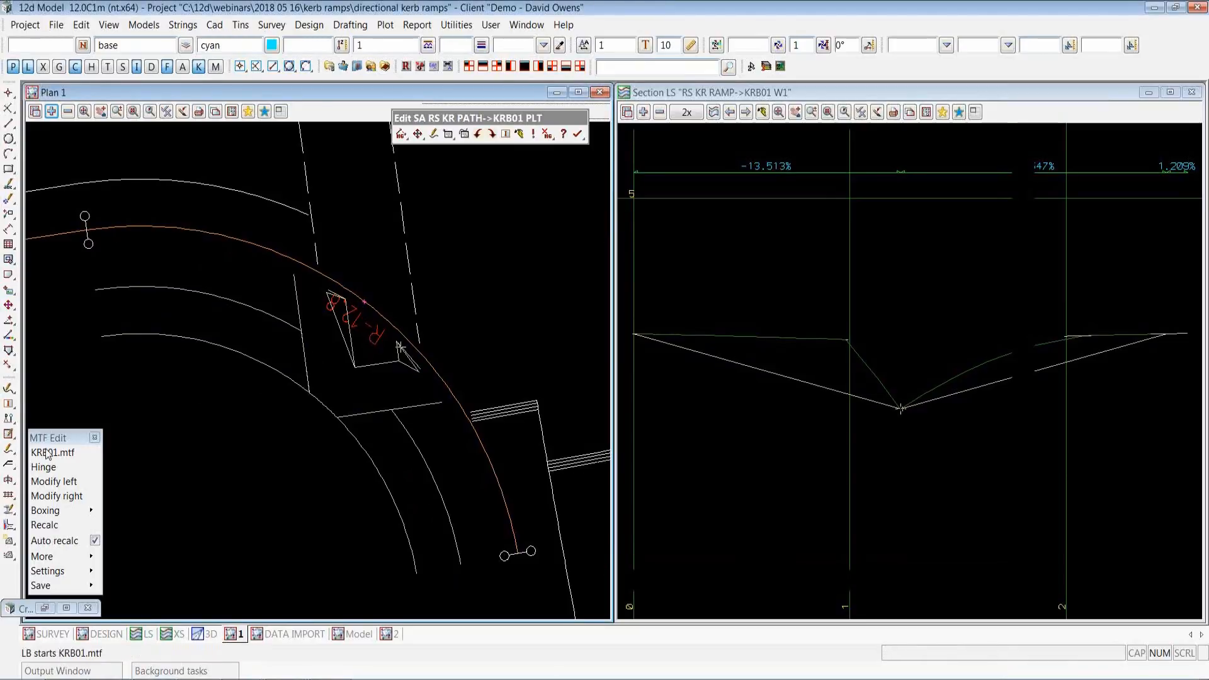
# Open the KRB01 FP1 footpath string for super alignment editing and show its parts list beside the plan
pyautogui.click(8, 449)
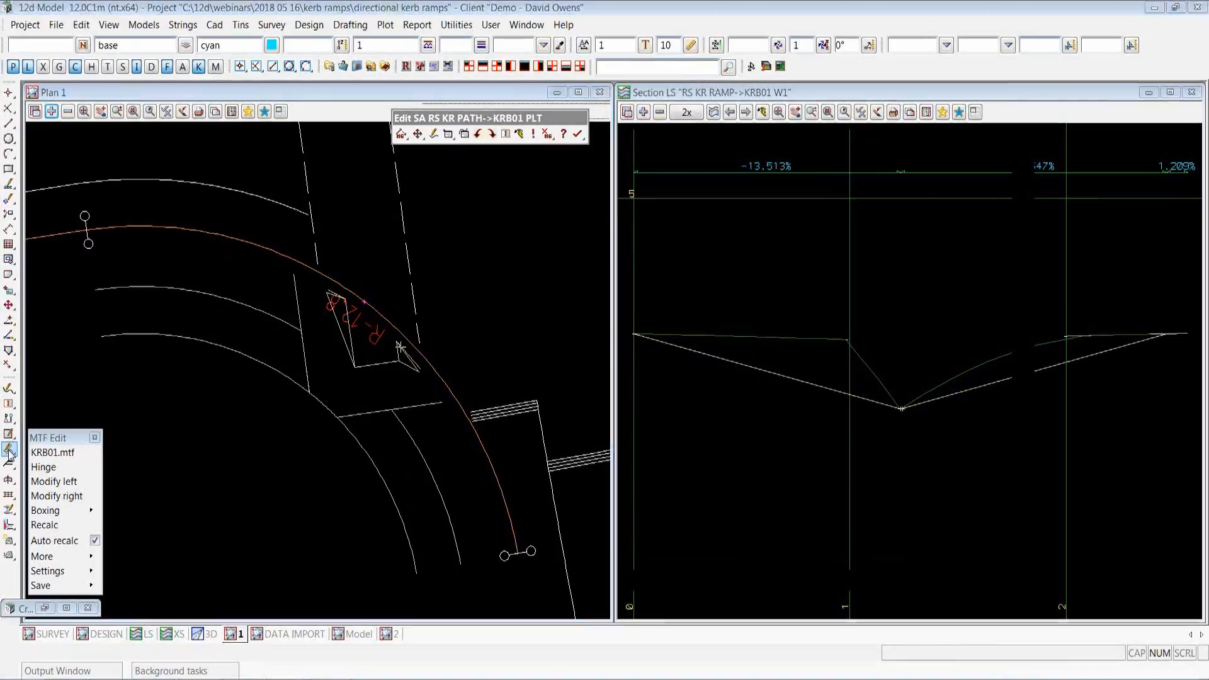
pyautogui.click(439, 489)
pyautogui.middleClick(439, 492)
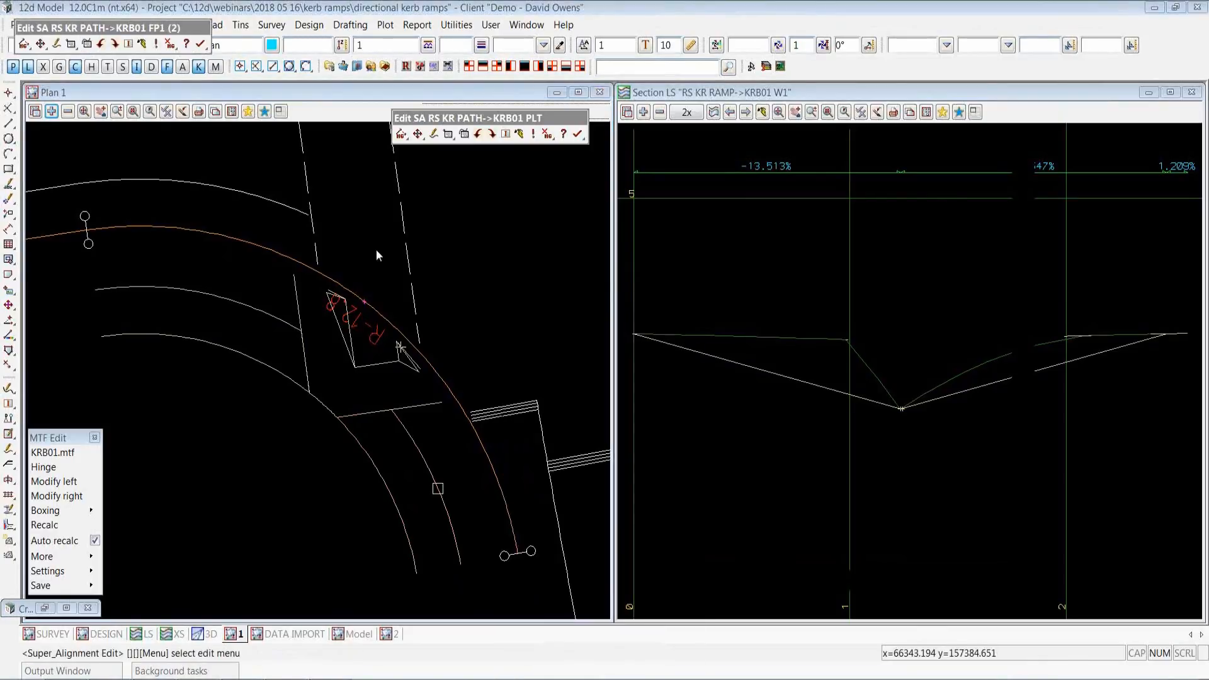
pyautogui.moveTo(305, 151); pyautogui.dragTo(327, 142)
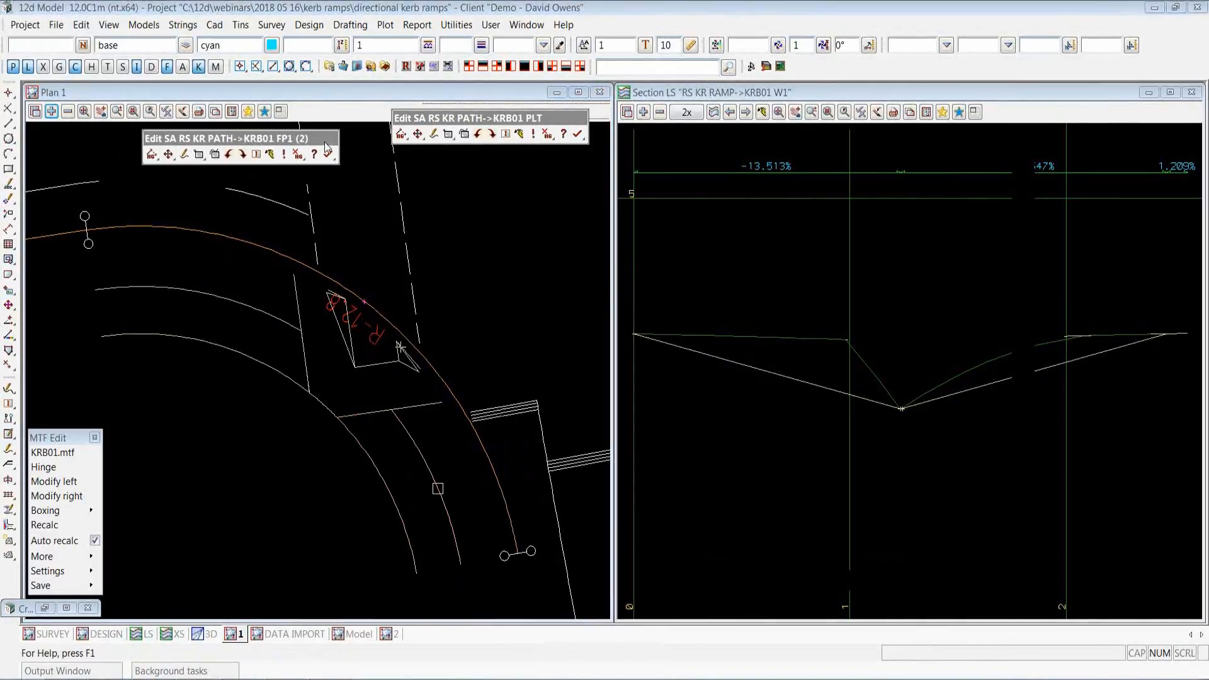
pyautogui.click(198, 154)
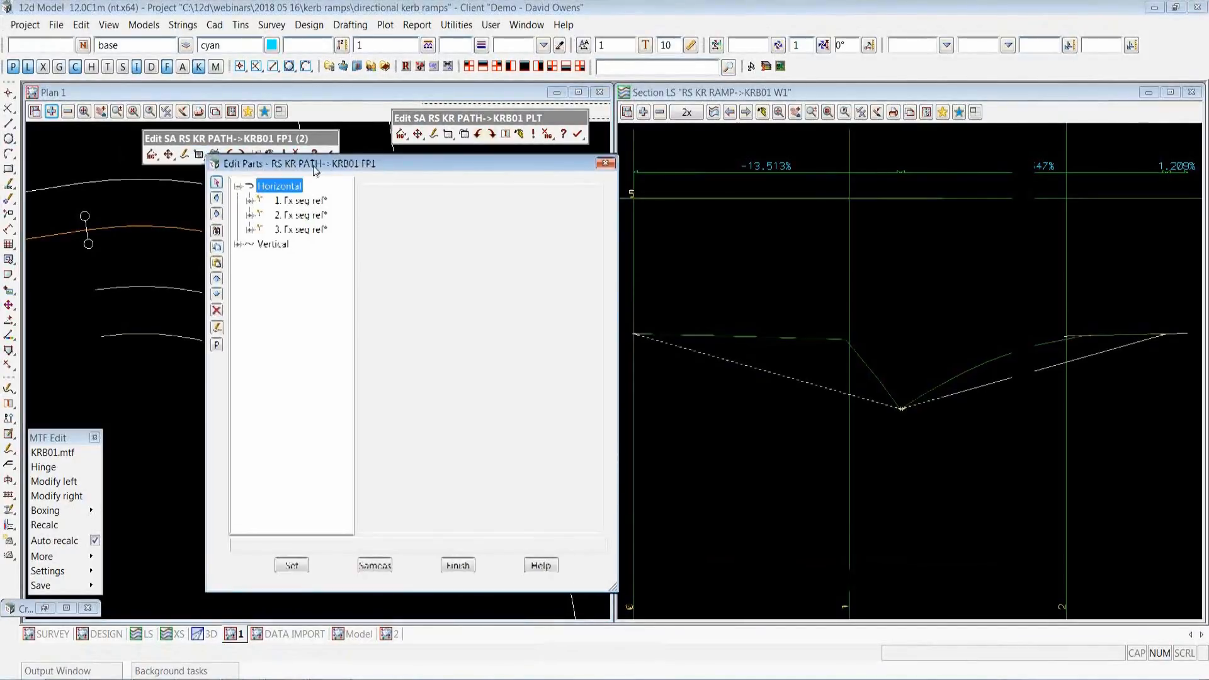
pyautogui.moveTo(313, 165); pyautogui.dragTo(725, 155)
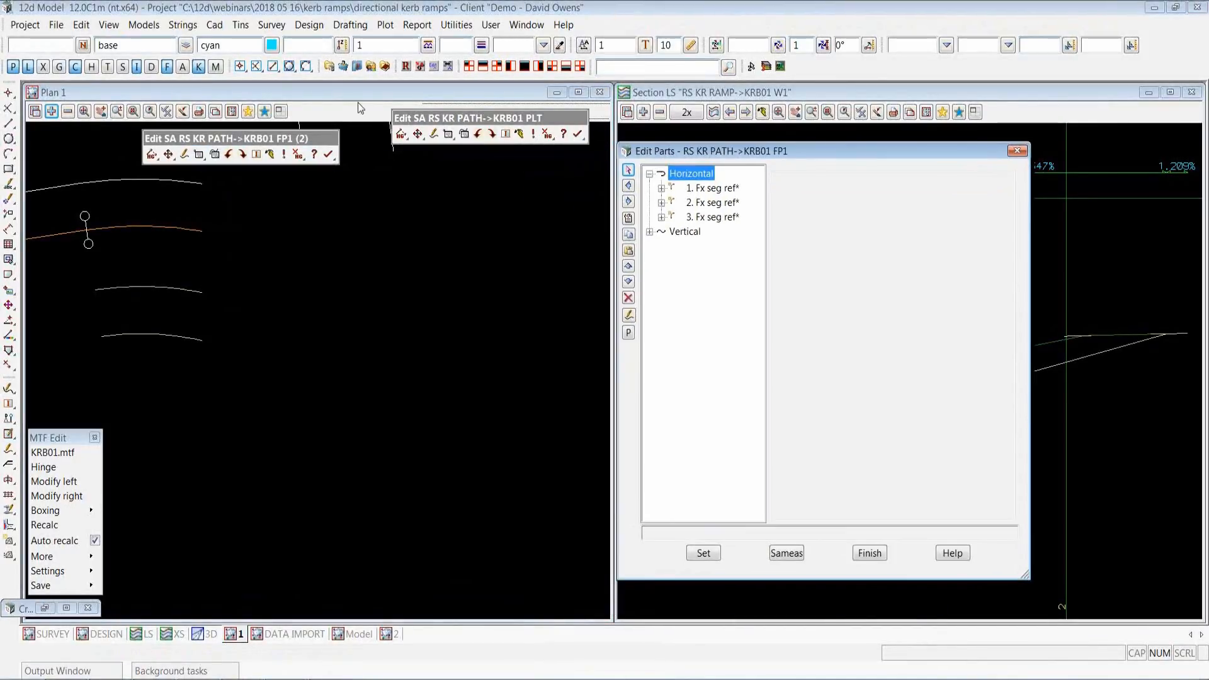
# Examine the reference strings, named parts, directions and offsets of the three horizontal segments in the KRB01 FP1 string
pyautogui.click(715, 202)
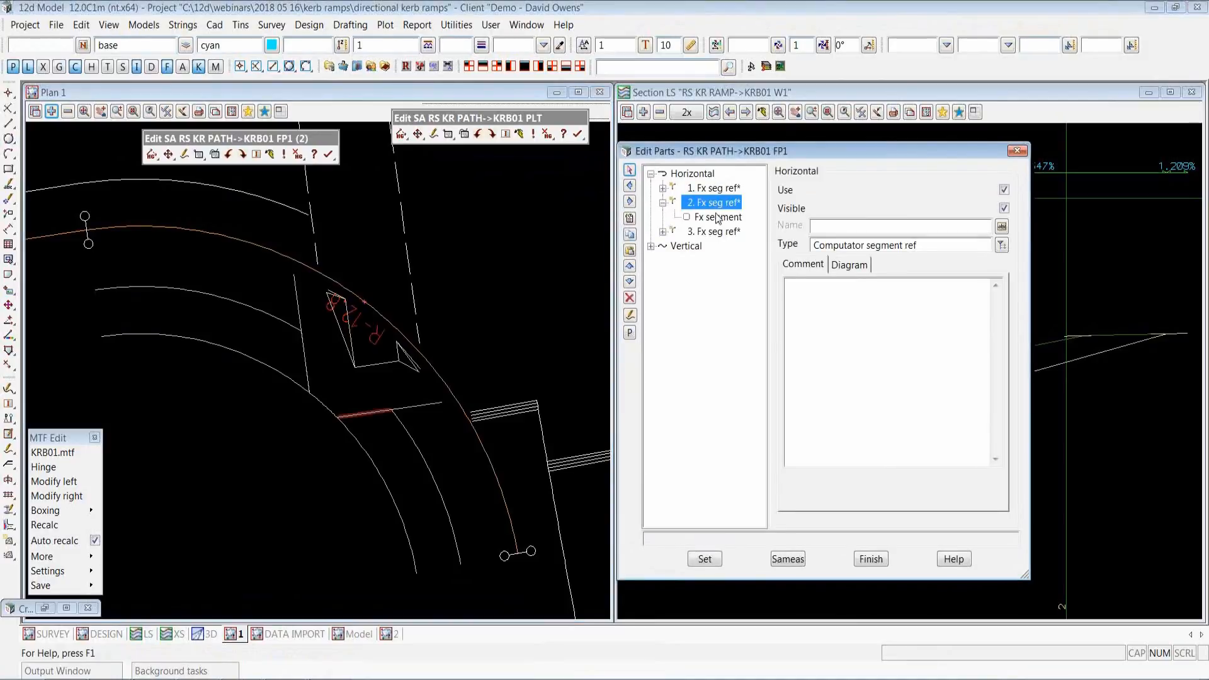
pyautogui.click(718, 220)
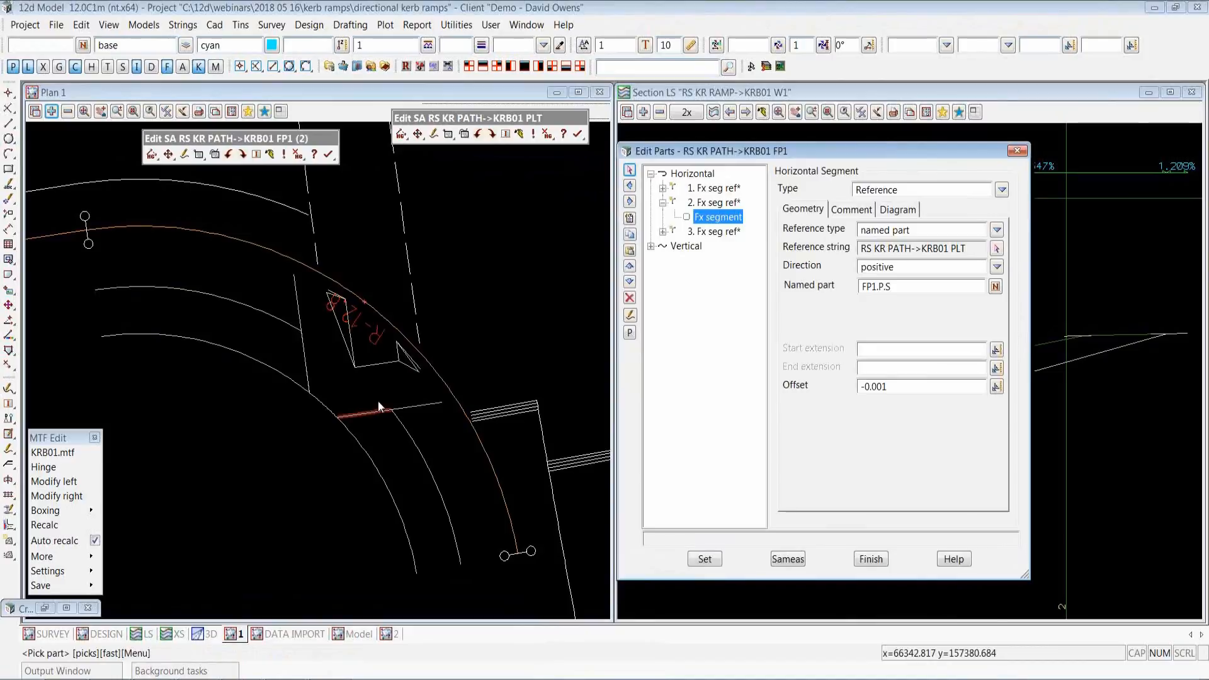
pyautogui.click(715, 232)
pyautogui.click(724, 247)
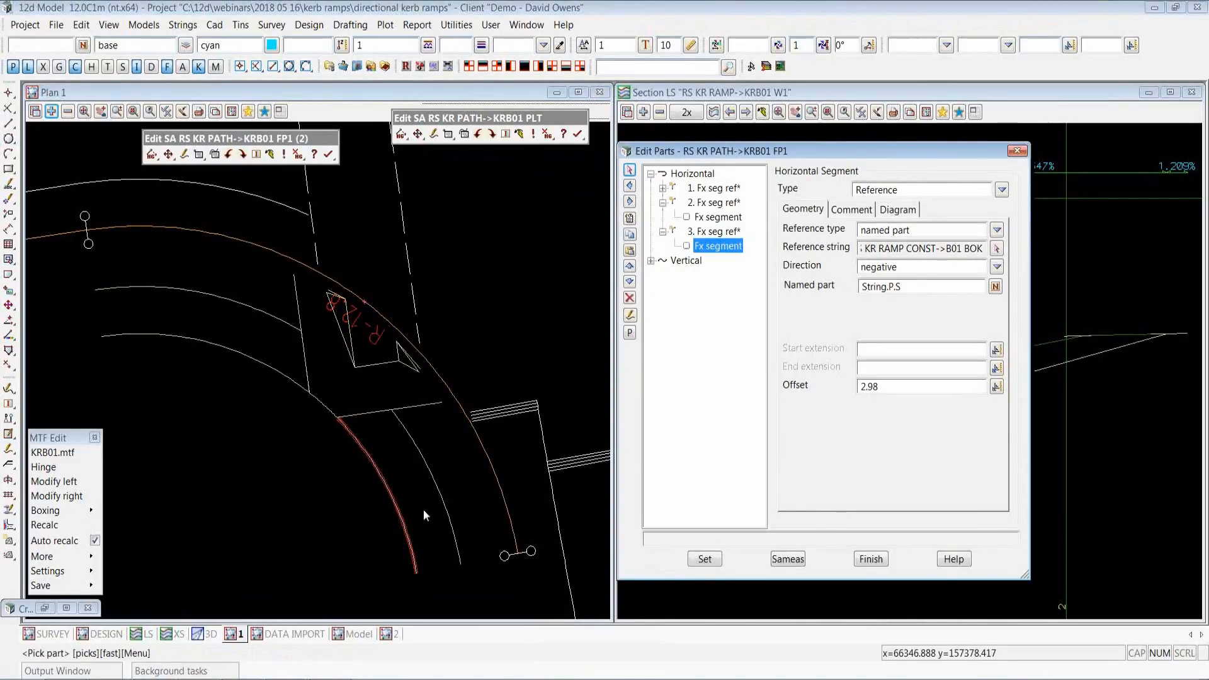
pyautogui.click(714, 188)
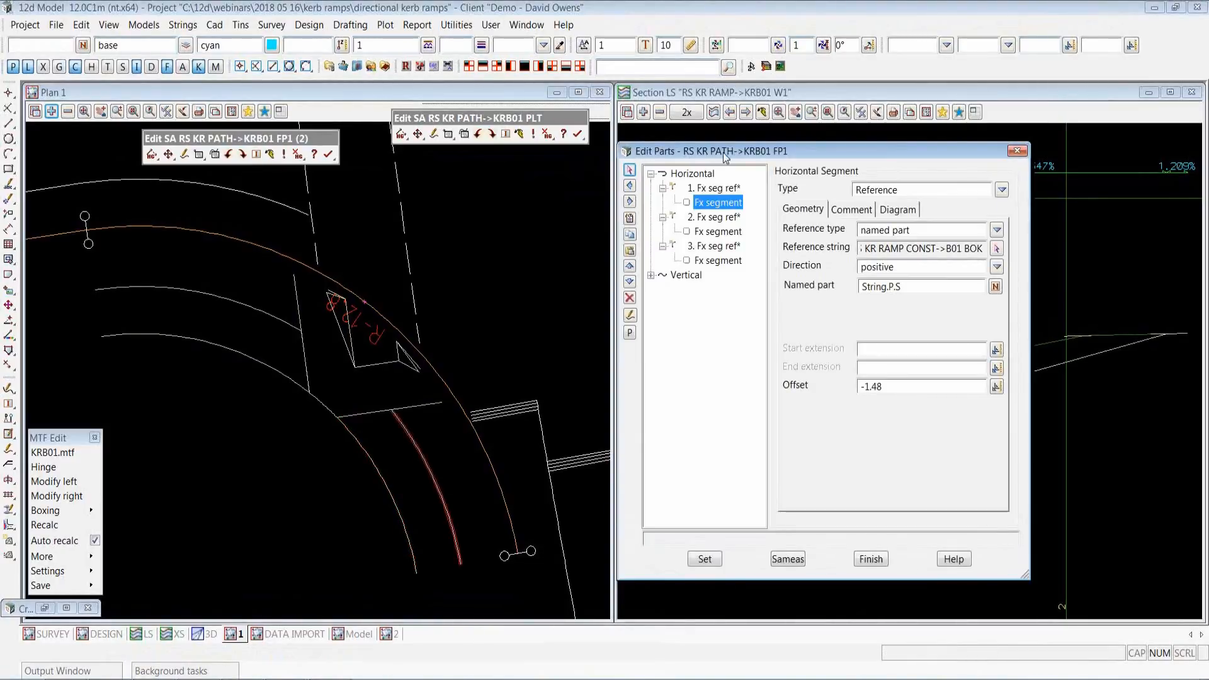
pyautogui.click(710, 218)
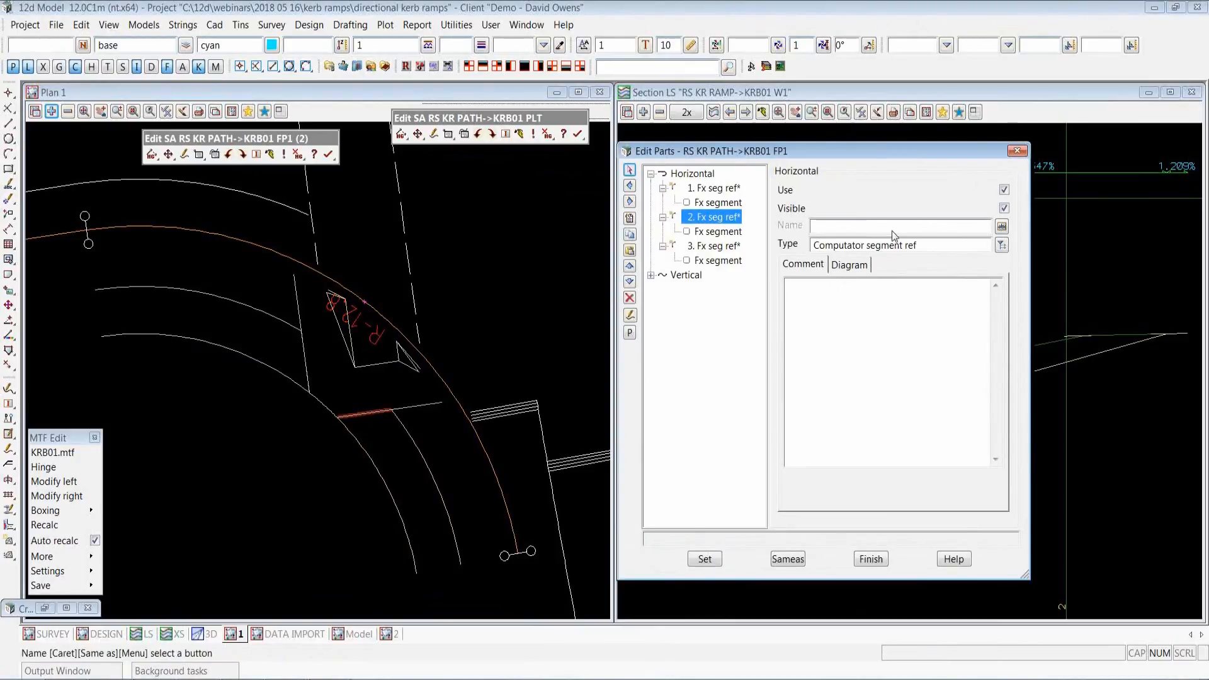
pyautogui.click(717, 232)
pyautogui.doubleClick(888, 387)
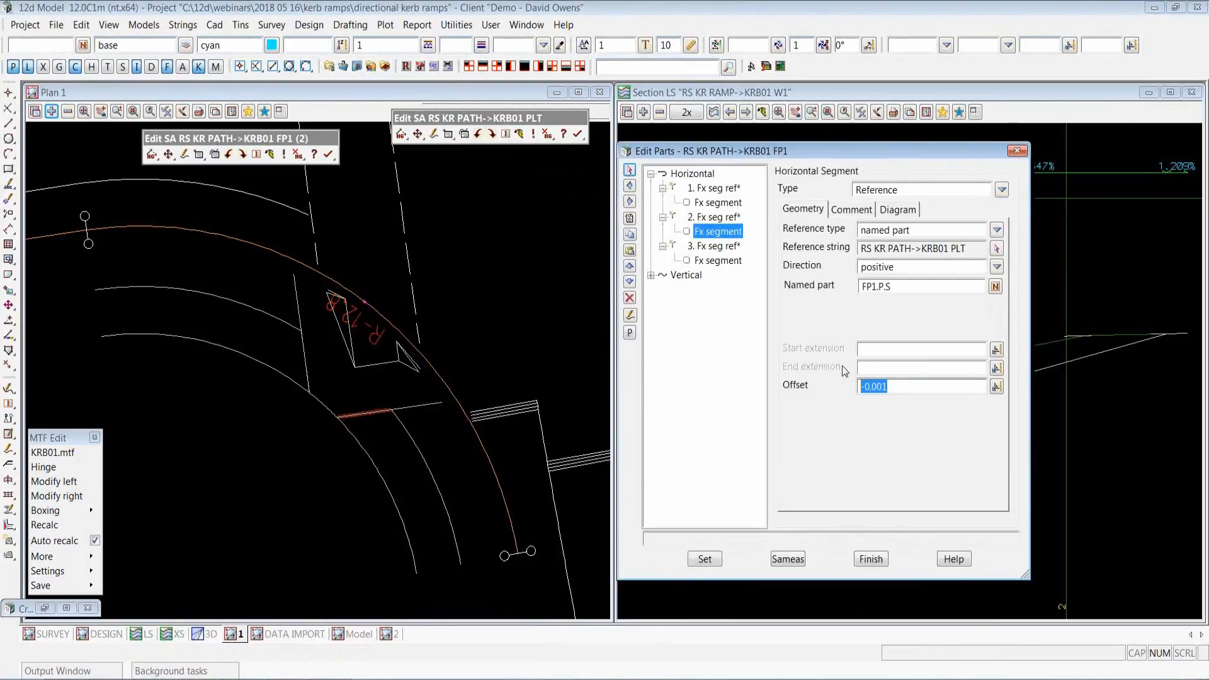
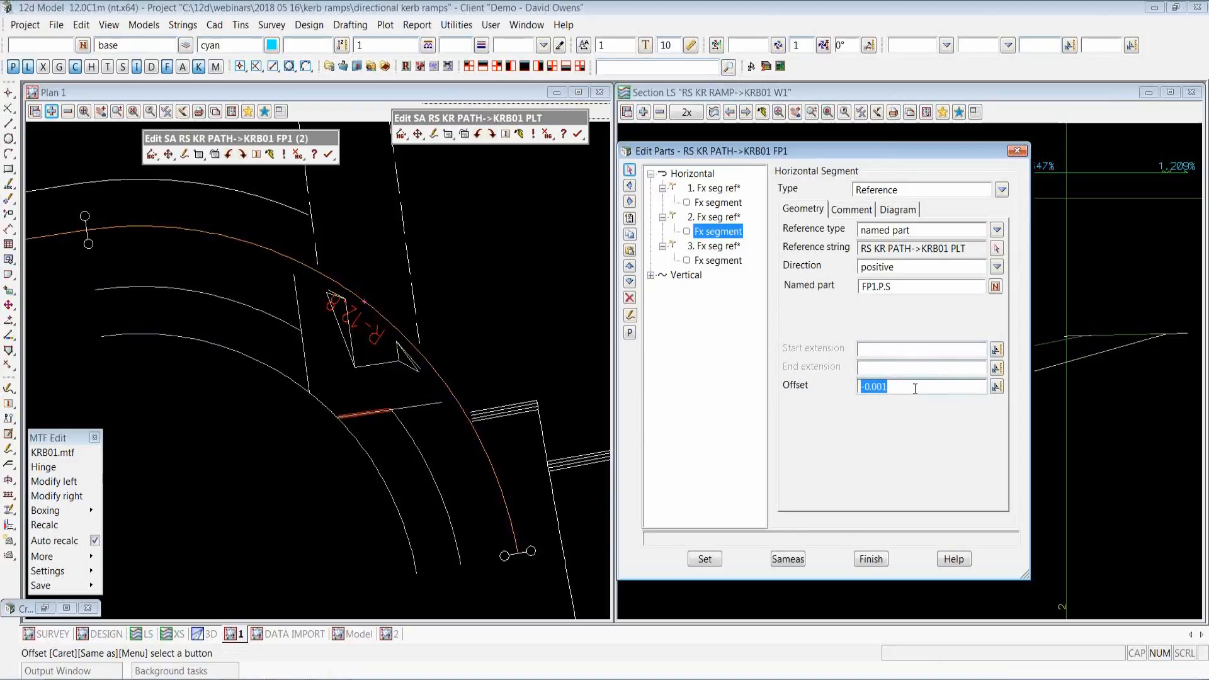
pyautogui.click(899, 387)
pyautogui.click(726, 262)
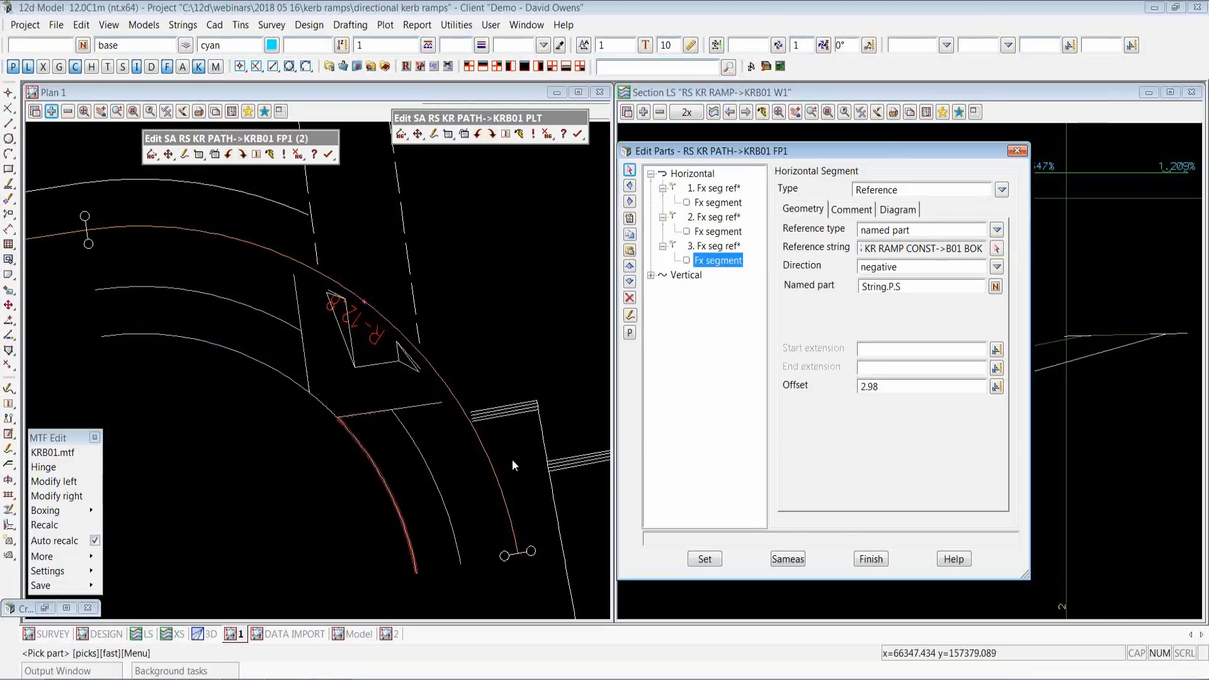
# Inspect the tin drape settings of the KRB01 FP1 string's vertical fixed points and close its parts editor
pyautogui.click(653, 276)
pyautogui.click(705, 289)
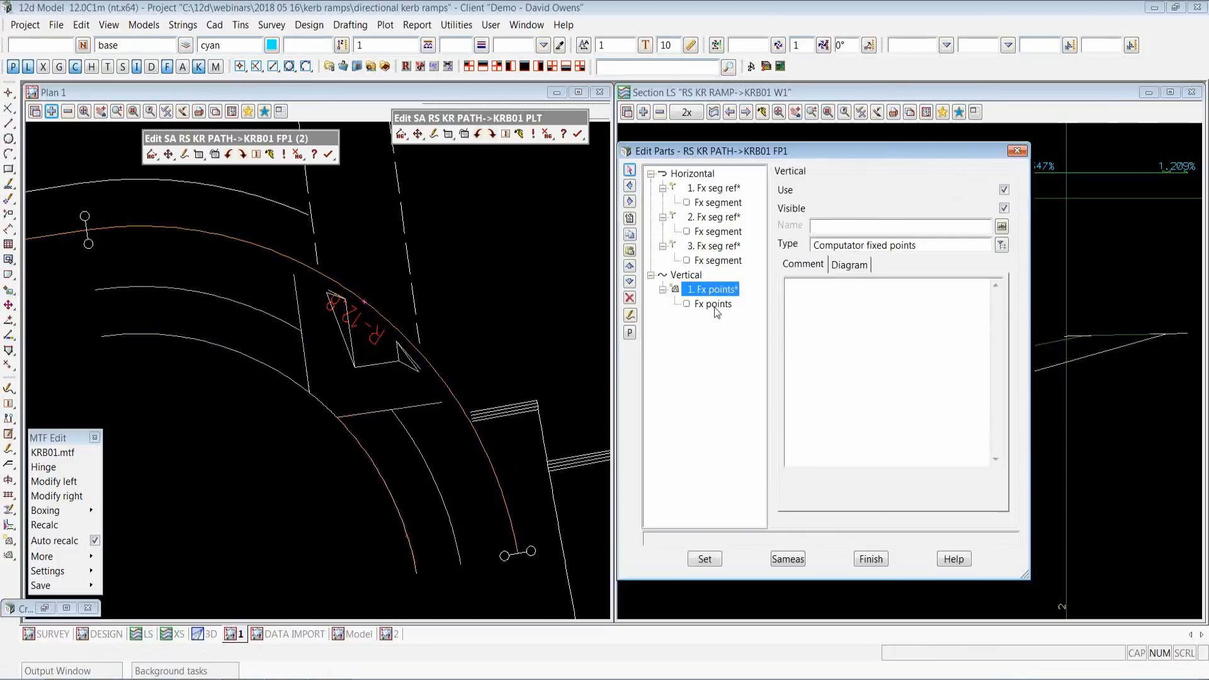
pyautogui.click(719, 305)
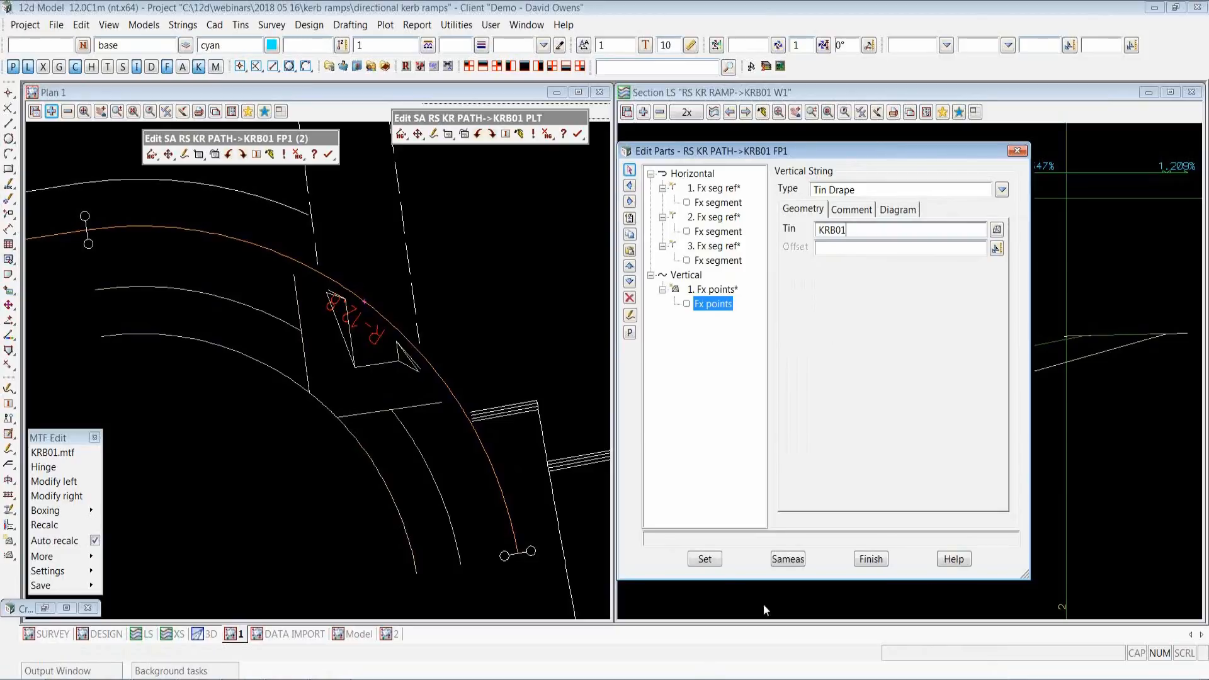
pyautogui.click(872, 559)
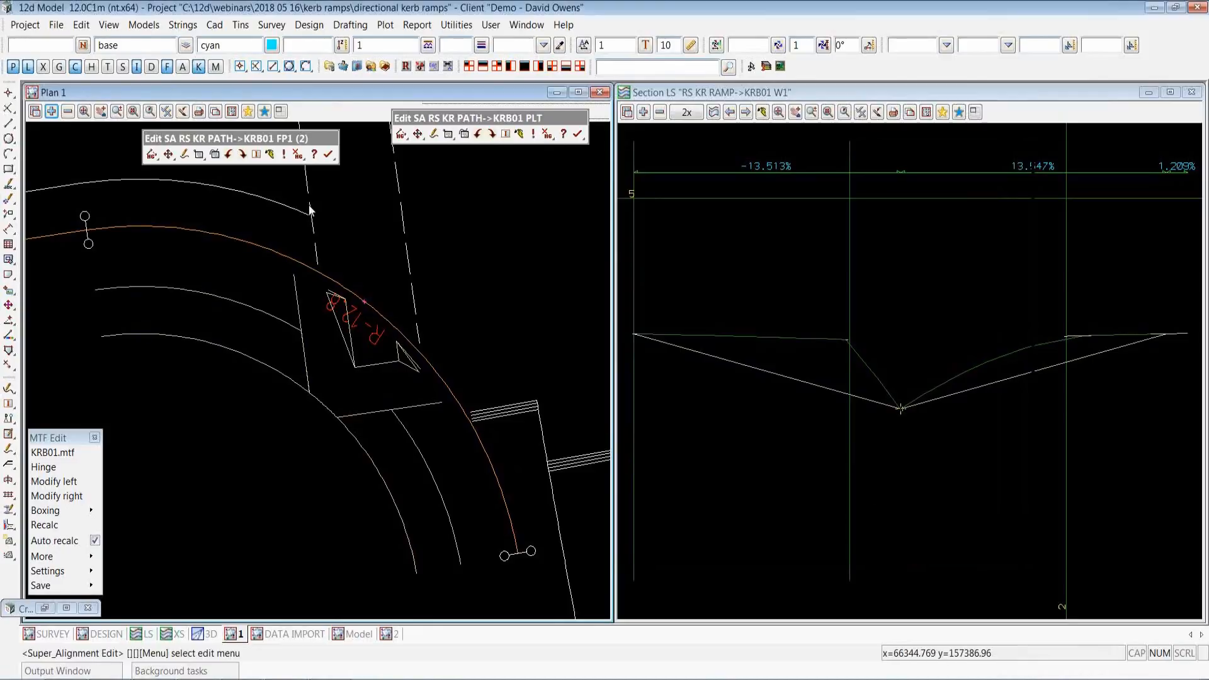
# Finish the super alignment edits of both the KRB01 FP1 and KRB01 PLT strings
pyautogui.click(328, 155)
pyautogui.click(366, 206)
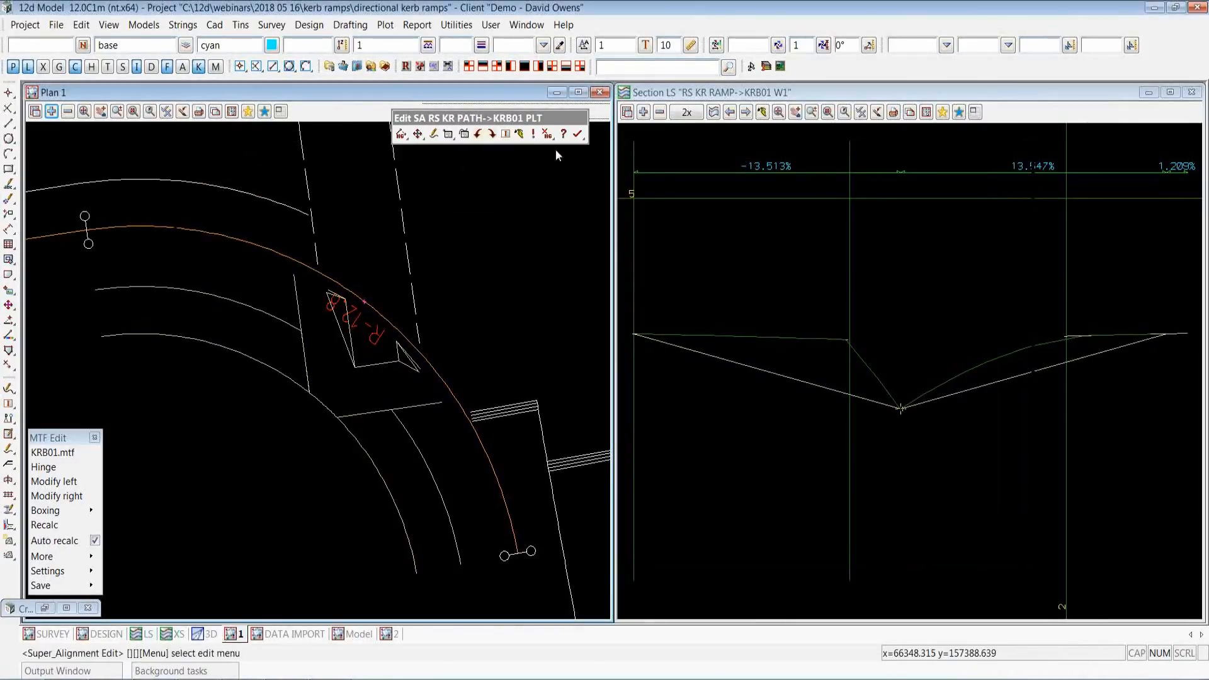
pyautogui.click(577, 134)
pyautogui.click(611, 180)
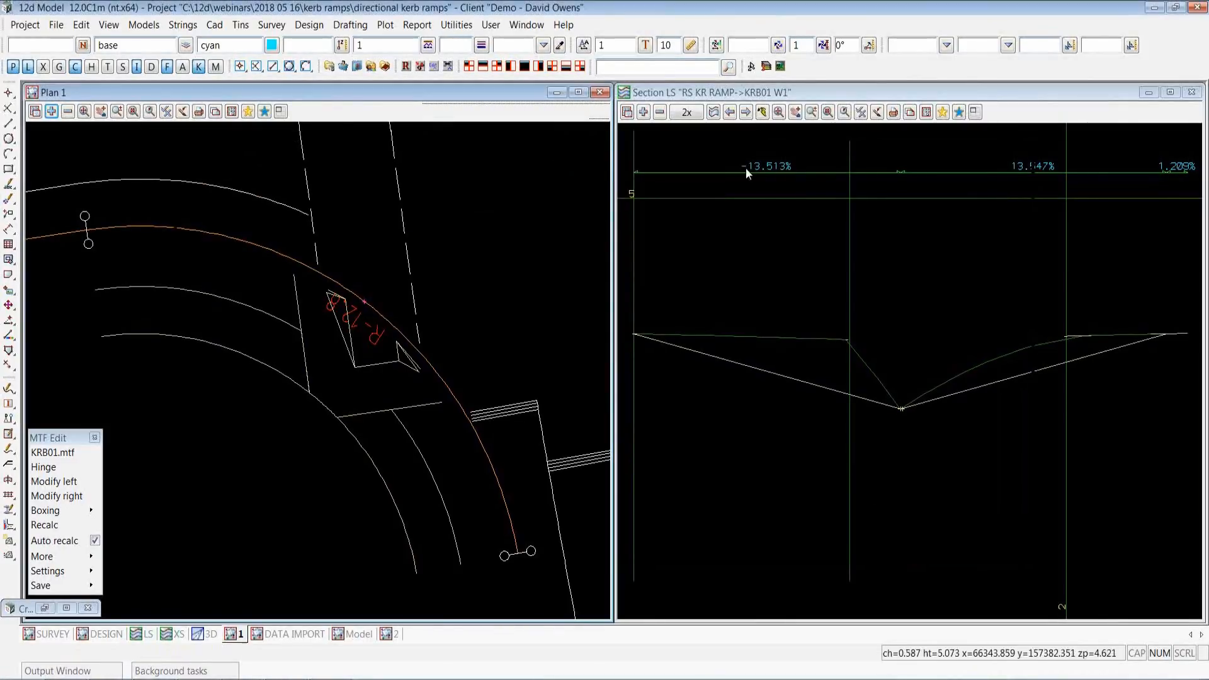
# Switch from the long section to the 3D perspective view and remove all models from it
pyautogui.click(210, 635)
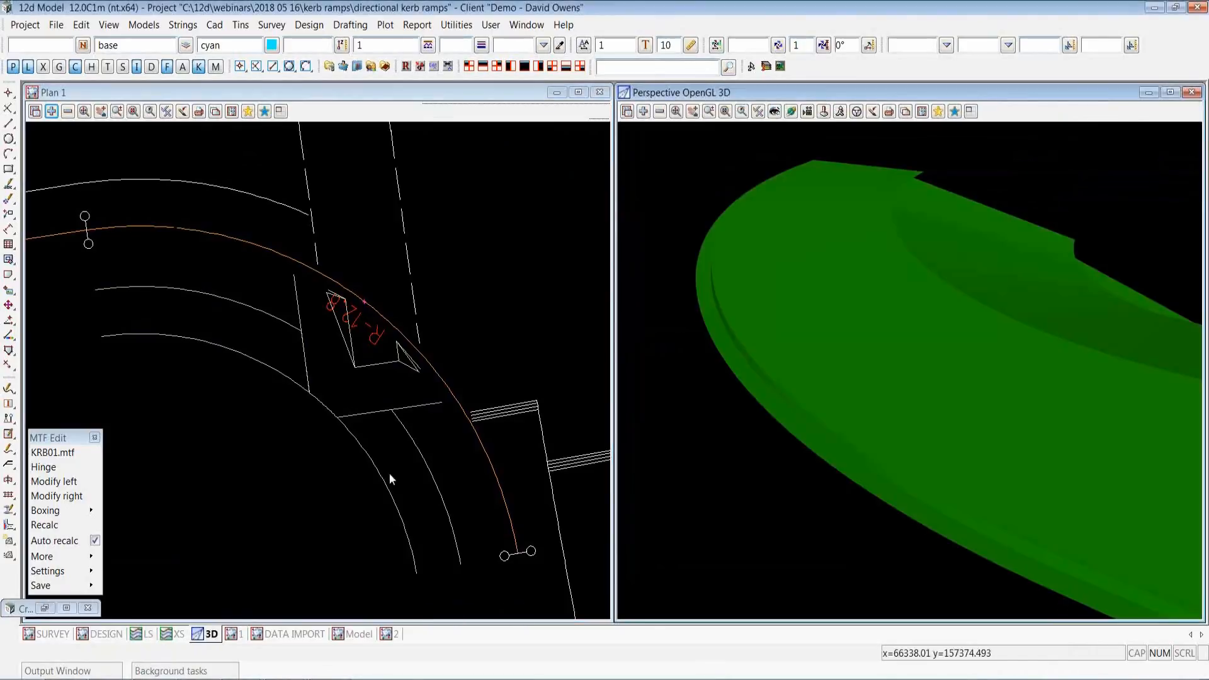
pyautogui.click(663, 114)
pyautogui.doubleClick(702, 195)
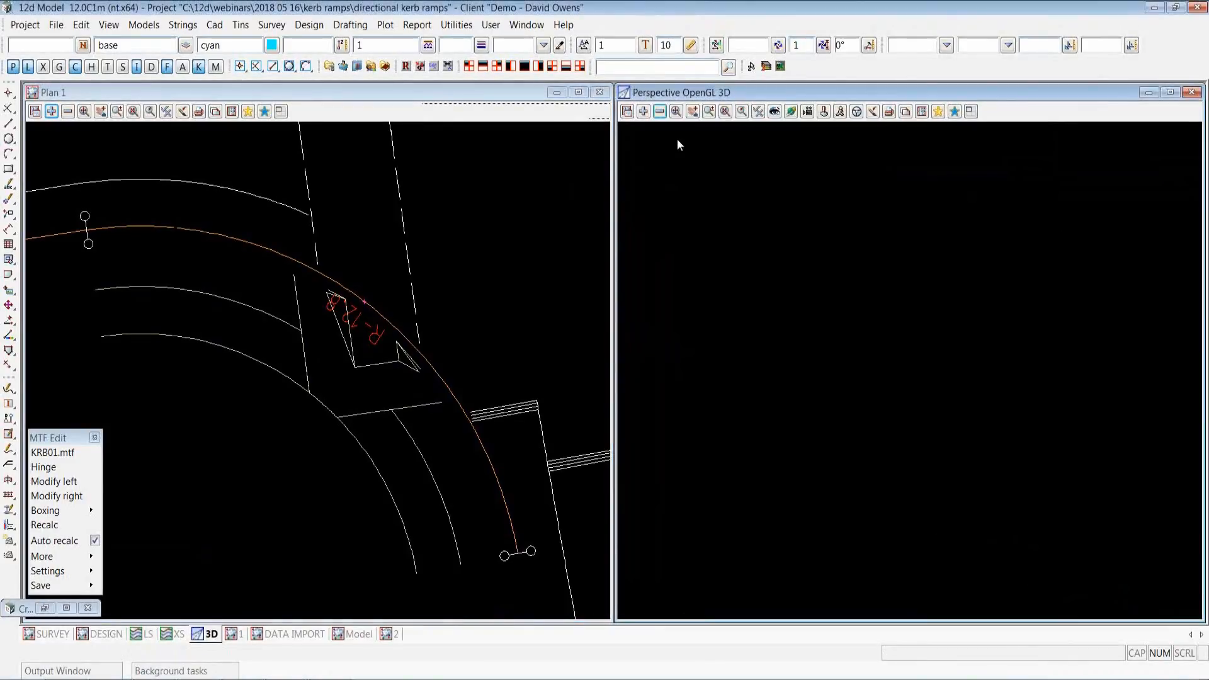
# Add the kerb ramp model and the surrounding path string model to the 3D view by picking their strings in plan
pyautogui.click(643, 112)
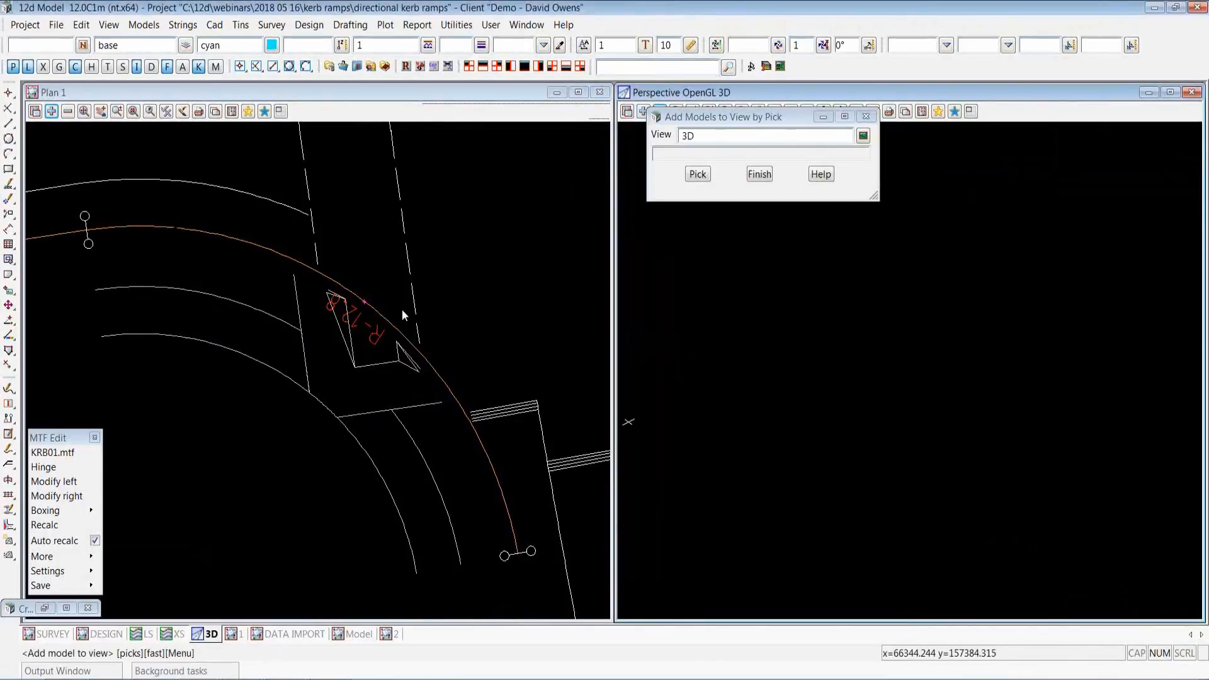
pyautogui.click(356, 336)
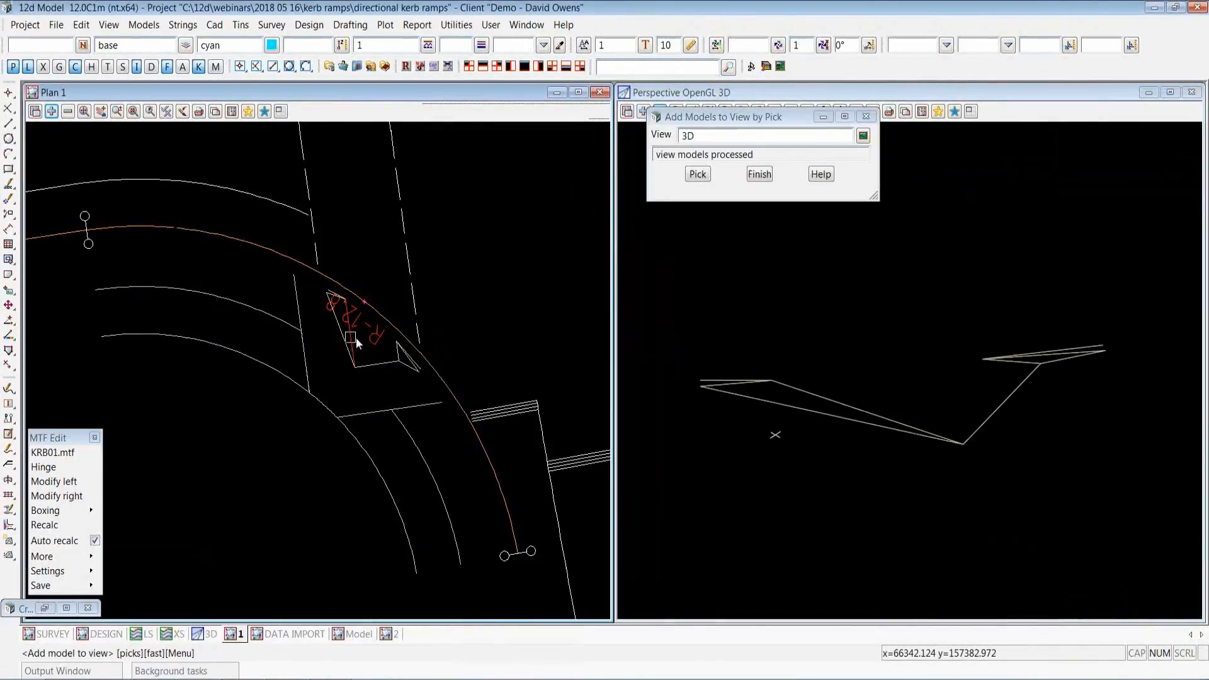
pyautogui.click(287, 322)
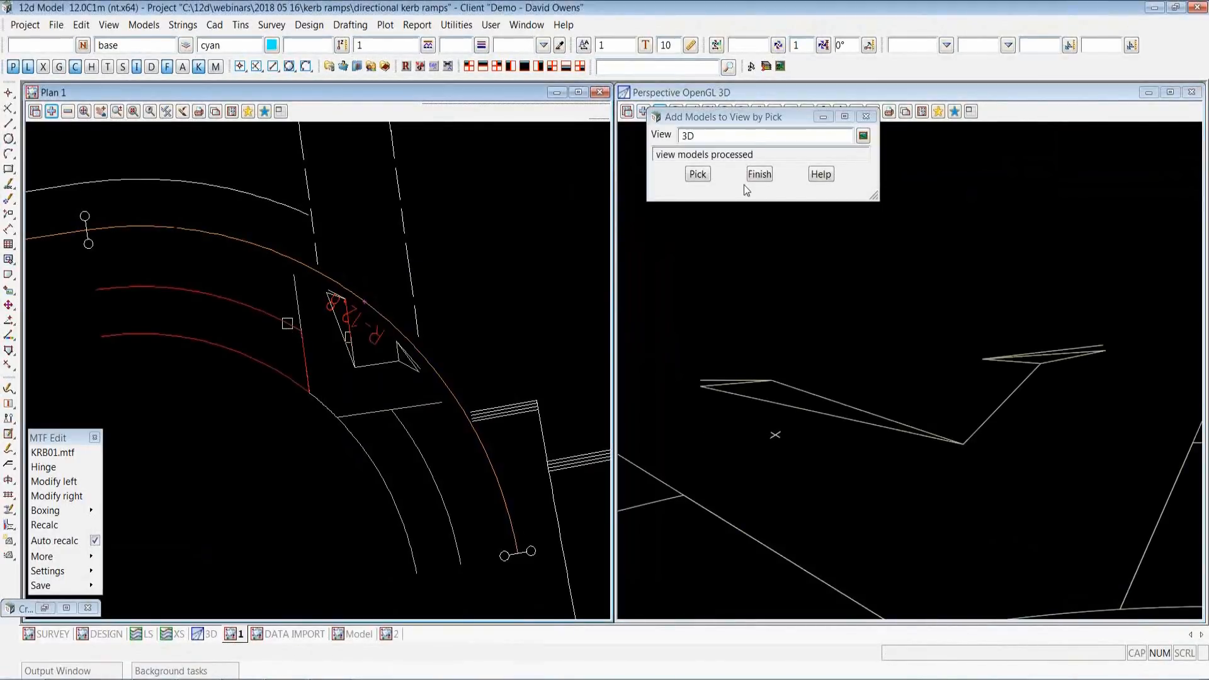
pyautogui.click(759, 173)
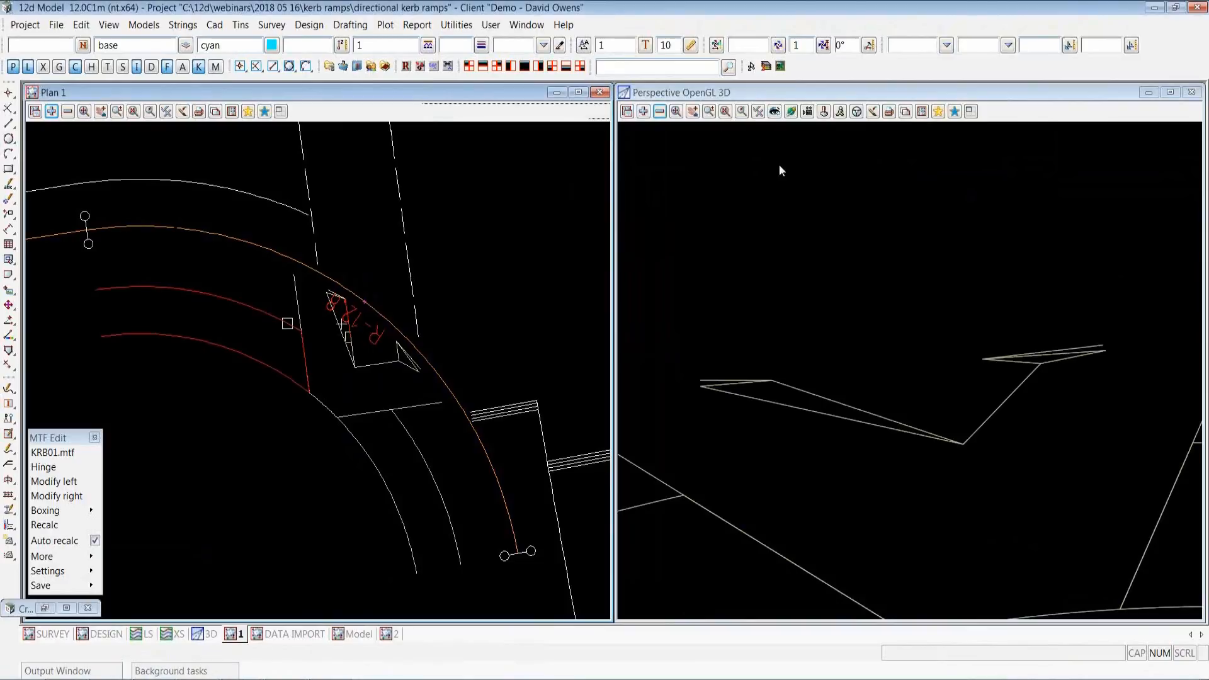
pyautogui.click(787, 263)
pyautogui.scroll(-5, 818, 383)
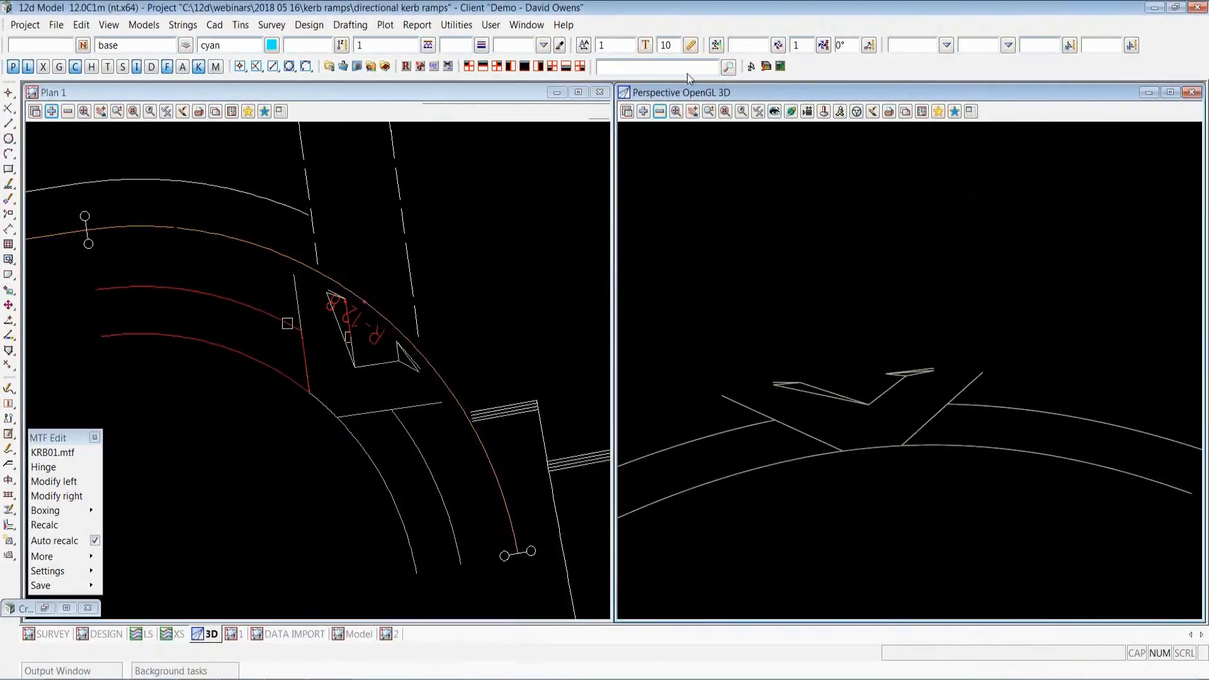
# Add the kerb return alignment's model to the 3D view by picking it in plan, and orbit to inspect the ramp
pyautogui.click(643, 111)
pyautogui.click(429, 365)
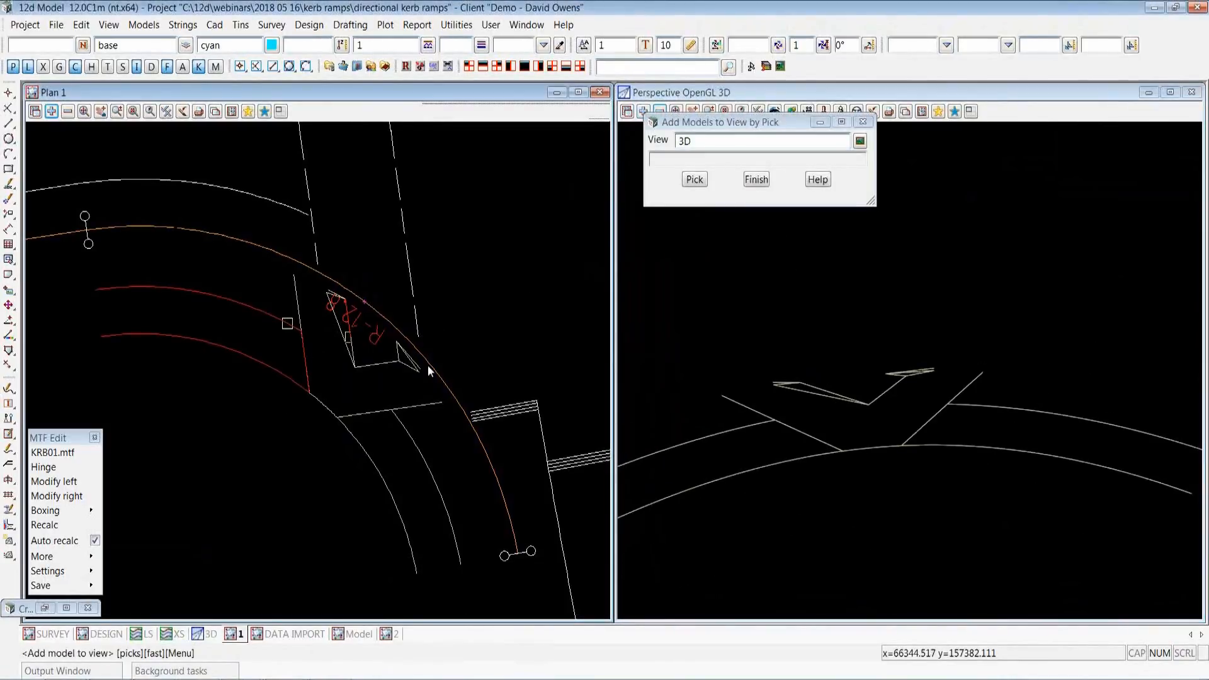
pyautogui.middleClick(430, 365)
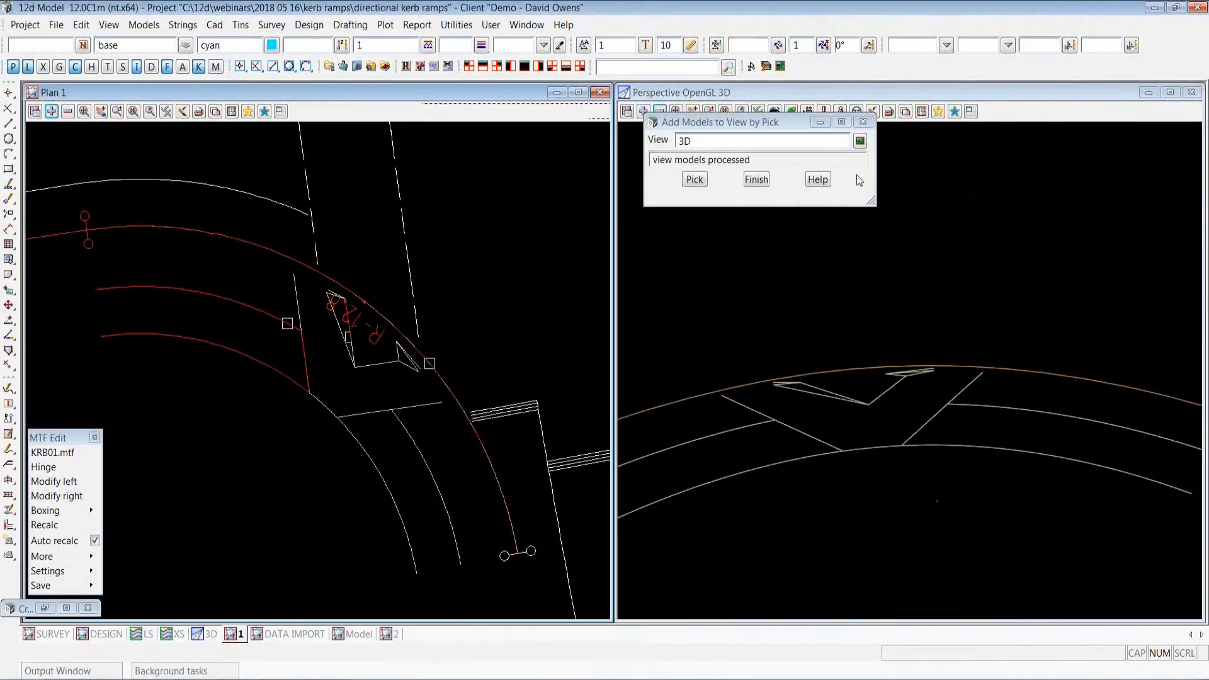
pyautogui.click(756, 179)
pyautogui.click(792, 113)
pyautogui.moveTo(697, 407); pyautogui.dragTo(725, 400)
pyautogui.scroll(5, 794, 351)
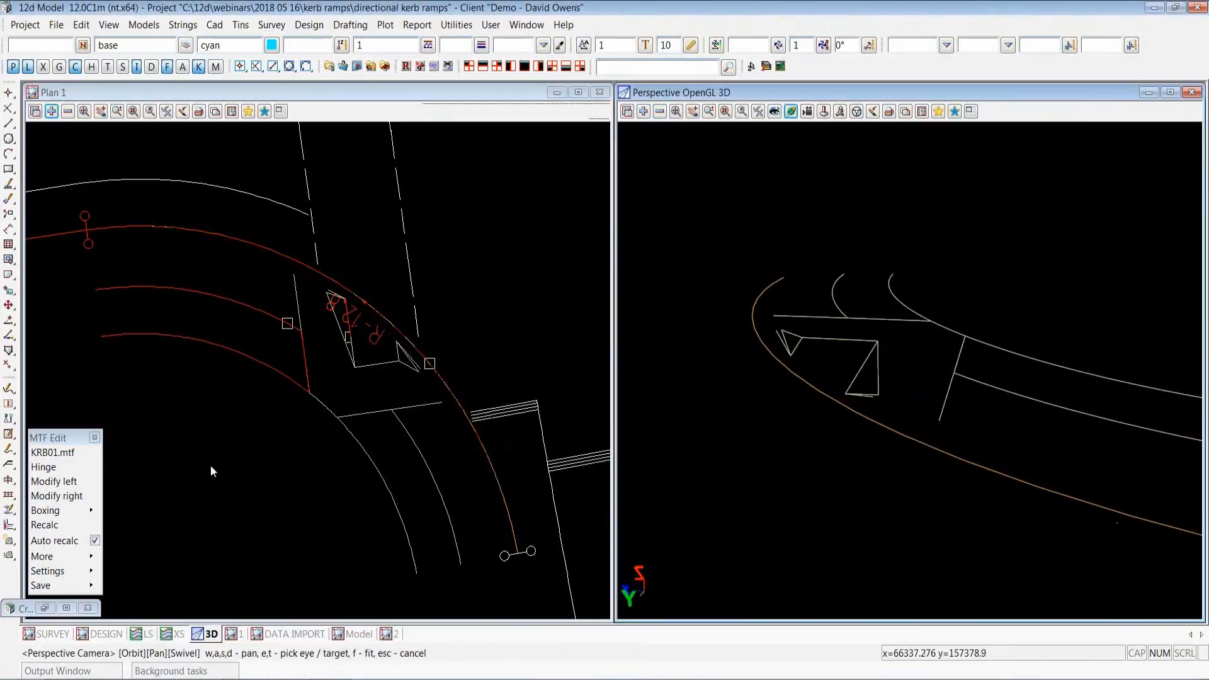
# Open the left modifiers of KRB01.mtf and enlarge the window to show the whole list with all its columns
pyautogui.click(49, 484)
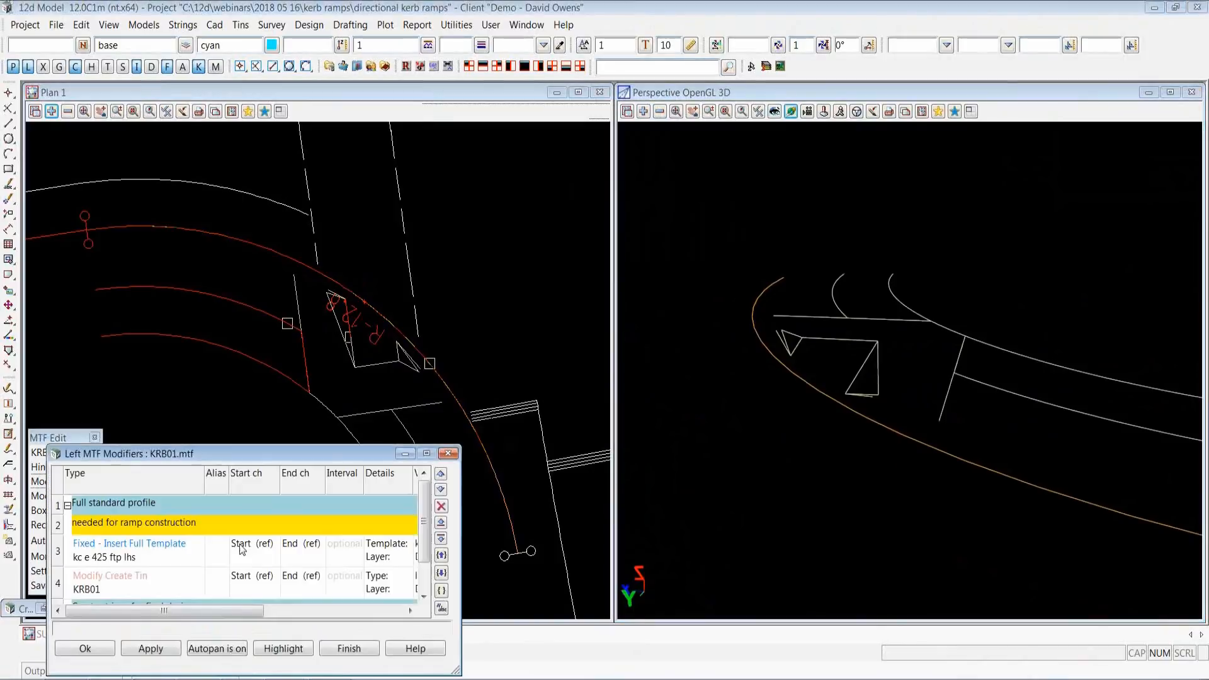
pyautogui.moveTo(259, 505); pyautogui.dragTo(735, 32)
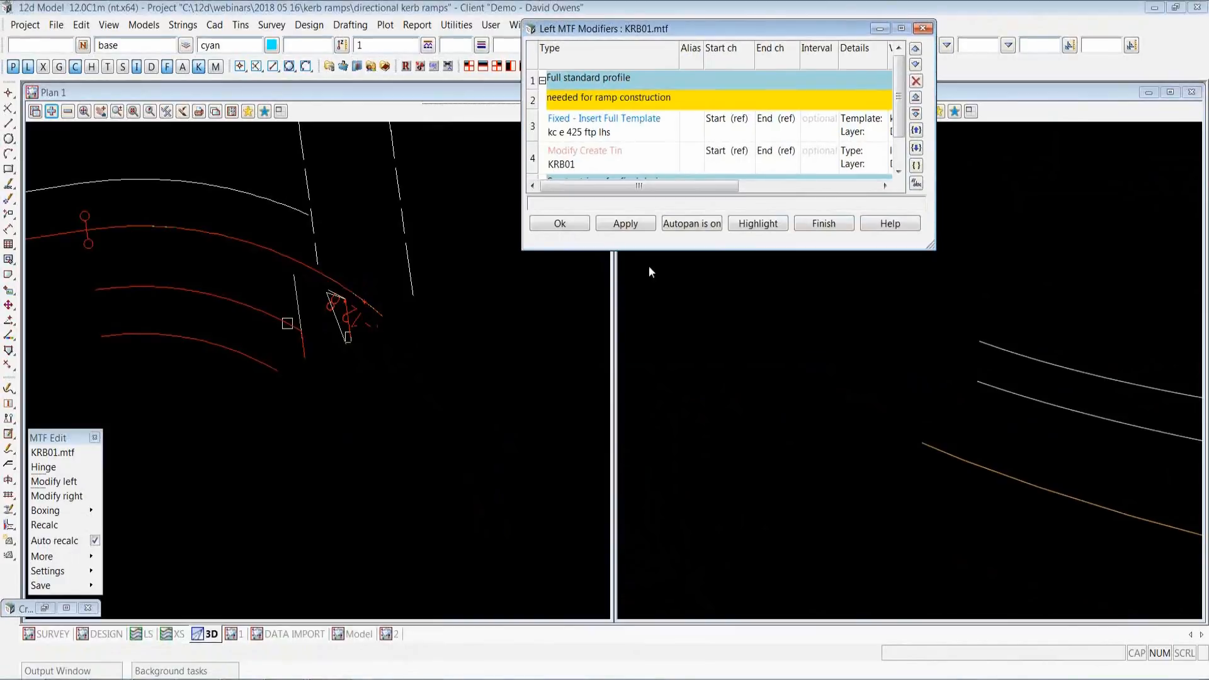
pyautogui.moveTo(522, 251); pyautogui.dragTo(482, 544)
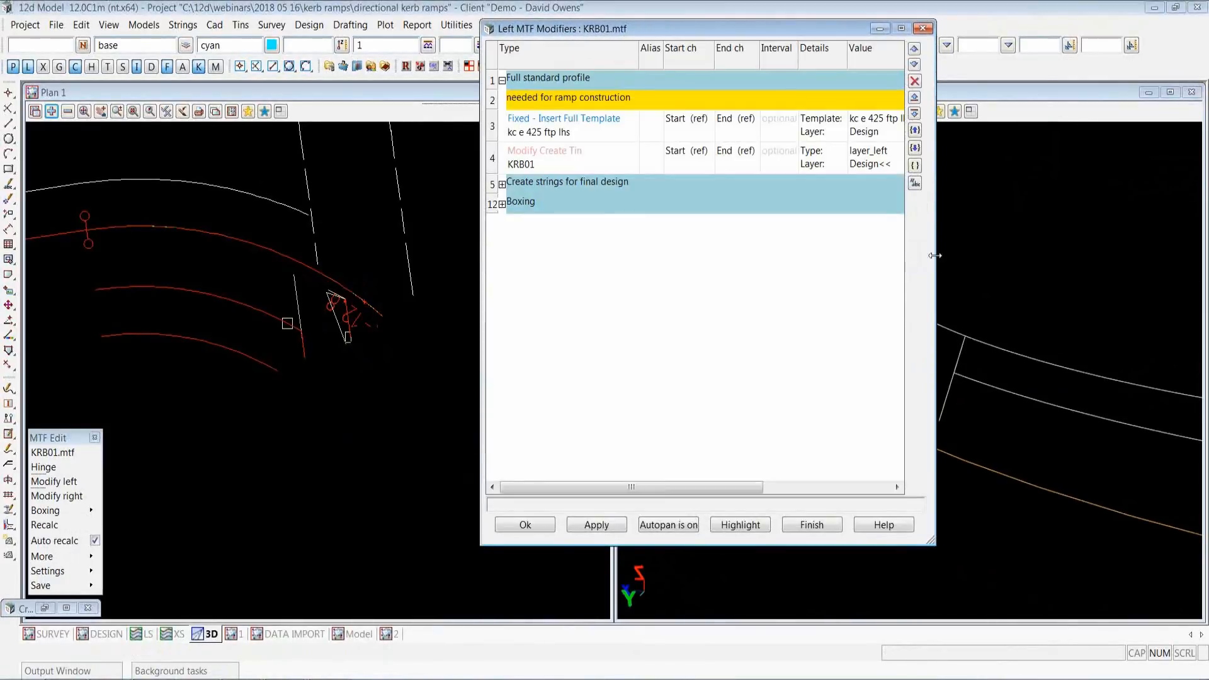
pyautogui.moveTo(937, 255); pyautogui.dragTo(1136, 261)
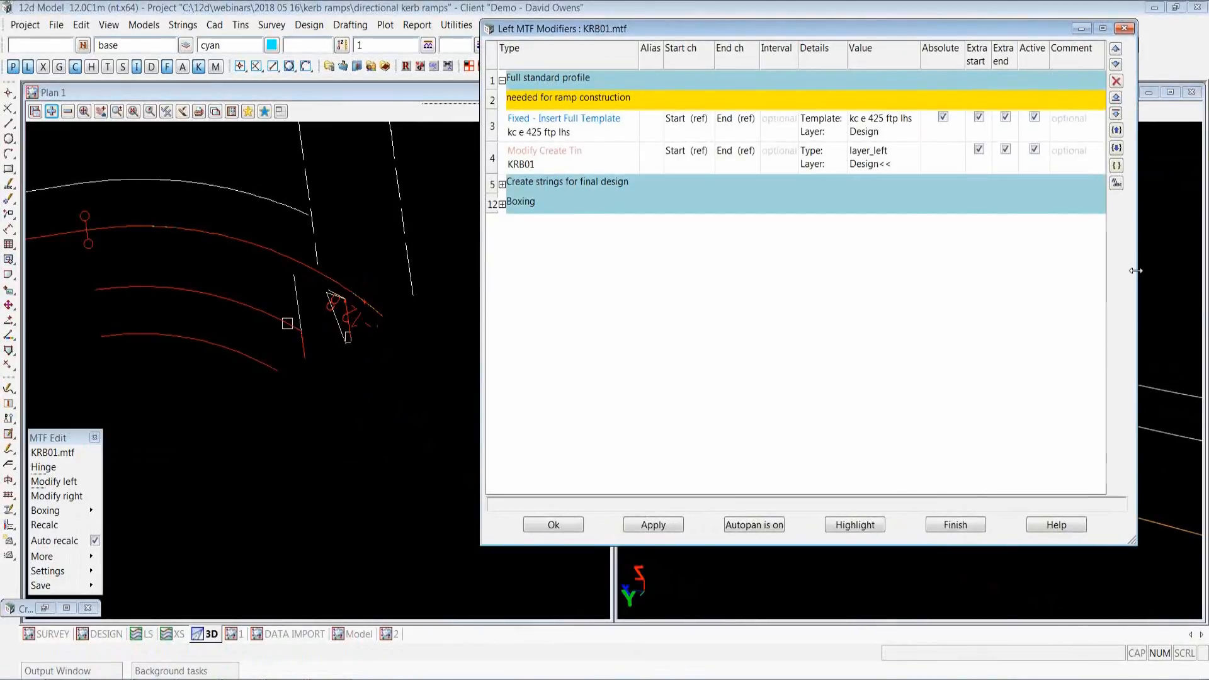
pyautogui.click(416, 117)
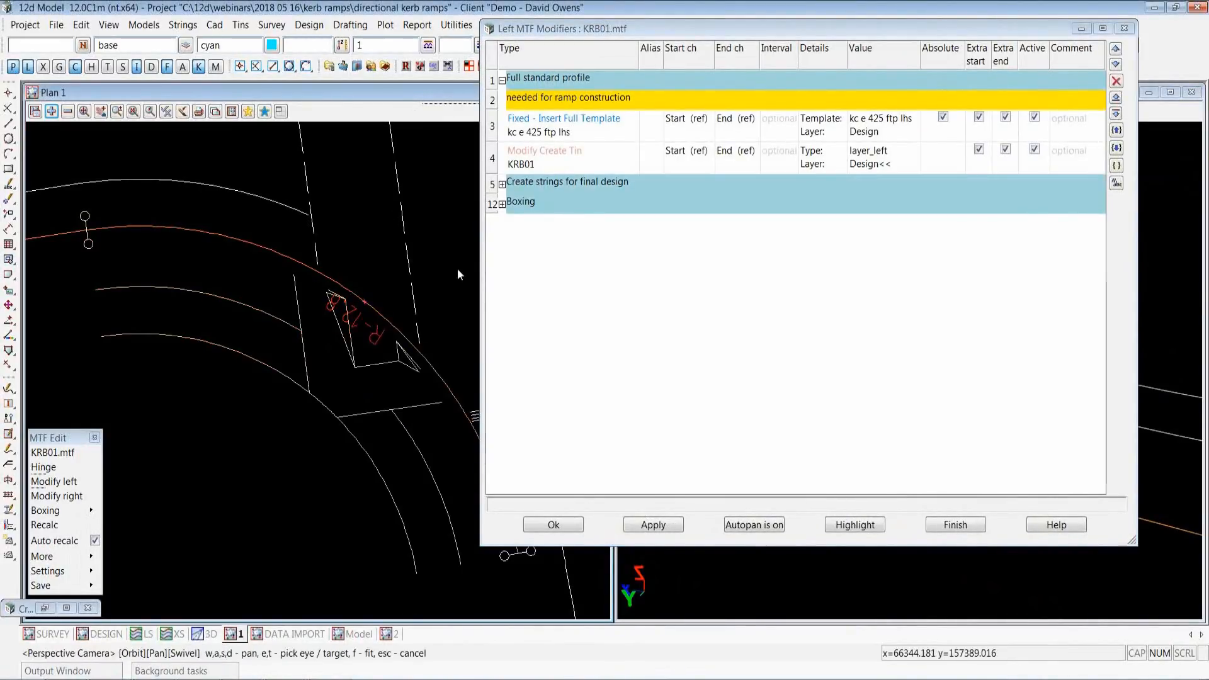
# Expand the "Create strings for final design" group, activate its ramp Chainage Alias, and widen the chainage columns to show the full references
pyautogui.click(502, 184)
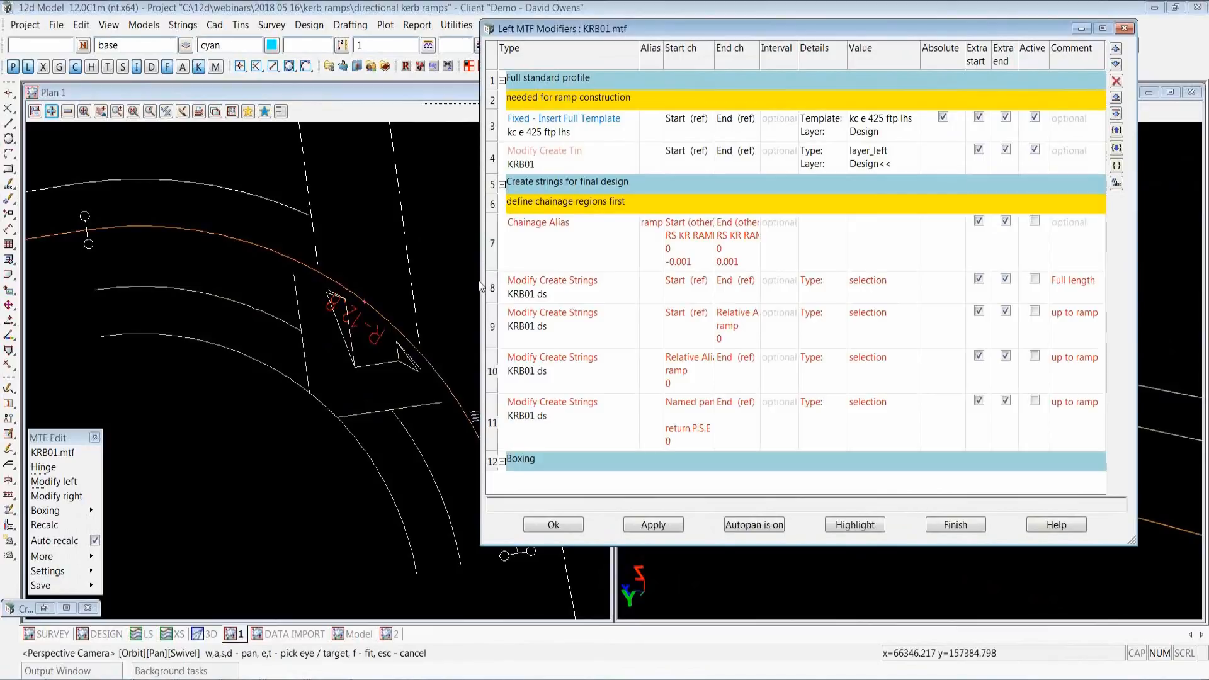
pyautogui.click(576, 245)
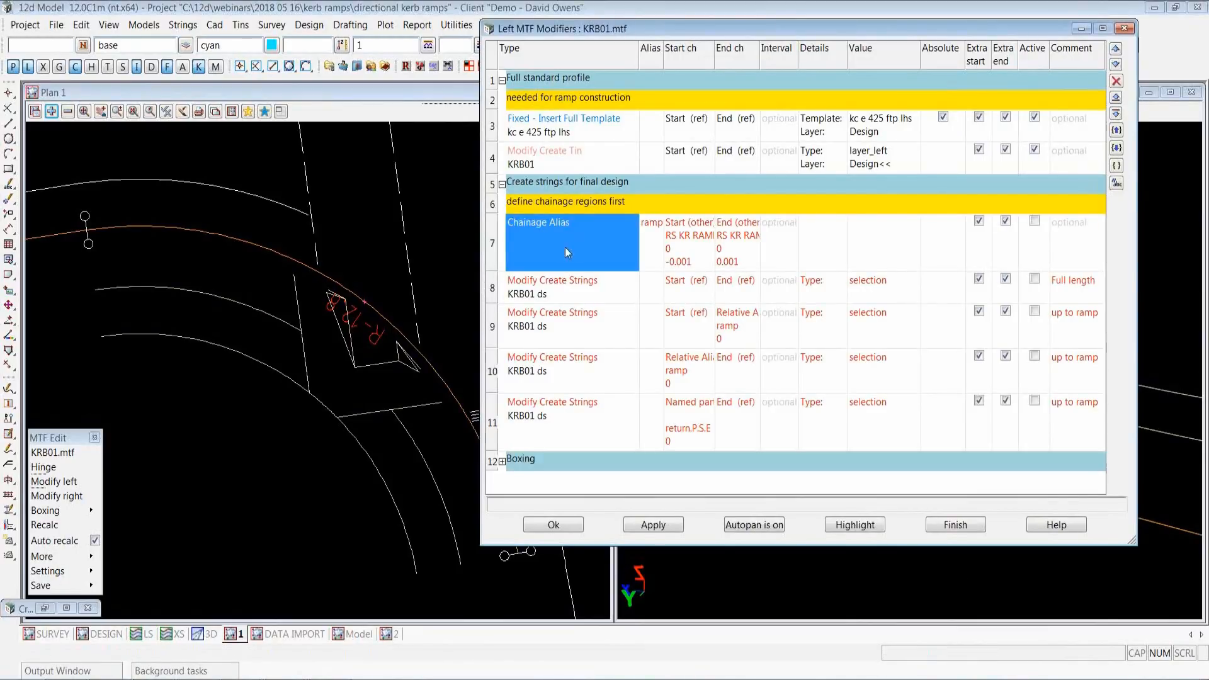
pyautogui.click(1039, 225)
pyautogui.click(1039, 222)
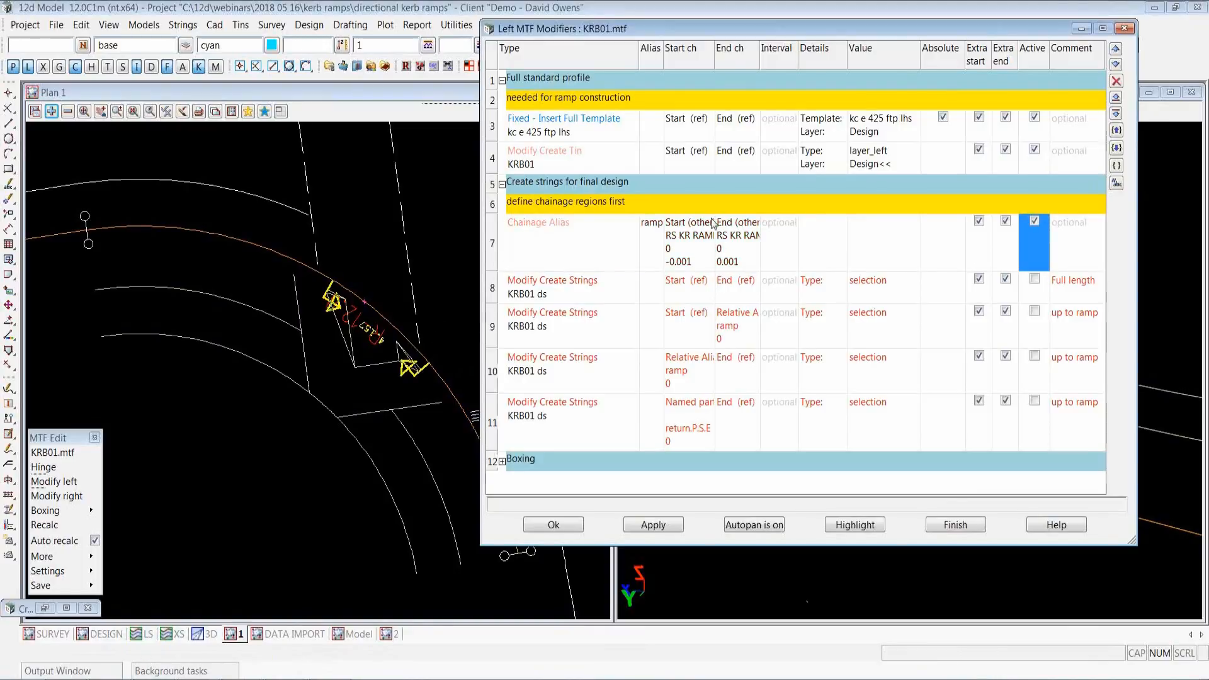
pyautogui.moveTo(714, 54); pyautogui.dragTo(912, 65)
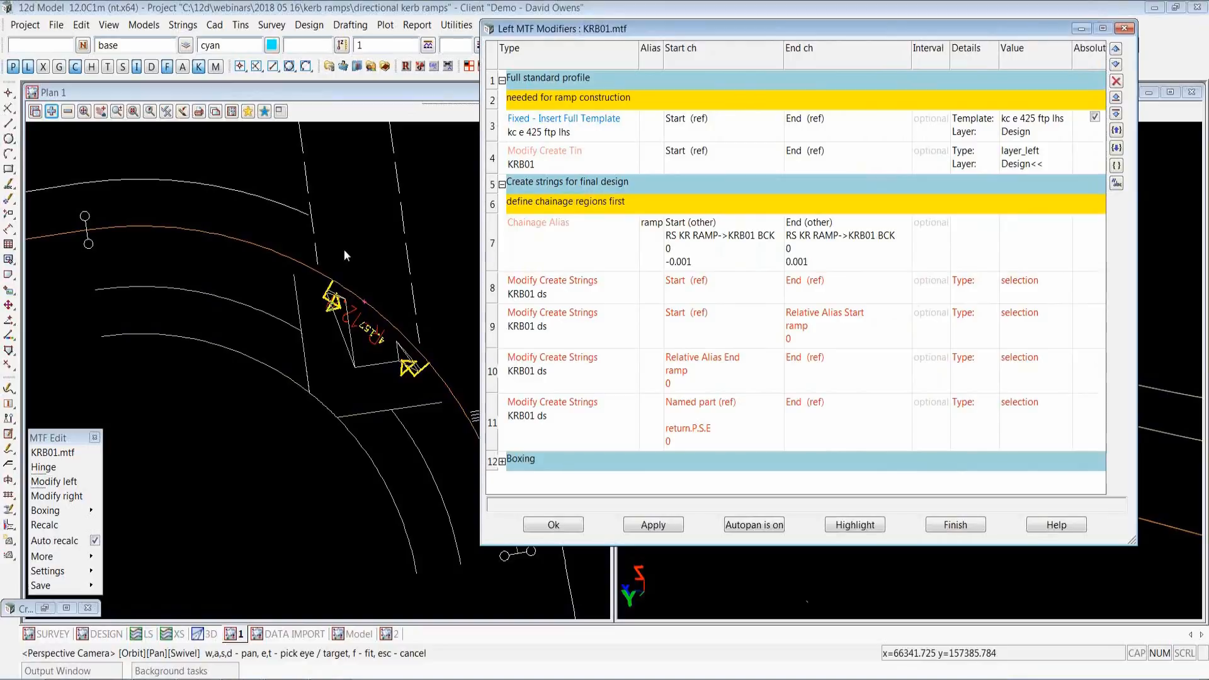
pyautogui.moveTo(480, 241); pyautogui.dragTo(442, 246)
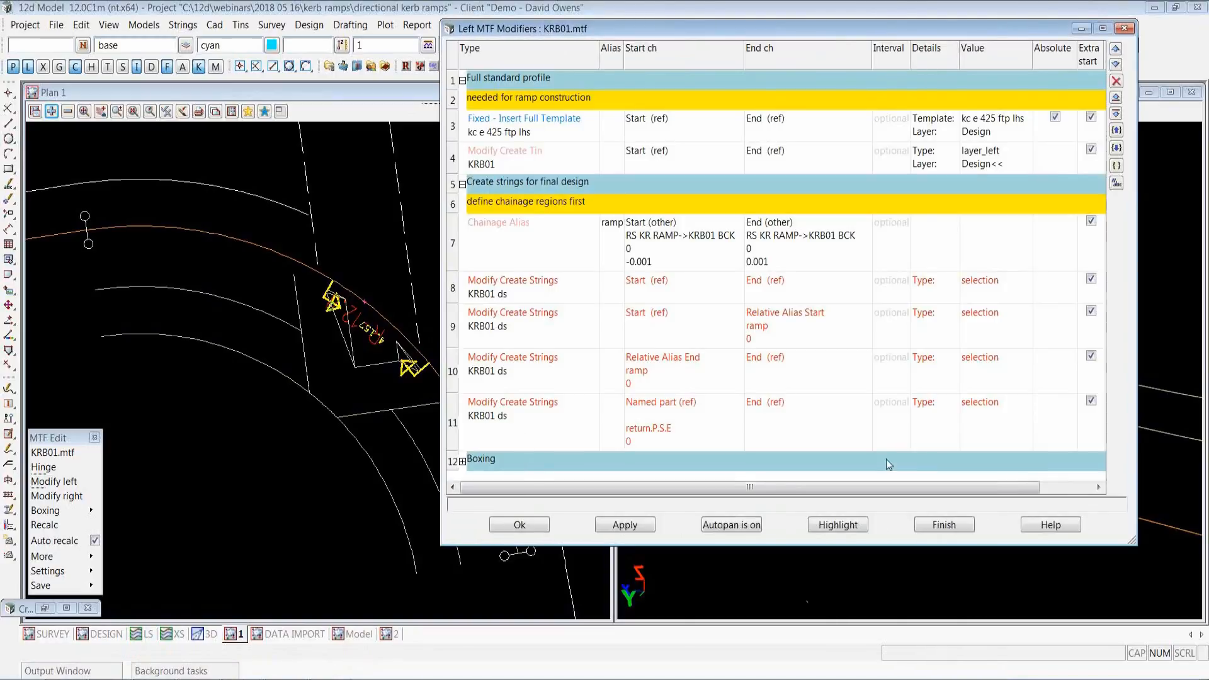
# Activate all four KRB01 ds Modify Create Strings modifiers in the final design group
pyautogui.moveTo(442, 405); pyautogui.dragTo(259, 399)
pyautogui.click(965, 279)
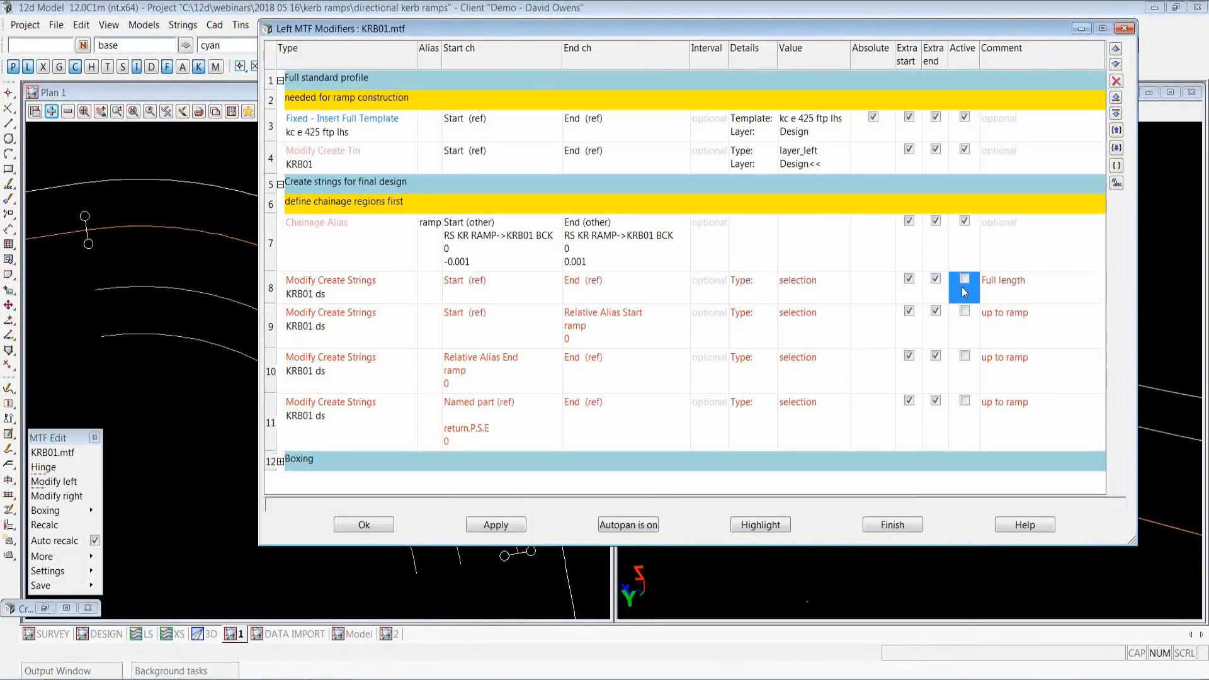
pyautogui.click(965, 315)
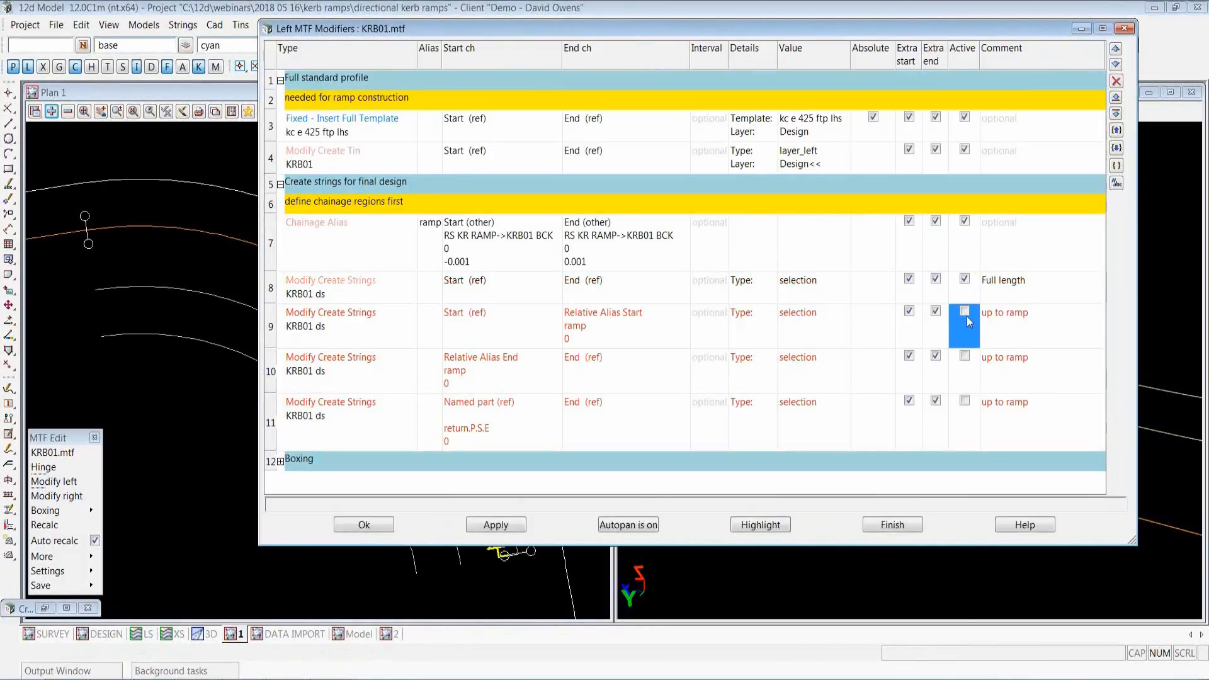
pyautogui.click(969, 358)
pyautogui.click(969, 402)
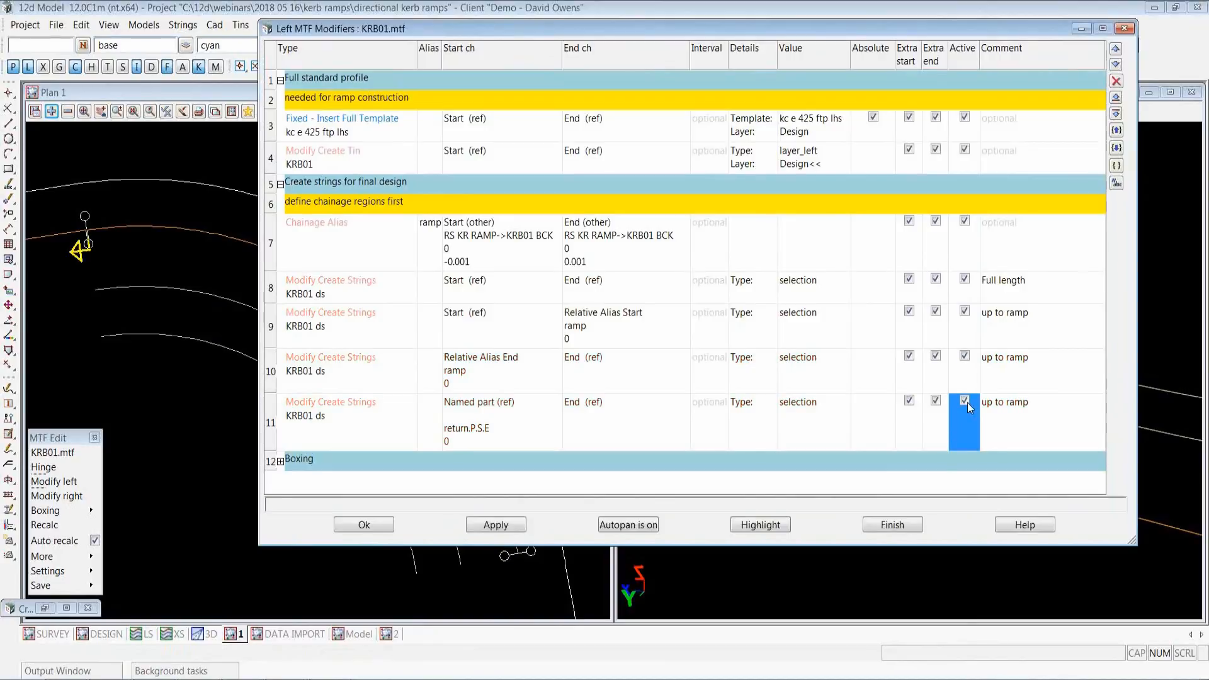
# Check the start and end chainage settings of the "Full length" Modify Create Strings modifier
pyautogui.click(334, 290)
pyautogui.click(530, 280)
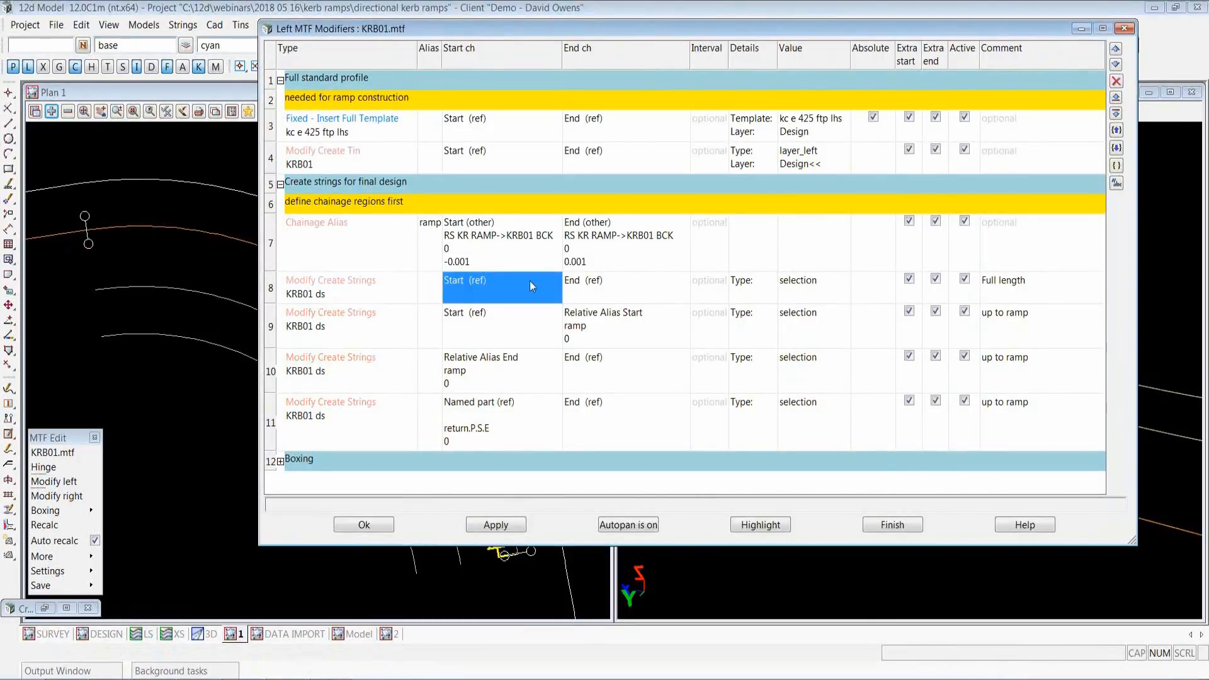
pyautogui.click(615, 270)
pyautogui.click(591, 293)
pyautogui.click(546, 292)
pyautogui.click(592, 294)
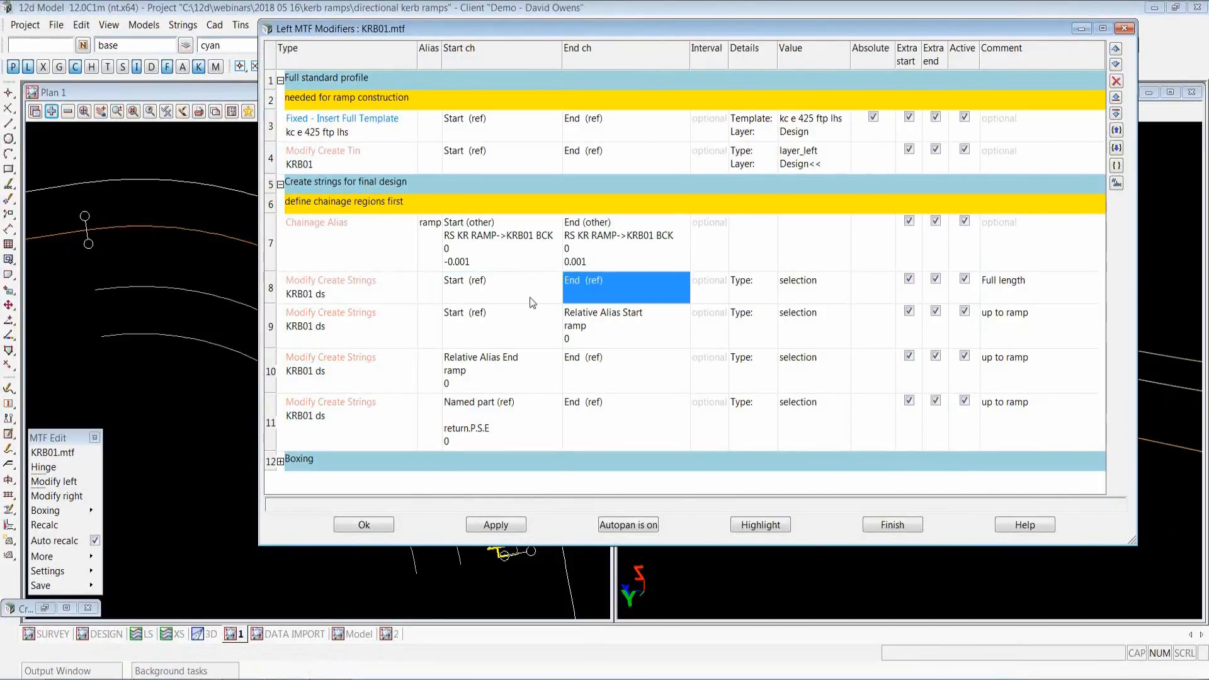
pyautogui.click(523, 300)
# Inspect the MTF points selected in the "Full length" Modify Create Strings modifier and accept its settings
pyautogui.click(339, 294)
pyautogui.doubleClick(339, 292)
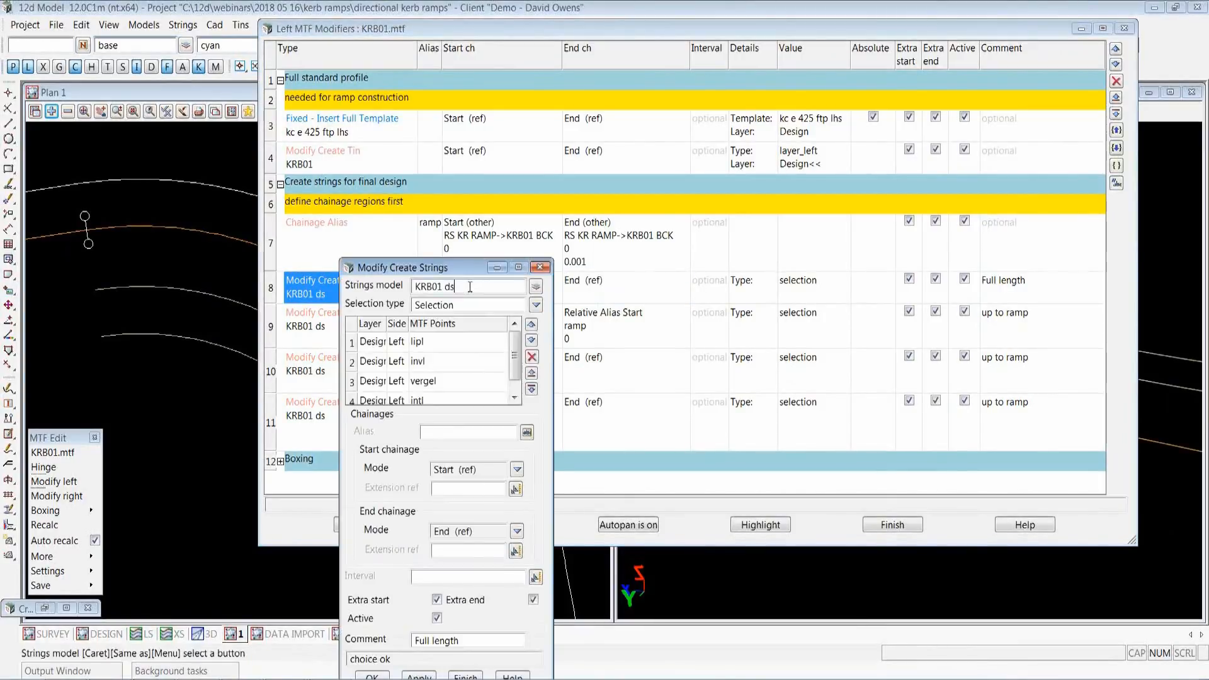
pyautogui.click(455, 343)
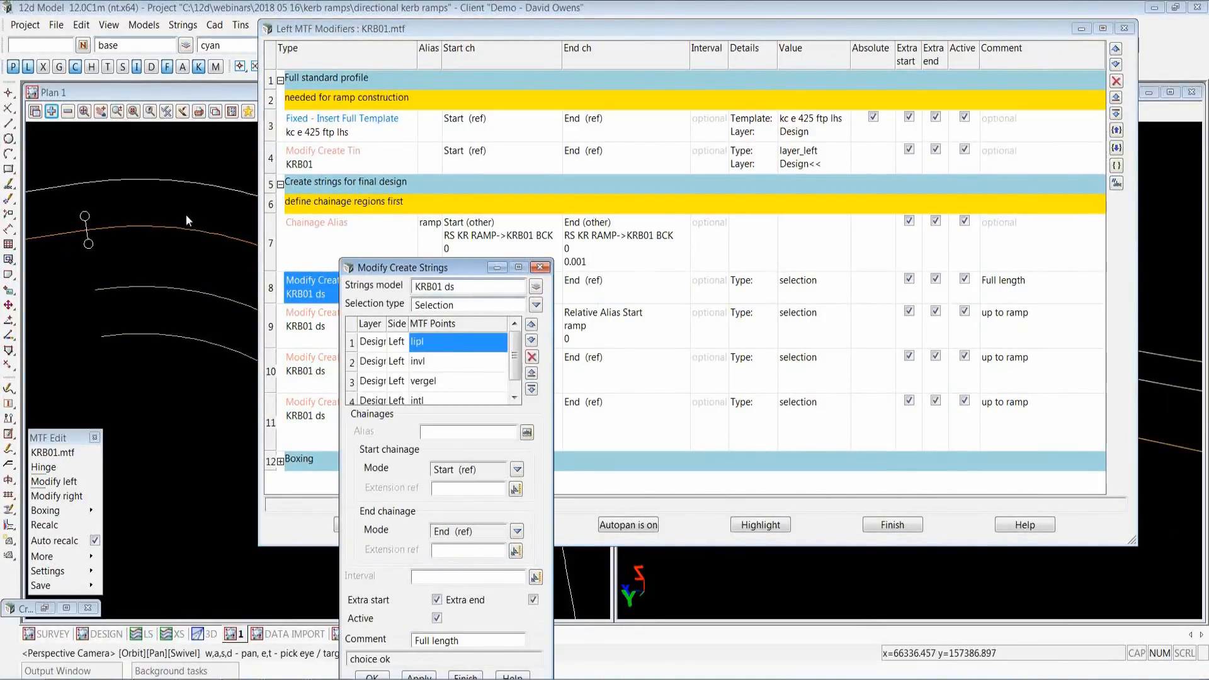
pyautogui.click(444, 362)
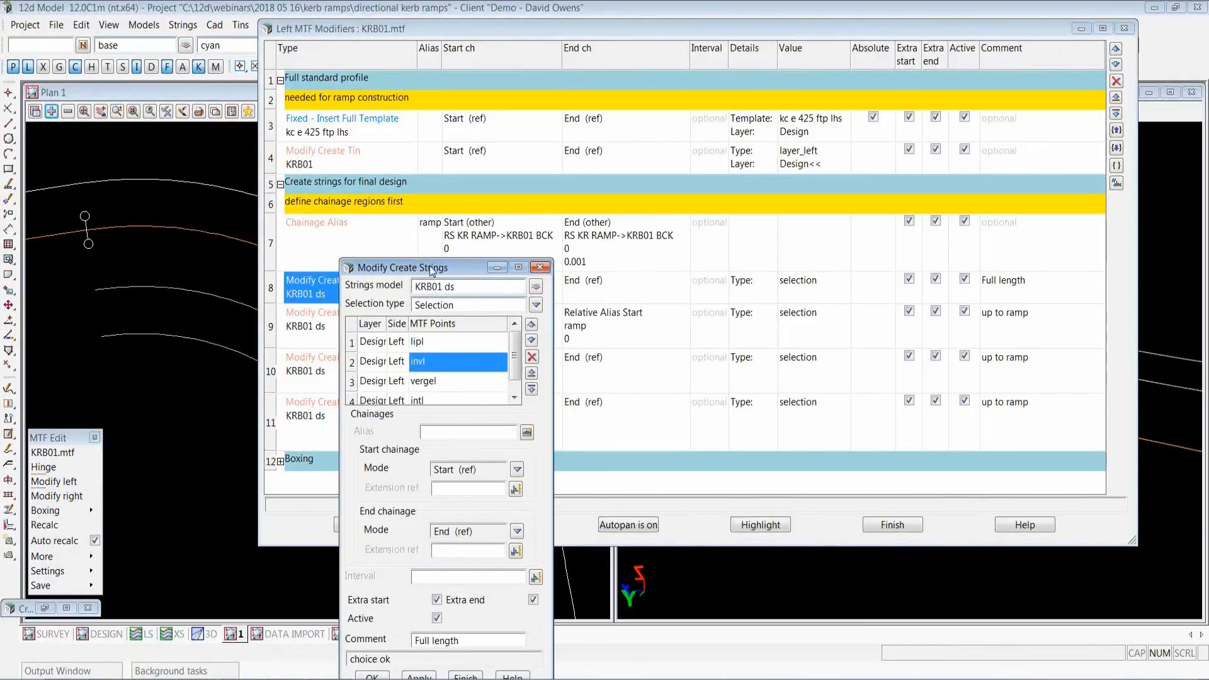
pyautogui.moveTo(431, 271); pyautogui.dragTo(444, 122)
pyautogui.moveTo(560, 547); pyautogui.dragTo(609, 611)
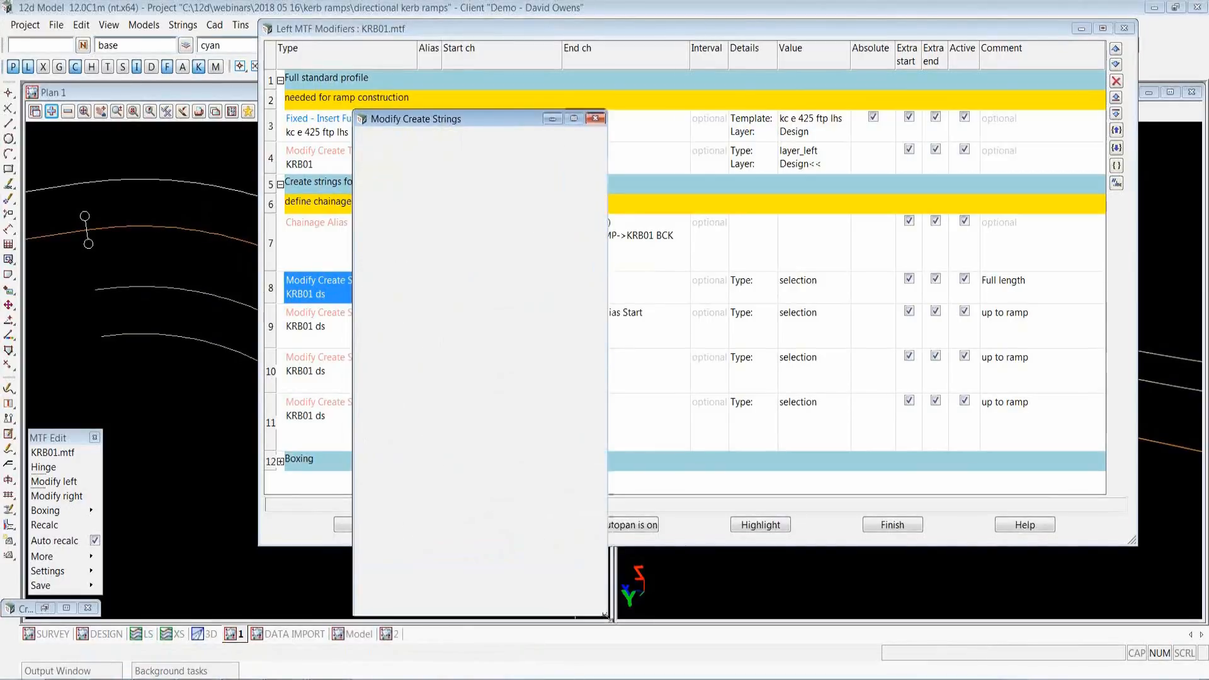
pyautogui.click(463, 233)
pyautogui.click(463, 250)
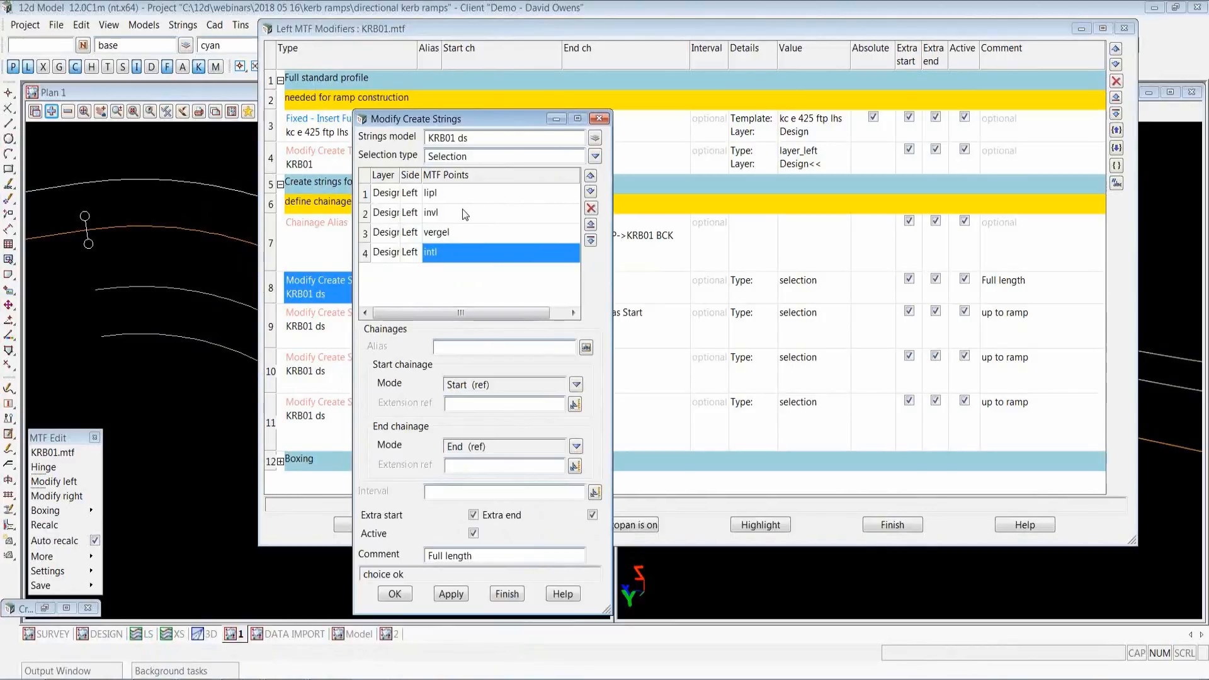
pyautogui.click(400, 596)
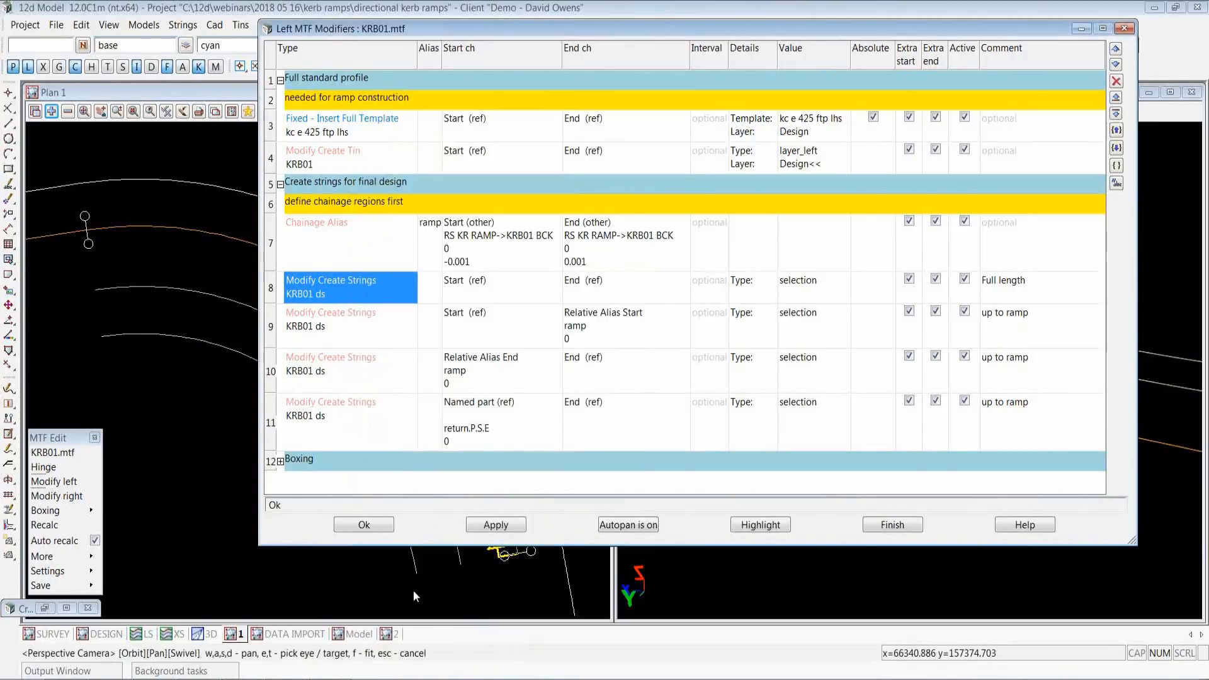
# Inspect the MTF points, start chainage and end chainage alias of the first "up to ramp" Modify Create Strings modifier and accept them
pyautogui.click(364, 324)
pyautogui.doubleClick(350, 321)
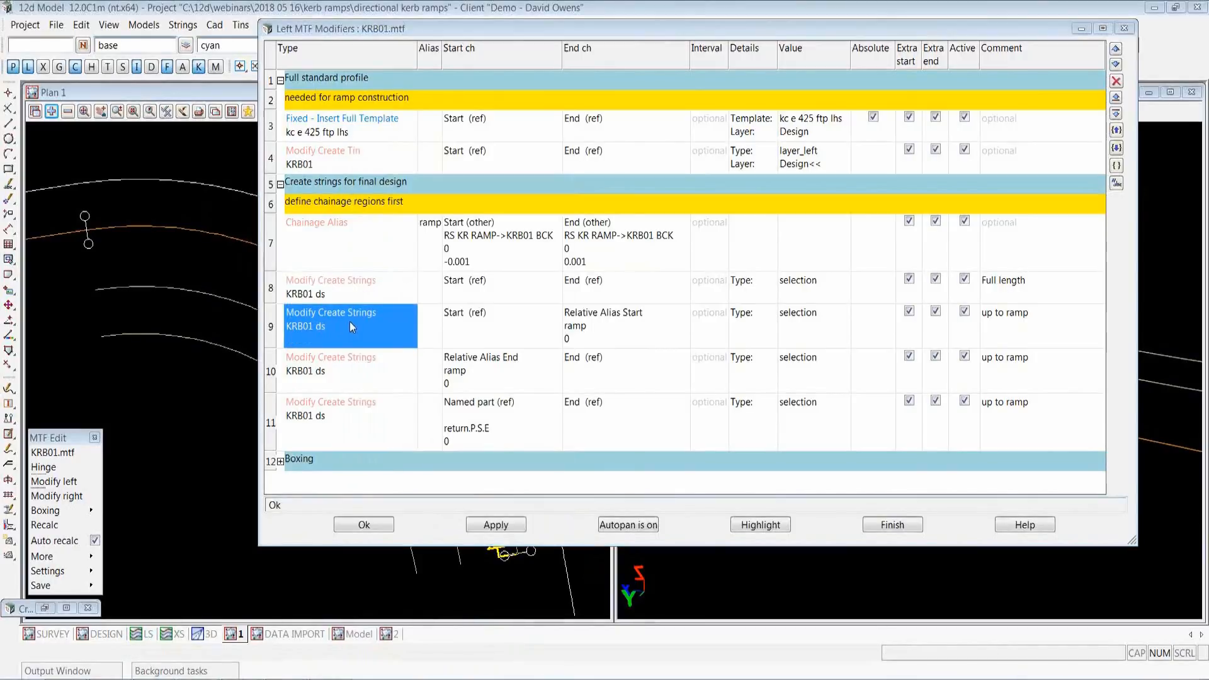
pyautogui.click(468, 320)
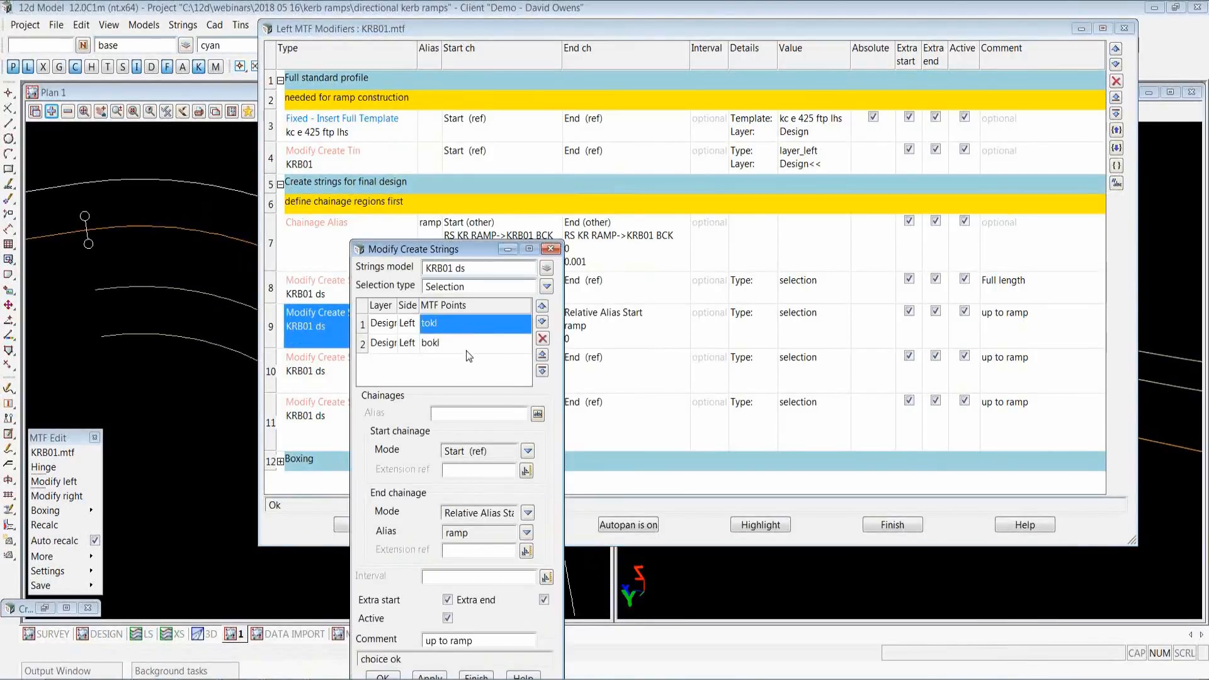
pyautogui.click(466, 348)
pyautogui.moveTo(467, 253); pyautogui.dragTo(520, 129)
pyautogui.click(466, 322)
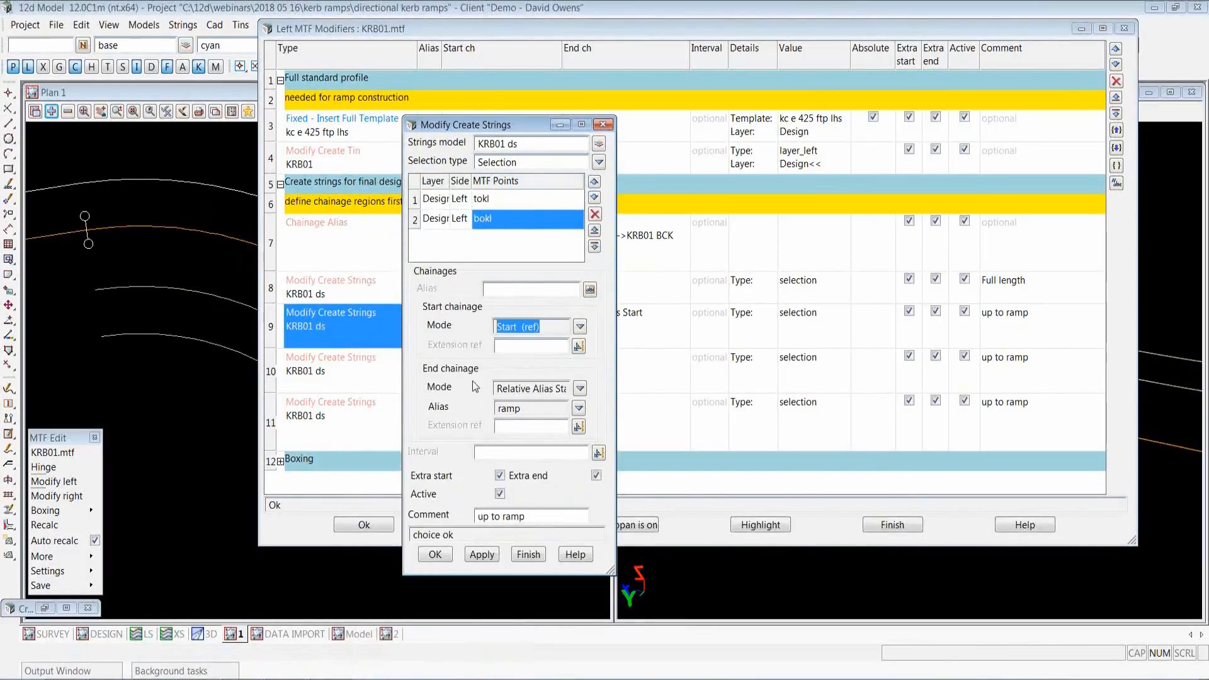
pyautogui.press('Tab')
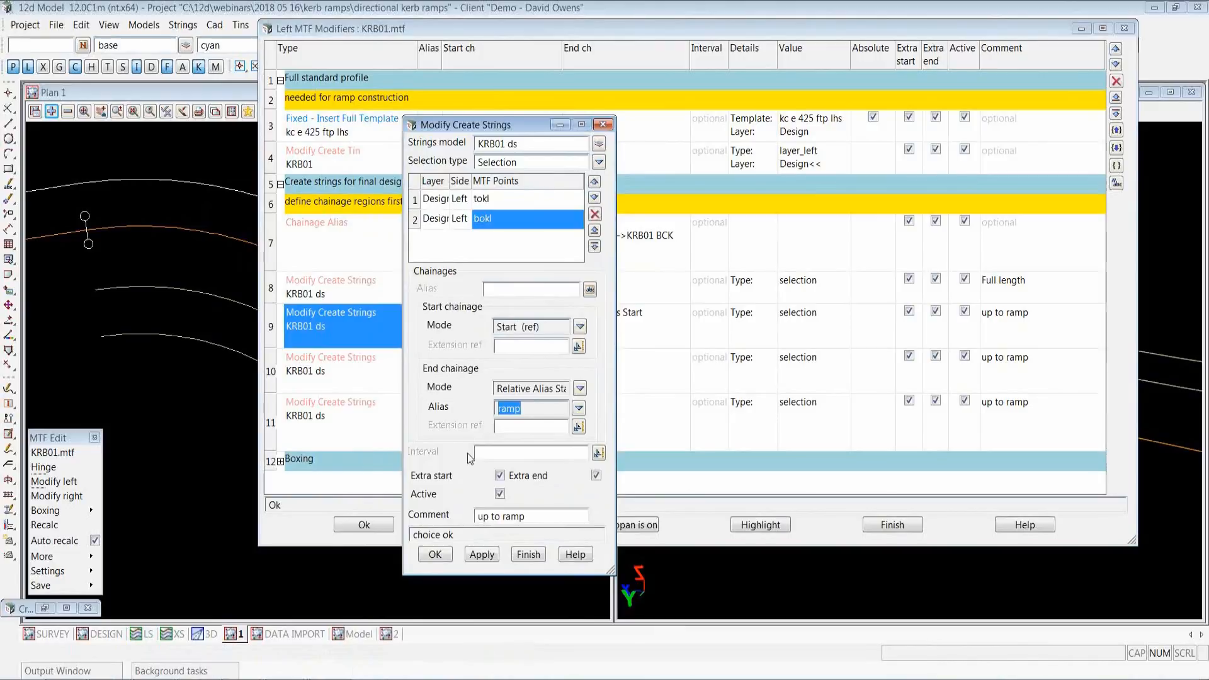
pyautogui.click(435, 554)
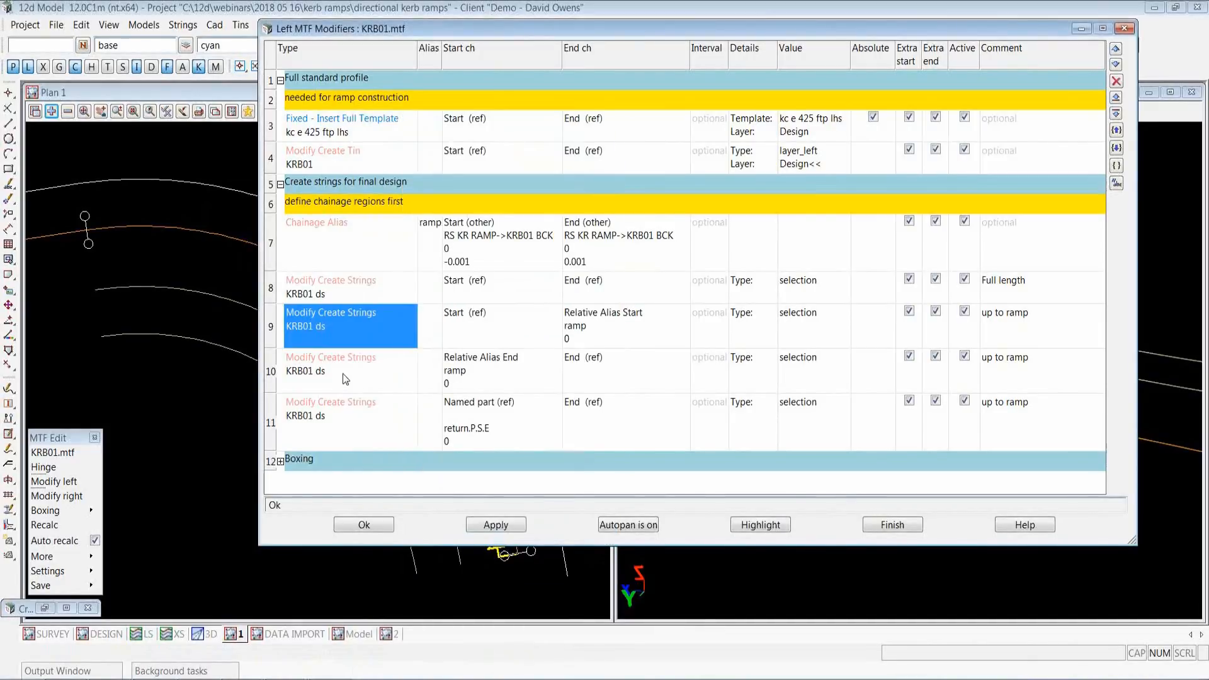
# Inspect the start chainage mode and the tokl and bokl points of the second "up to ramp" Modify Create Strings modifier and accept it
pyautogui.doubleClick(343, 372)
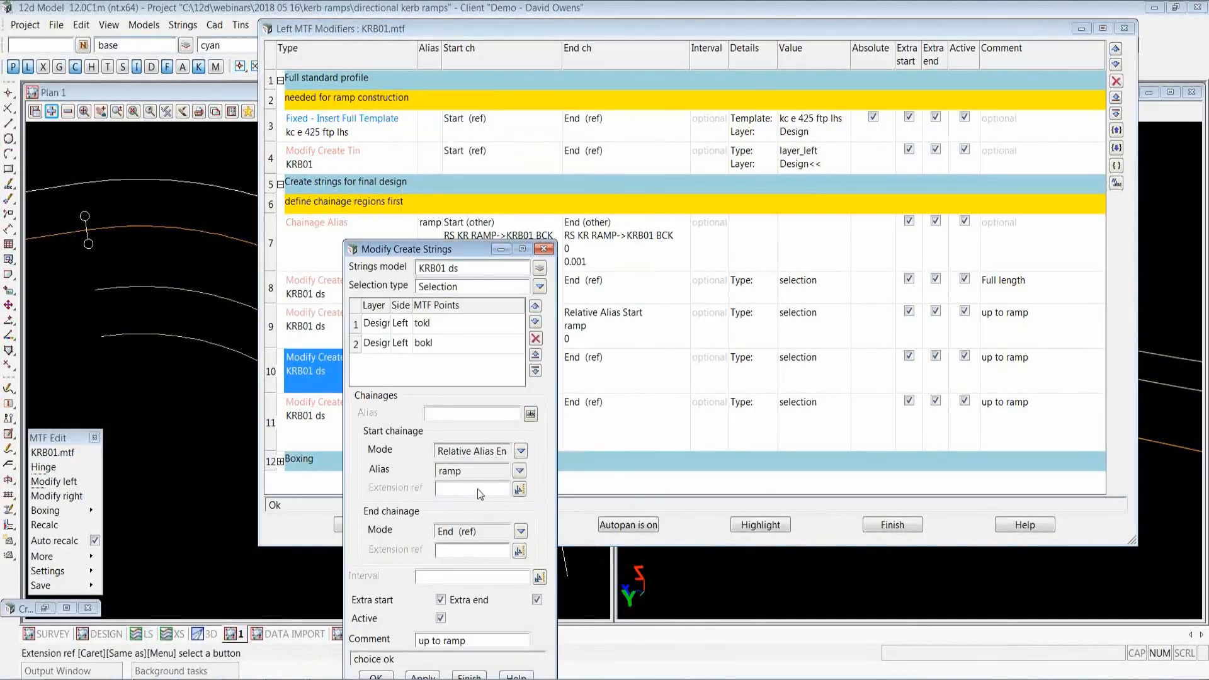
pyautogui.moveTo(557, 449); pyautogui.dragTo(657, 448)
pyautogui.click(510, 533)
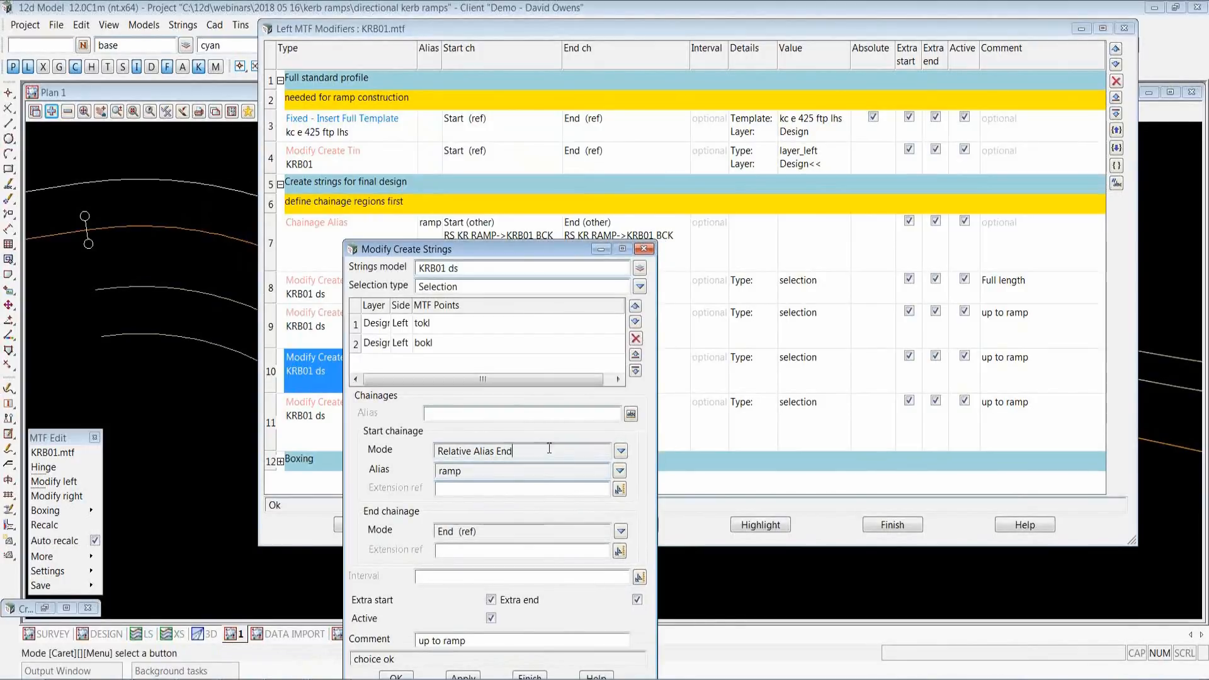
pyautogui.click(453, 327)
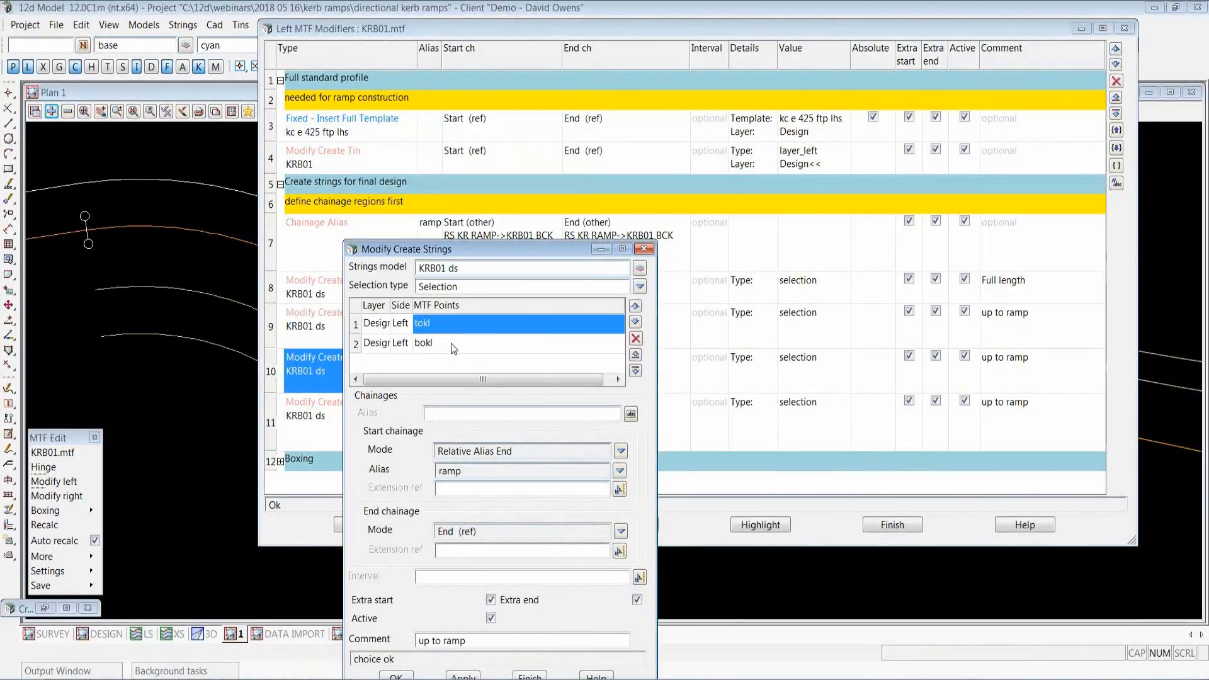
pyautogui.click(453, 343)
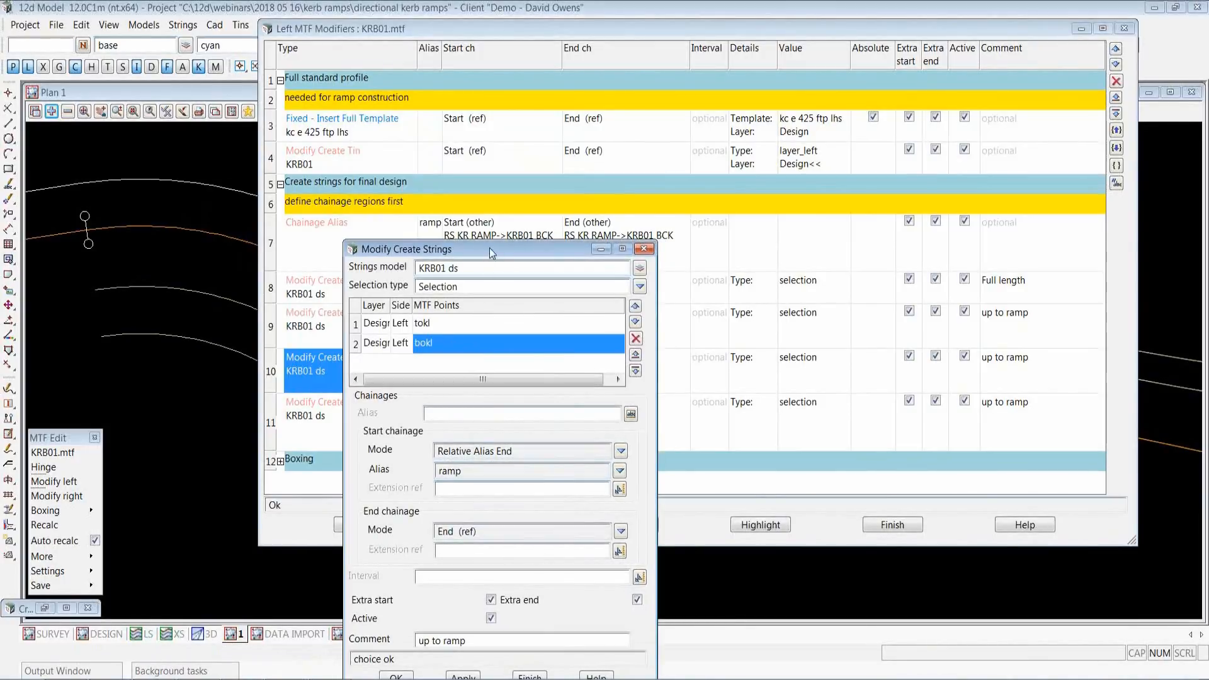
pyautogui.moveTo(492, 254); pyautogui.dragTo(505, 158)
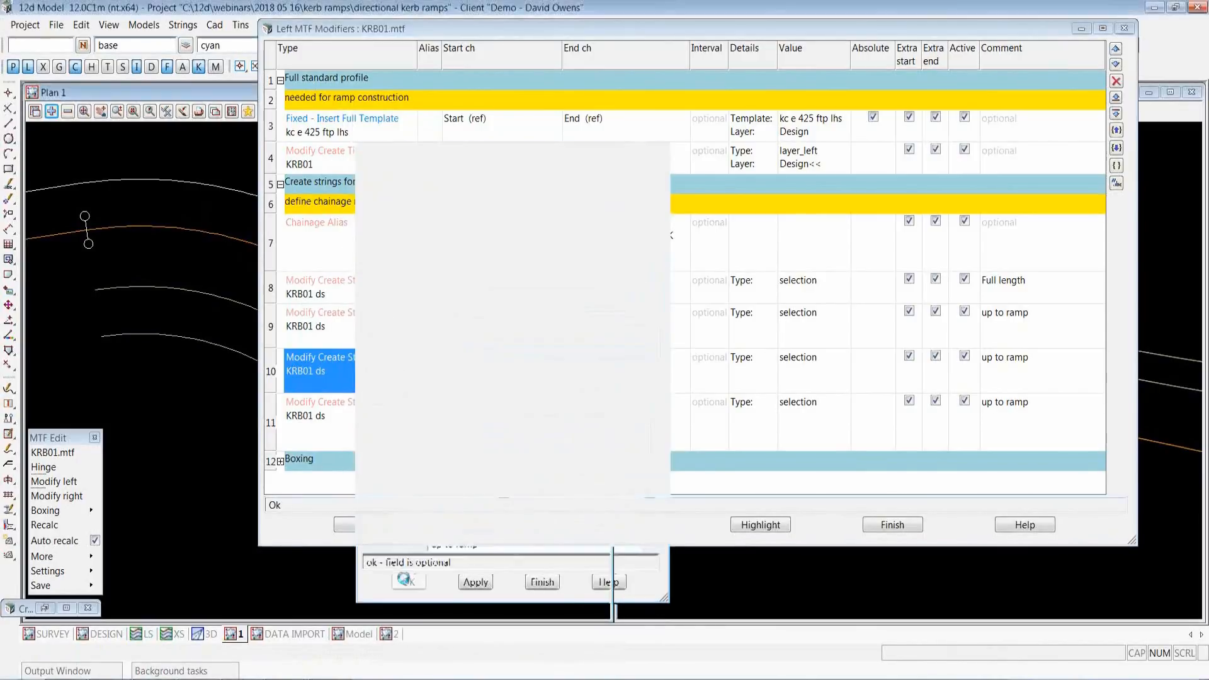
# Inspect the last "up to ramp" Modify Create Strings modifier, check its named-part start location in plan, and accept its settings
pyautogui.click(396, 412)
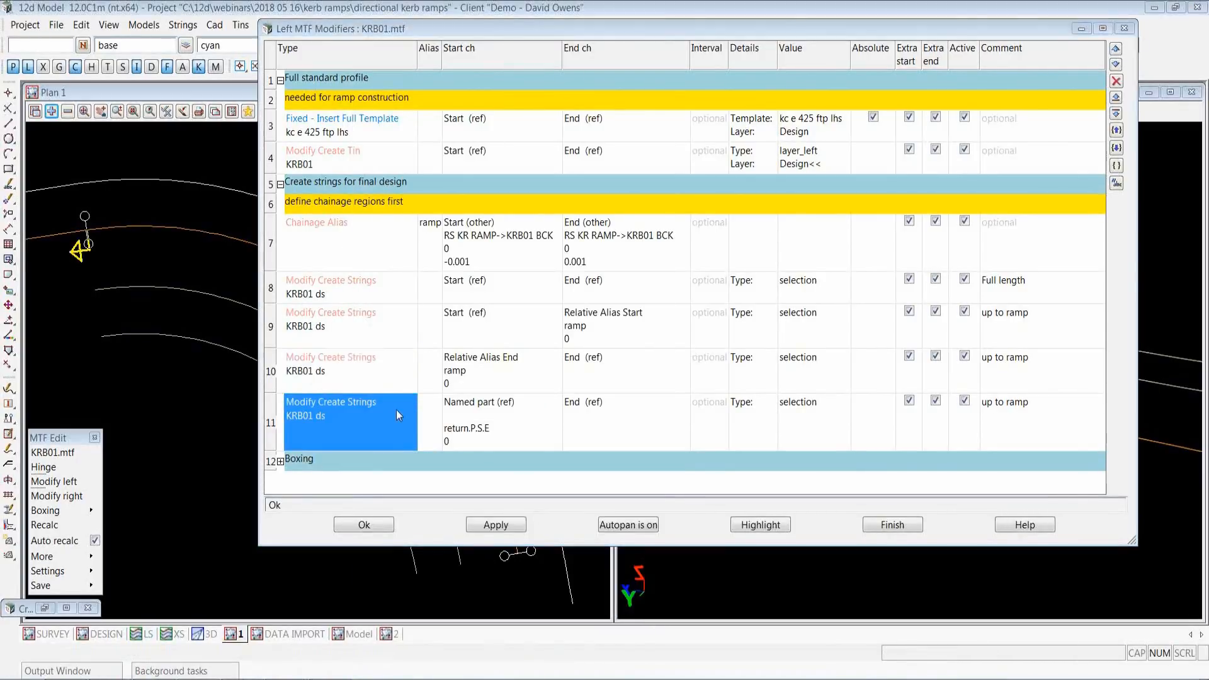
pyautogui.doubleClick(396, 410)
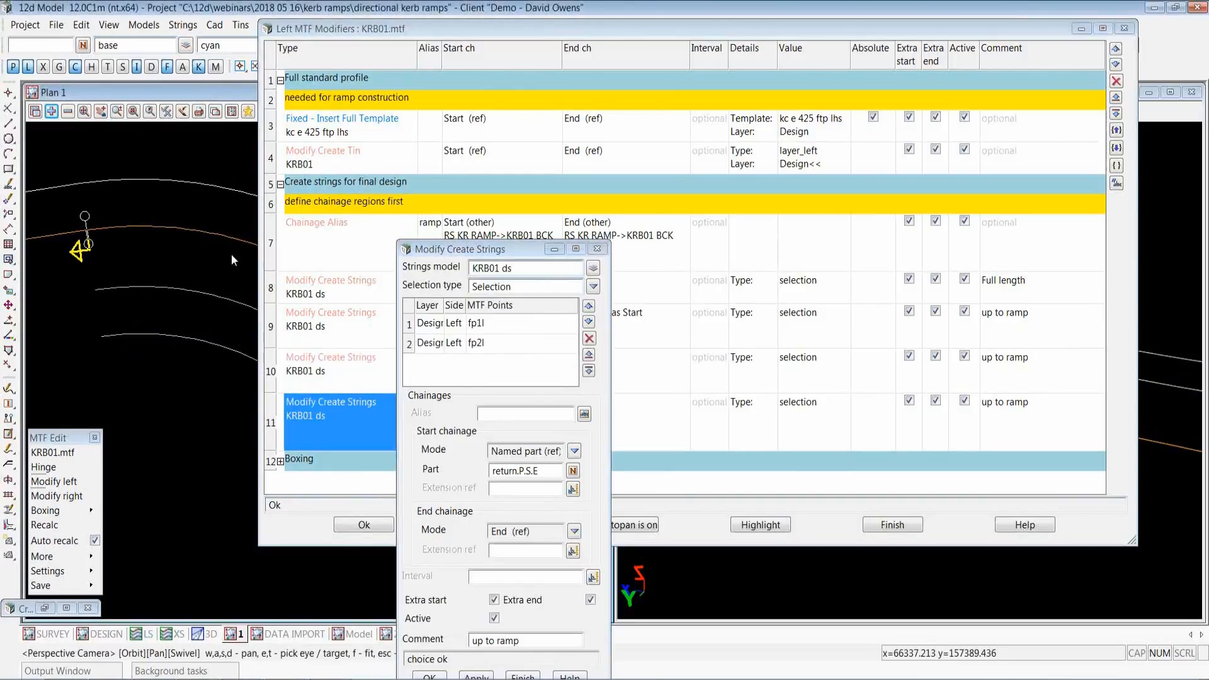
pyautogui.scroll(-3, 232, 254)
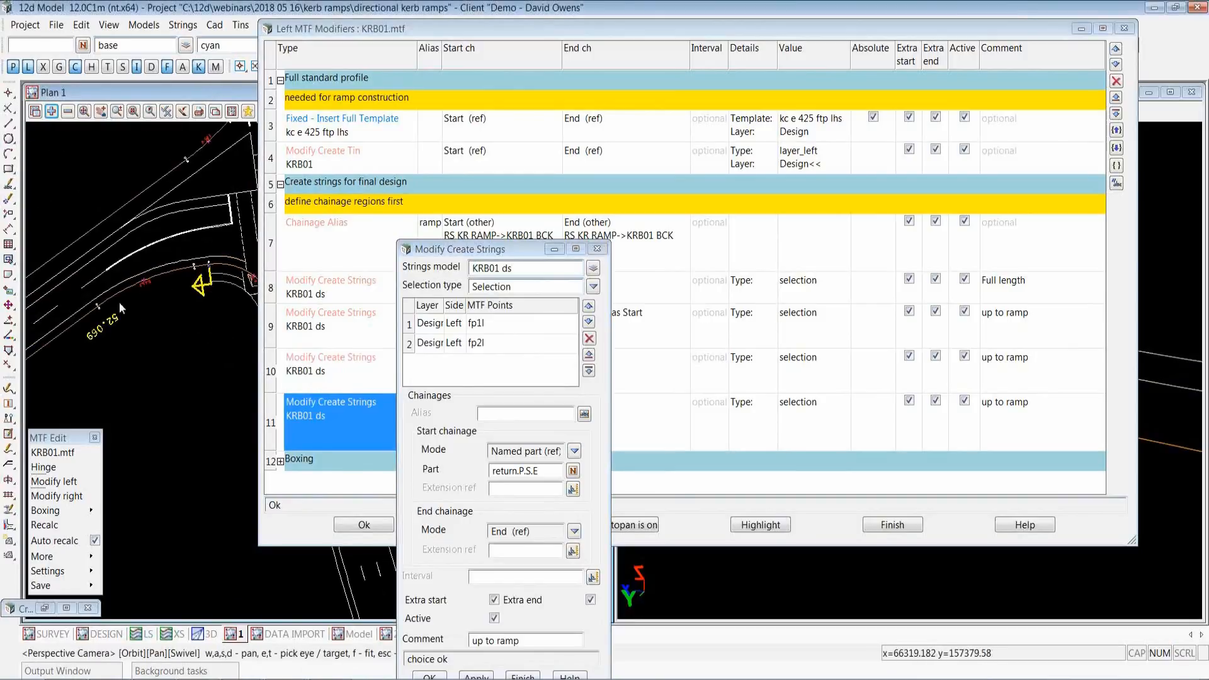
pyautogui.scroll(1, 255, 293)
pyautogui.scroll(5, 255, 293)
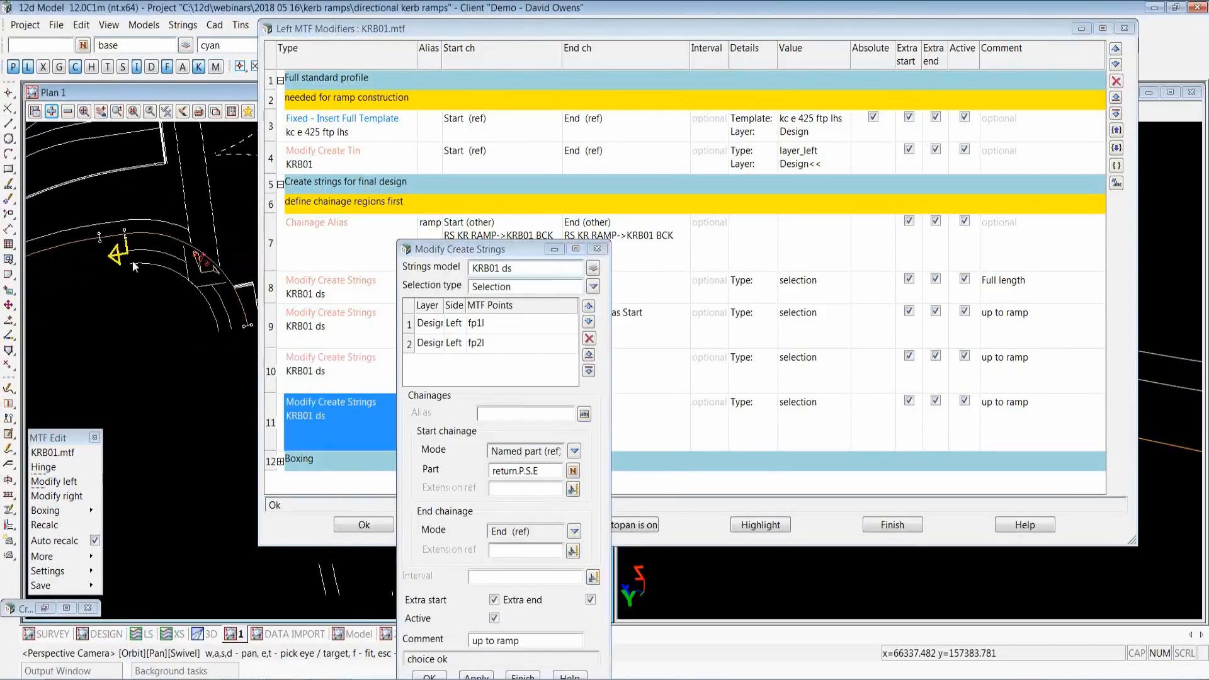
pyautogui.click(431, 676)
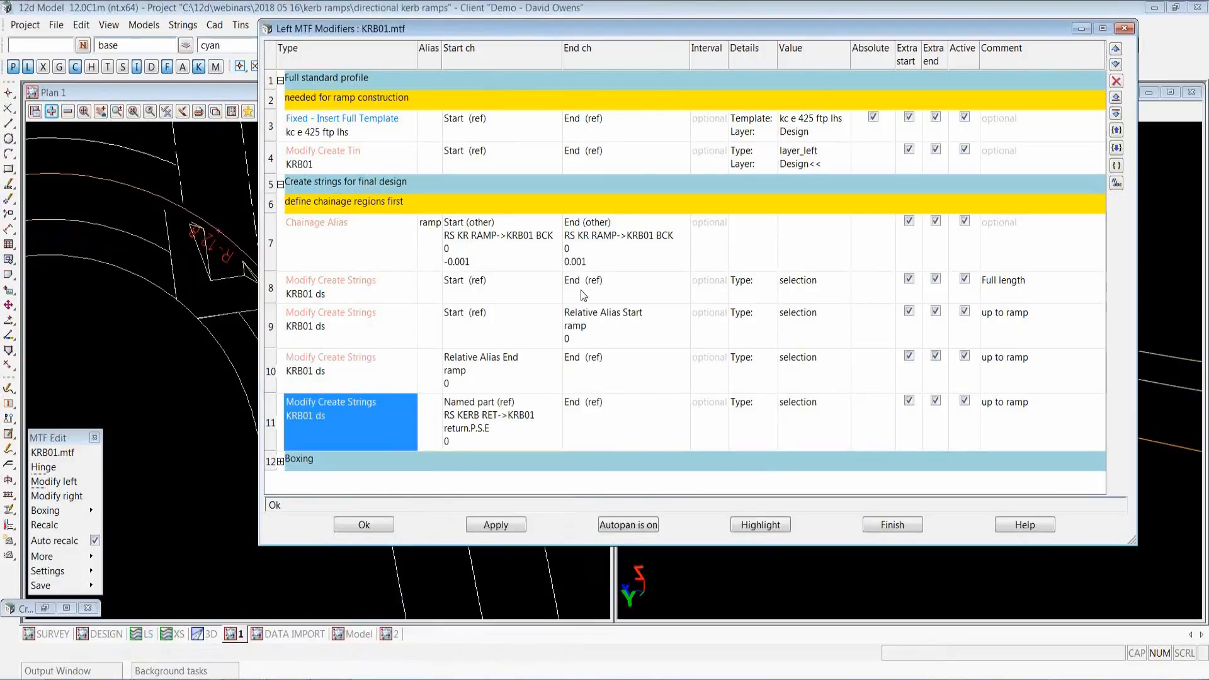
# Apply the left modifiers to KRB01 and add the KRB01 ds model to the 3D perspective view
pyautogui.click(495, 527)
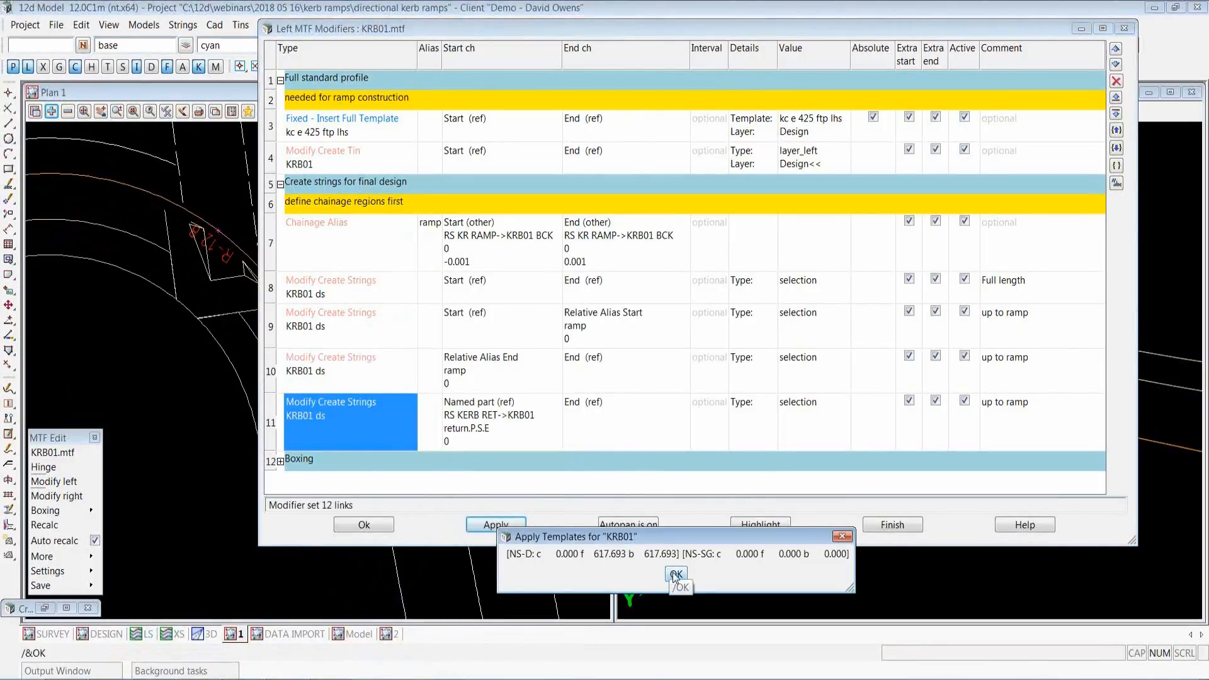
pyautogui.click(673, 572)
pyautogui.click(1082, 30)
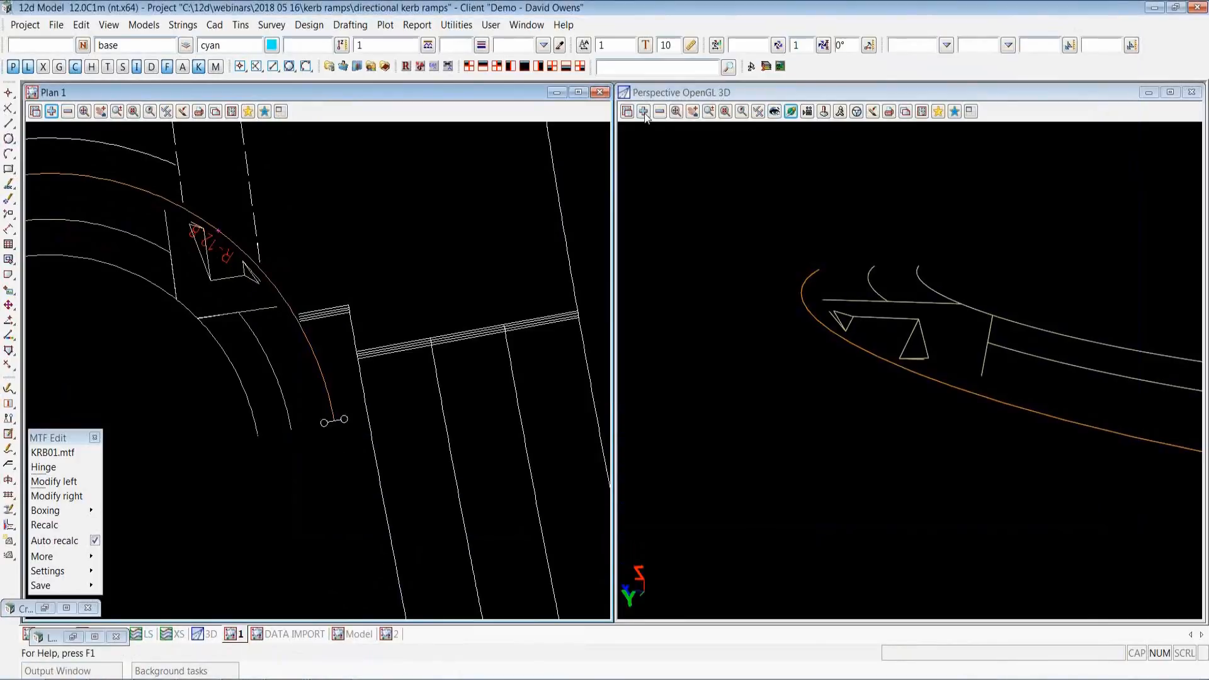
pyautogui.click(644, 111)
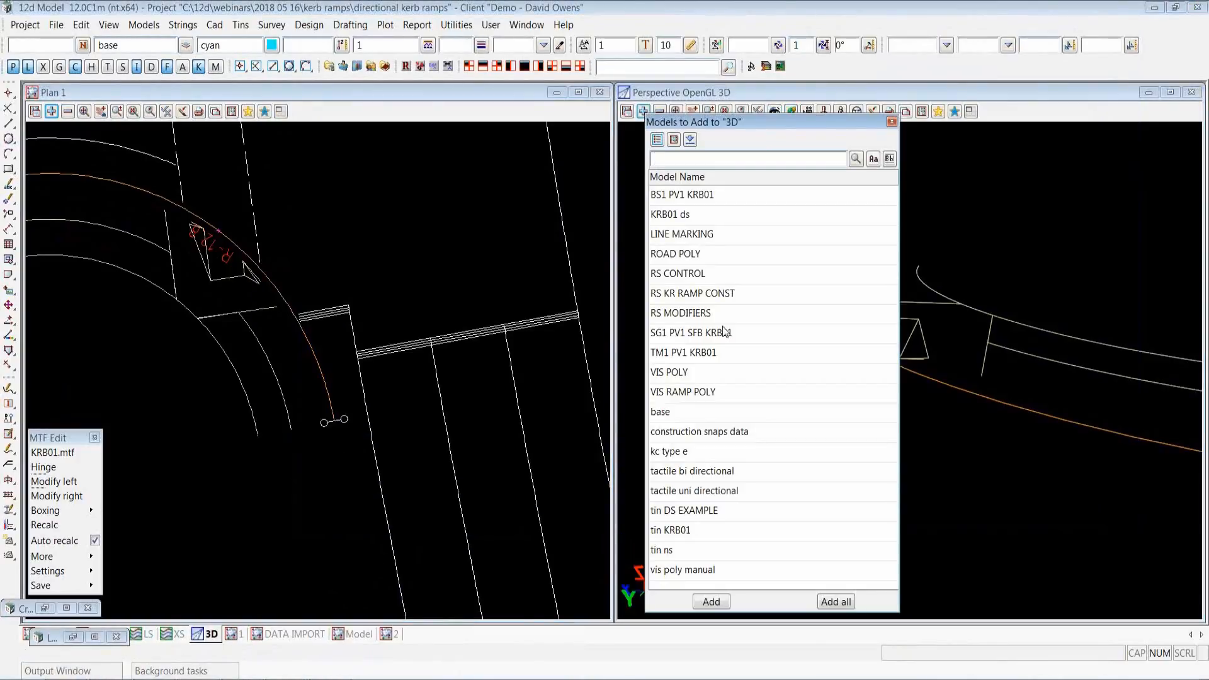
pyautogui.click(737, 214)
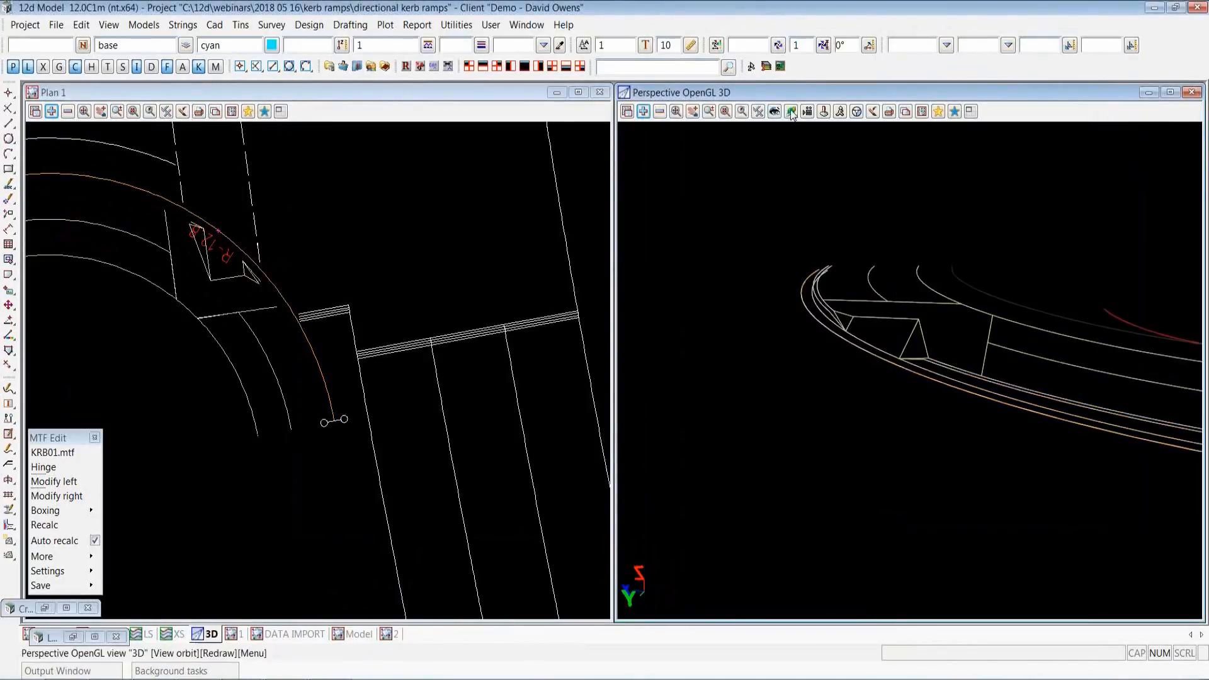
# Examine the kerb and footpath design strings around the ramp from several angles in the 3D perspective view
pyautogui.scroll(3, 965, 376)
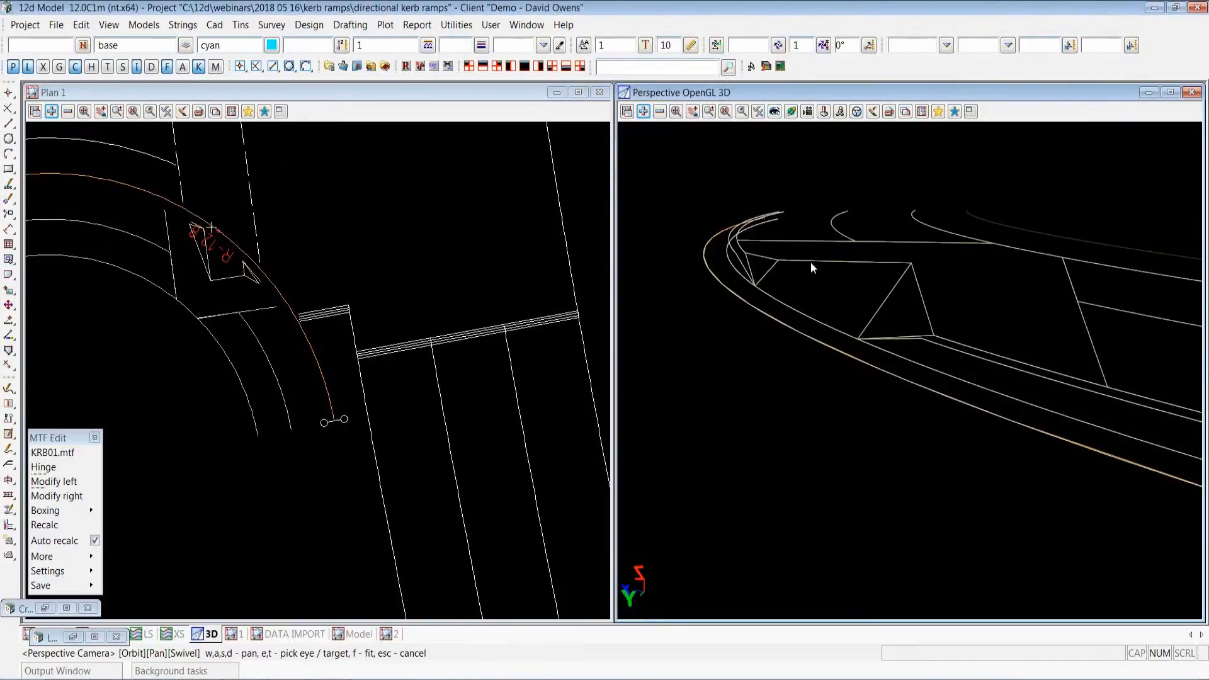
pyautogui.moveTo(757, 309)
pyautogui.mouseDown()
pyautogui.moveTo(757, 347)
pyautogui.moveTo(851, 384)
pyautogui.moveTo(897, 435)
pyautogui.mouseUp()
pyautogui.moveTo(989, 534); pyautogui.dragTo(981, 582)
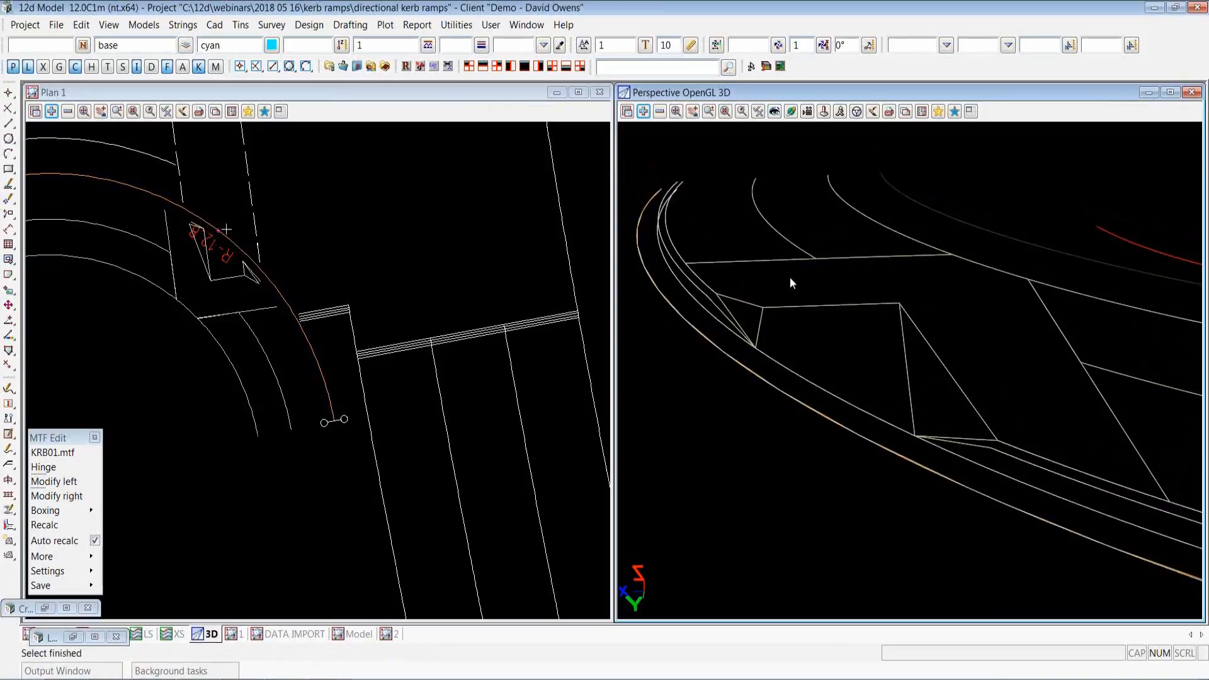
pyautogui.scroll(-3, 790, 277)
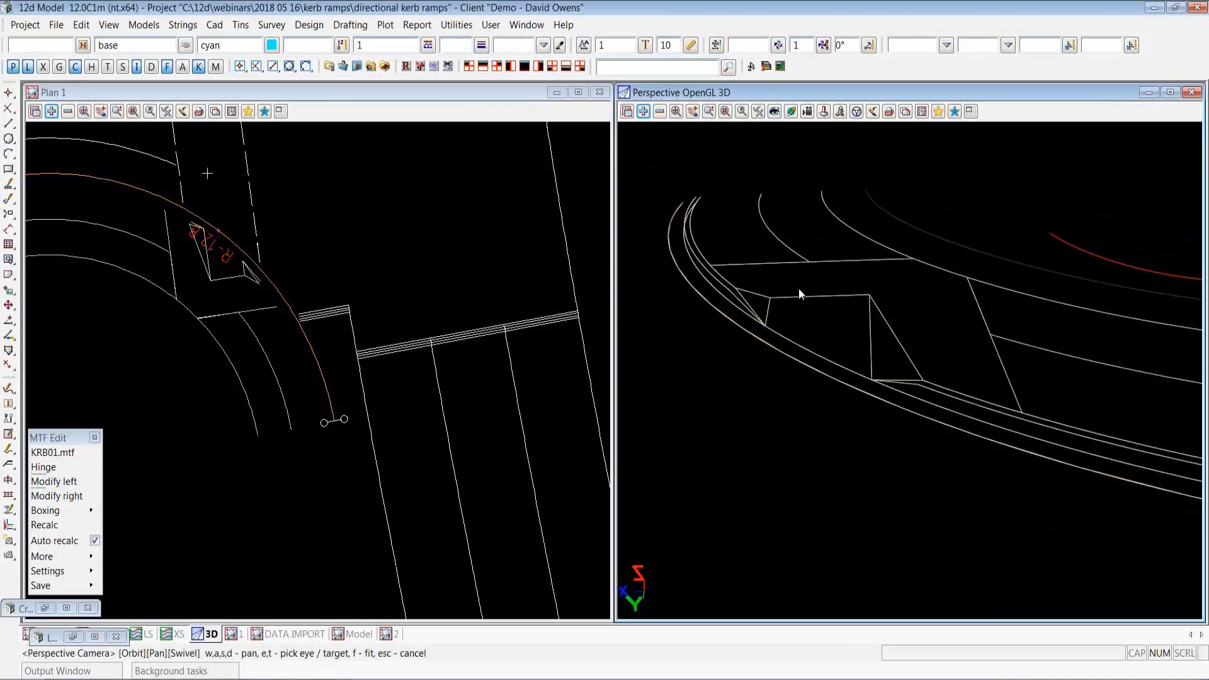
pyautogui.scroll(-3, 799, 289)
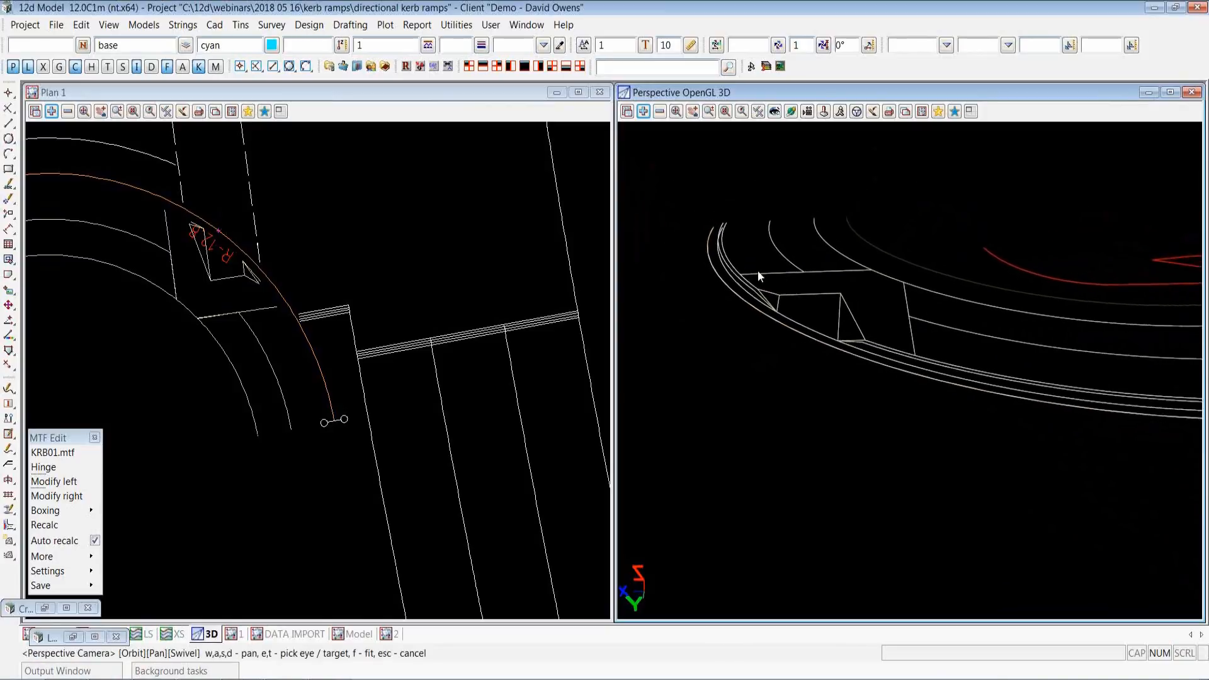
pyautogui.scroll(2, 908, 254)
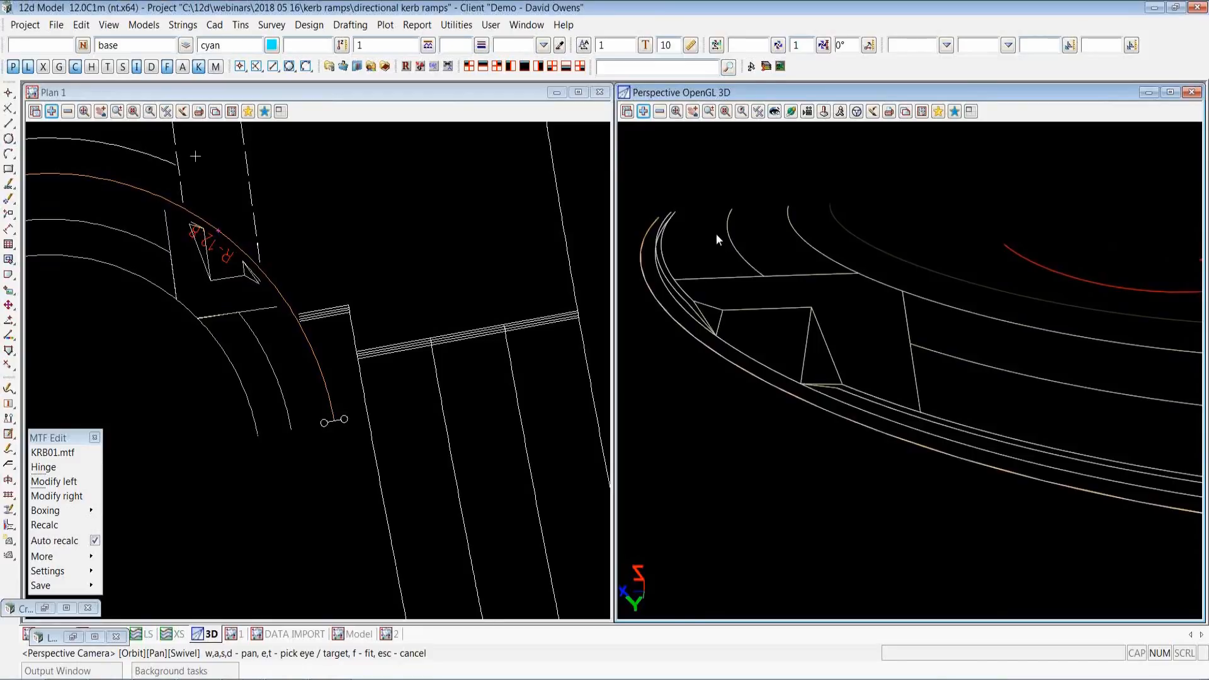
pyautogui.moveTo(887, 324)
pyautogui.mouseDown()
pyautogui.moveTo(1041, 332)
pyautogui.moveTo(1106, 359)
pyautogui.moveTo(715, 305)
pyautogui.mouseUp()
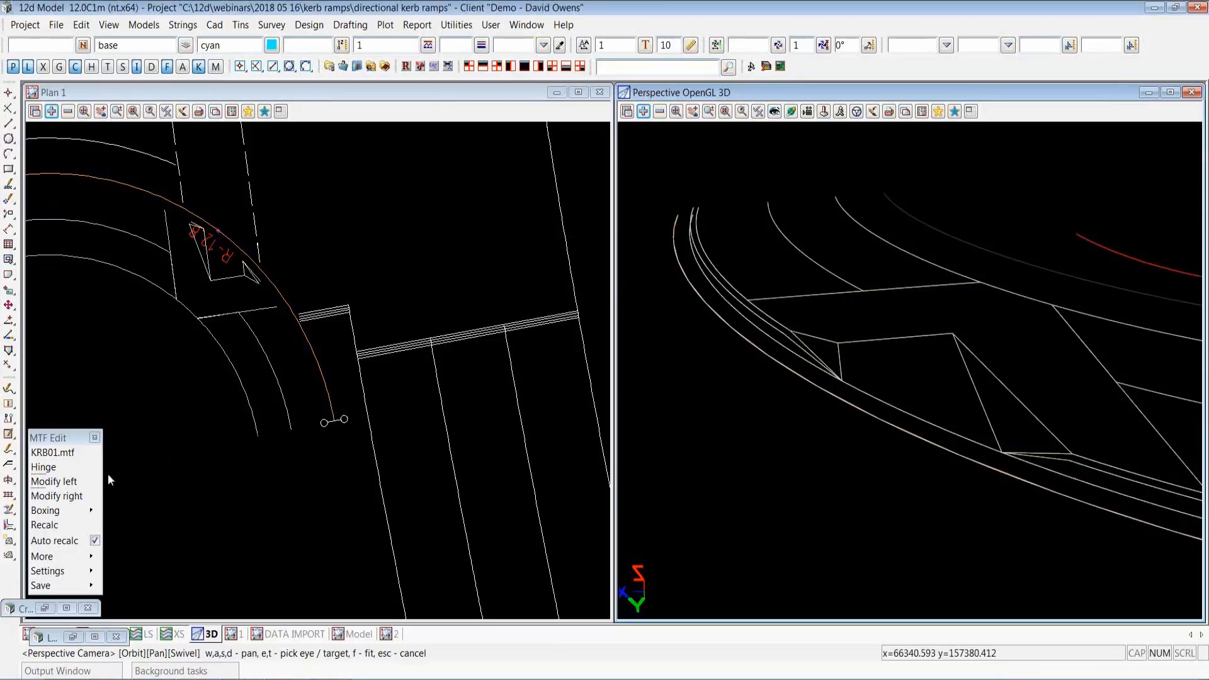
# Open the MTF Snippet Pavement Manager and enlarge it to show the full pavement zone and layer tree
pyautogui.moveTo(11, 467)
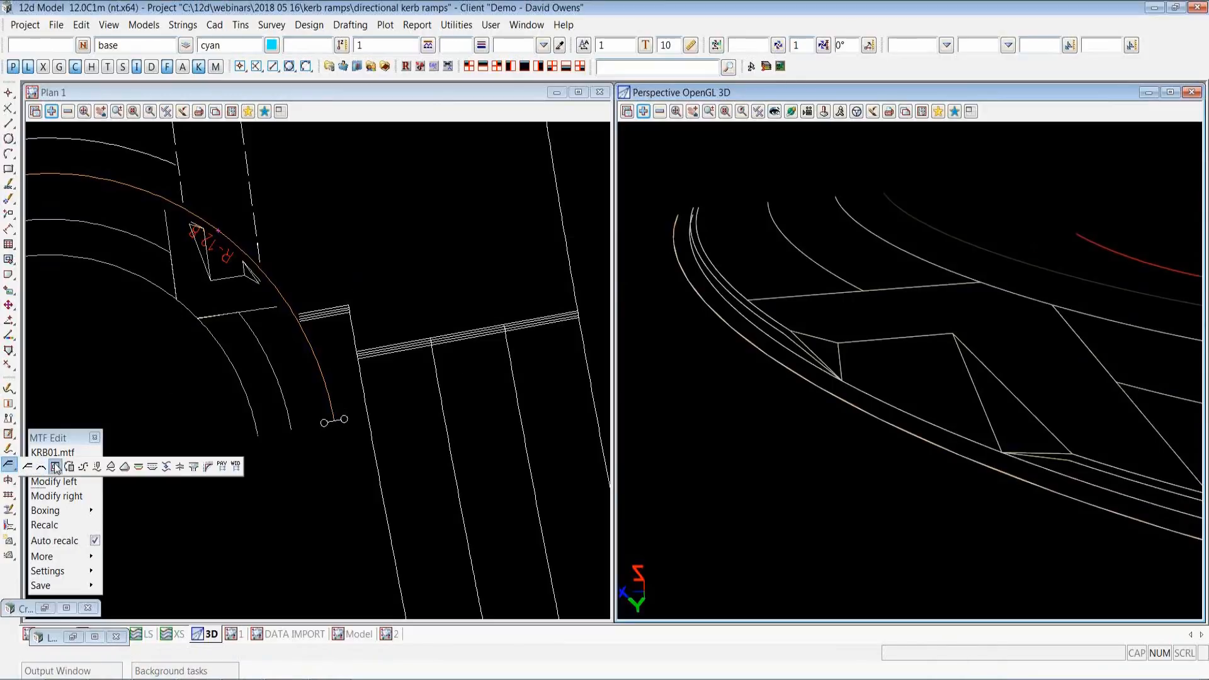
pyautogui.click(223, 468)
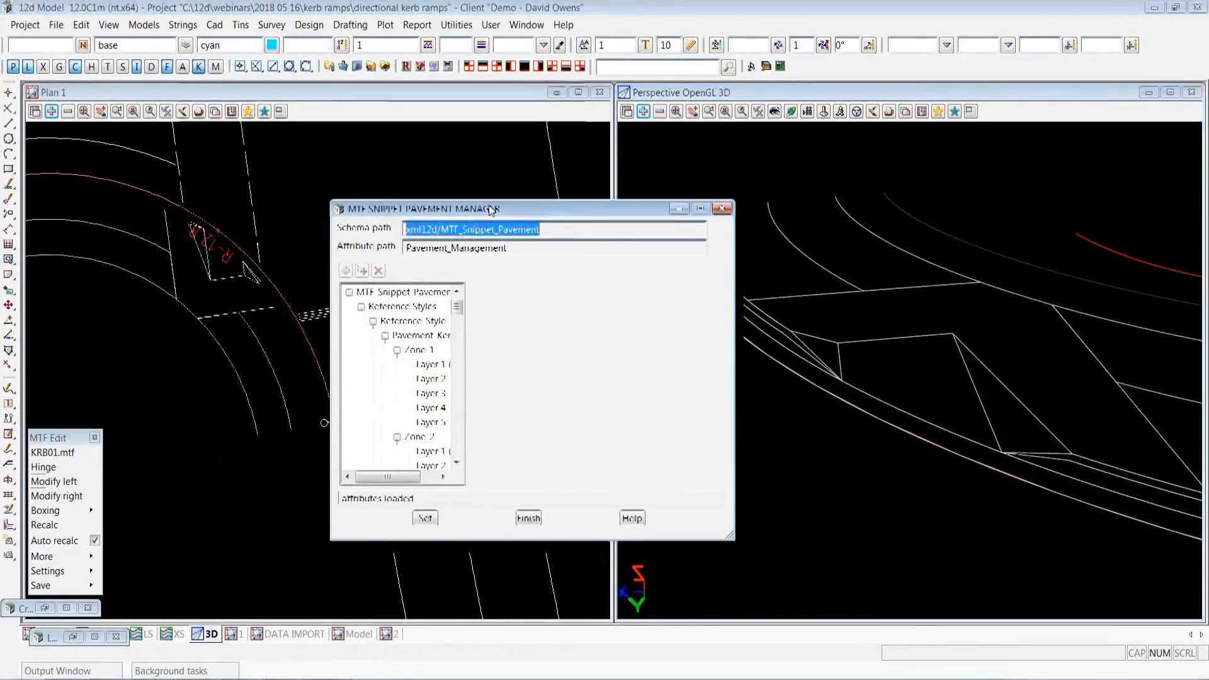
pyautogui.moveTo(491, 208); pyautogui.dragTo(298, 17)
pyautogui.moveTo(541, 349); pyautogui.dragTo(688, 632)
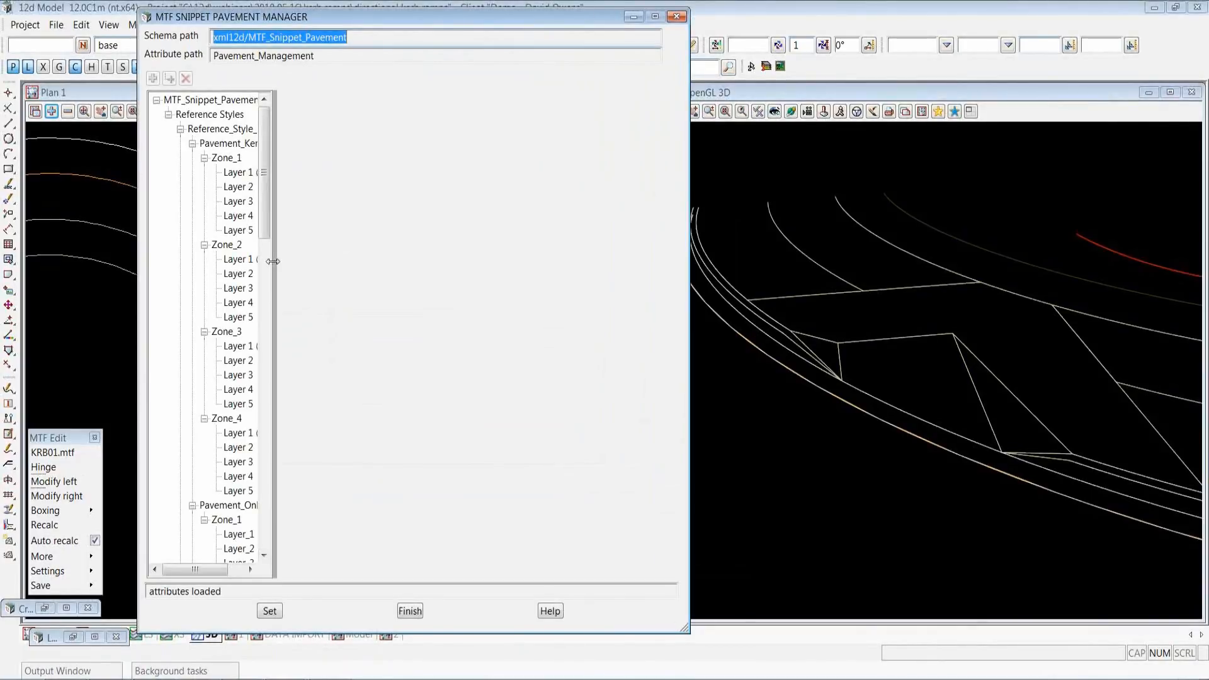
pyautogui.moveTo(273, 261); pyautogui.dragTo(397, 292)
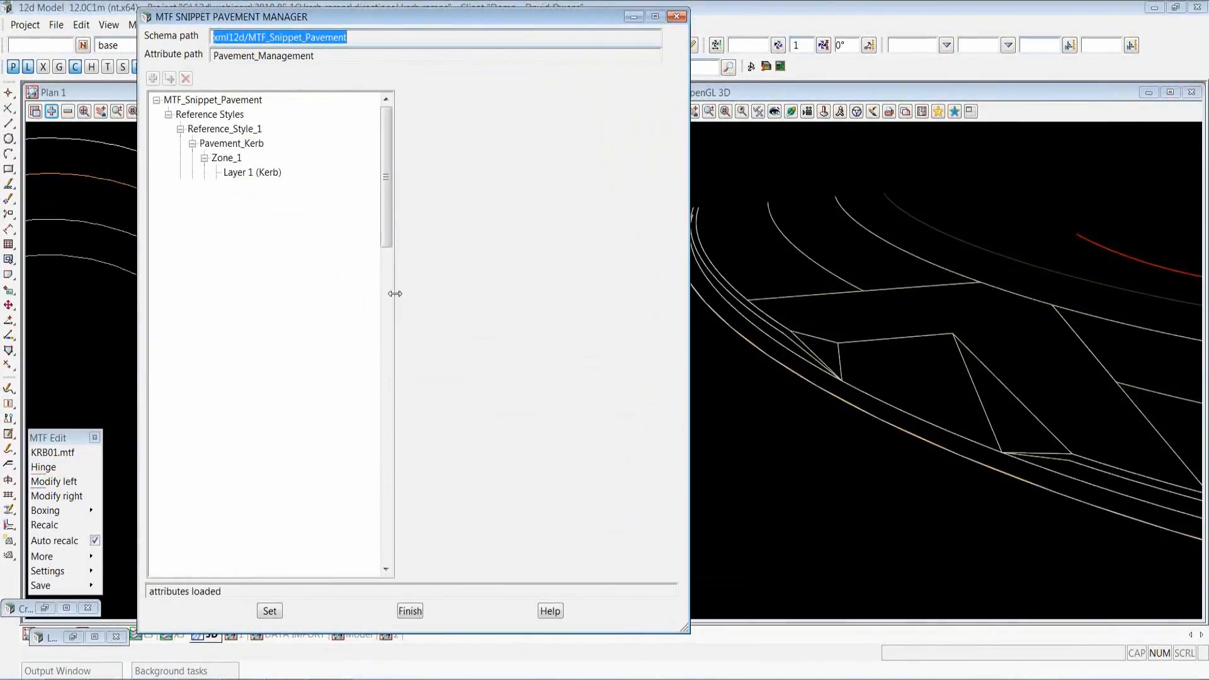
# Activate all three TRI_PAVEMENT_KERB_ONLY MTF Snippet modifiers in the Boxing group of the KRB01 left modifiers
pyautogui.click(54, 499)
pyautogui.click(145, 533)
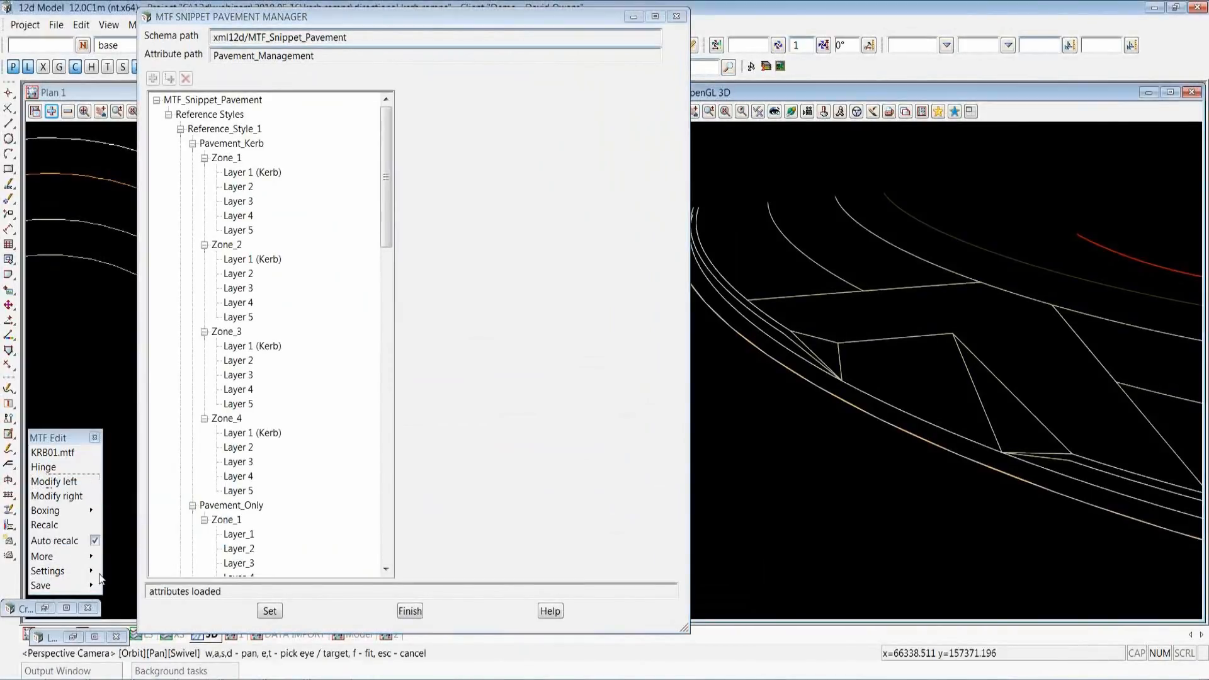
pyautogui.click(72, 638)
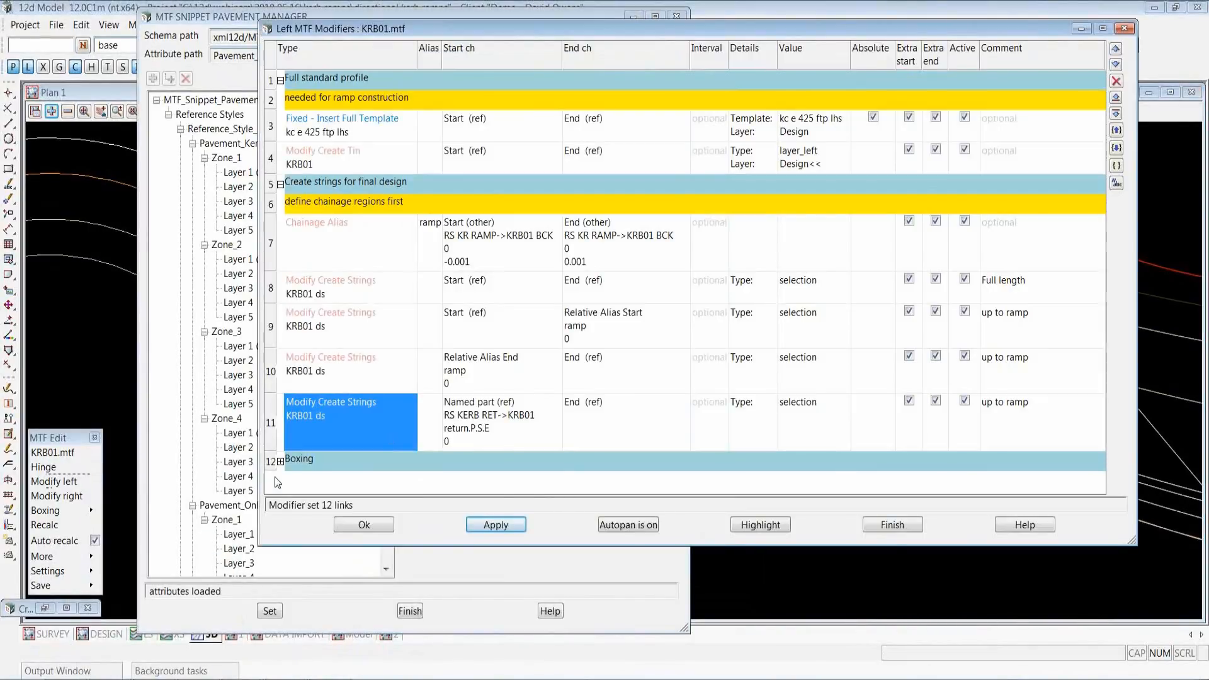
pyautogui.click(280, 462)
pyautogui.scroll(-1, 394, 199)
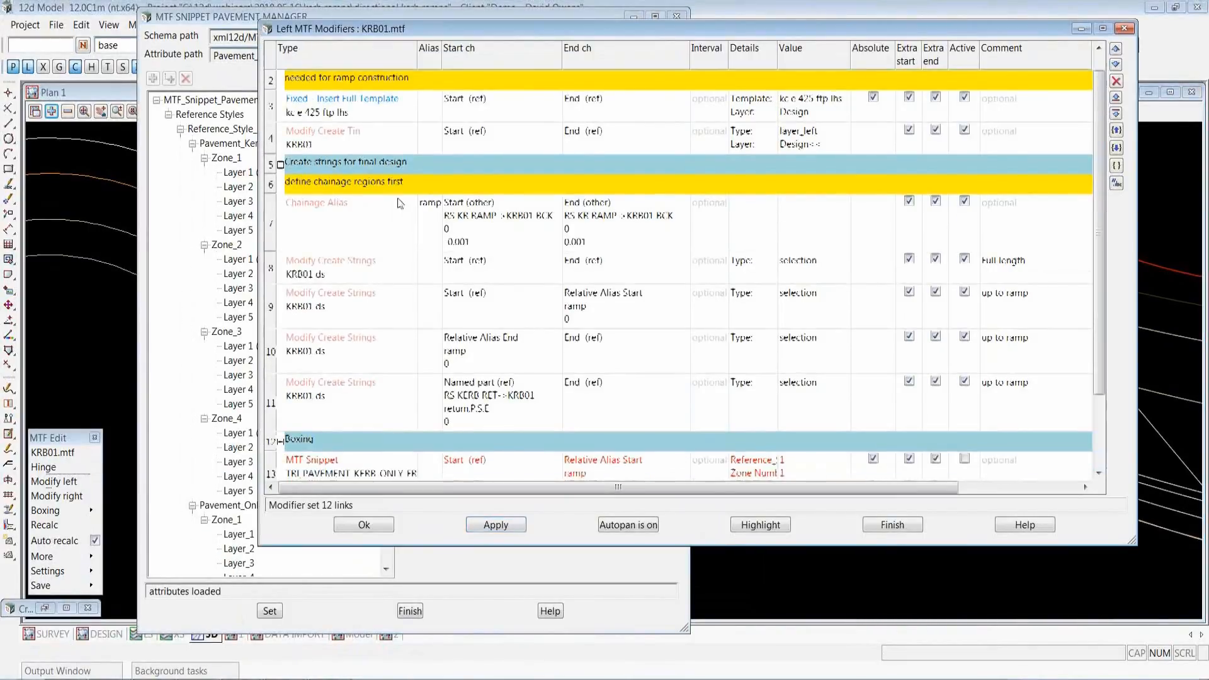
pyautogui.scroll(-3, 398, 203)
pyautogui.click(965, 355)
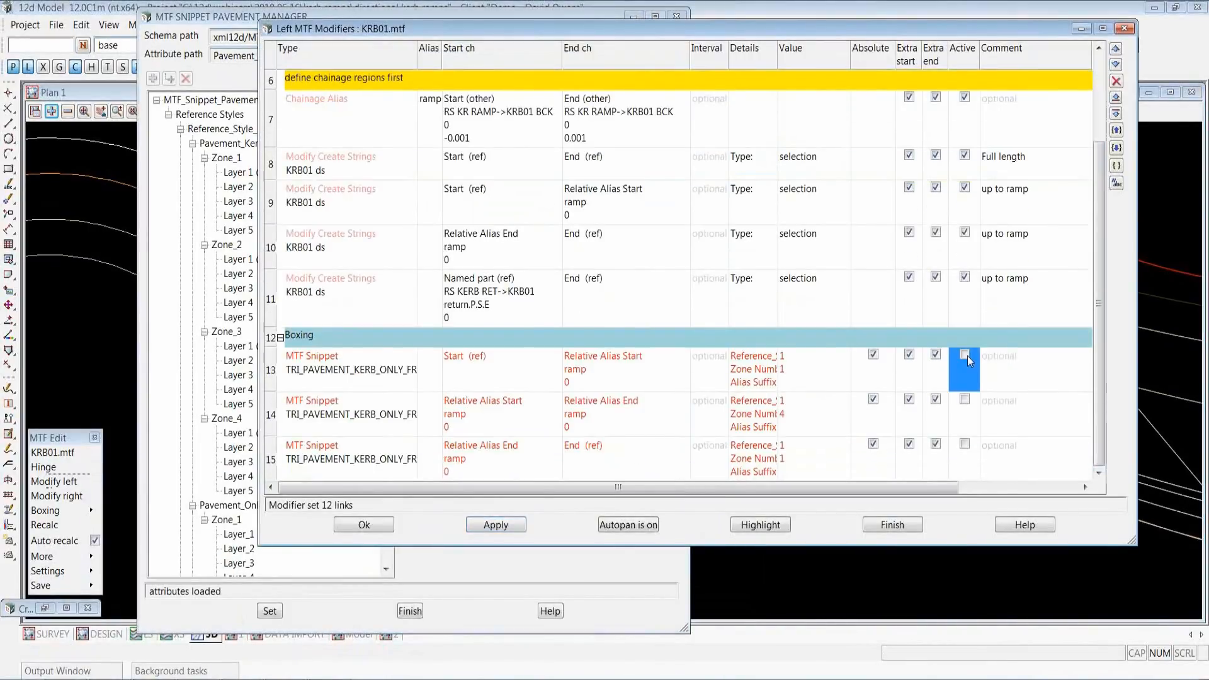
pyautogui.click(965, 401)
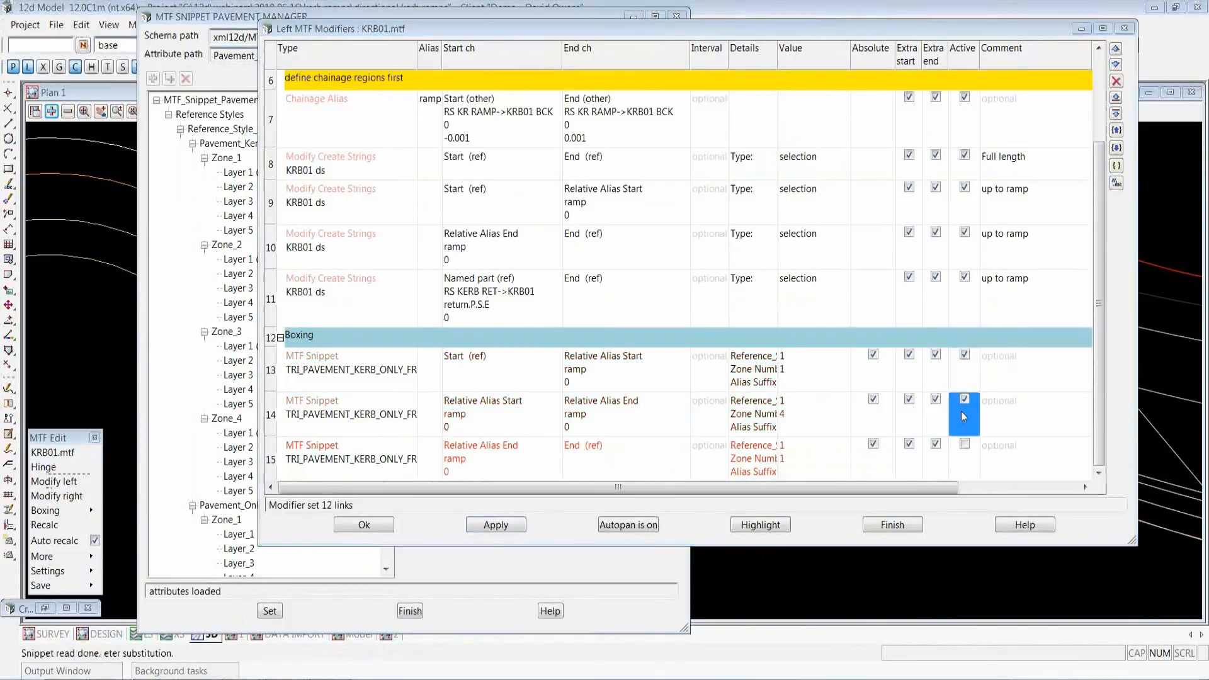
pyautogui.click(964, 445)
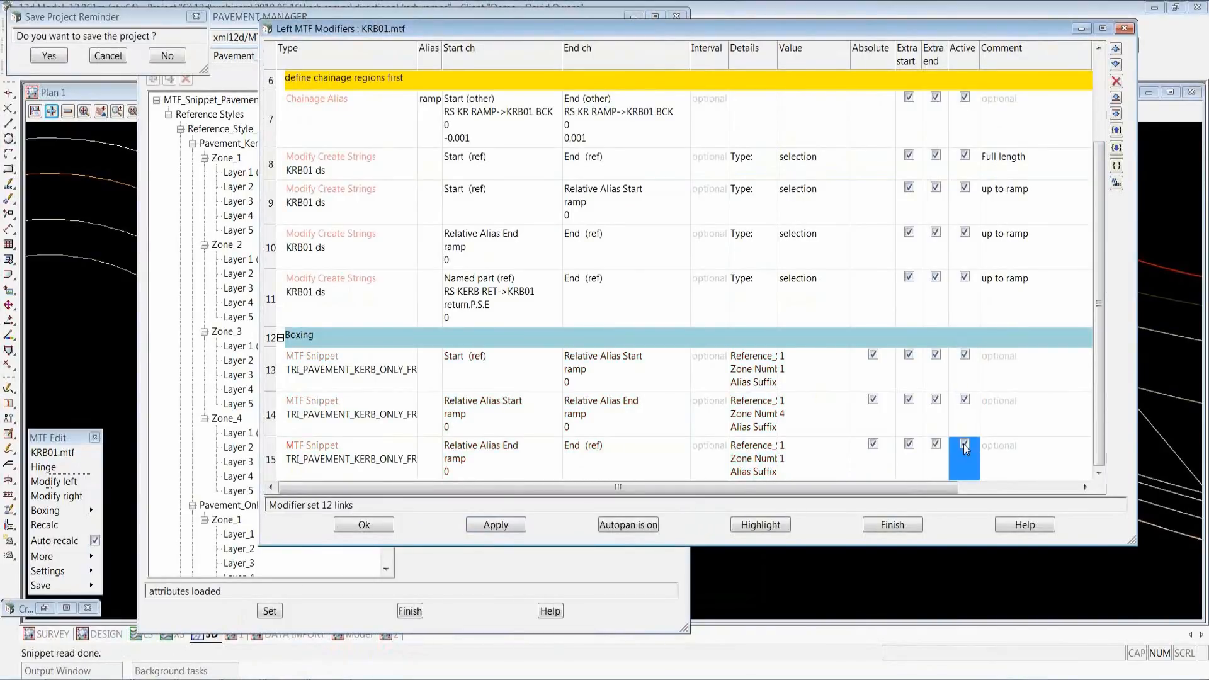
# Check the reference style and zone number of the first Boxing MTF Snippet, accept it, and return to the pavement manager
pyautogui.click(345, 372)
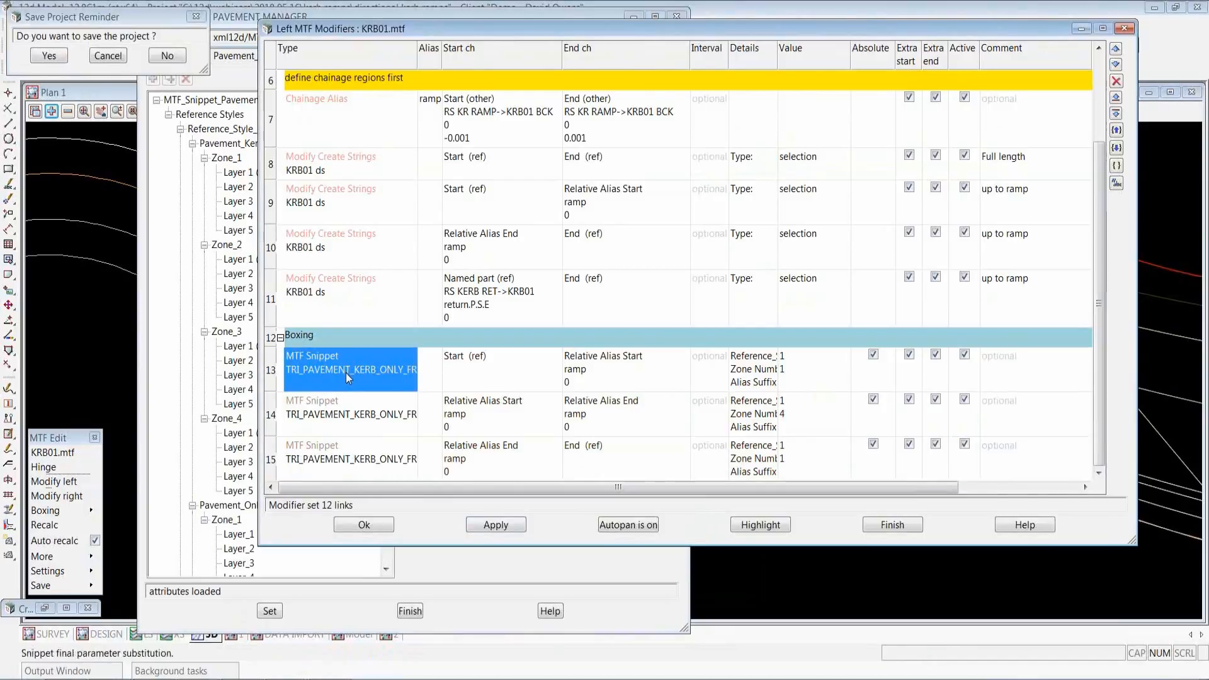
pyautogui.doubleClick(344, 374)
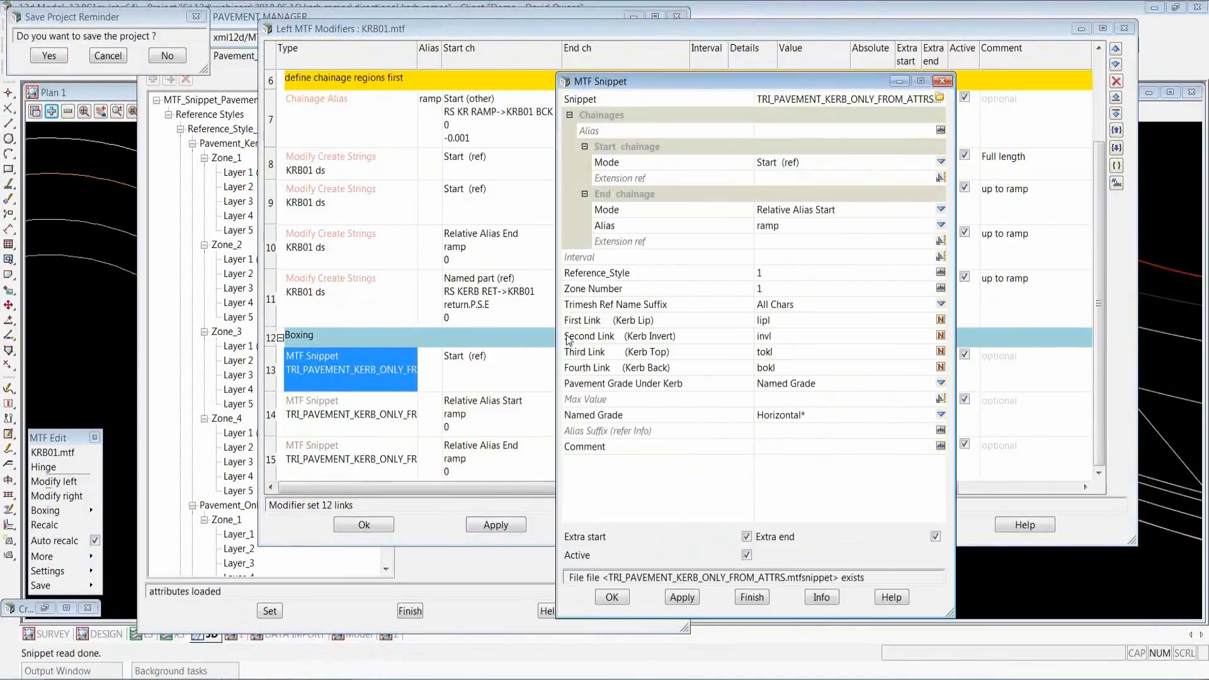
pyautogui.click(785, 277)
pyautogui.click(777, 291)
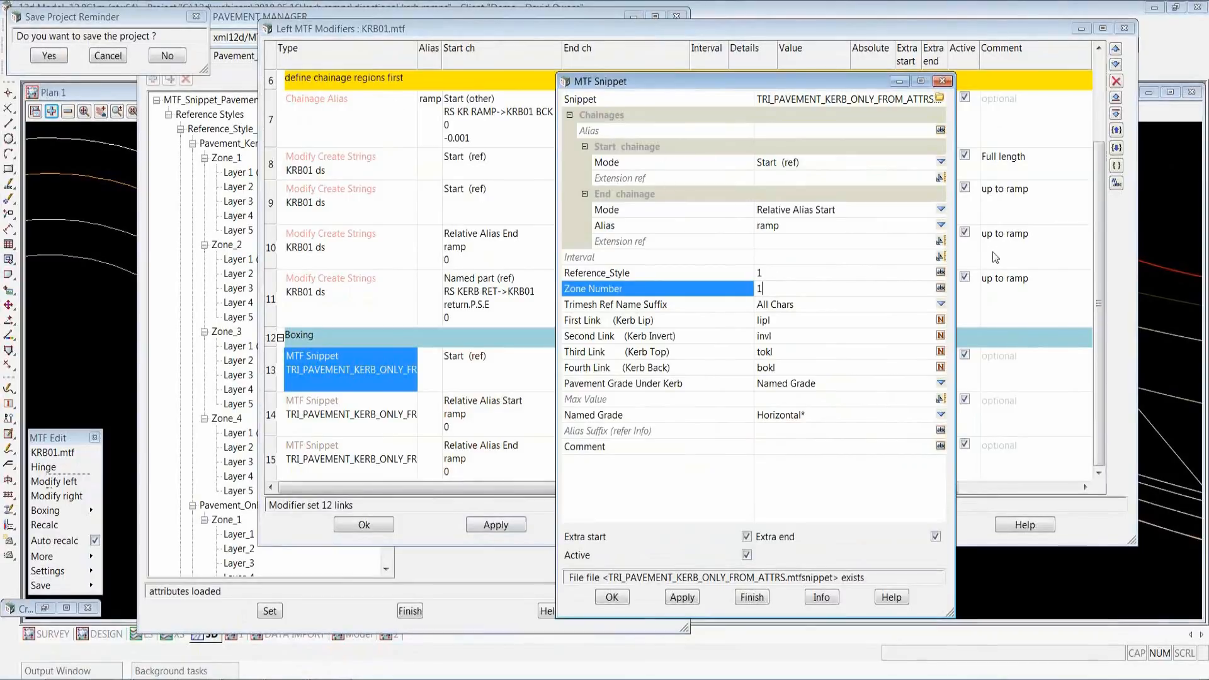
pyautogui.click(612, 598)
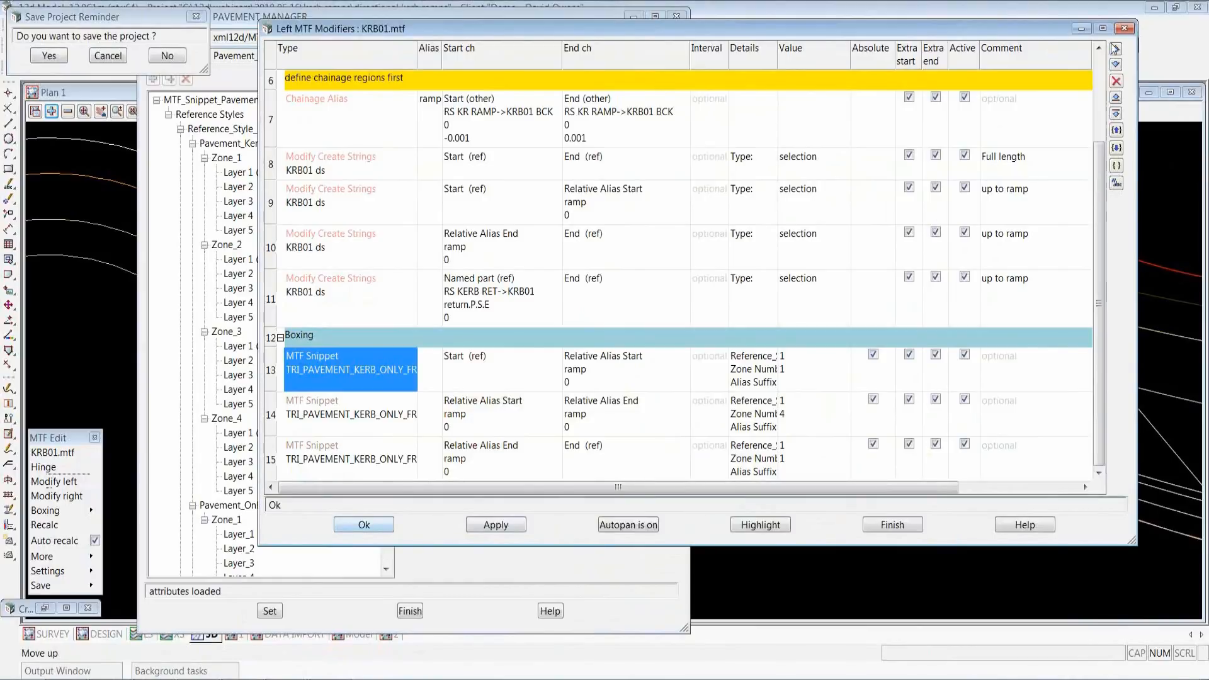
pyautogui.click(1081, 29)
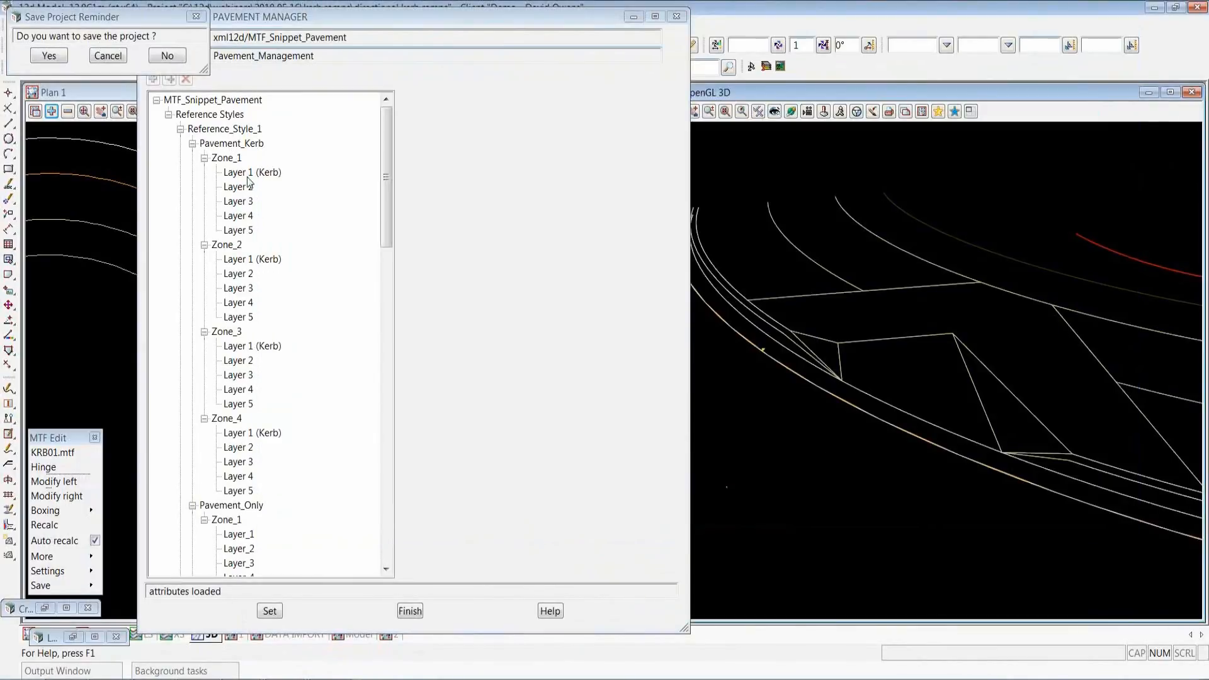
# Review the settings of Layers 1 to 5 in Pavement_Kerb Zone_1, including Layer 4's Outer_Offset, and close the pavement manager
pyautogui.click(239, 174)
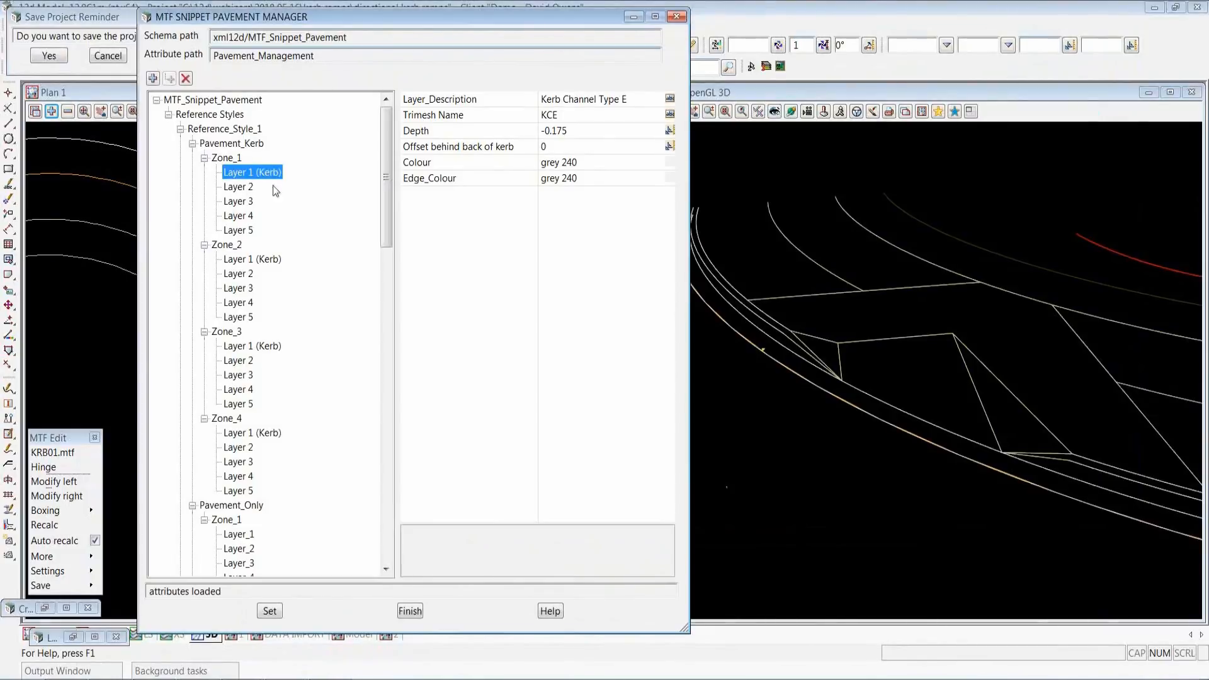
pyautogui.click(237, 187)
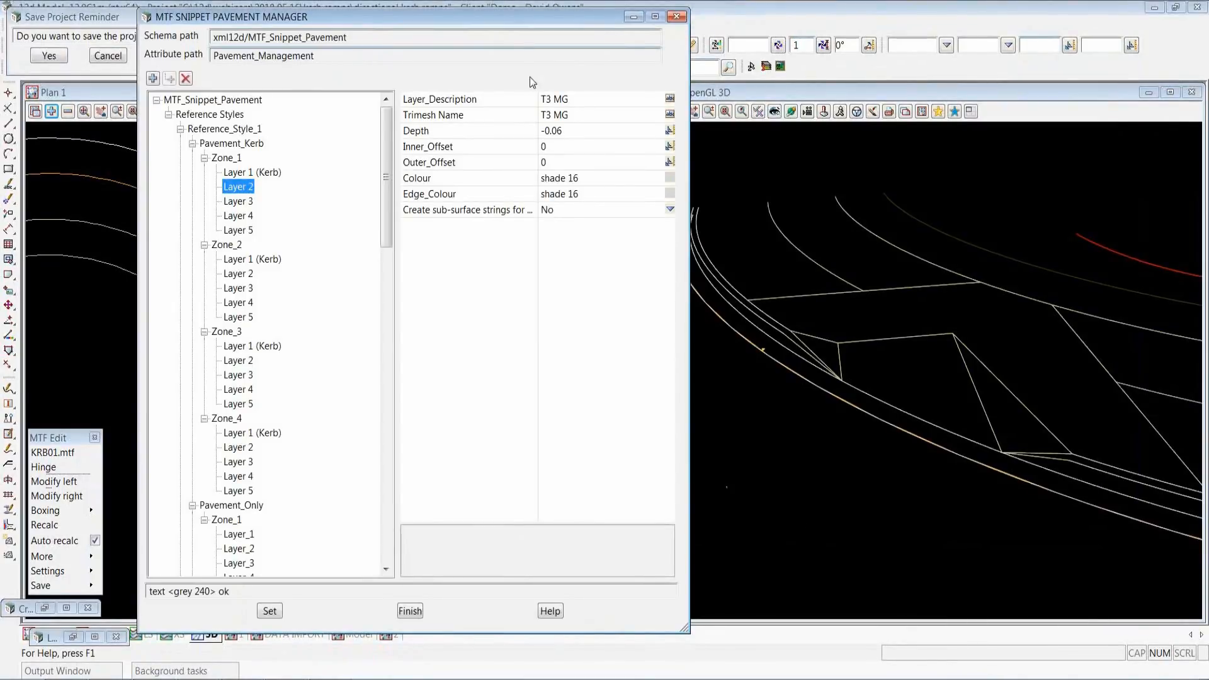
pyautogui.click(243, 202)
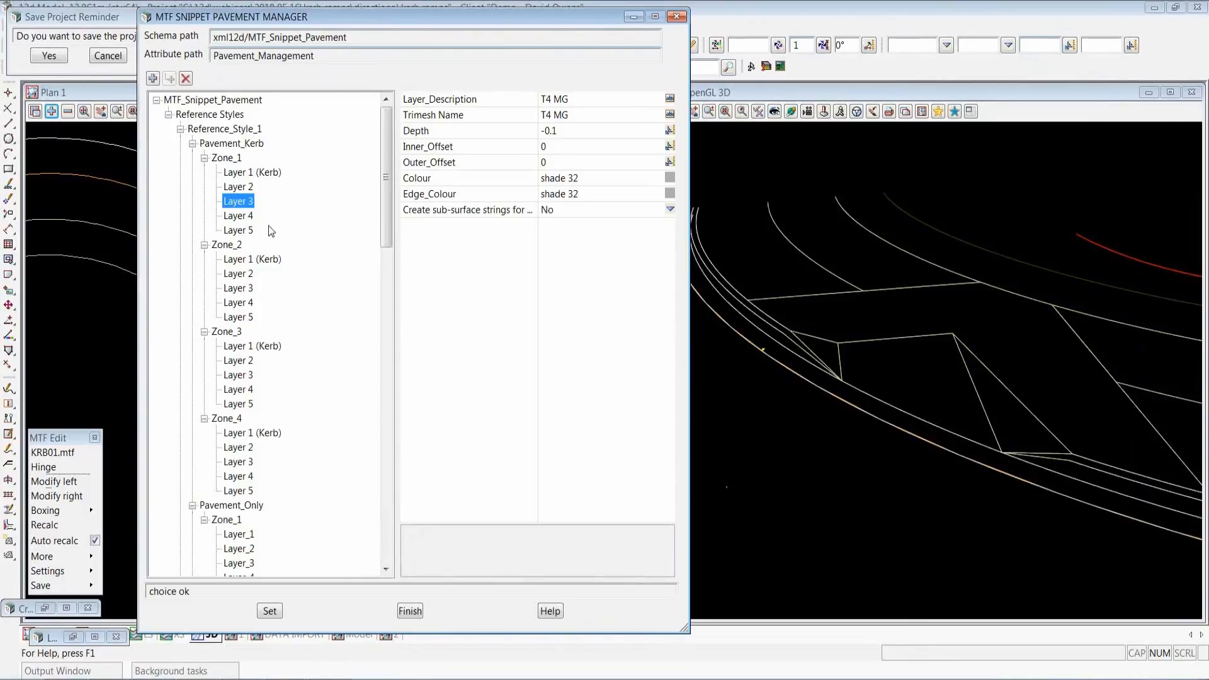
pyautogui.click(238, 216)
pyautogui.click(245, 230)
pyautogui.click(246, 217)
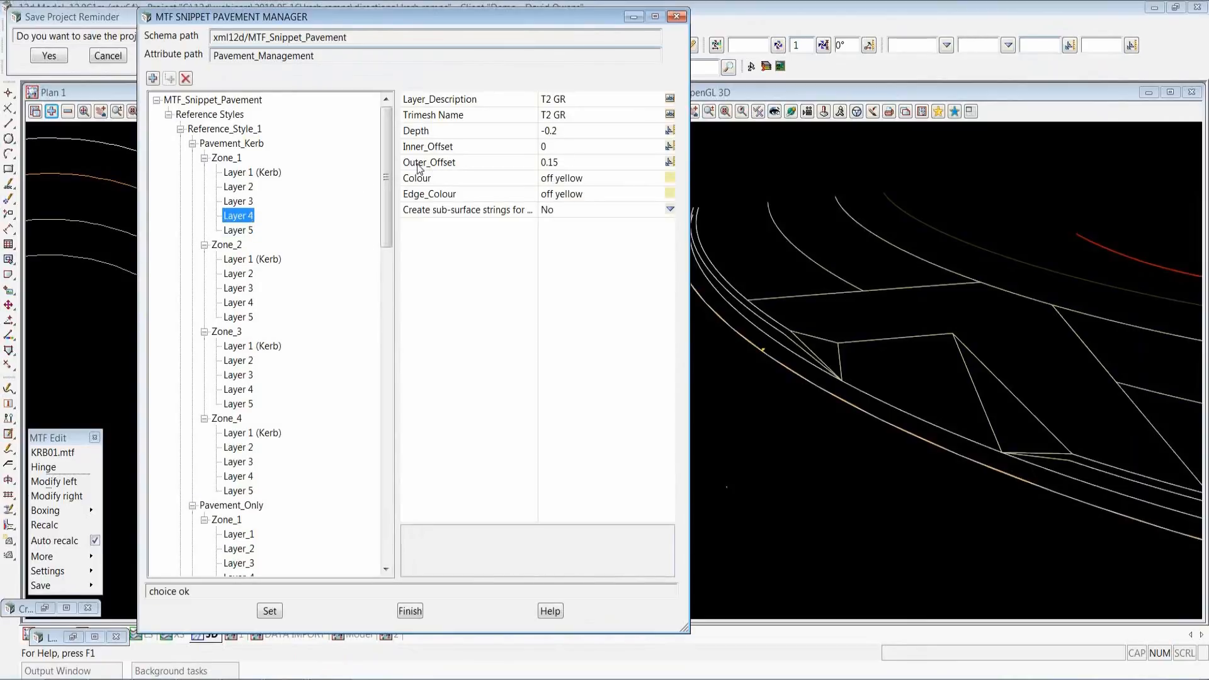
pyautogui.click(518, 165)
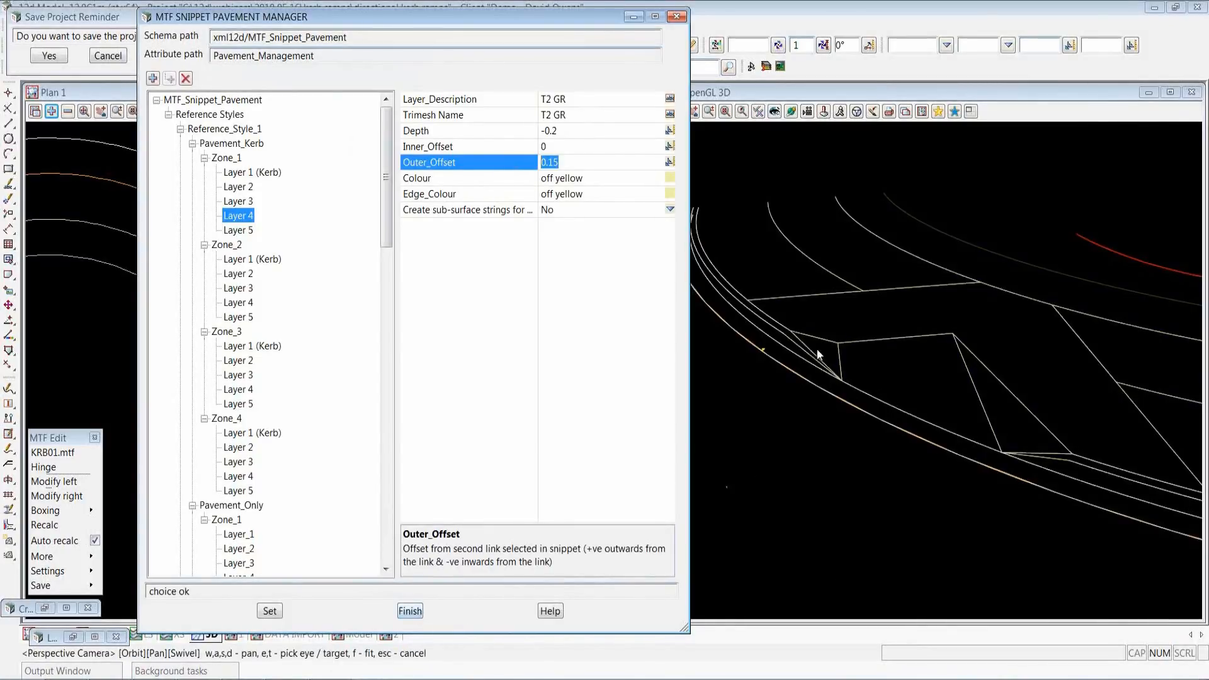
pyautogui.click(410, 611)
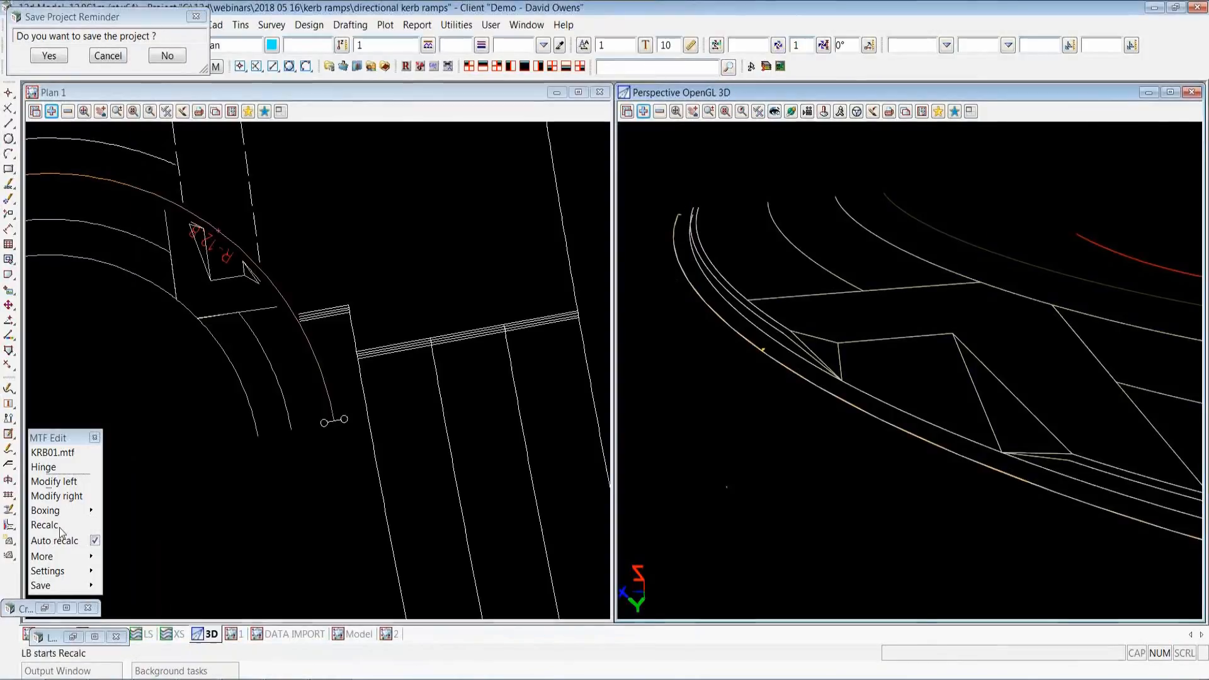
# Accept the first Boxing MTF Snippet, check the second one's kerb lip link, kerb invert link and zone number, and accept it
pyautogui.click(71, 636)
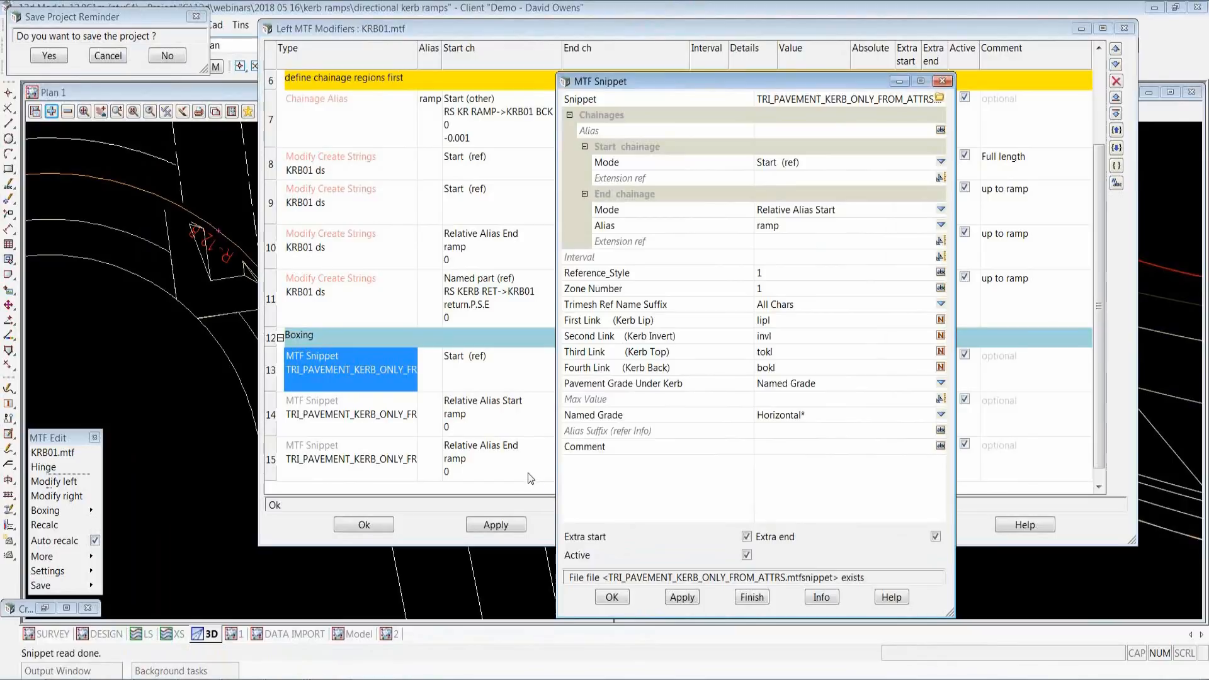
pyautogui.click(611, 598)
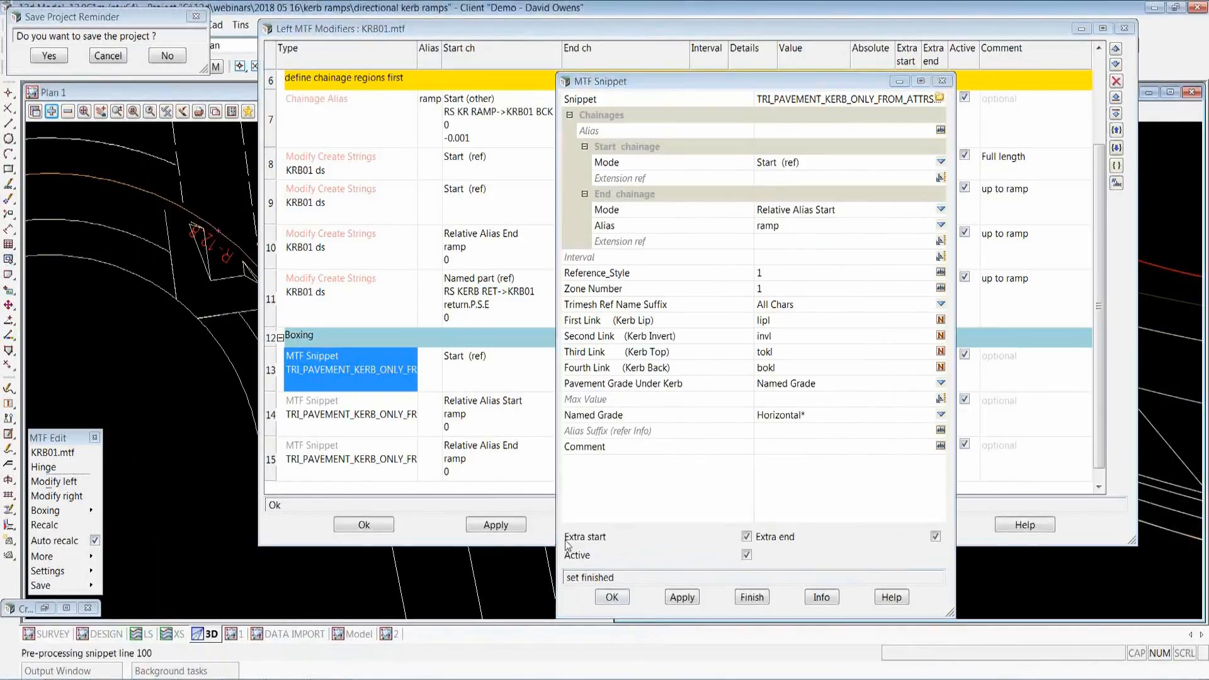
pyautogui.click(361, 420)
pyautogui.doubleClick(359, 418)
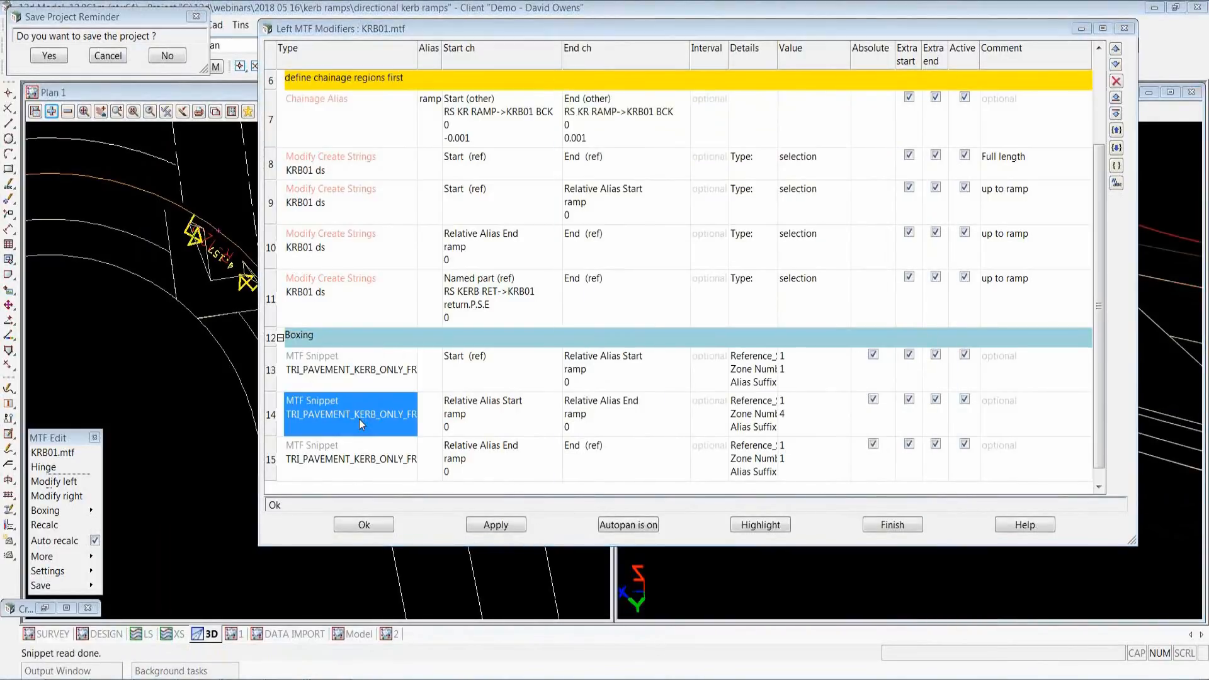
pyautogui.click(782, 339)
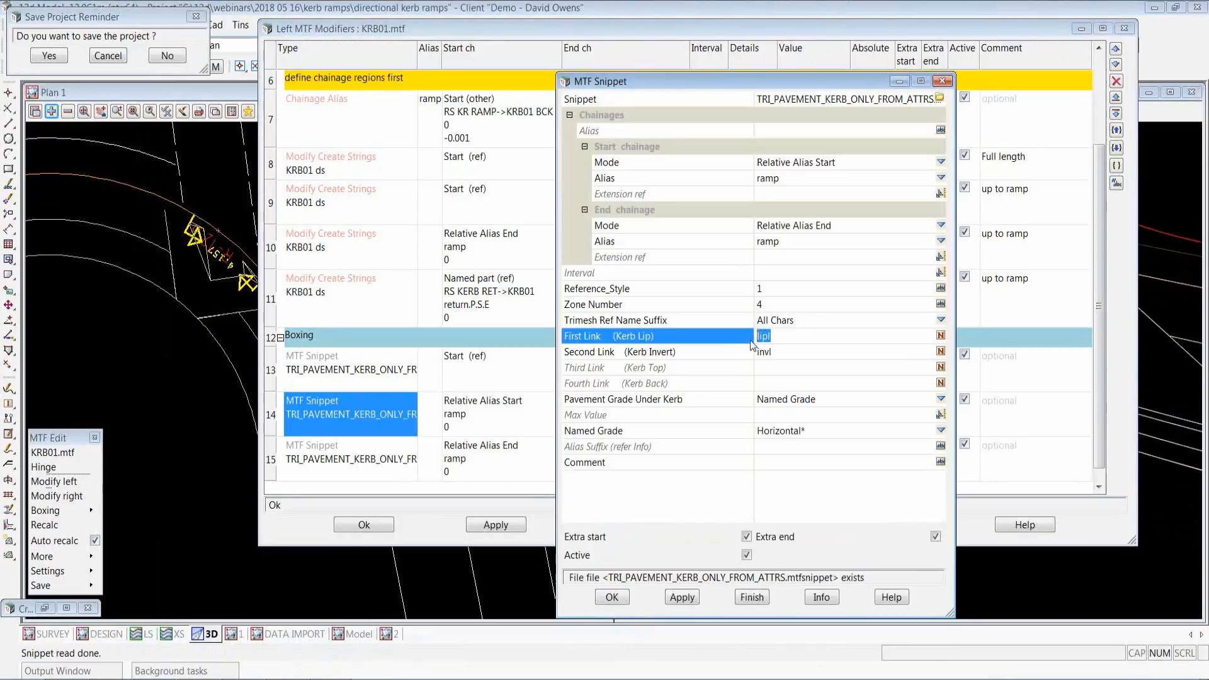
pyautogui.click(781, 353)
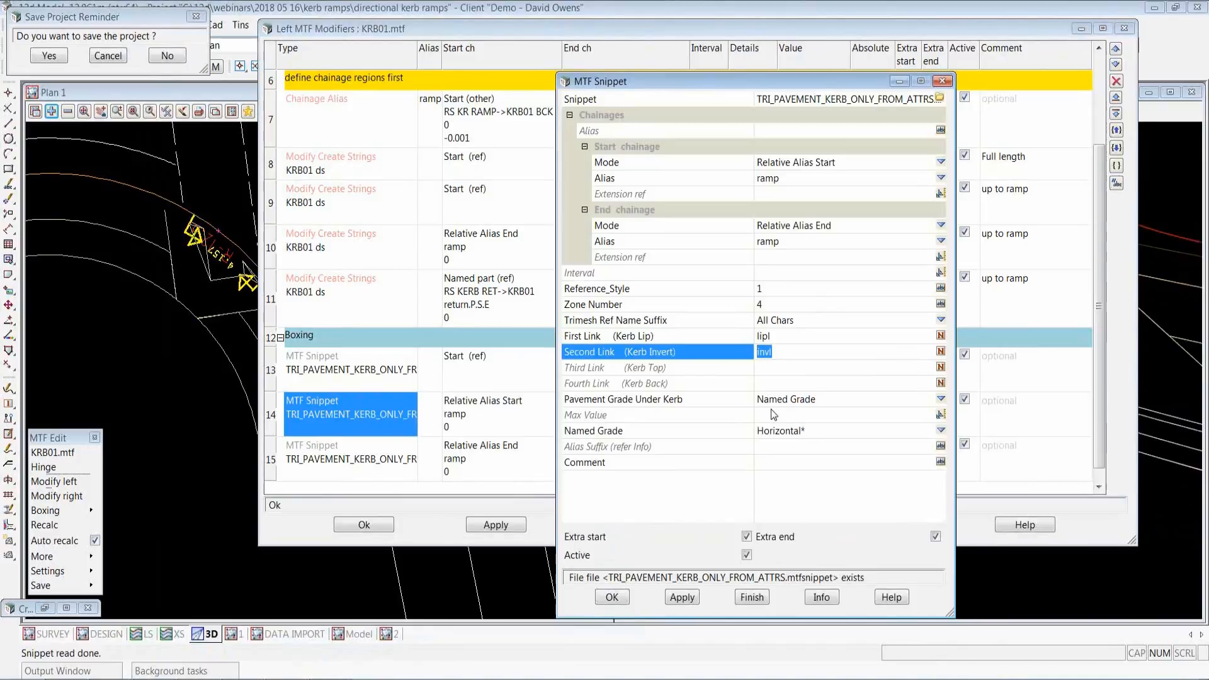
pyautogui.click(647, 307)
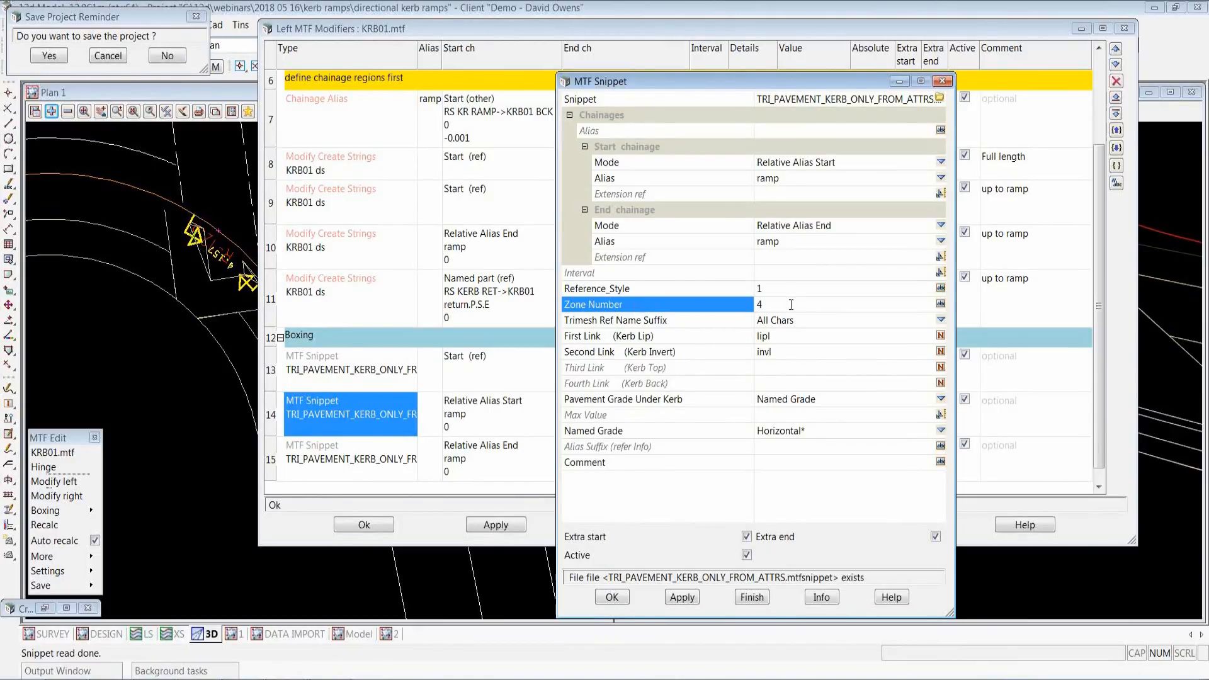
pyautogui.click(620, 602)
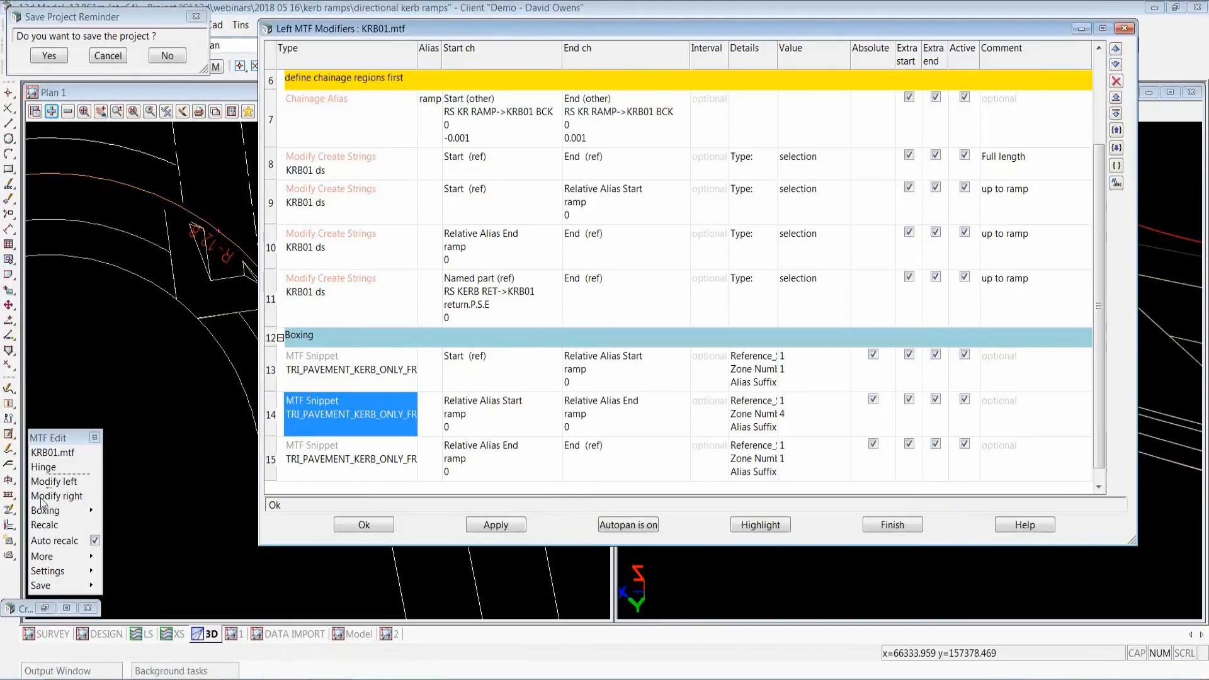
# Reopen the MTF Snippet Pavement Manager and enlarge it to show the Pavement_Kerb Zone_4 layers
pyautogui.click(47, 610)
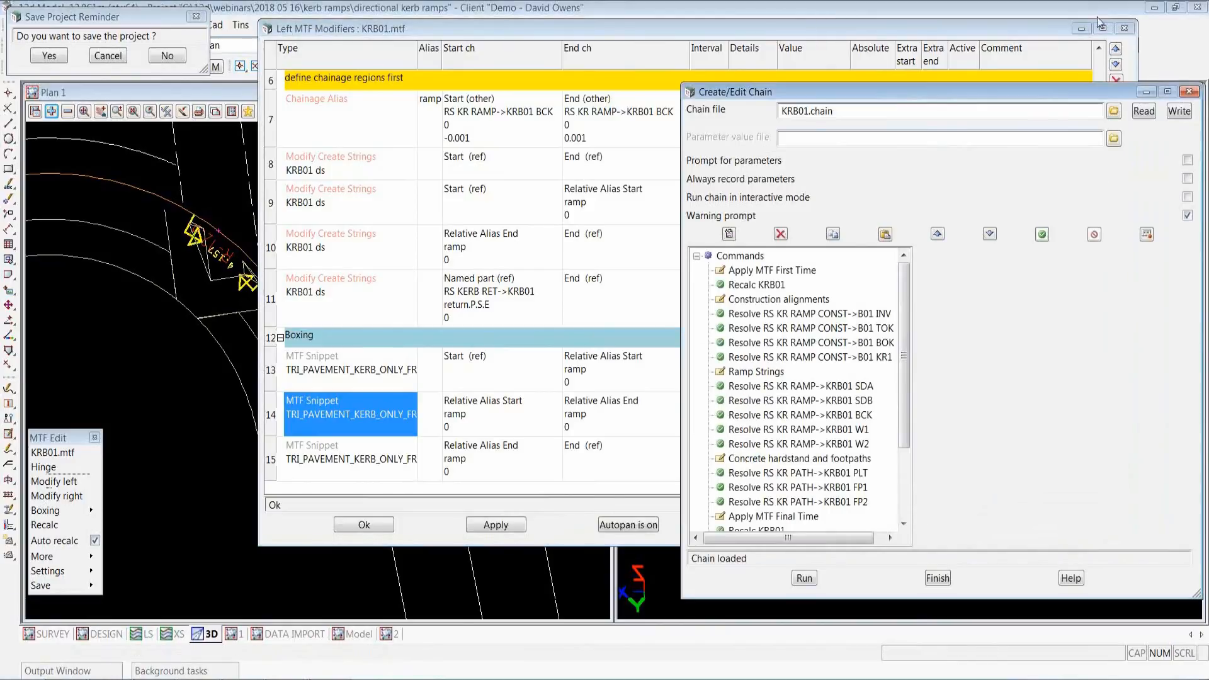
pyautogui.click(1146, 94)
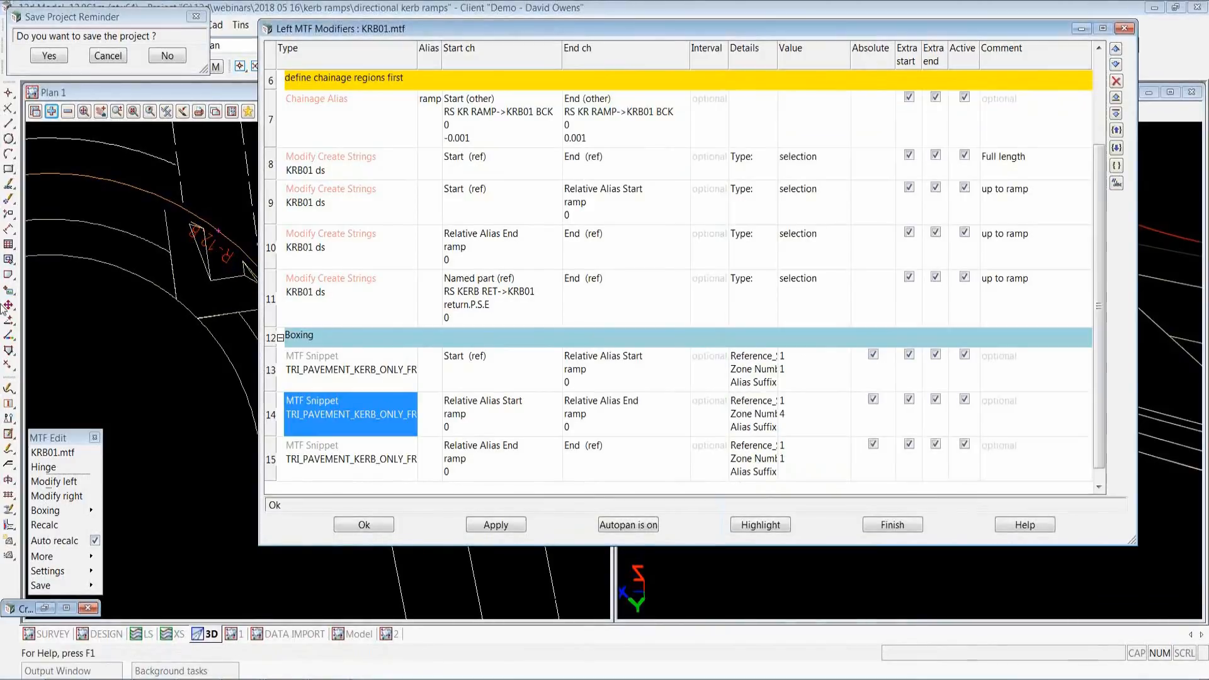
pyautogui.click(9, 464)
pyautogui.click(222, 466)
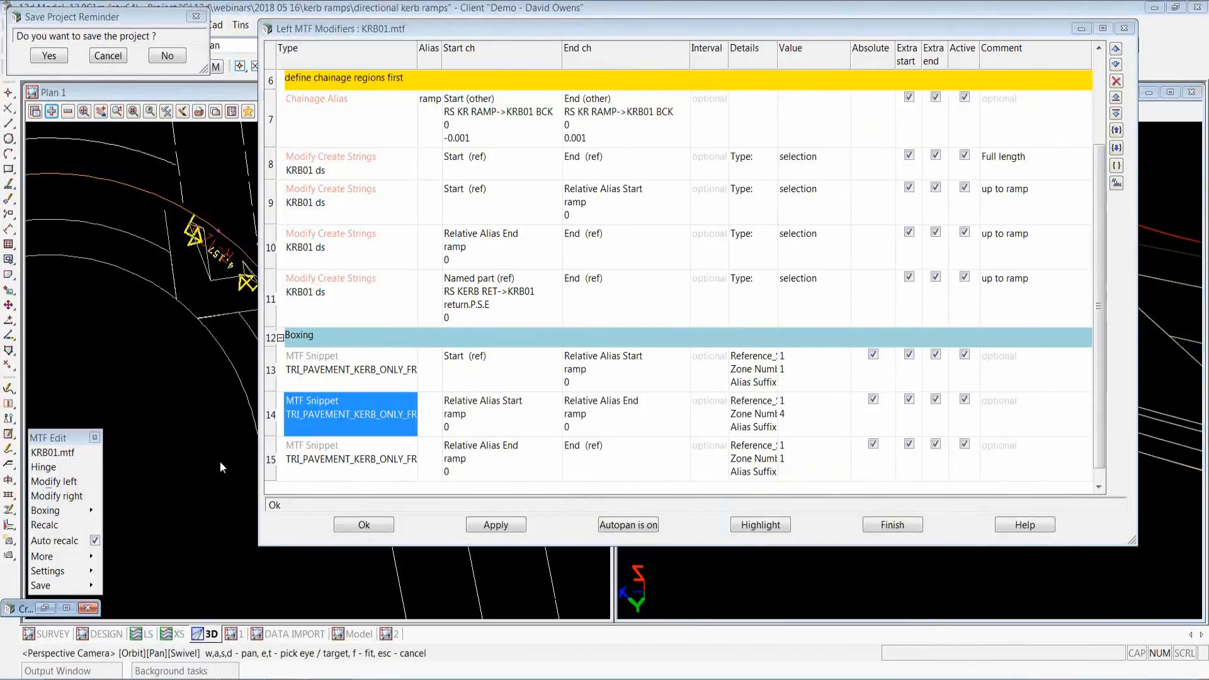
pyautogui.moveTo(399, 229); pyautogui.dragTo(106, 119)
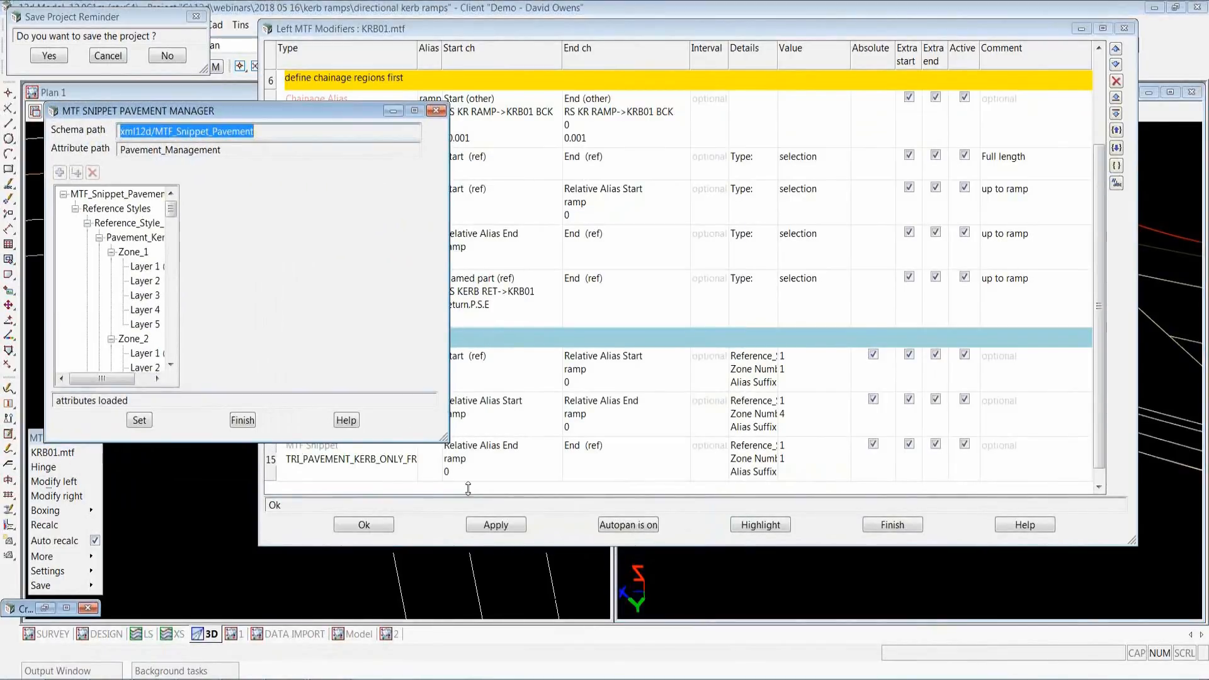
pyautogui.moveTo(445, 439); pyautogui.dragTo(599, 670)
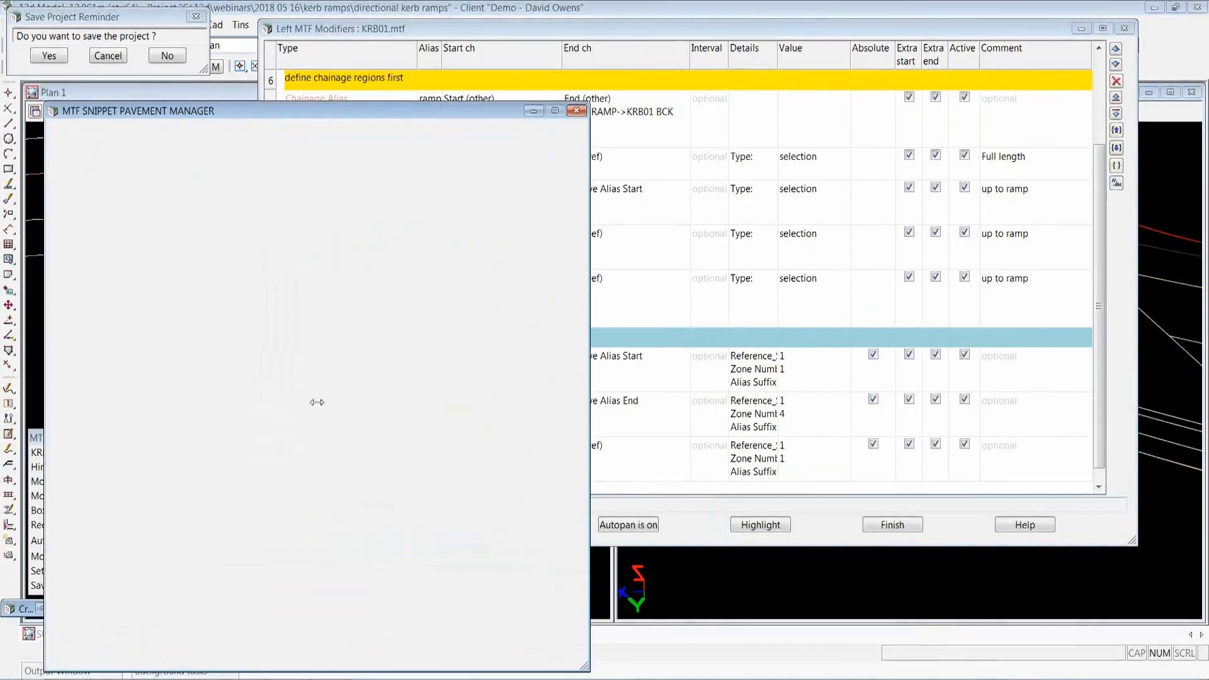
pyautogui.moveTo(309, 289); pyautogui.dragTo(312, 334)
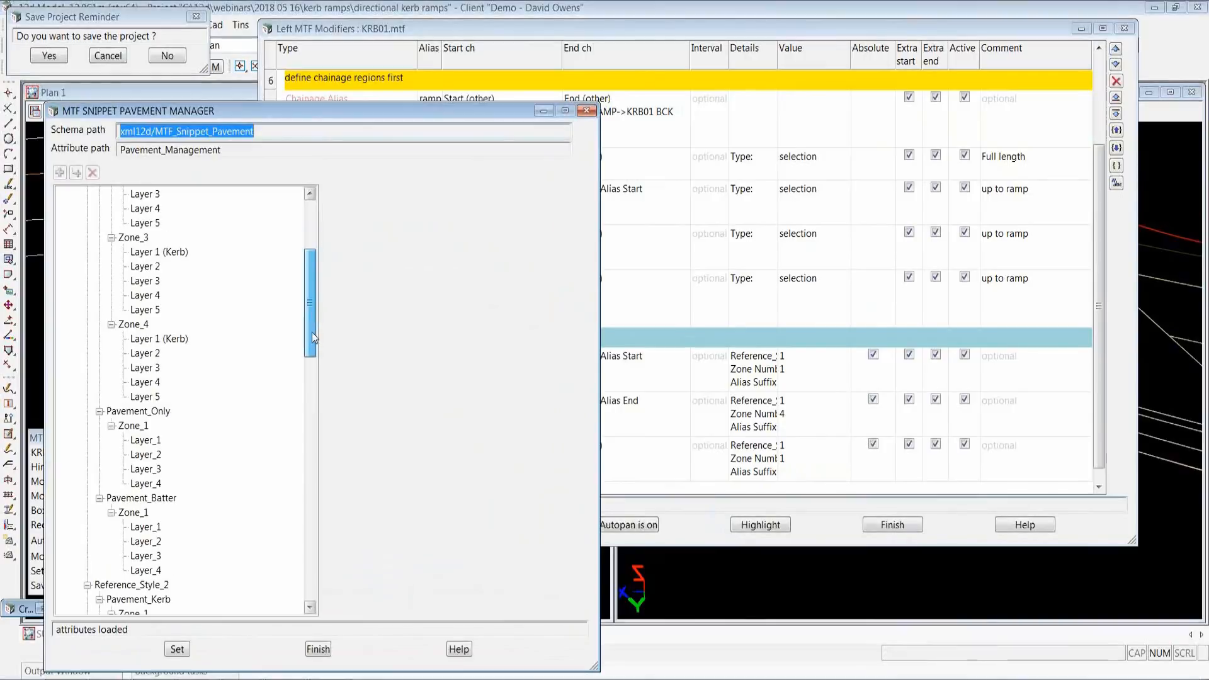
# Review the Zone_4 pavement layers and the kerb layer's offset behind back of kerb, and put the pavement manager away
pyautogui.click(146, 383)
pyautogui.click(146, 368)
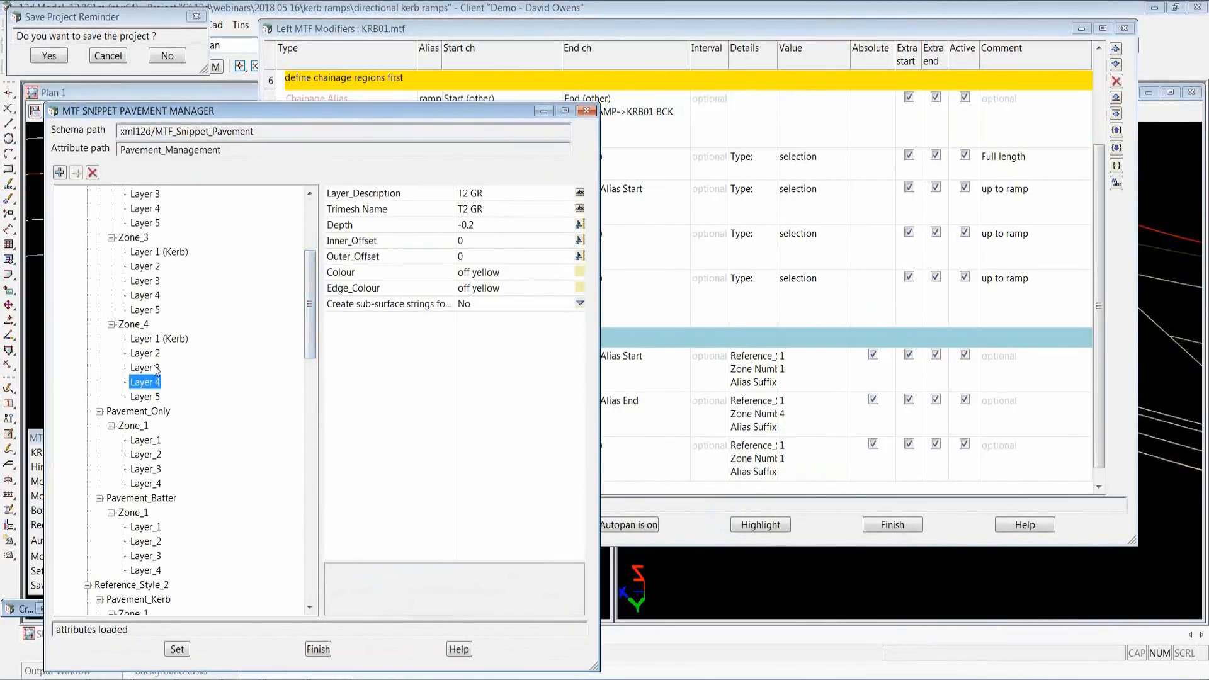
pyautogui.click(154, 353)
pyautogui.click(156, 340)
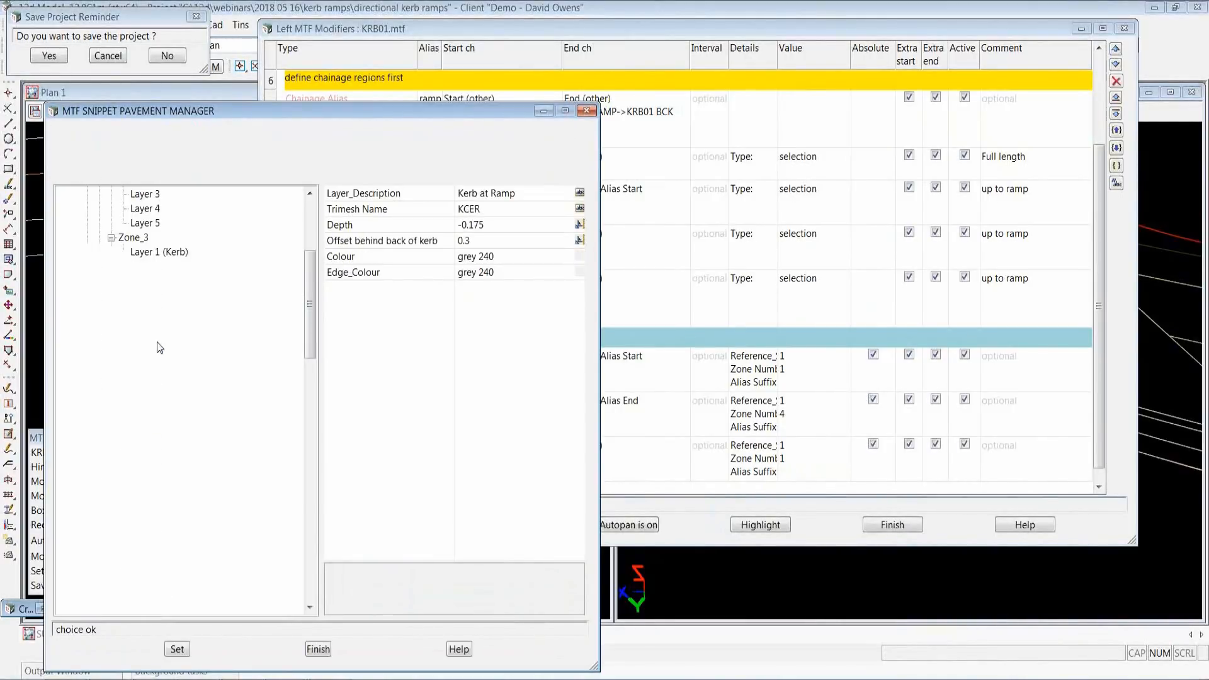
pyautogui.click(473, 241)
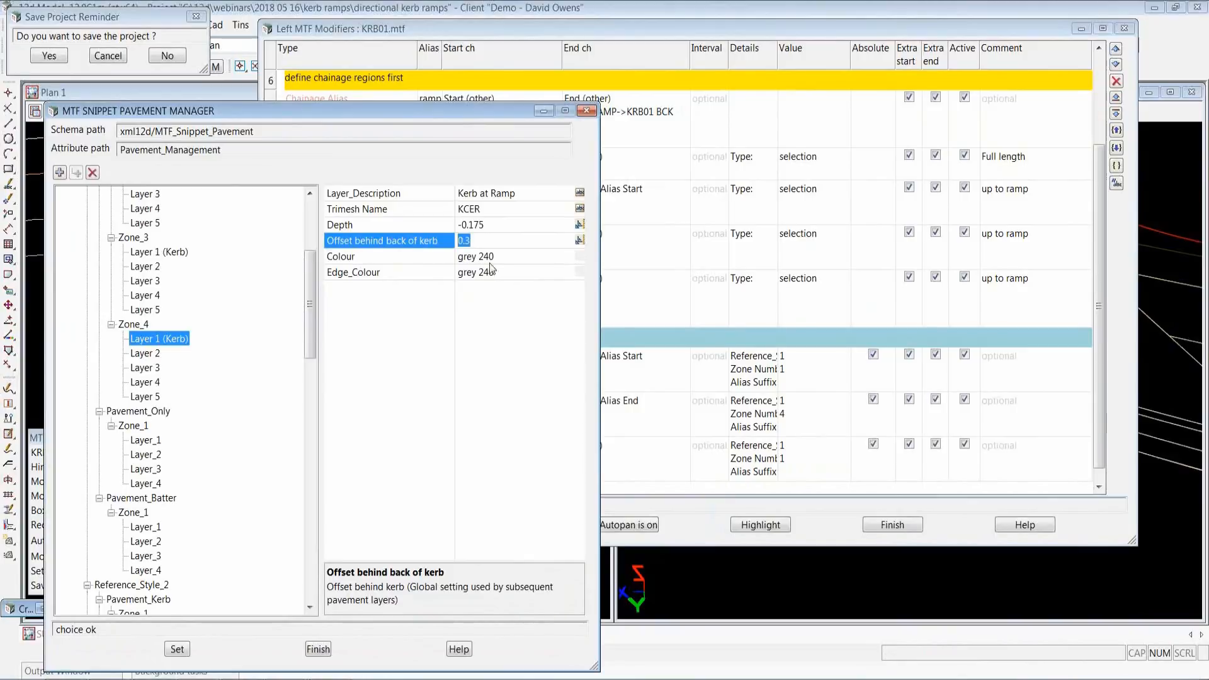
pyautogui.click(503, 239)
pyautogui.click(541, 111)
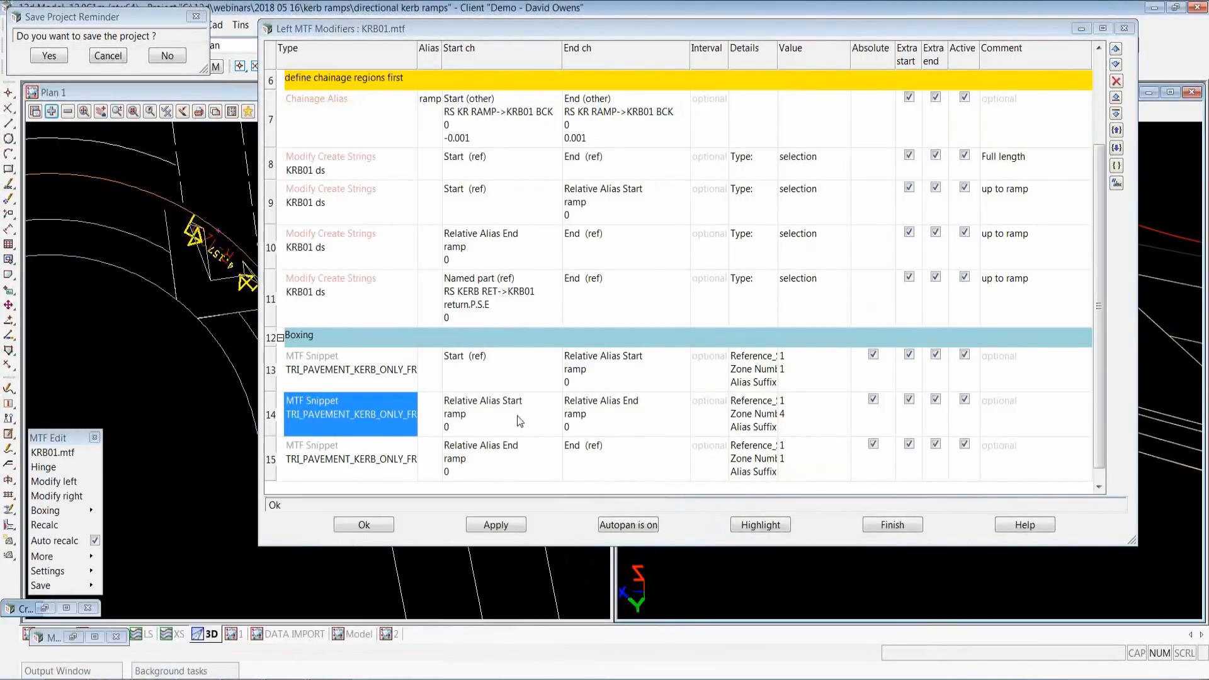
# Apply the KRB01 left modifiers with the Boxing snippets and put the modifiers window away
pyautogui.click(347, 369)
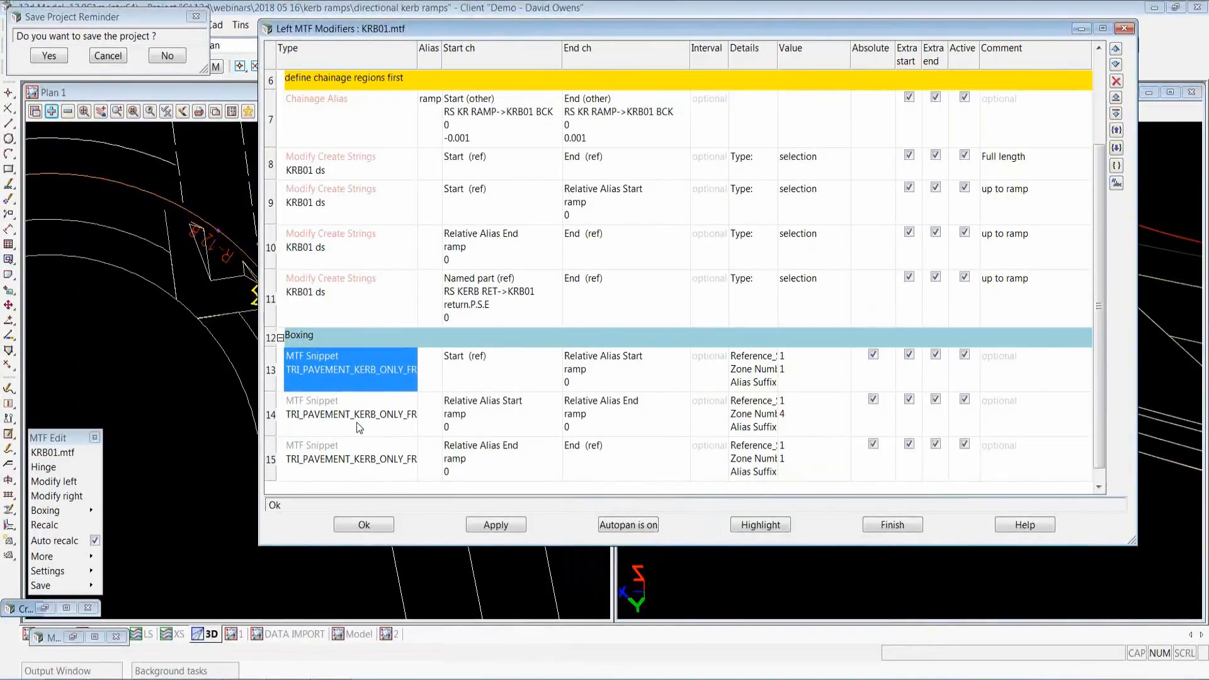
pyautogui.click(494, 526)
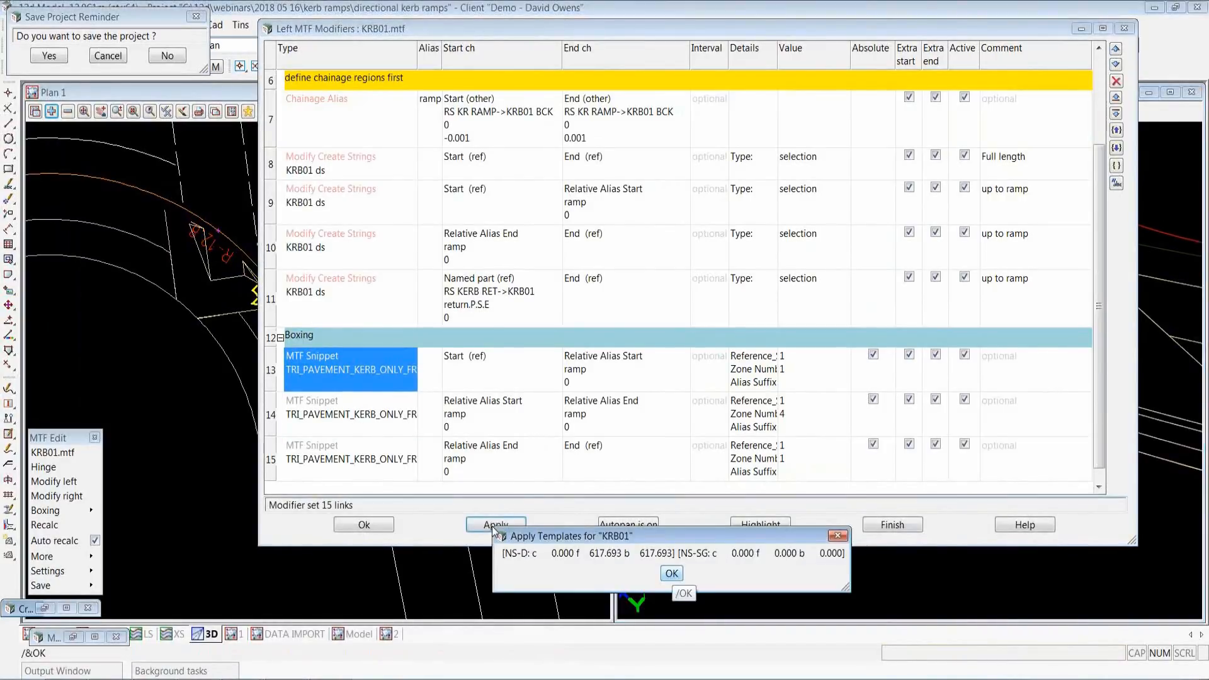
pyautogui.press('Return')
pyautogui.click(1124, 28)
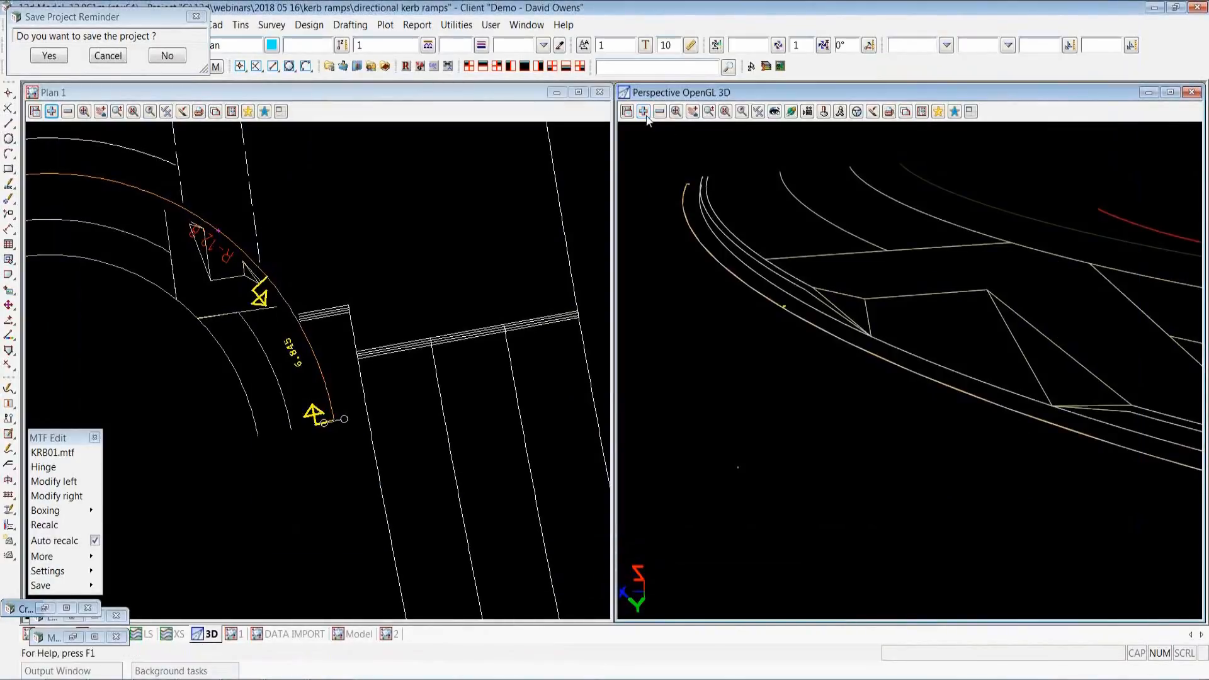
# Add the TM1 PV1 KRB01 model to the Perspective OpenGL 3D view
pyautogui.click(645, 114)
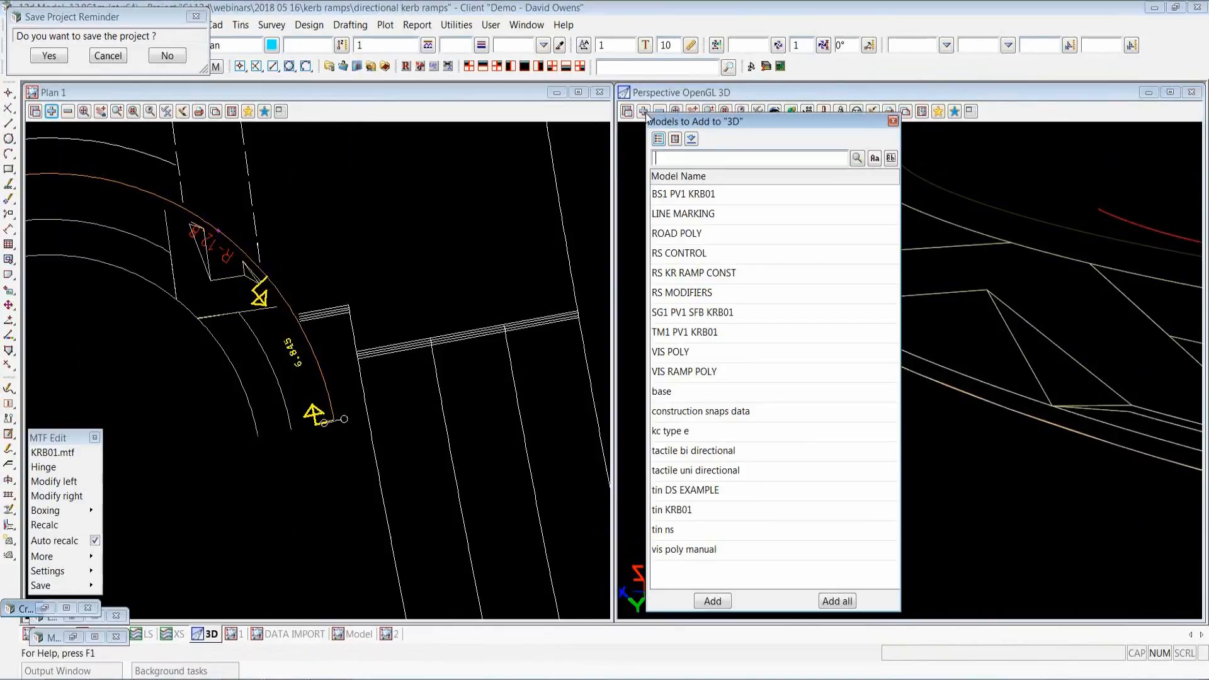
pyautogui.click(713, 193)
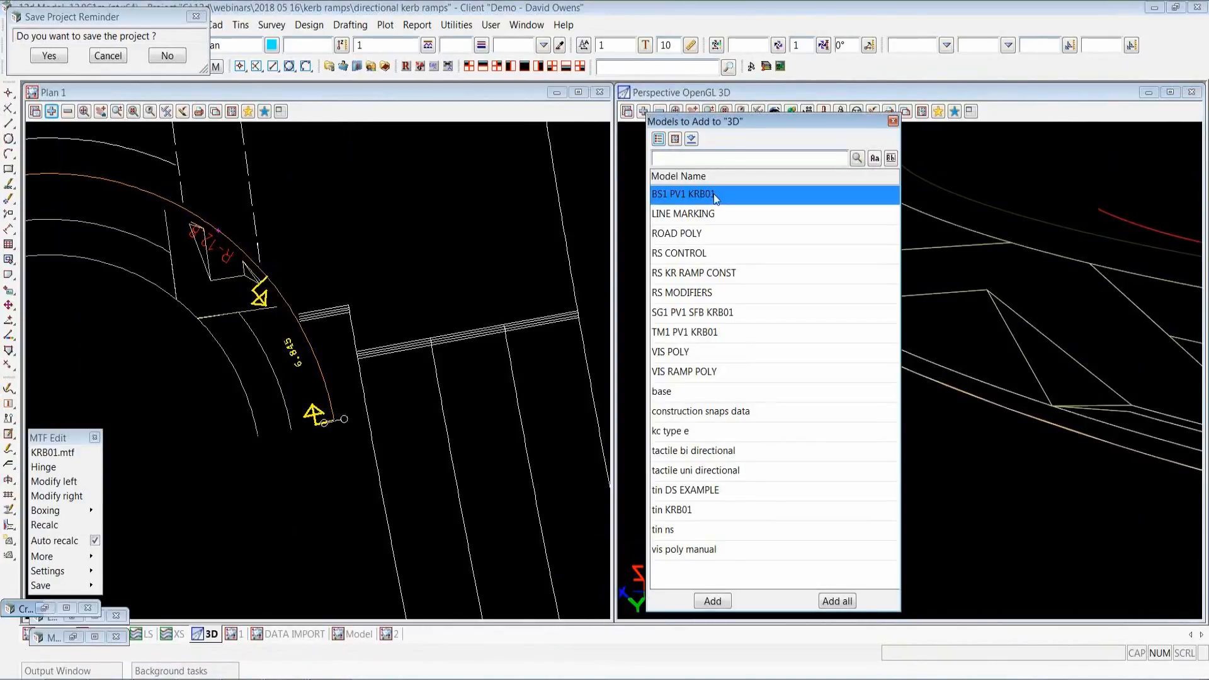
pyautogui.click(728, 334)
pyautogui.doubleClick(728, 336)
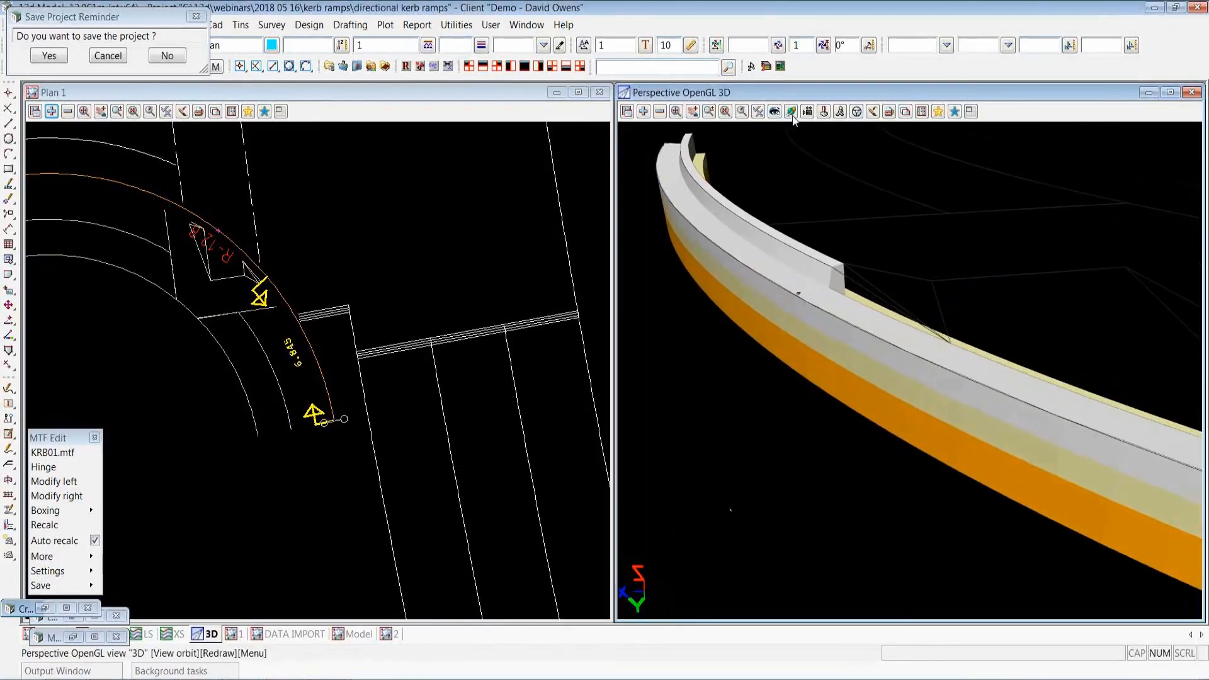
# Examine the kerb and pavement layer trimeshes at the ramp from several angles in the 3D perspective view
pyautogui.click(844, 293)
pyautogui.moveTo(844, 293); pyautogui.dragTo(687, 252)
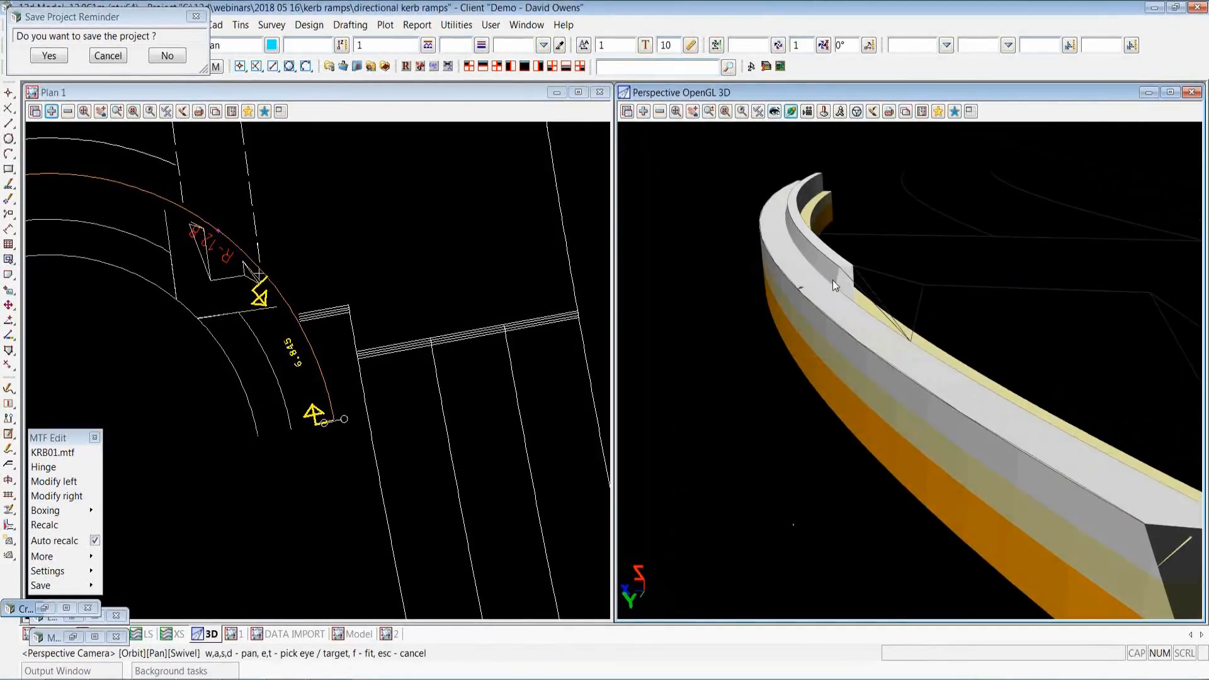
pyautogui.moveTo(981, 406); pyautogui.dragTo(960, 364)
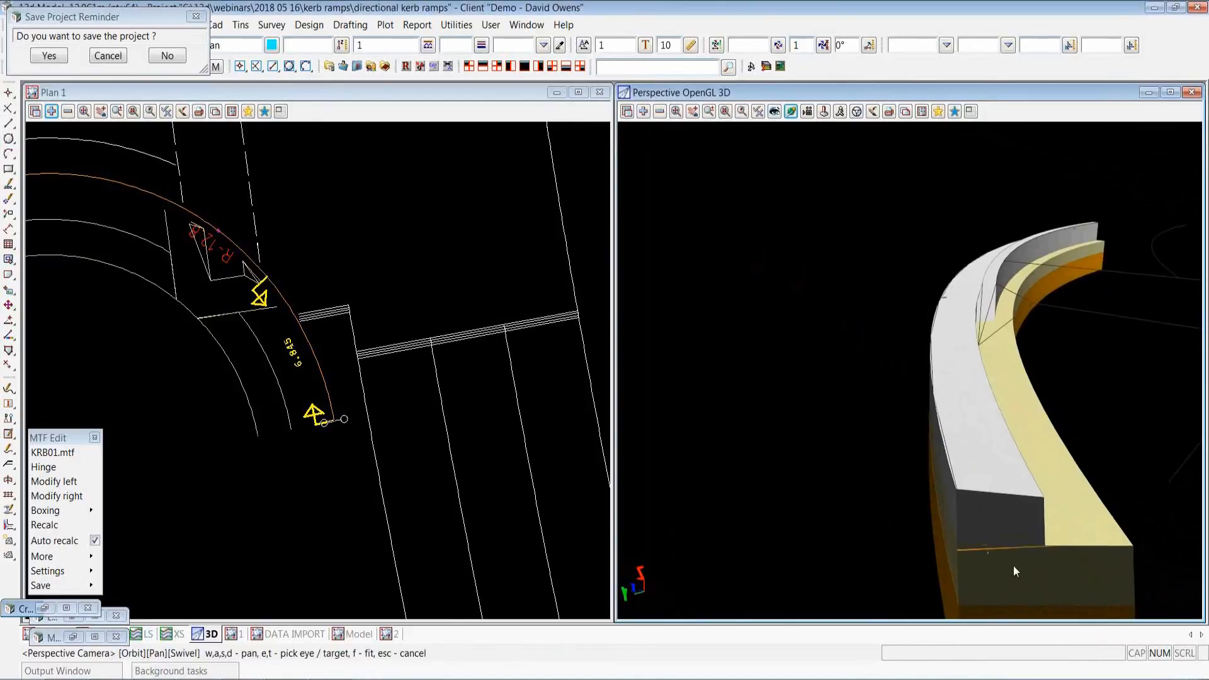
pyautogui.moveTo(1014, 572); pyautogui.dragTo(1129, 618, button='middle')
pyautogui.moveTo(1038, 471); pyautogui.dragTo(1143, 373)
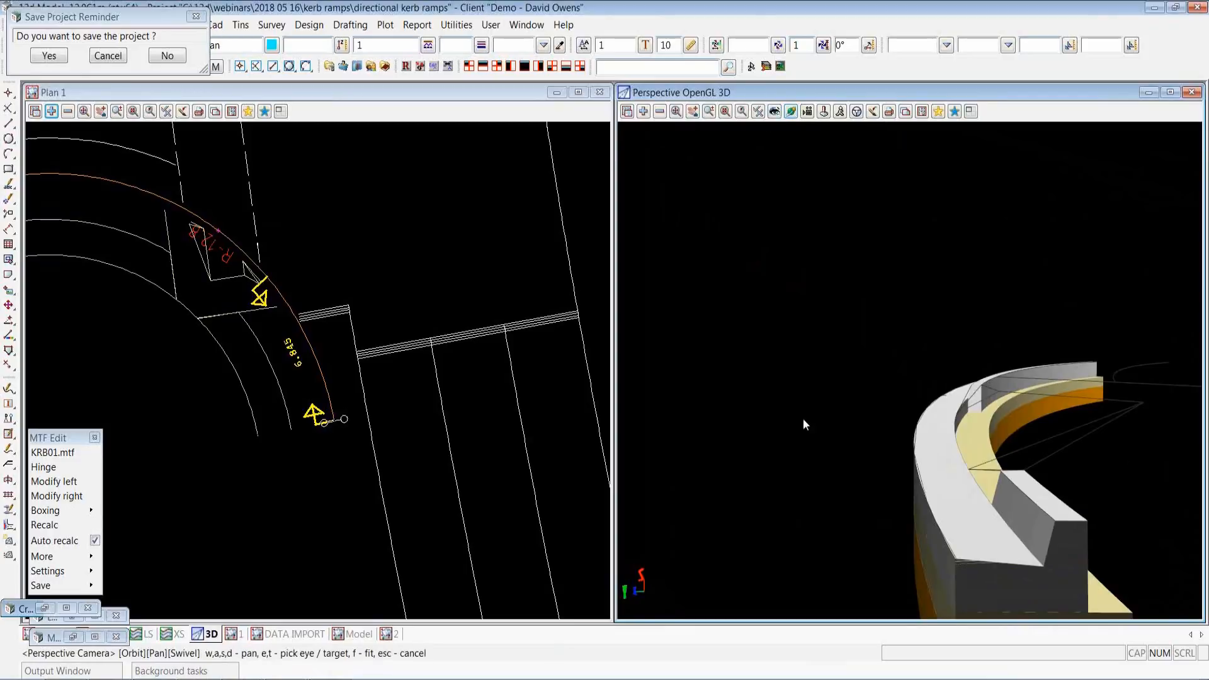
pyautogui.moveTo(803, 424); pyautogui.dragTo(830, 465)
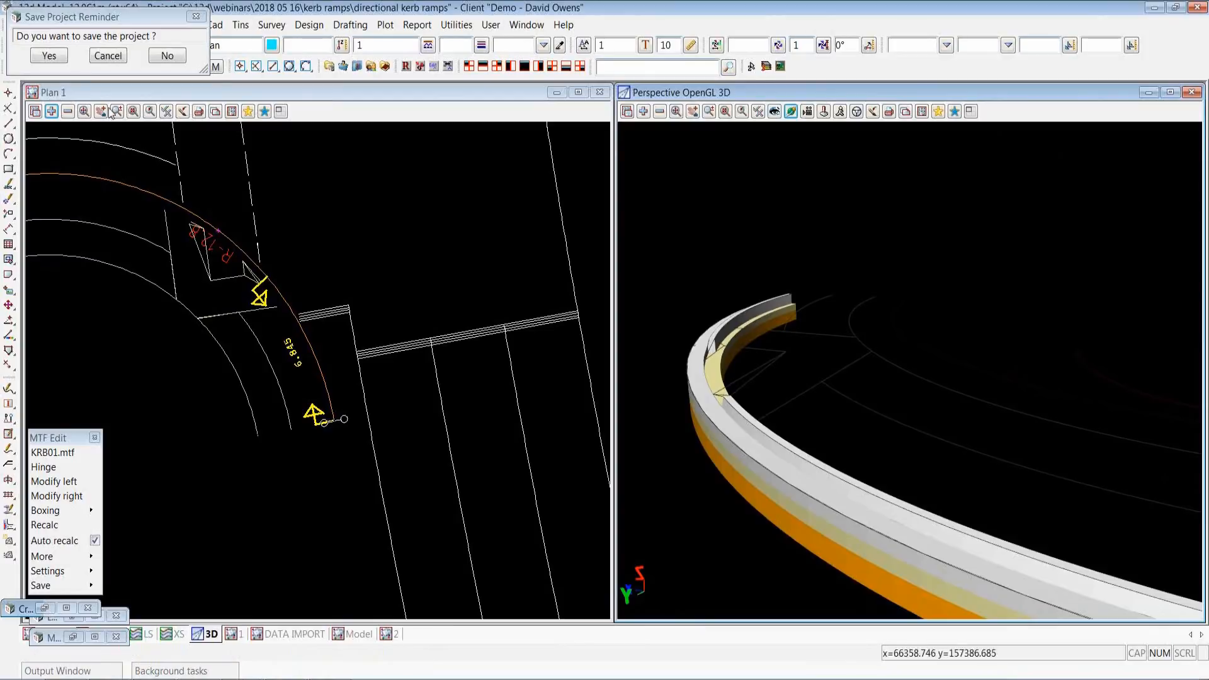
# Cancel the save project reminder and make Plan 1 the active view around the kerb return
pyautogui.click(108, 55)
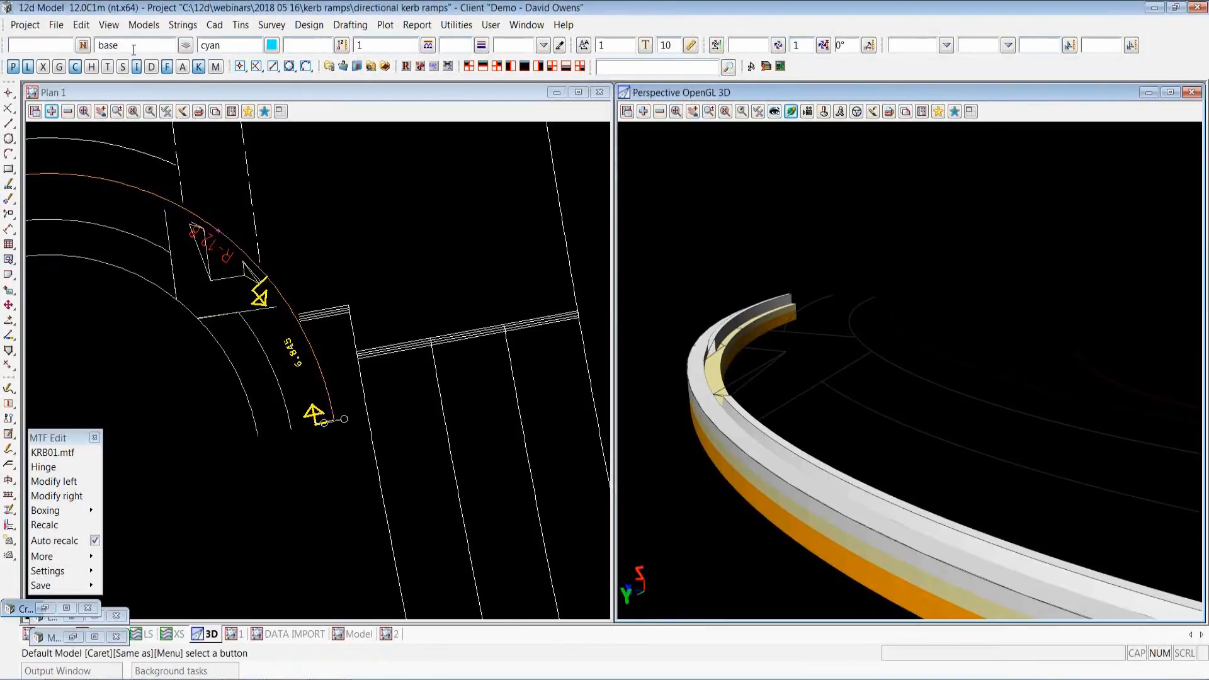
pyautogui.click(385, 93)
pyautogui.scroll(-1, 508, 355)
pyautogui.scroll(1, 213, 240)
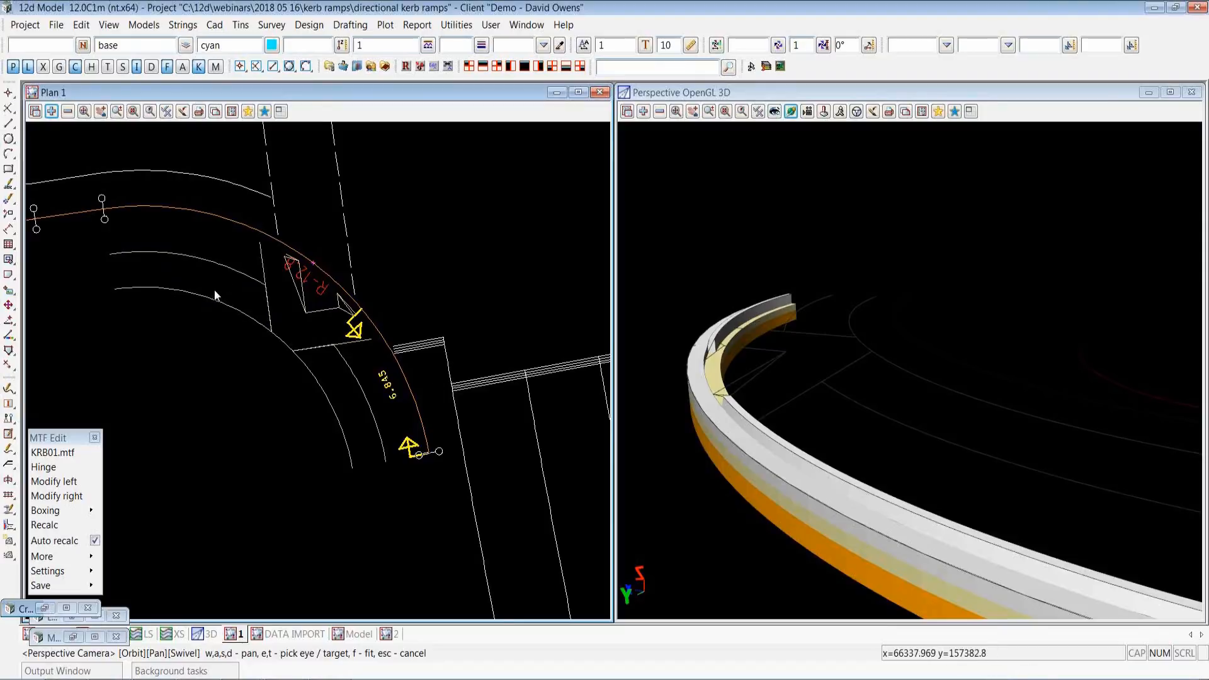
# Add the VIS RAMP POLY model to Plan 1 and bring the shaded ramp polygon into view
pyautogui.click(51, 111)
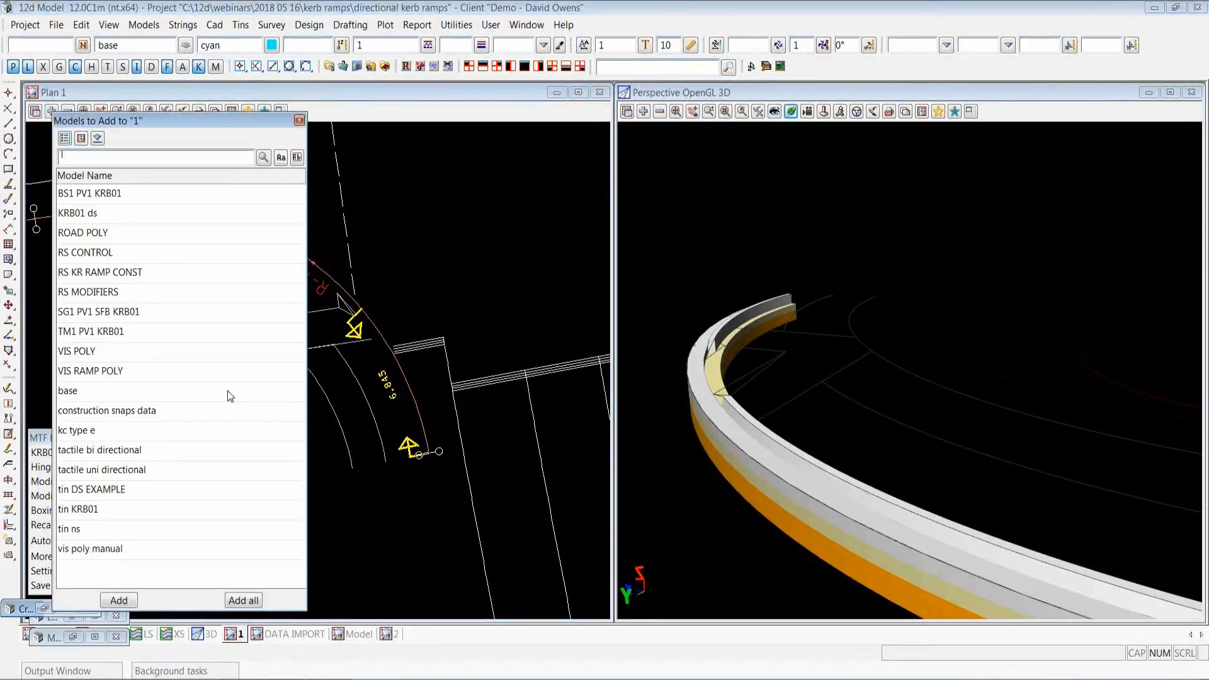
pyautogui.click(127, 369)
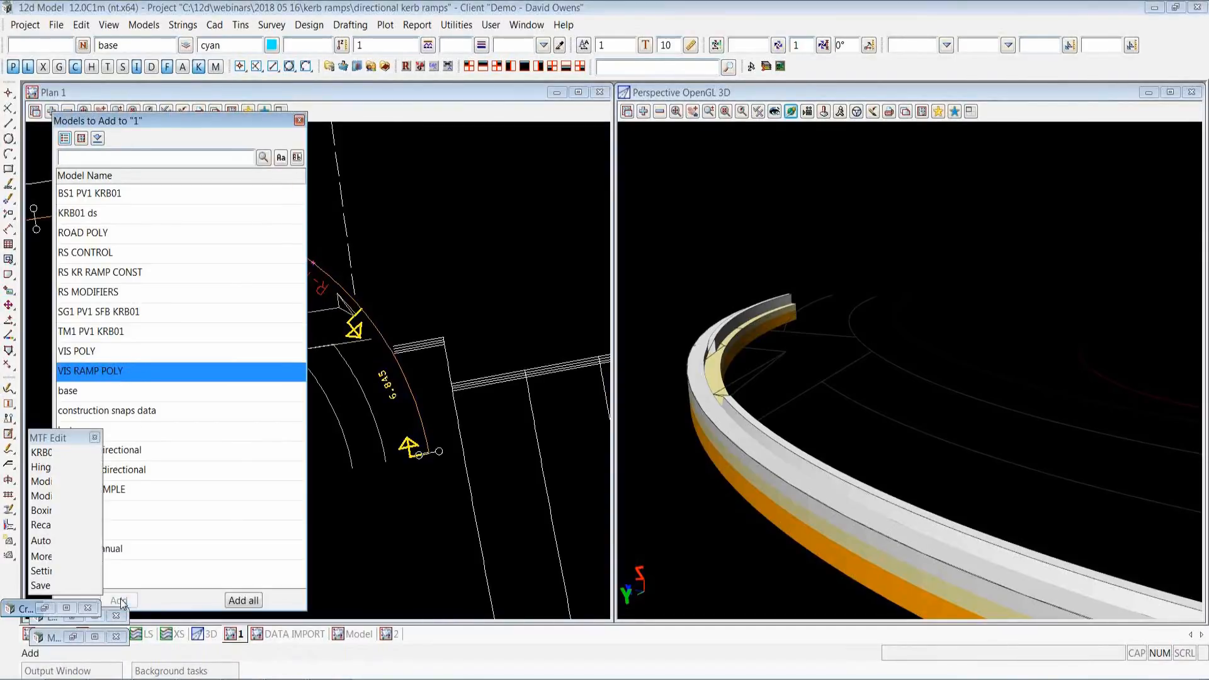
pyautogui.click(118, 599)
pyautogui.scroll(3, 403, 326)
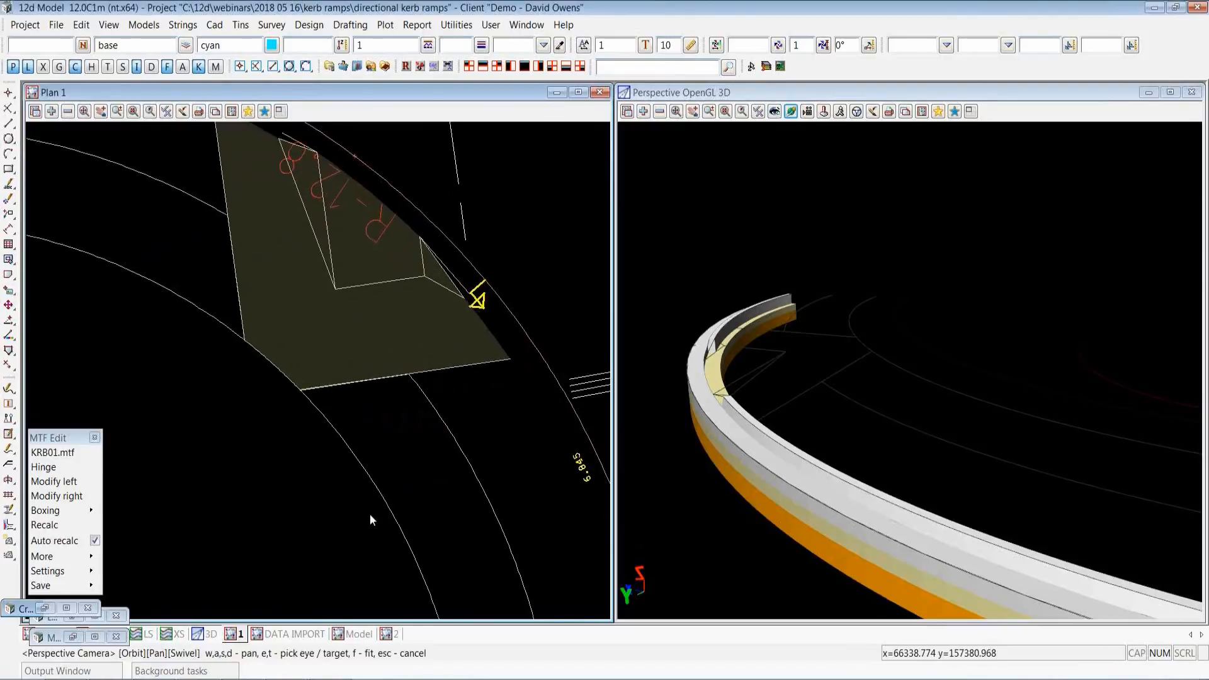
pyautogui.scroll(-2, 369, 514)
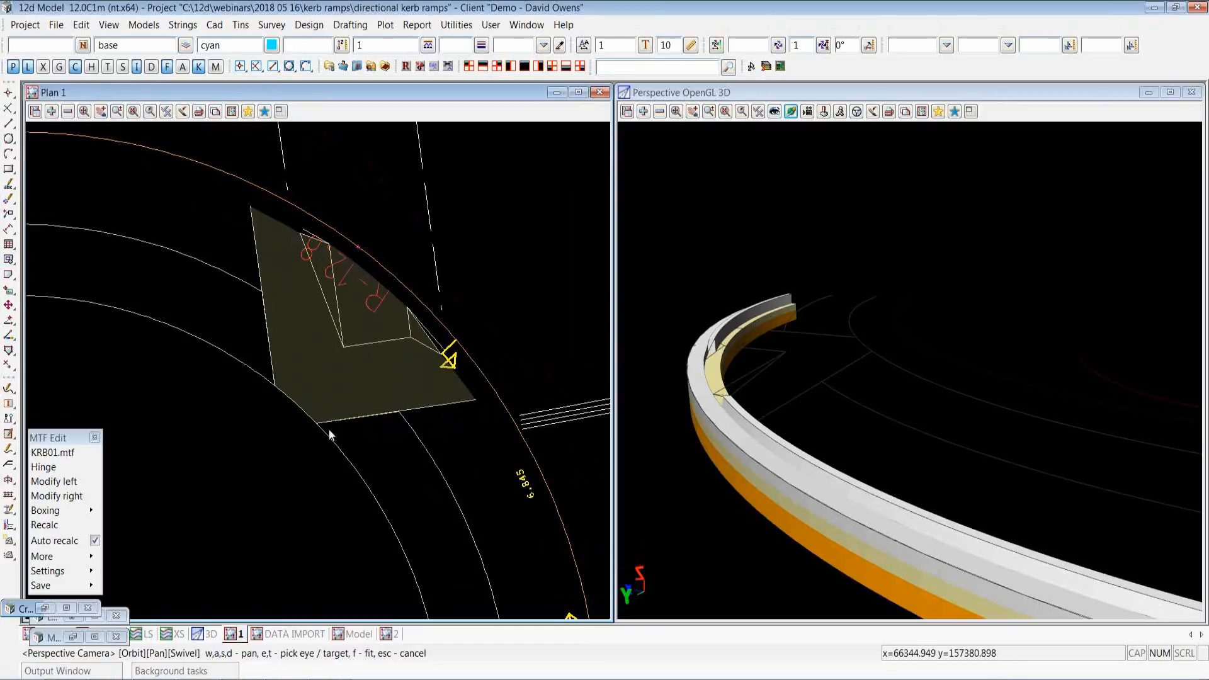
pyautogui.scroll(-2, 425, 342)
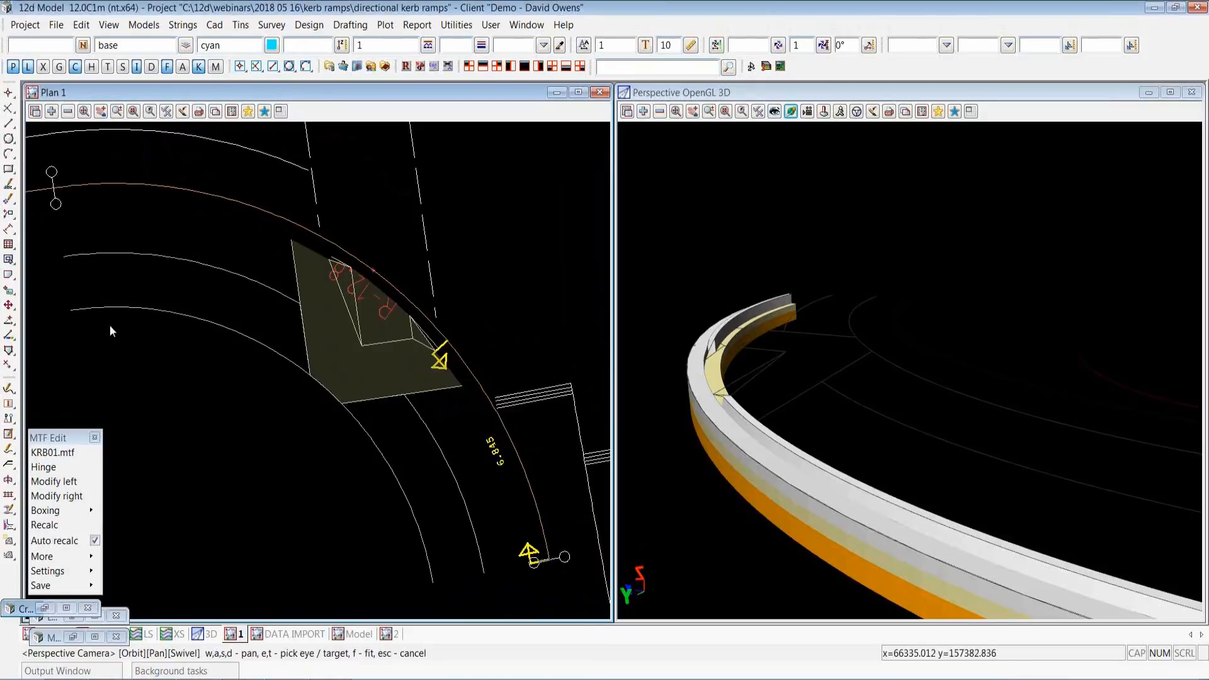
# Open the KRB01 PLT super alignment of VIS RAMP POLY for editing and list its horizontal parts
pyautogui.click(9, 450)
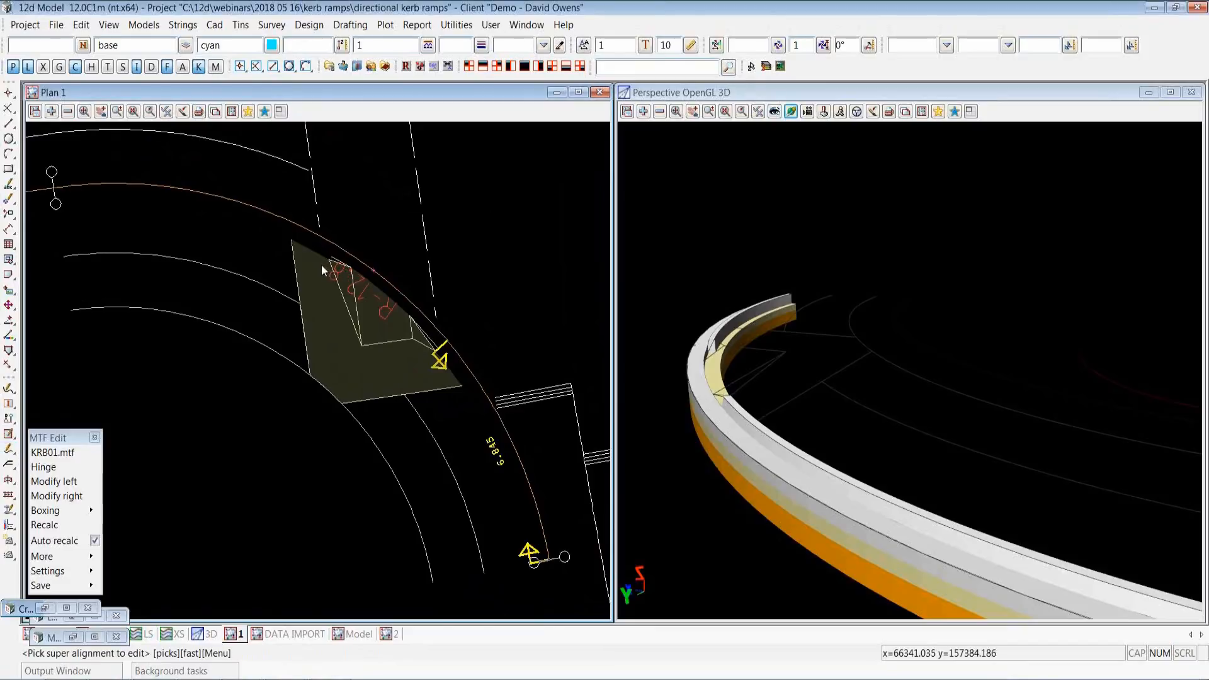
pyautogui.click(308, 252)
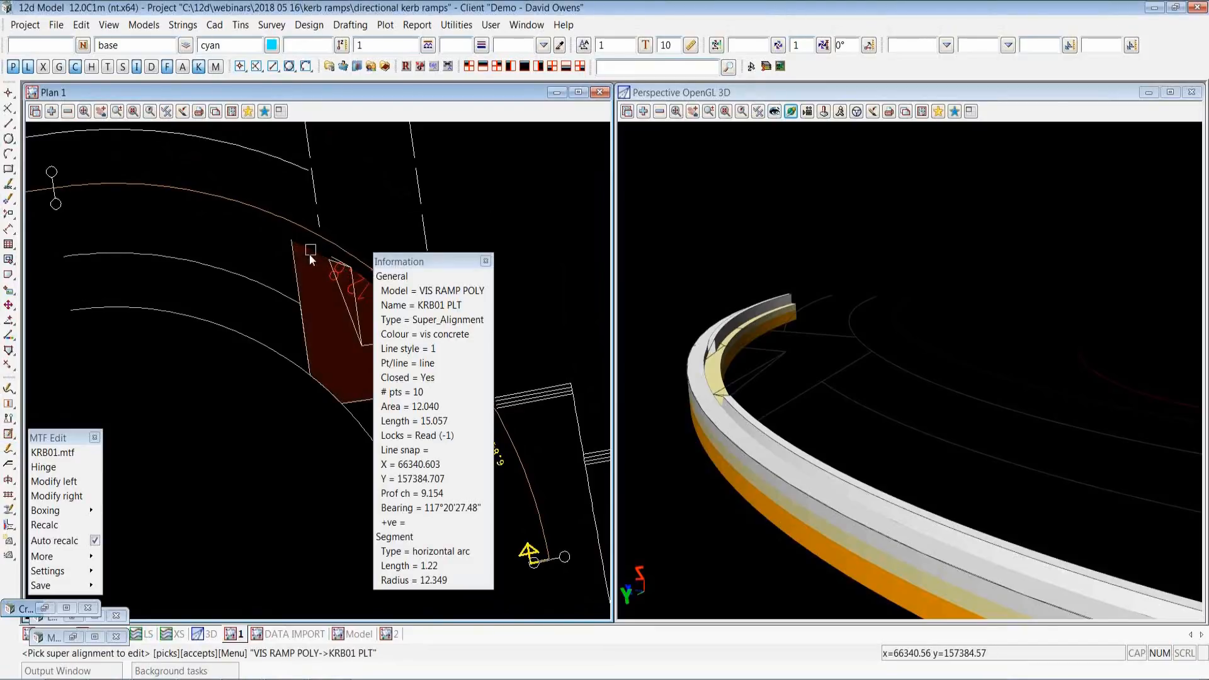
pyautogui.middleClick(308, 254)
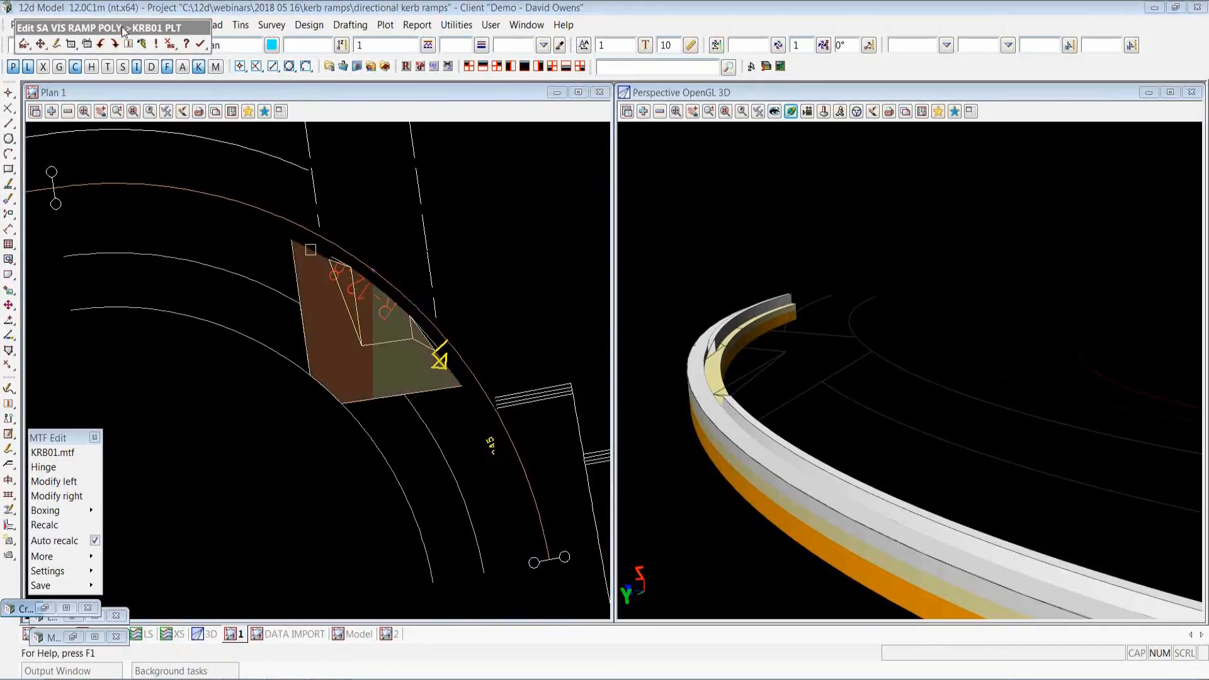
pyautogui.click(511, 114)
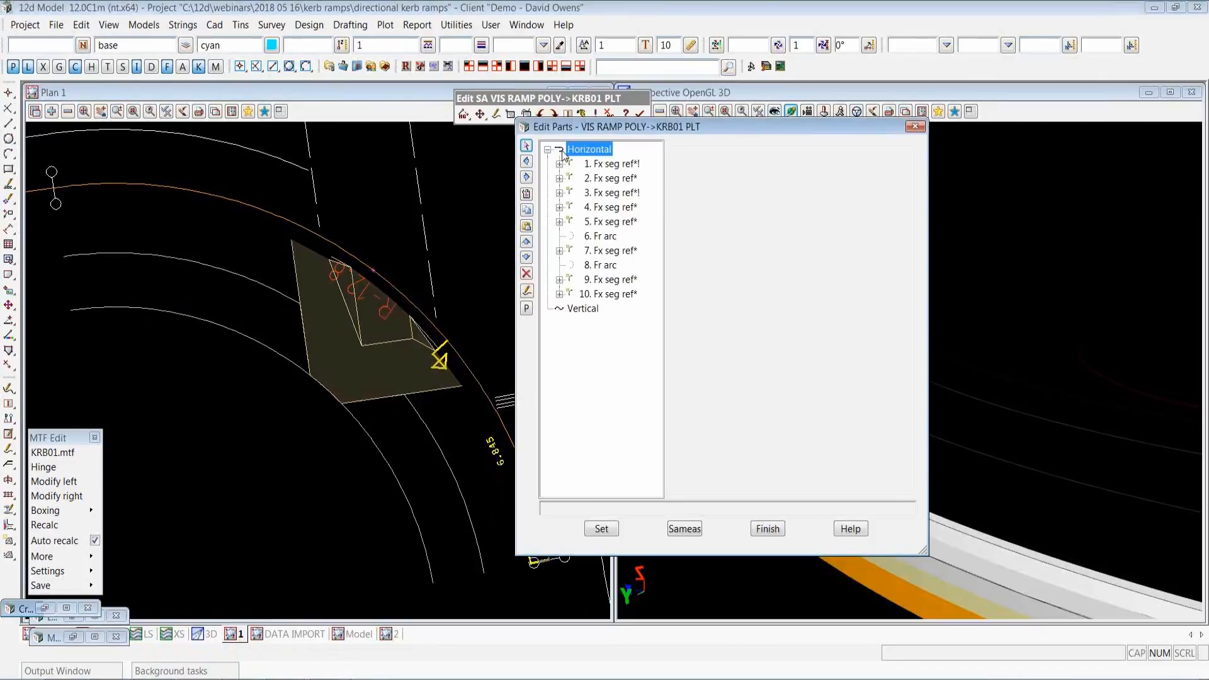
# Examine horizontal parts 1 to 5 of KRB01 PLT, including the segment references of parts 4 and 5
pyautogui.click(607, 165)
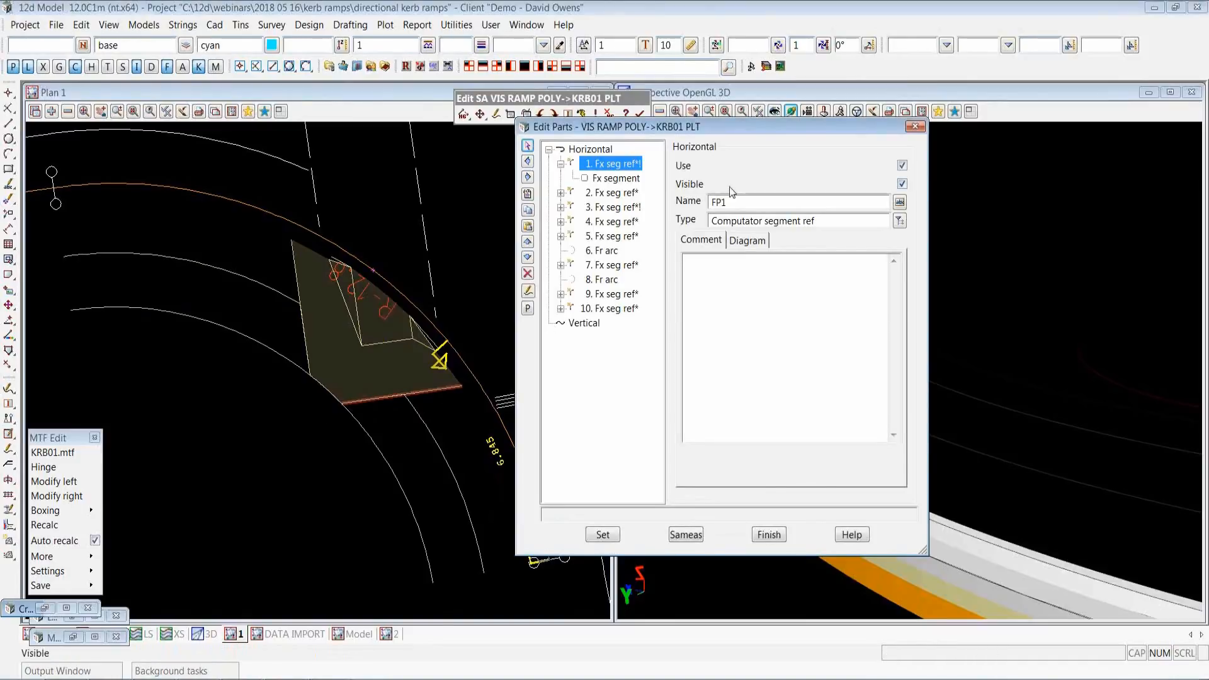
pyautogui.click(626, 195)
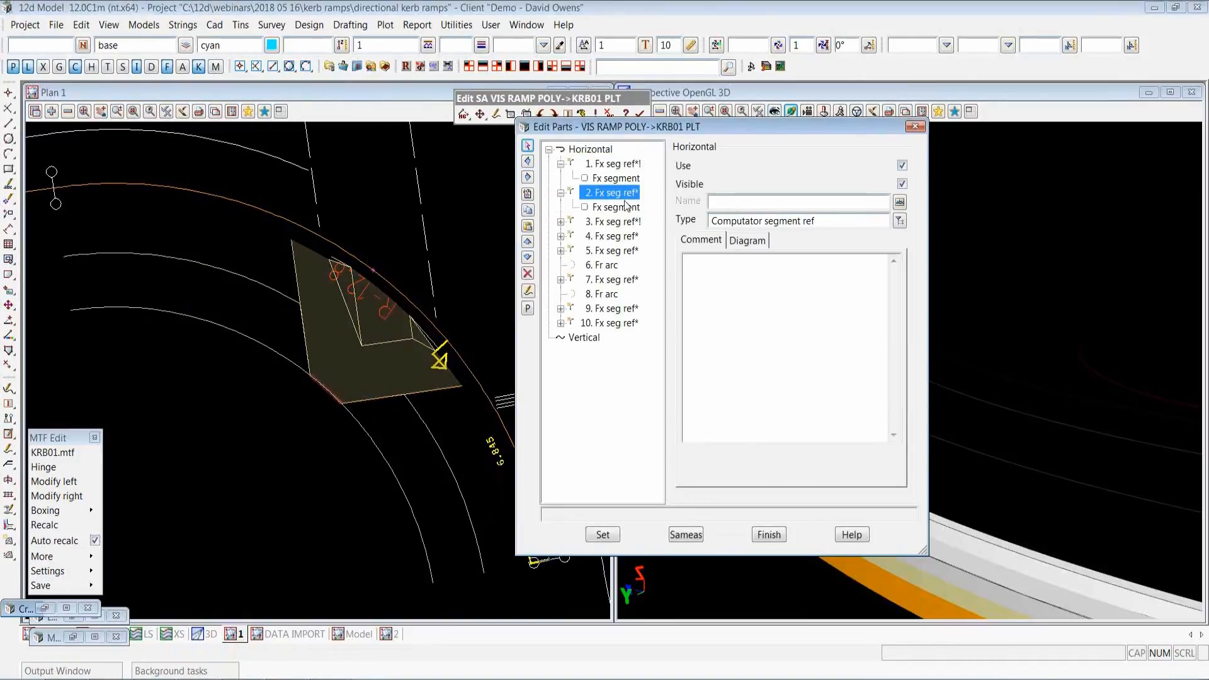
pyautogui.click(620, 223)
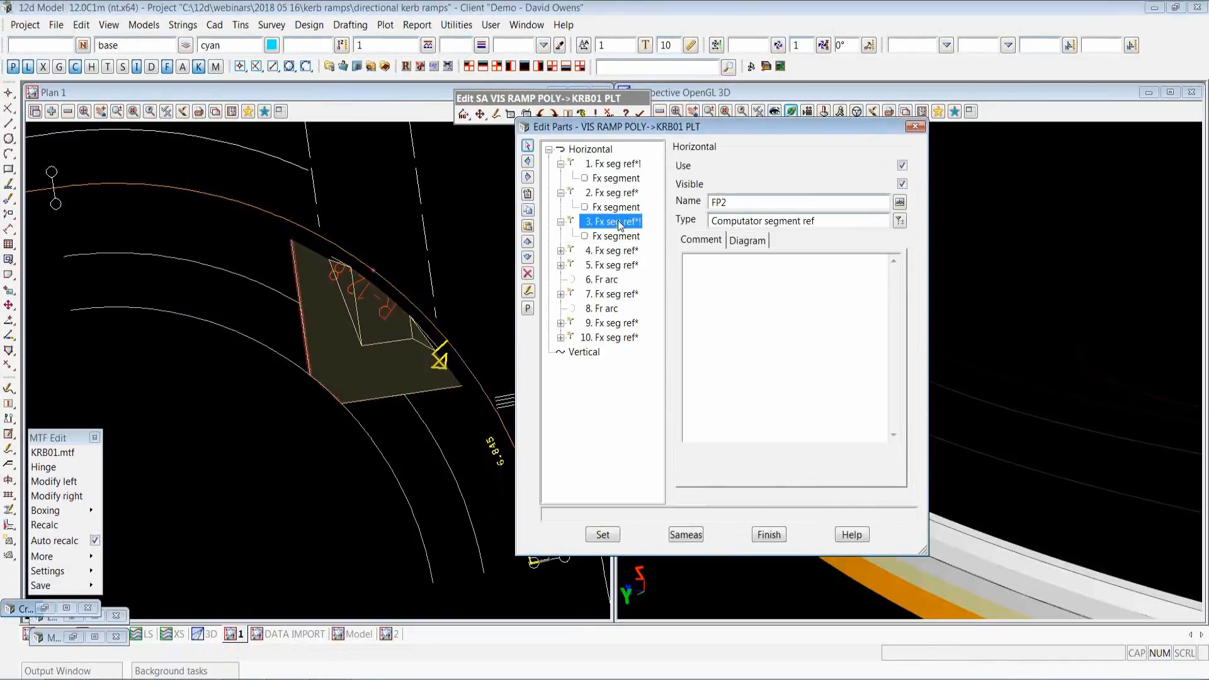
pyautogui.click(616, 252)
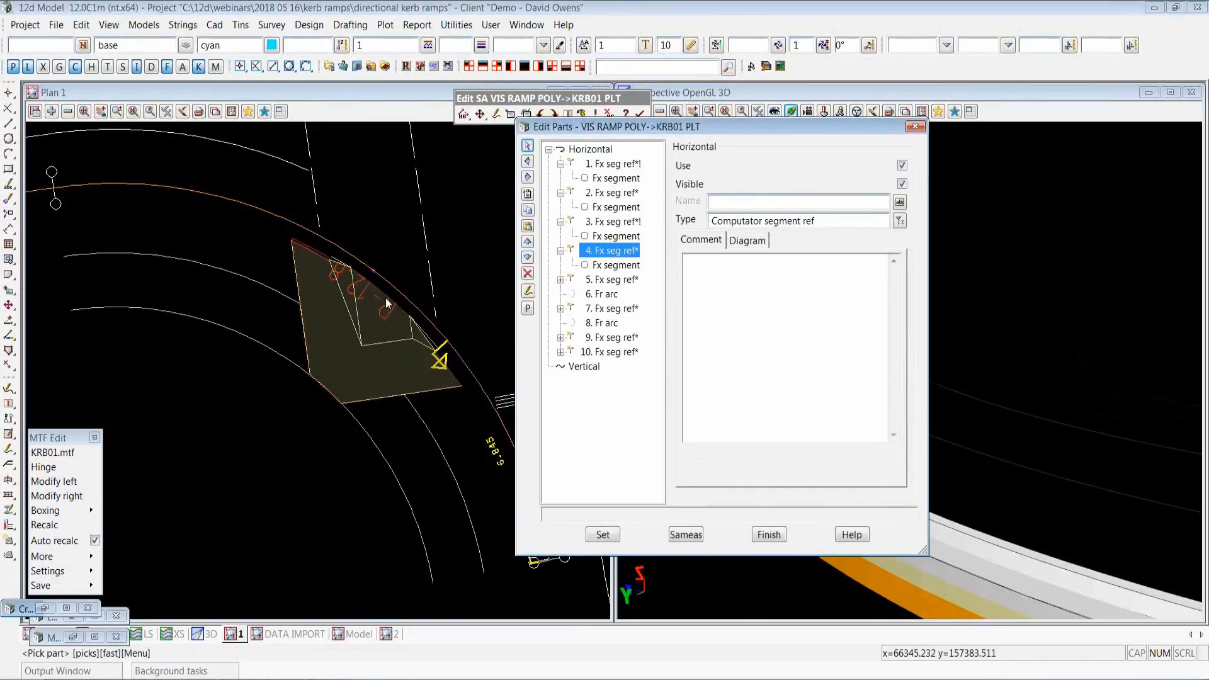
pyautogui.click(617, 266)
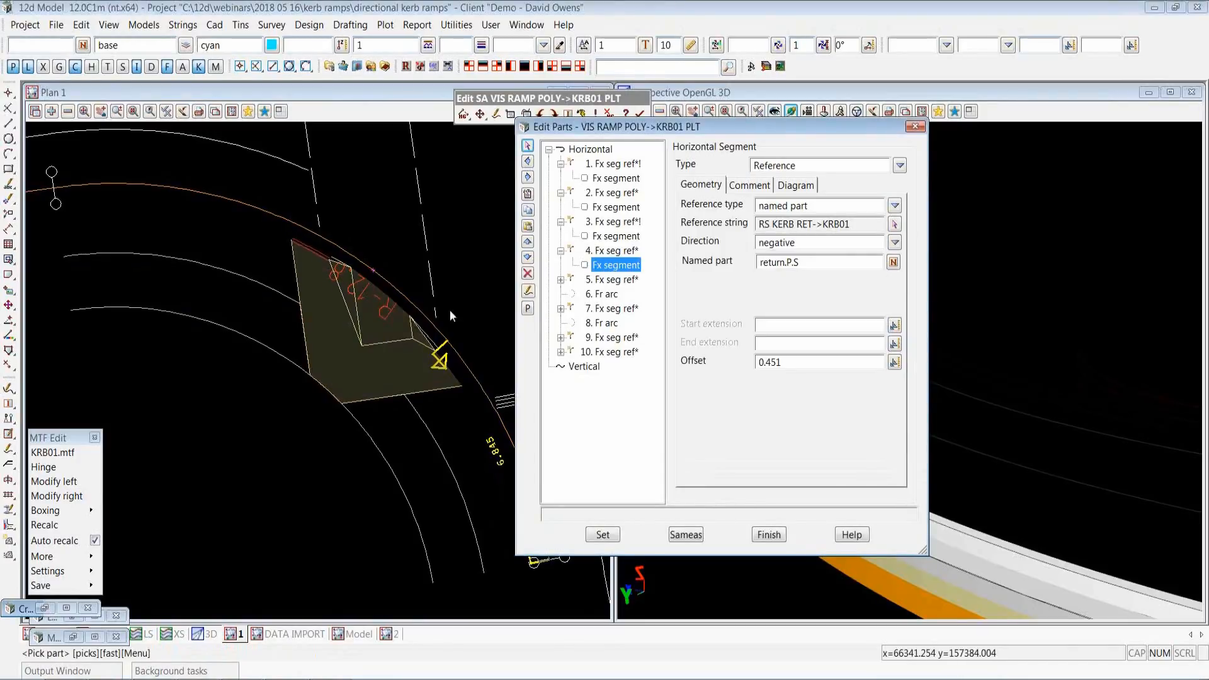
pyautogui.doubleClick(629, 282)
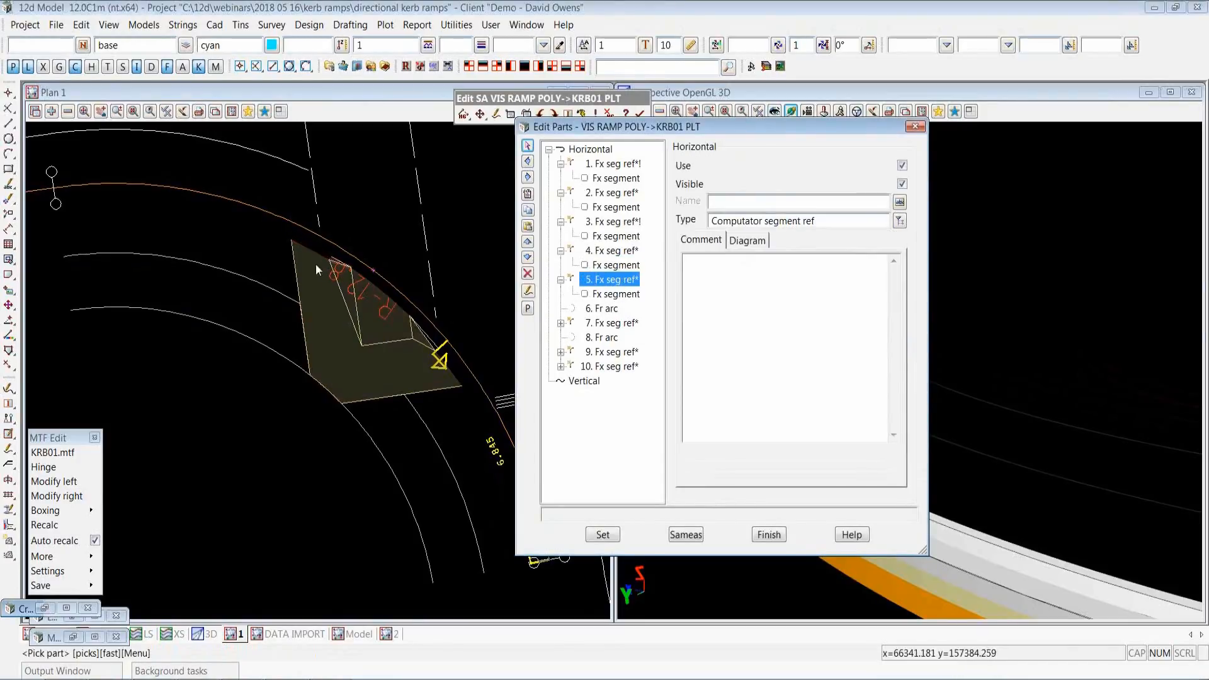
pyautogui.click(616, 294)
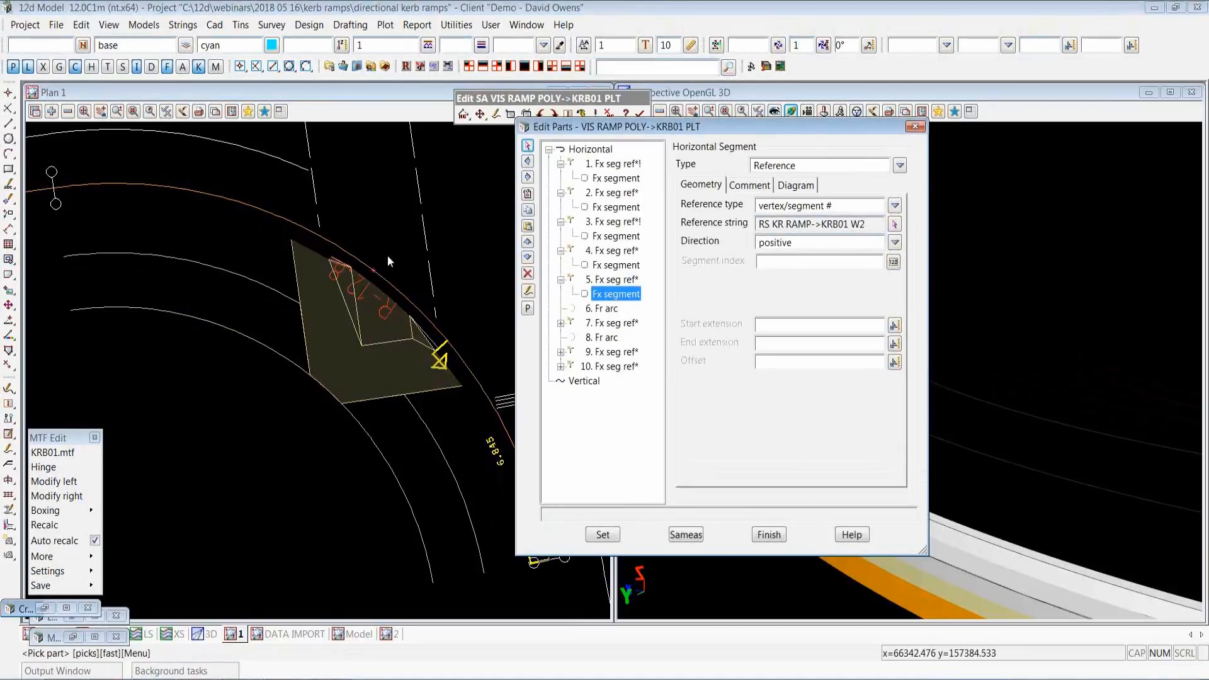
# Inspect the ramp wing corner in plan, the kerb-side segment part 7 and the arc part 8 of KRB01 PLT
pyautogui.scroll(1, 357, 276)
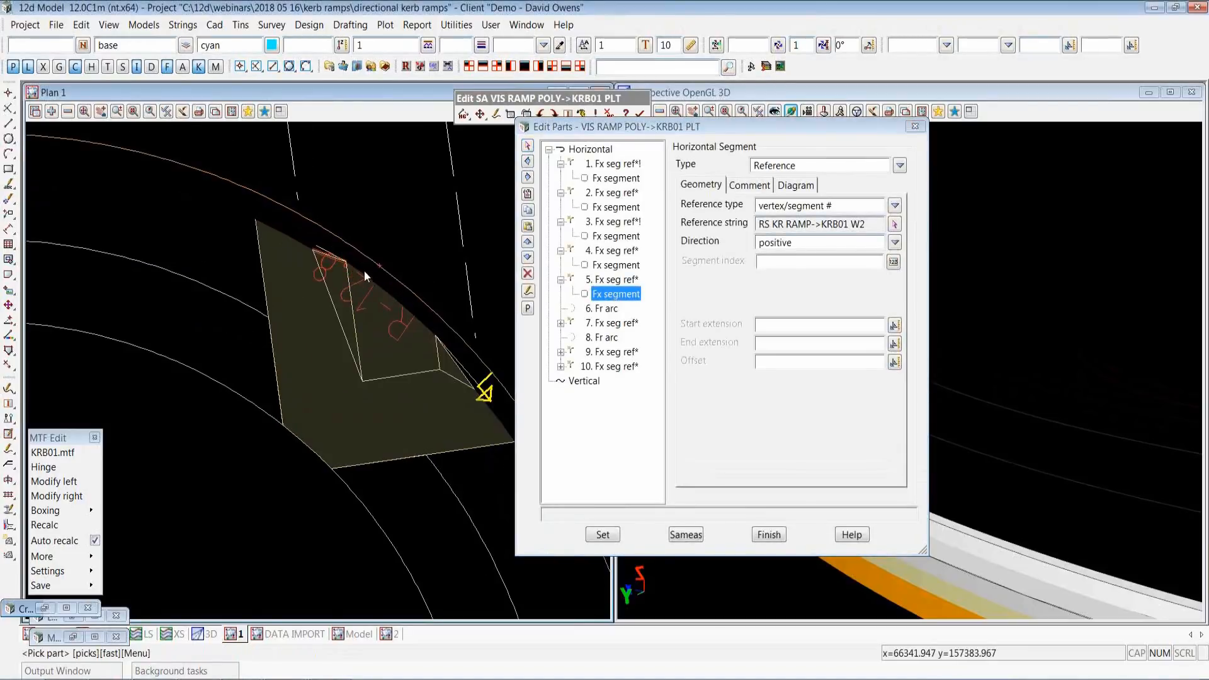
pyautogui.scroll(1, 364, 270)
pyautogui.scroll(1, 274, 186)
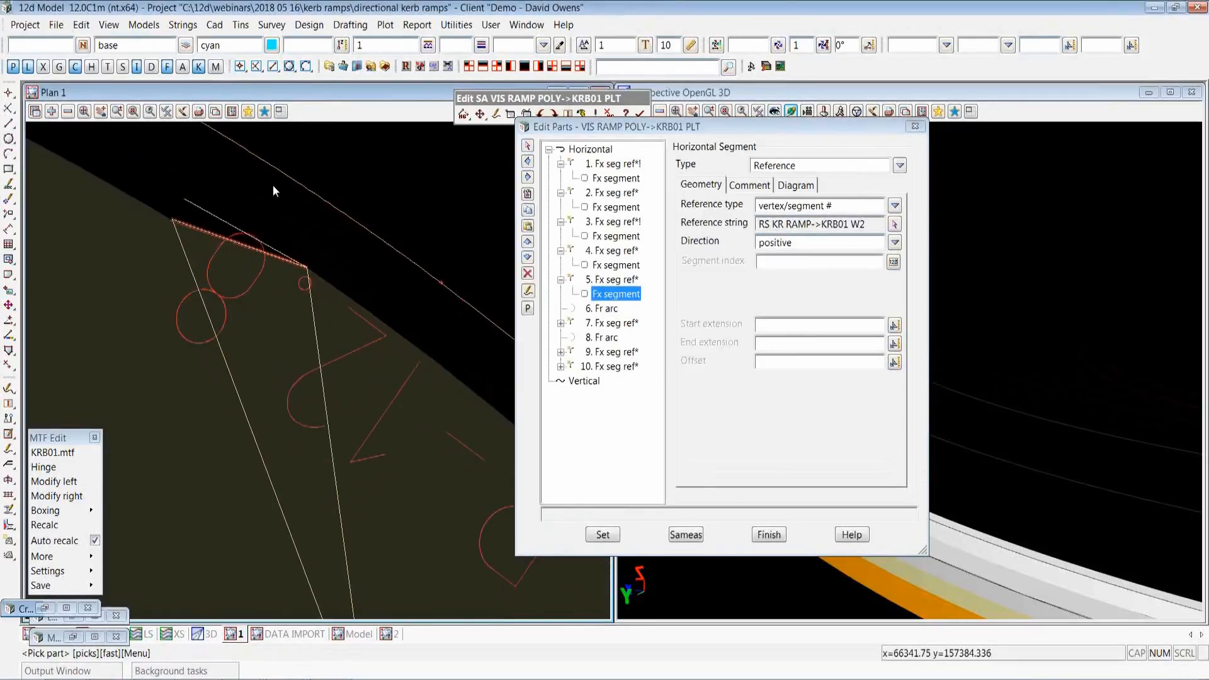
pyautogui.scroll(-2, 274, 184)
pyautogui.click(343, 260)
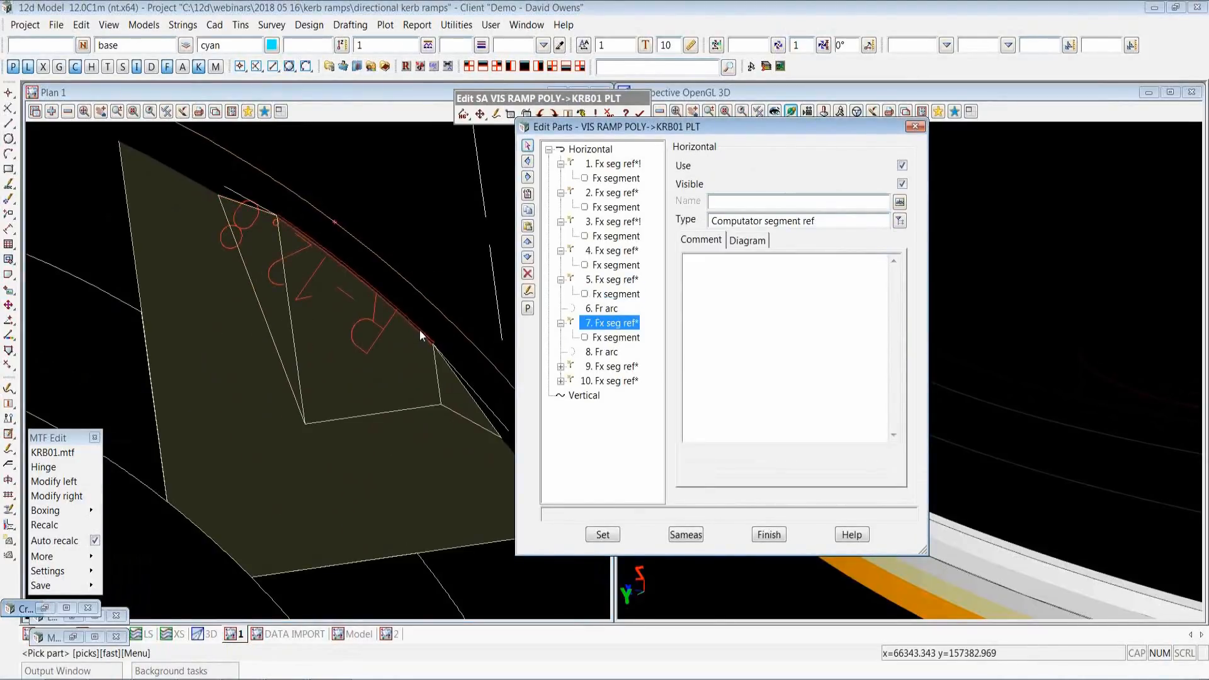
pyautogui.click(608, 352)
pyautogui.scroll(-1, 188, 223)
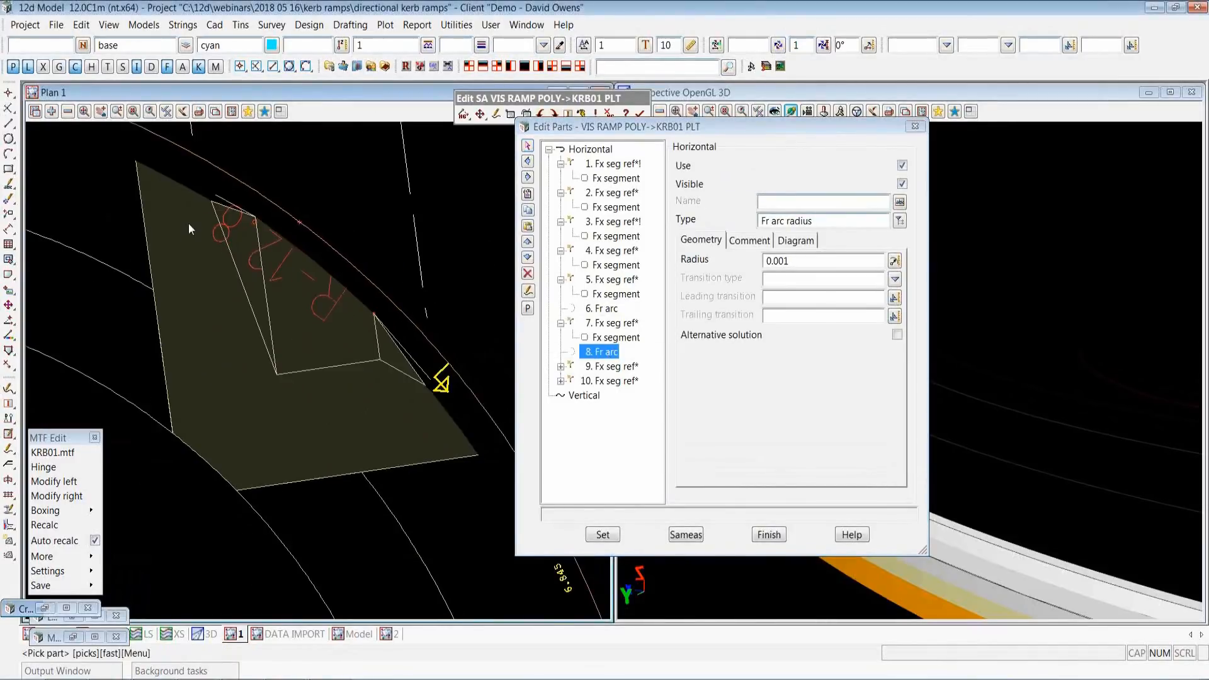
# Check how parts 8 to 10 of KRB01 PLT join at the ramp's other wing, and finish the parts editor
pyautogui.scroll(3, 352, 335)
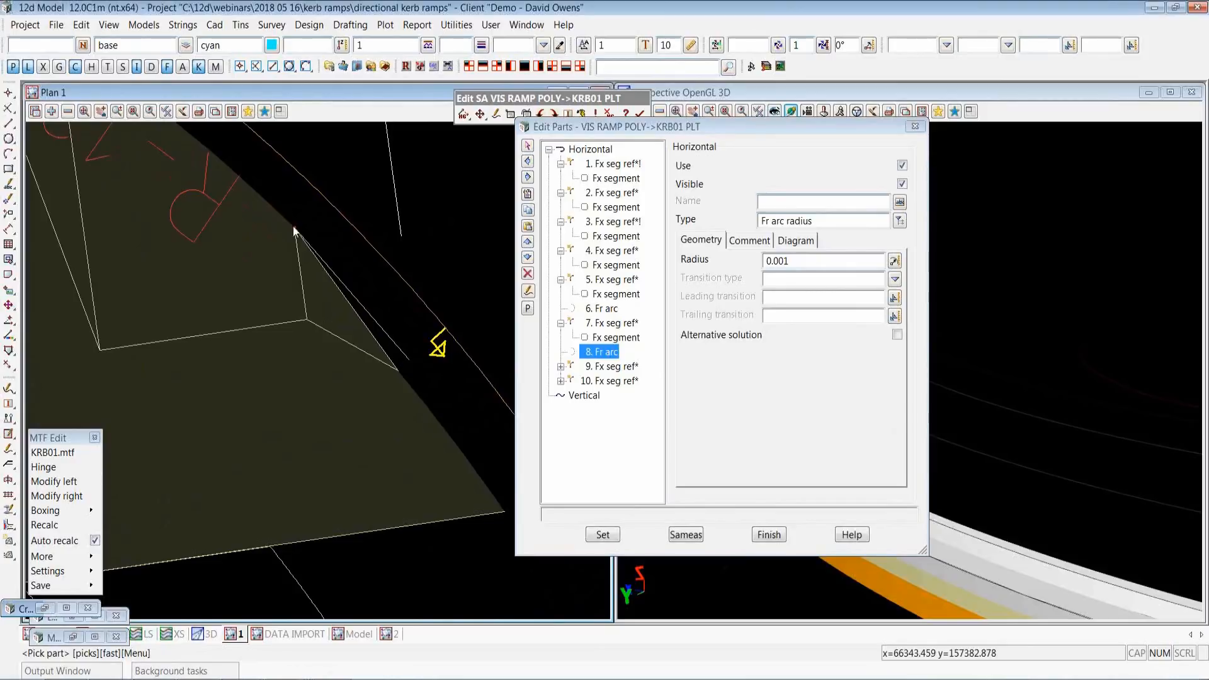
pyautogui.click(614, 368)
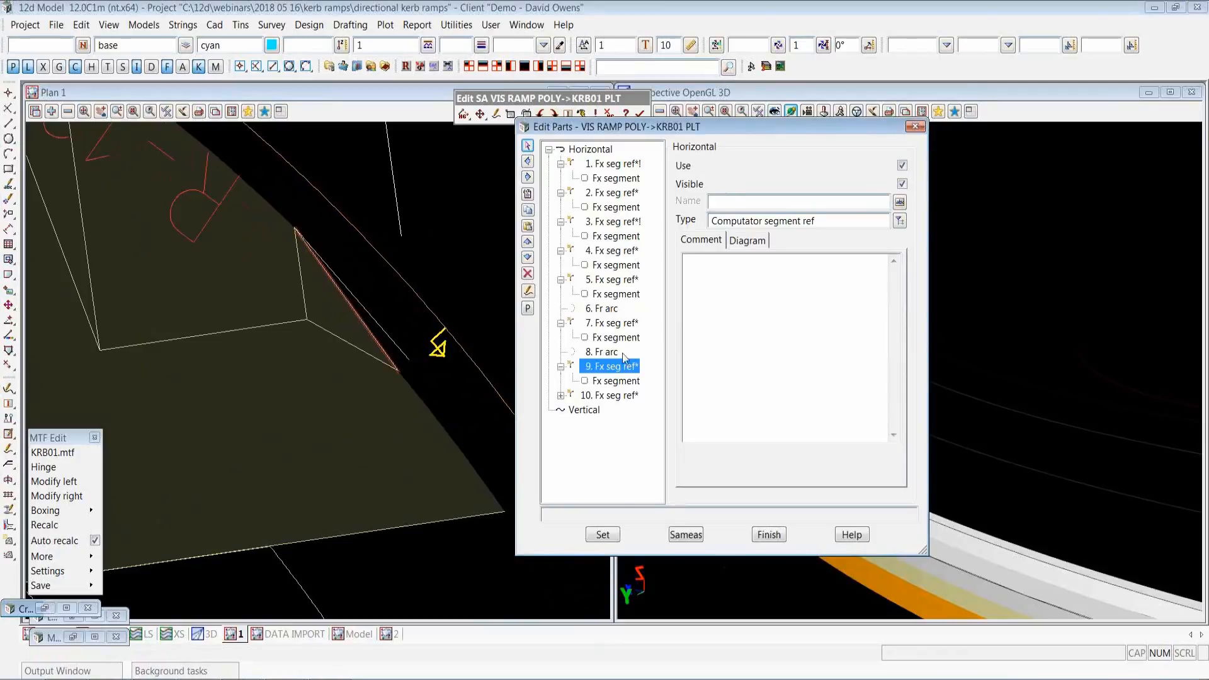
pyautogui.click(604, 353)
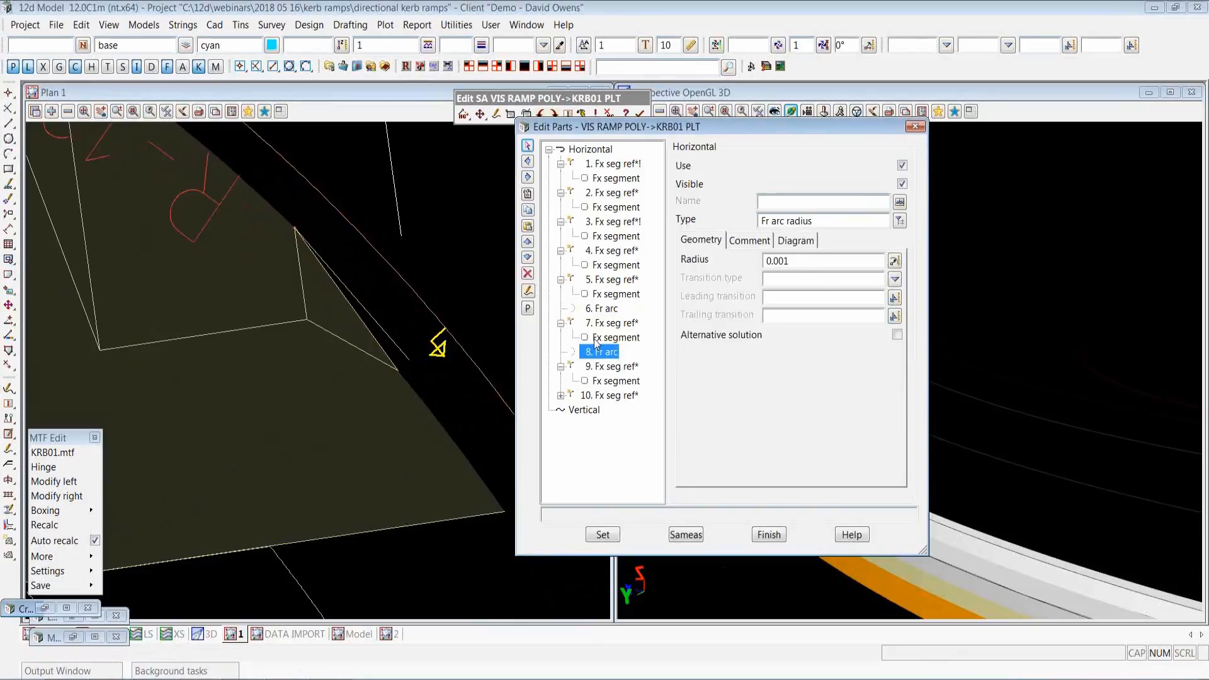
pyautogui.click(611, 366)
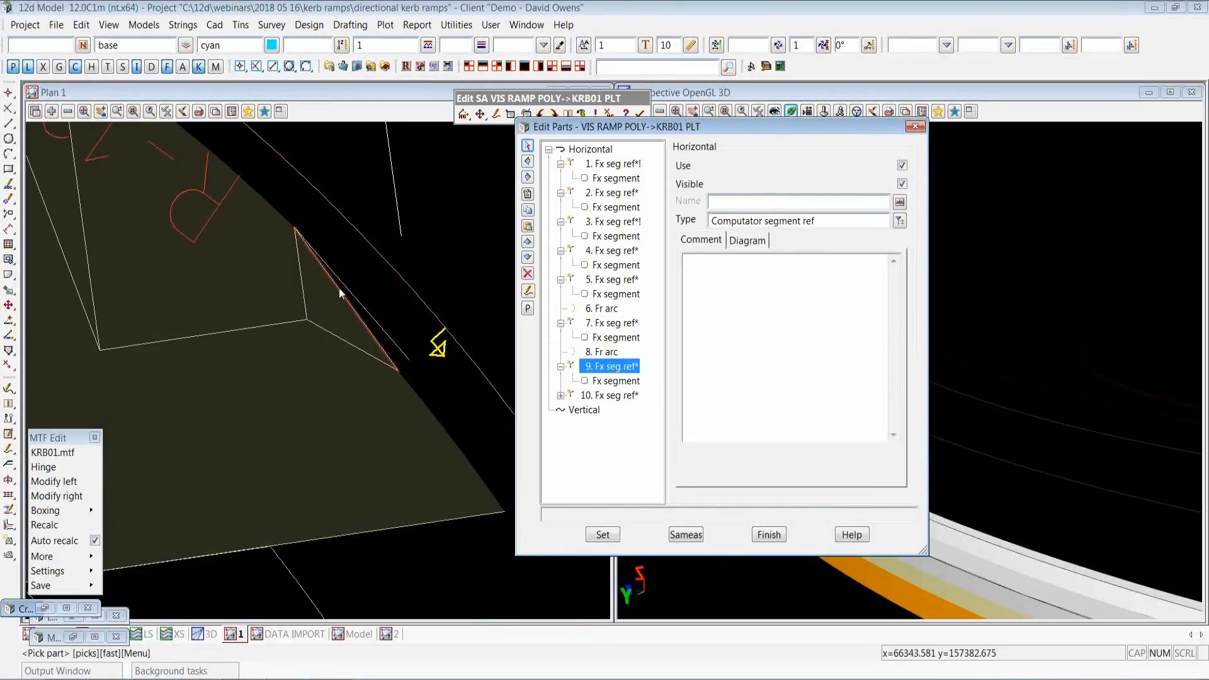
pyautogui.click(619, 397)
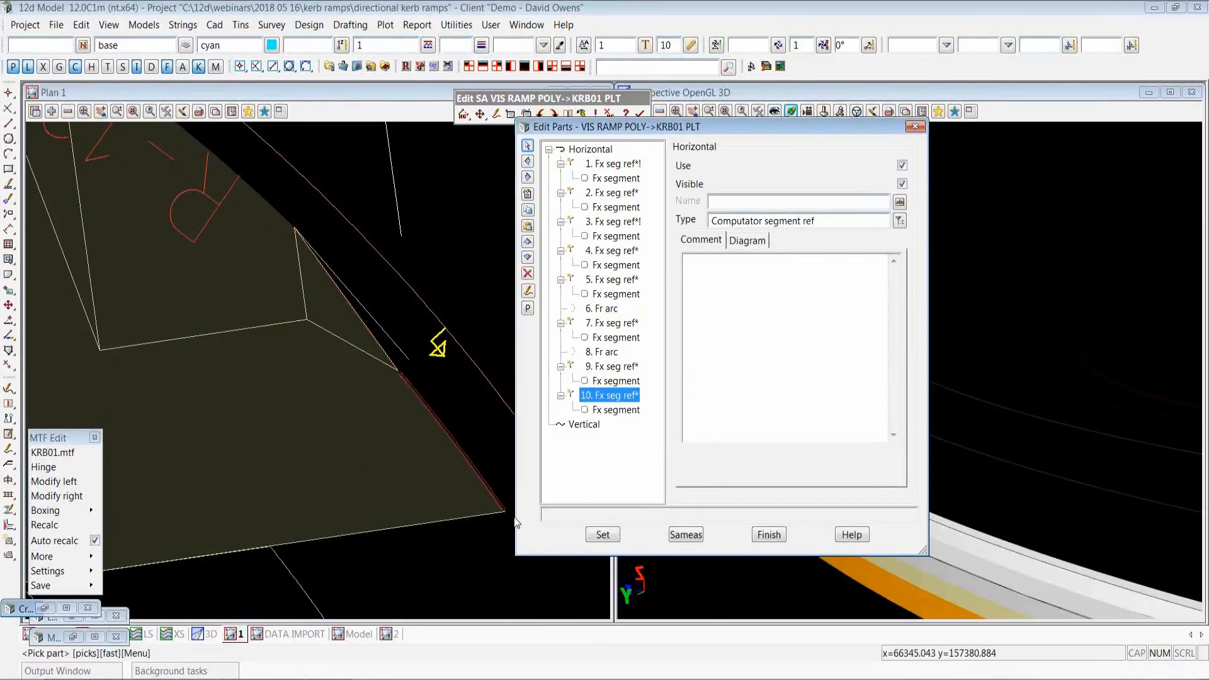
pyautogui.click(610, 410)
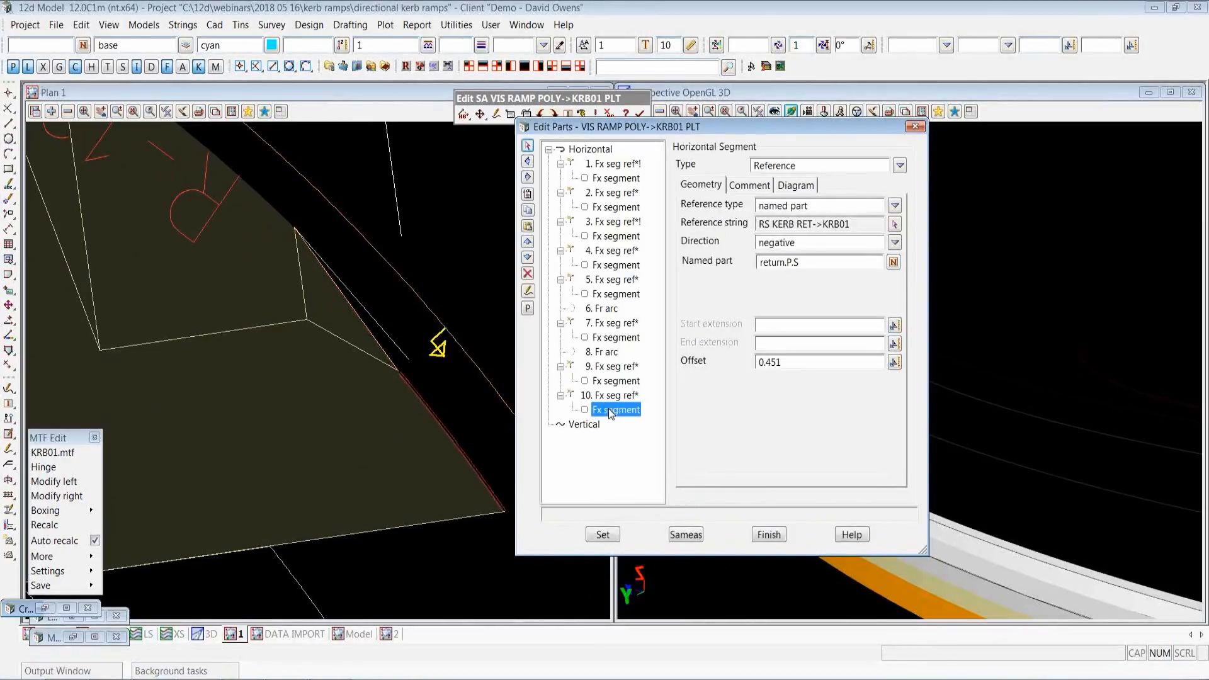
pyautogui.click(769, 534)
# Review the closure setting in the KRB01 PLT super alignment properties and close the properties
pyautogui.click(526, 114)
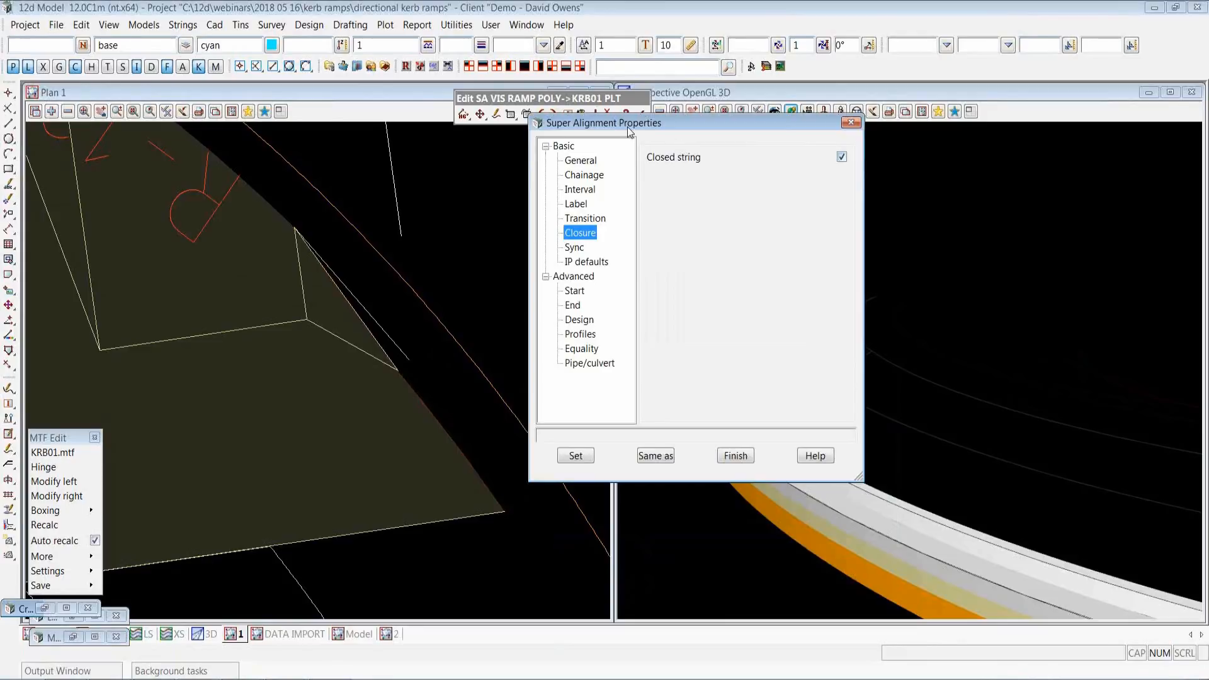
pyautogui.scroll(-3, 424, 461)
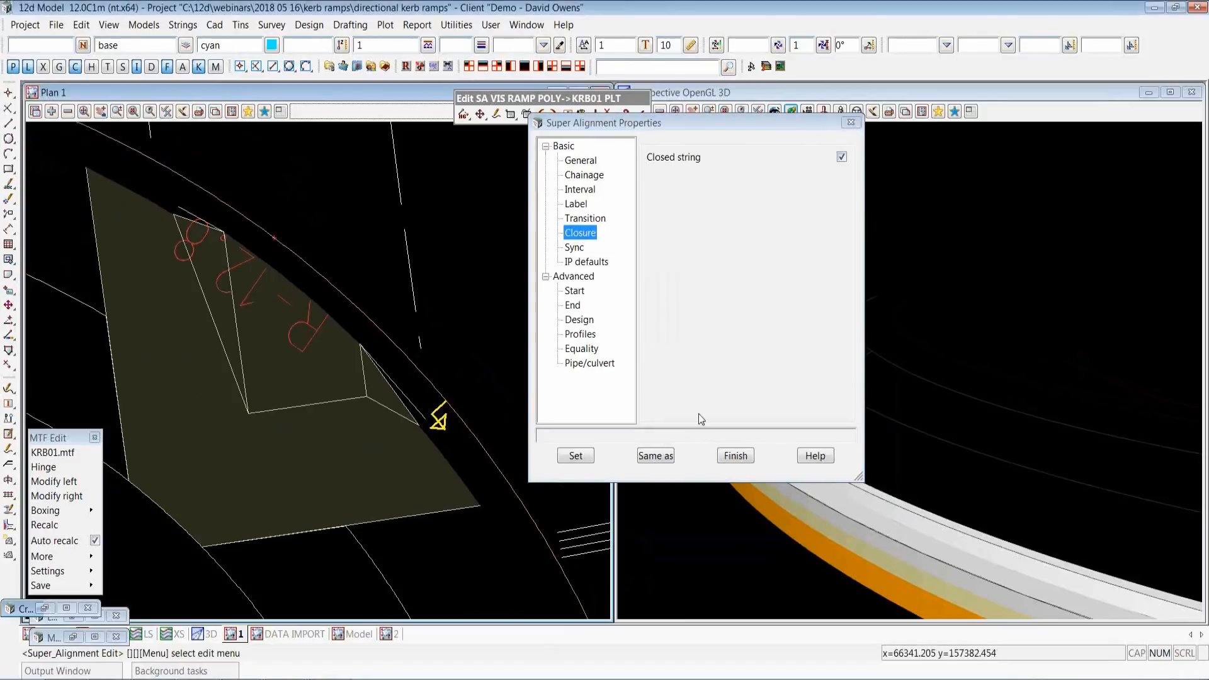
pyautogui.click(739, 457)
pyautogui.scroll(-4, 482, 329)
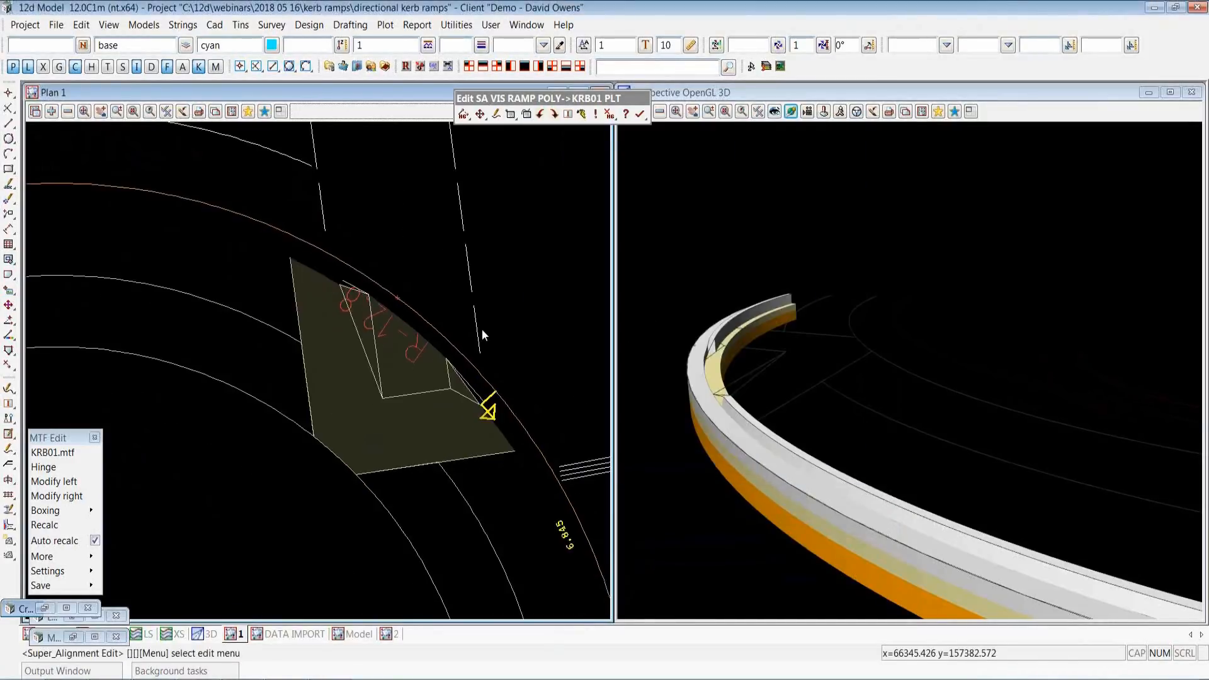
# Add the VIS POLY model to Plan 1 and show the polygons around the whole kerb return
pyautogui.click(52, 112)
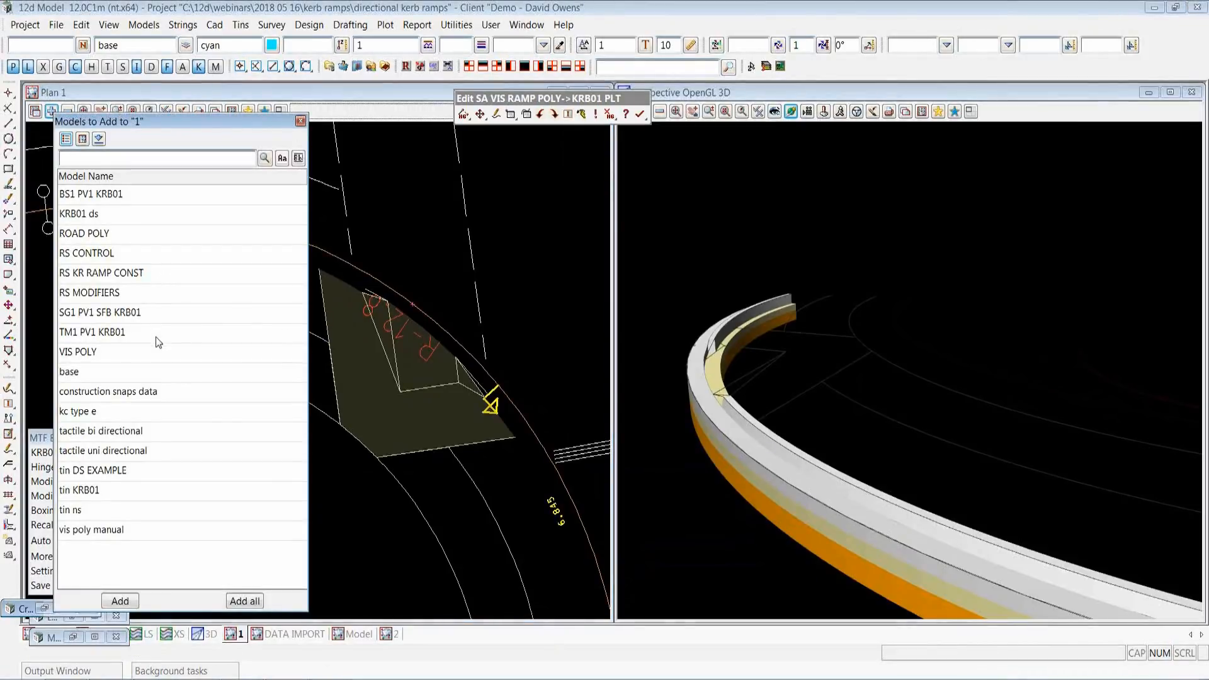
pyautogui.click(136, 350)
pyautogui.click(121, 601)
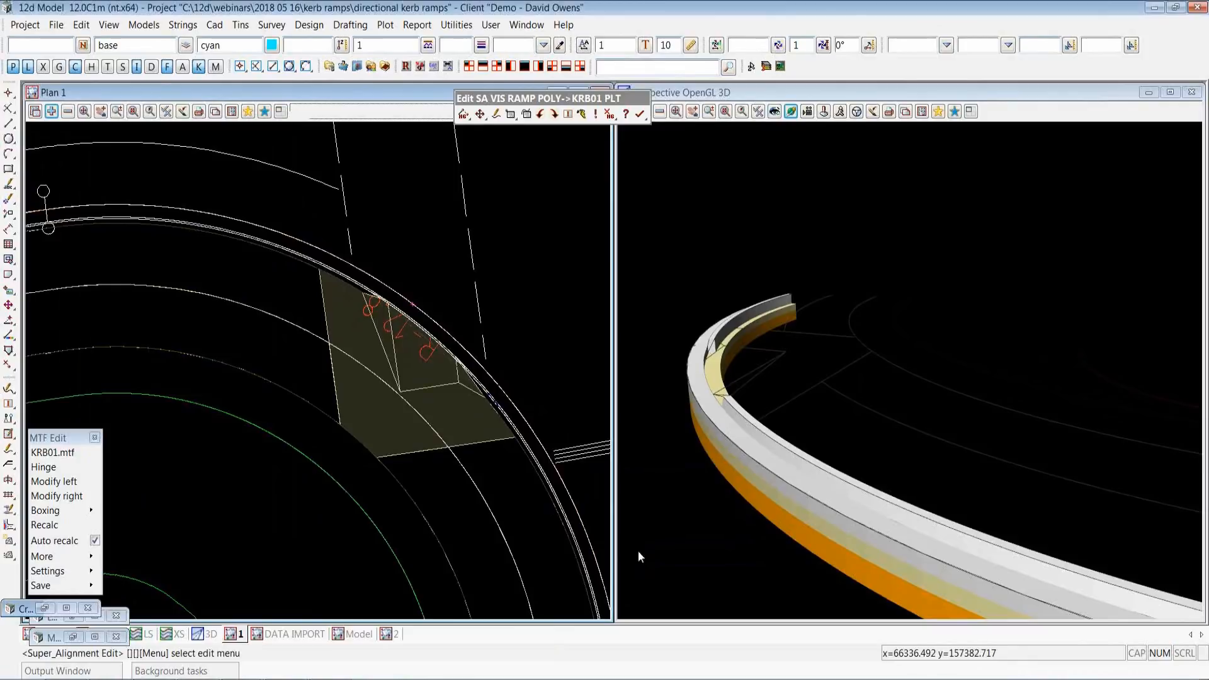
pyautogui.scroll(-1, 487, 245)
pyautogui.scroll(-1, 478, 255)
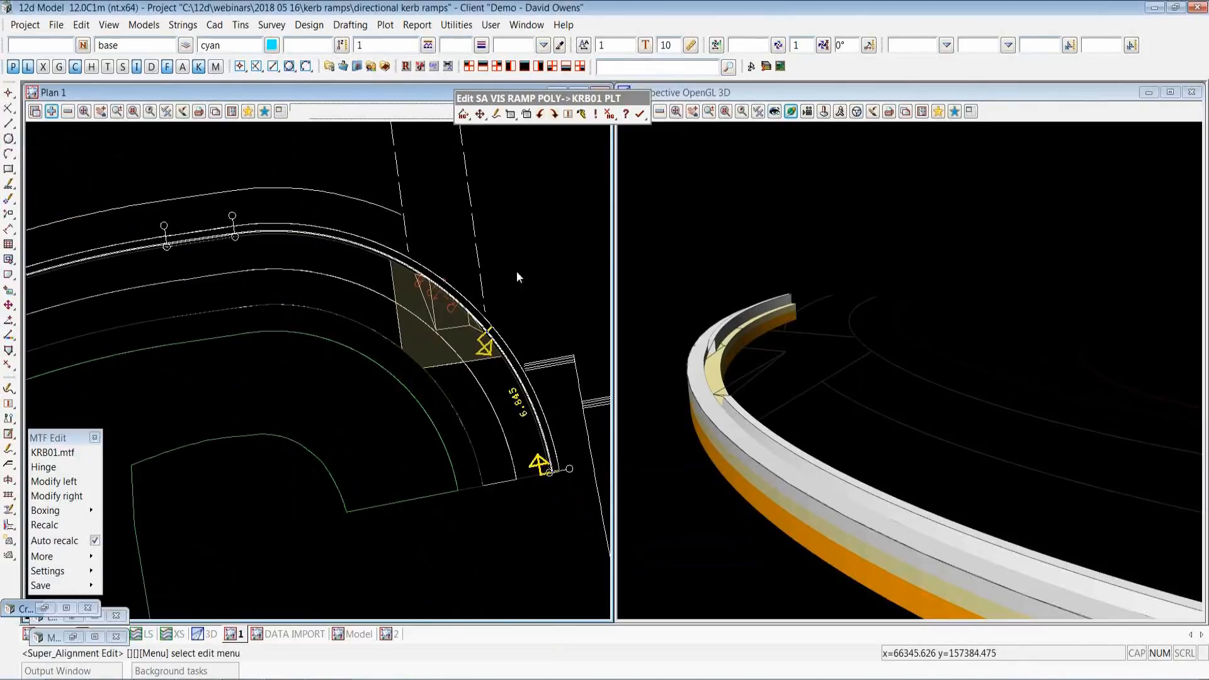
pyautogui.scroll(2, 515, 323)
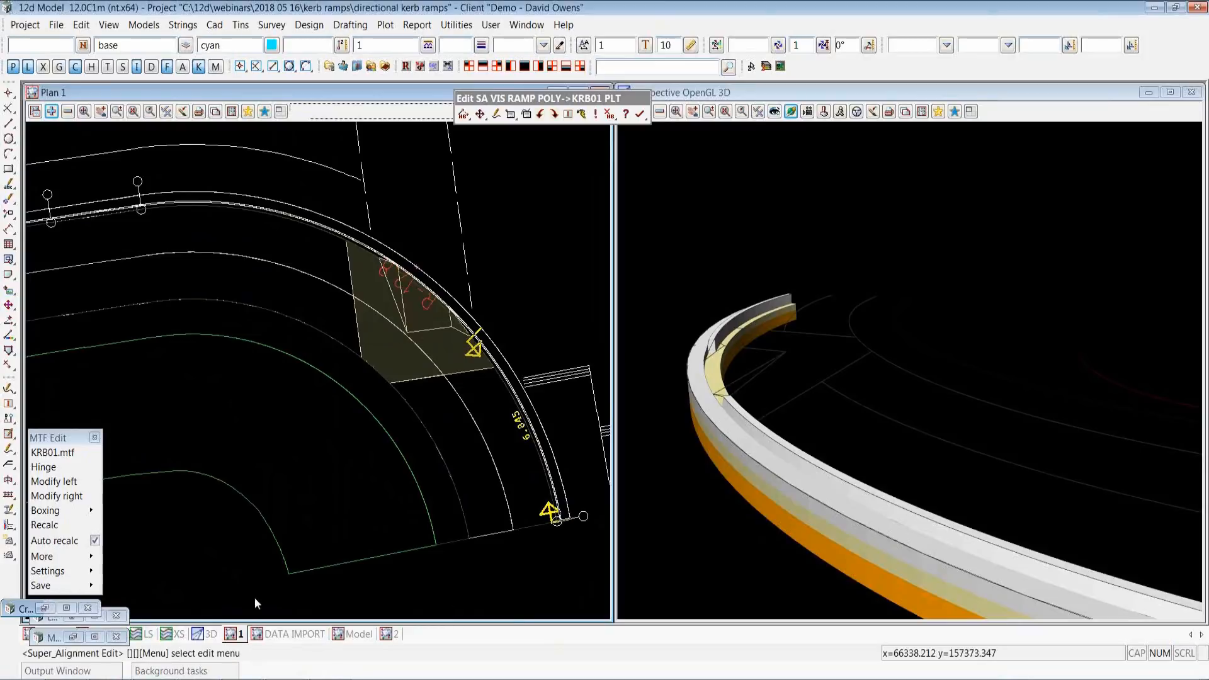
# Restore the KRB01.chain editor and show the settings of its Recalc tin DS EXAMPLE command under Visualisation
pyautogui.click(29, 610)
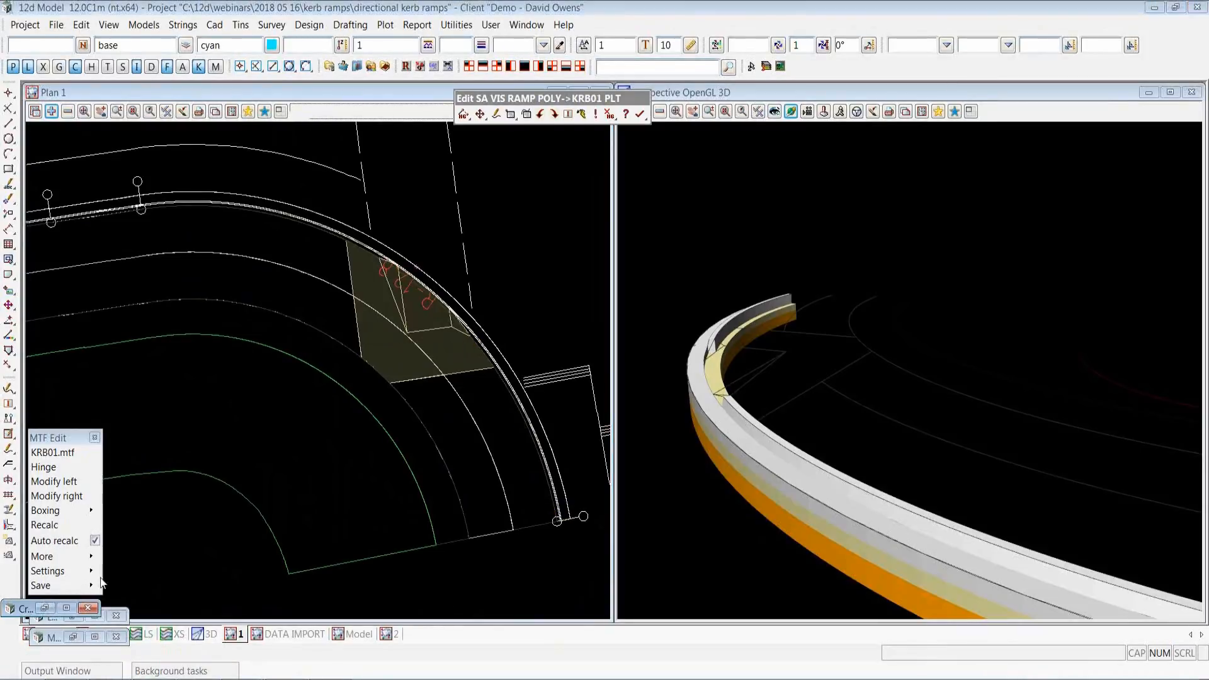
pyautogui.moveTo(21, 609); pyautogui.dragTo(157, 602)
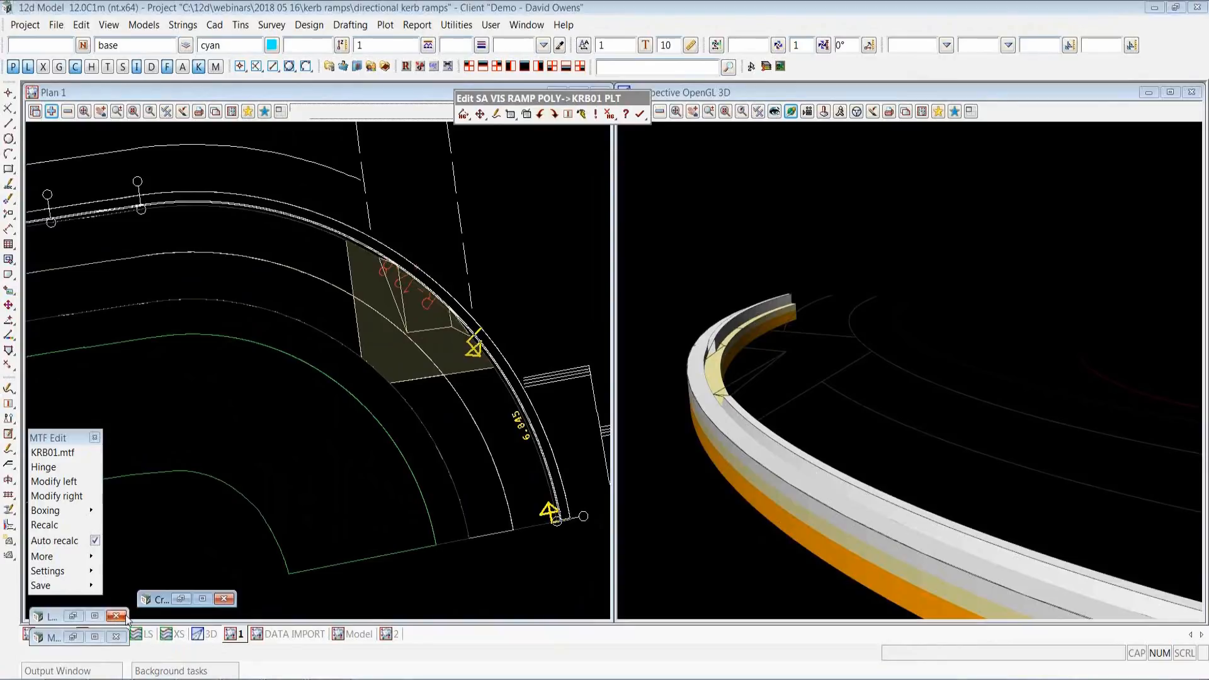
pyautogui.click(182, 600)
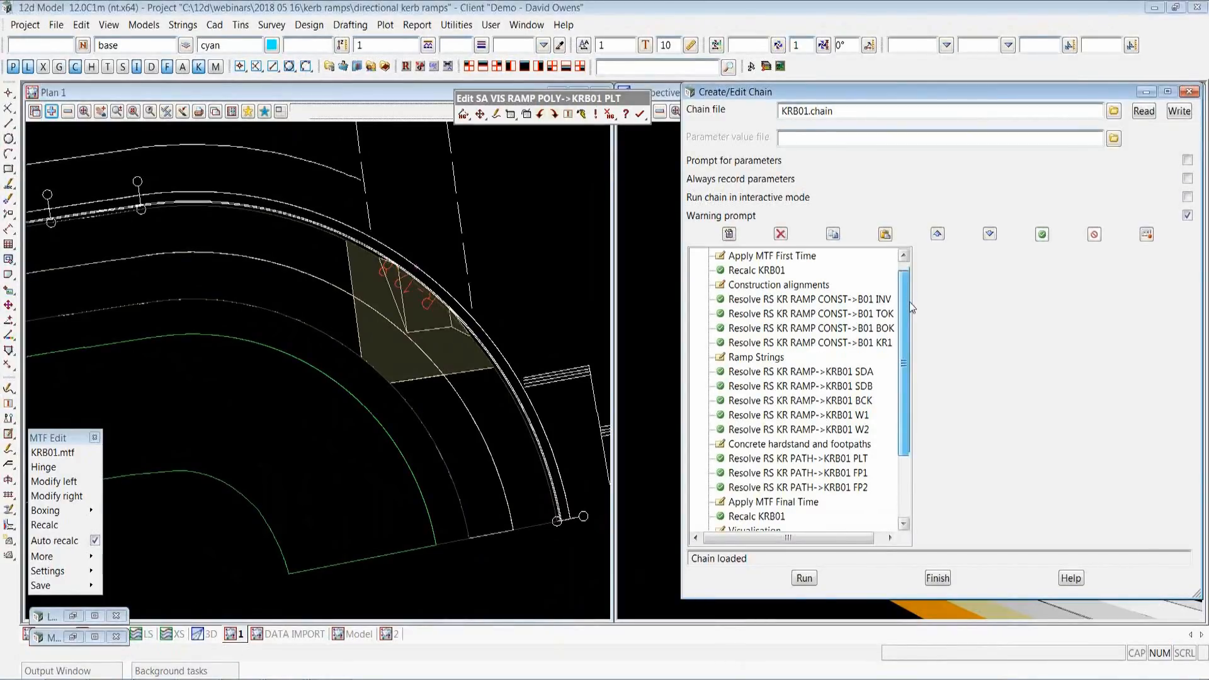
pyautogui.moveTo(910, 301); pyautogui.dragTo(921, 399)
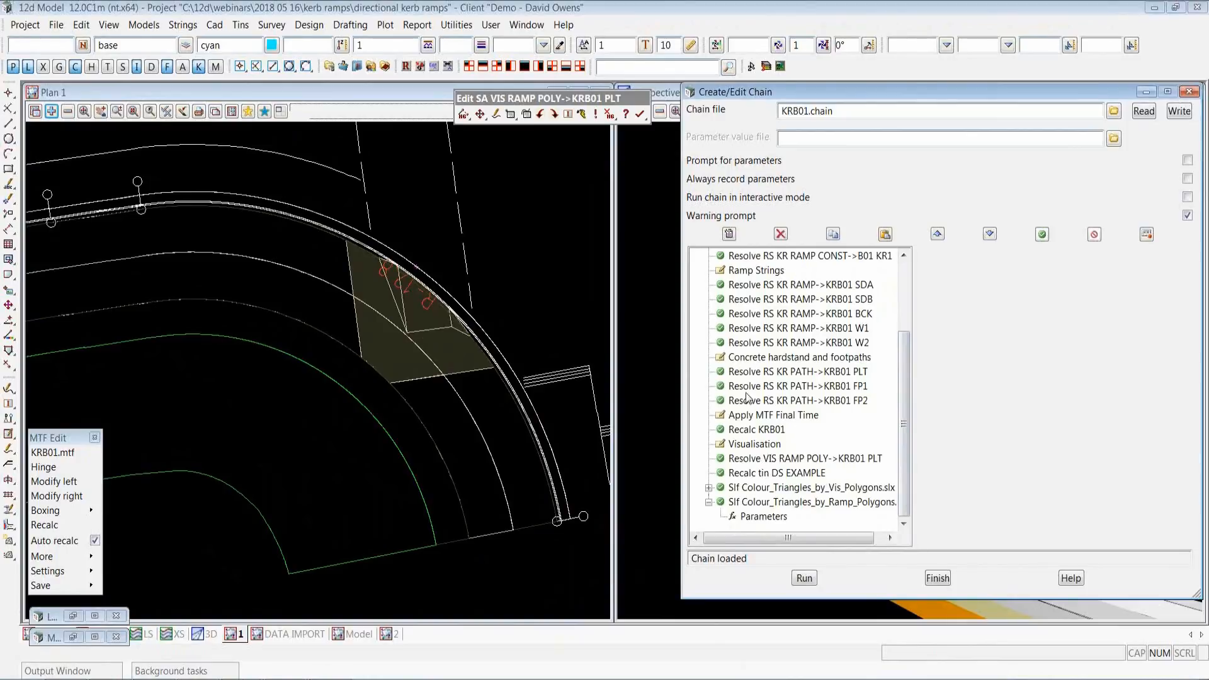
pyautogui.click(803, 475)
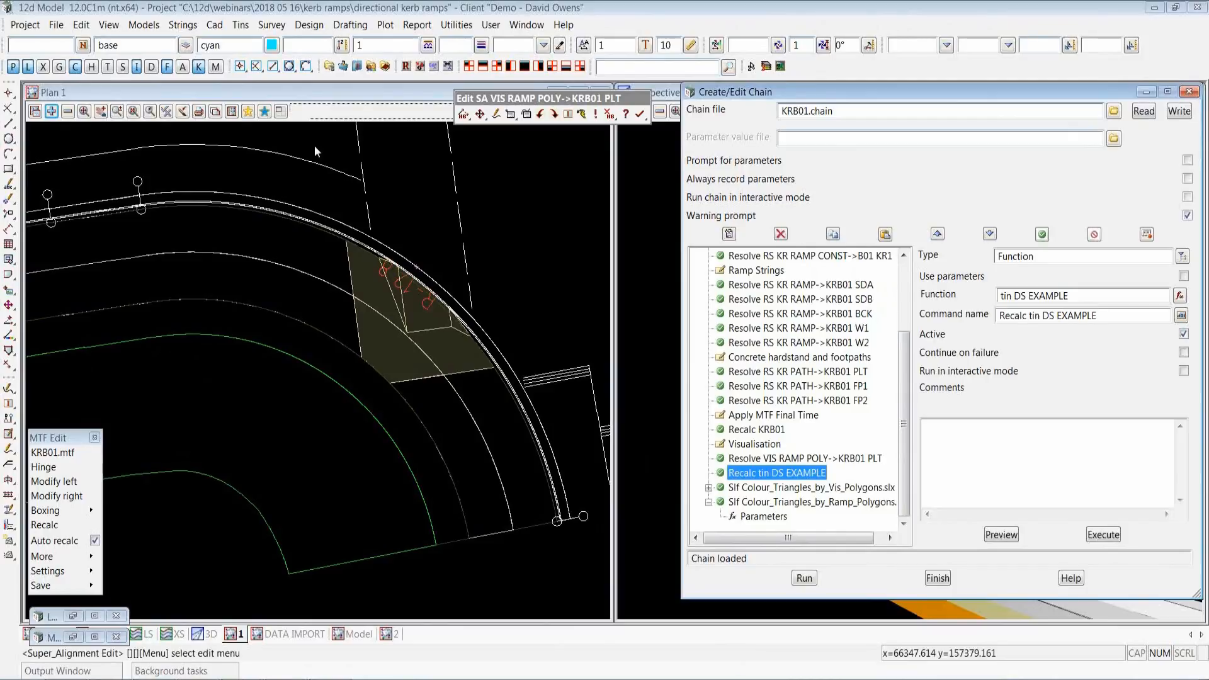
# Review the source models of the tin DS EXAMPLE in the retriangulation settings, and finish without retriangulating
pyautogui.click(243, 26)
pyautogui.moveTo(270, 149)
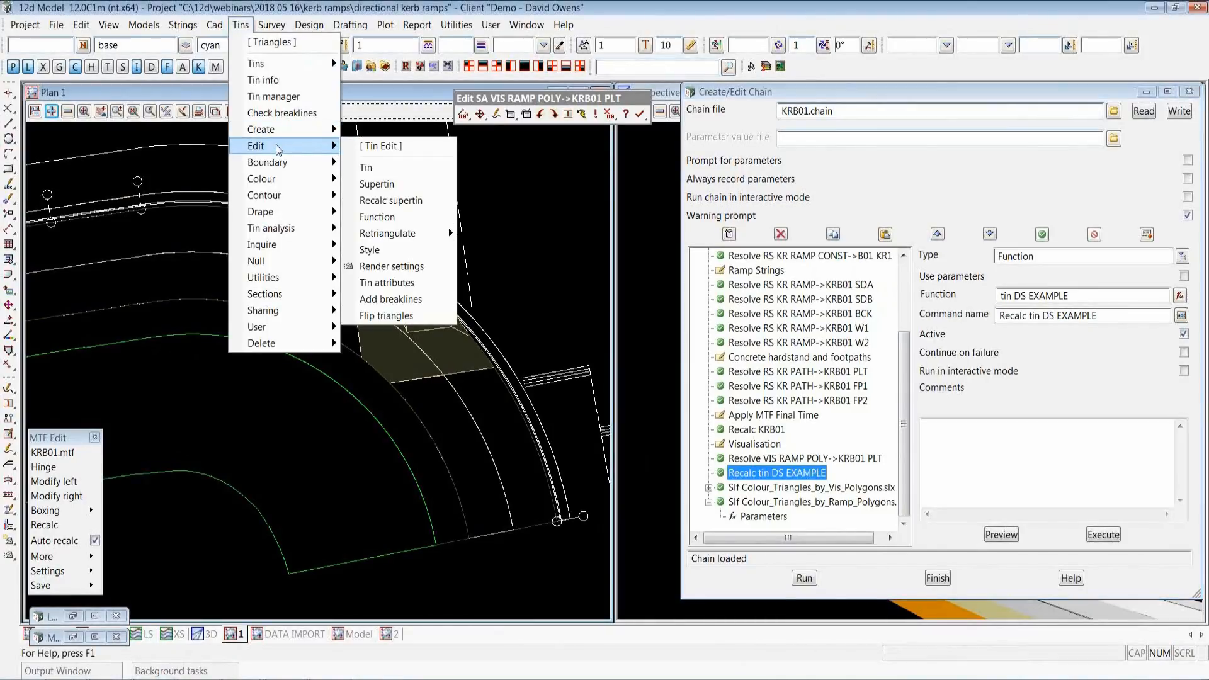
pyautogui.click(382, 168)
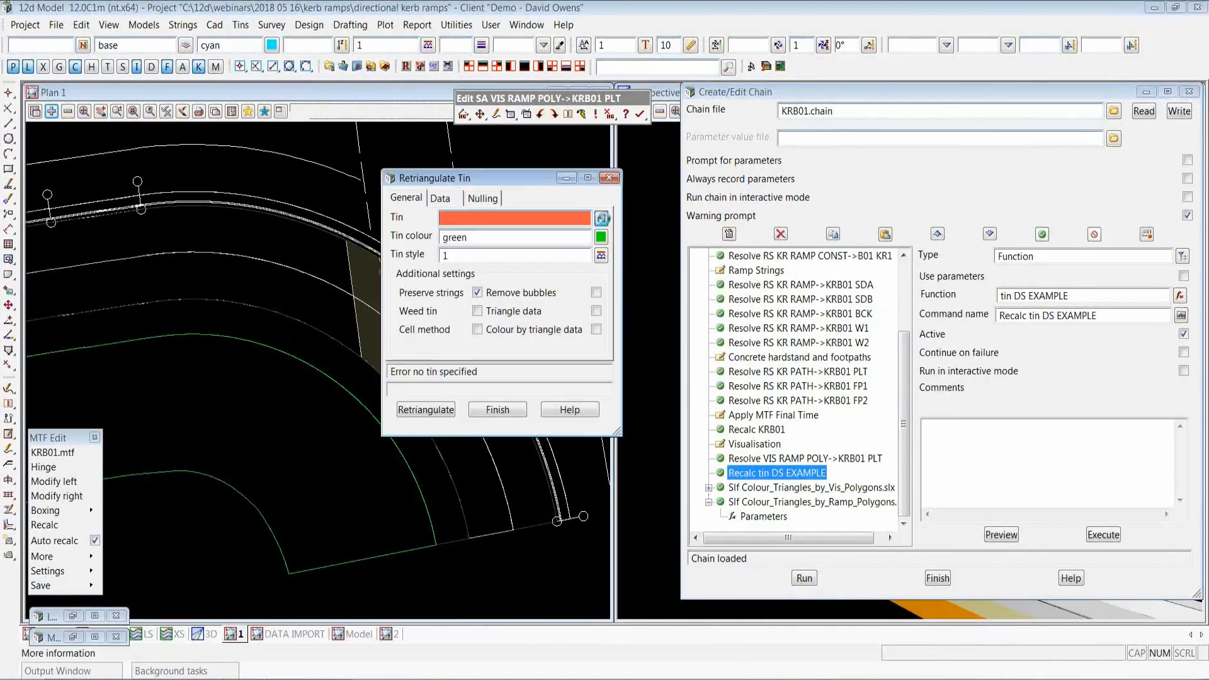
pyautogui.click(602, 218)
pyautogui.click(630, 216)
pyautogui.click(441, 199)
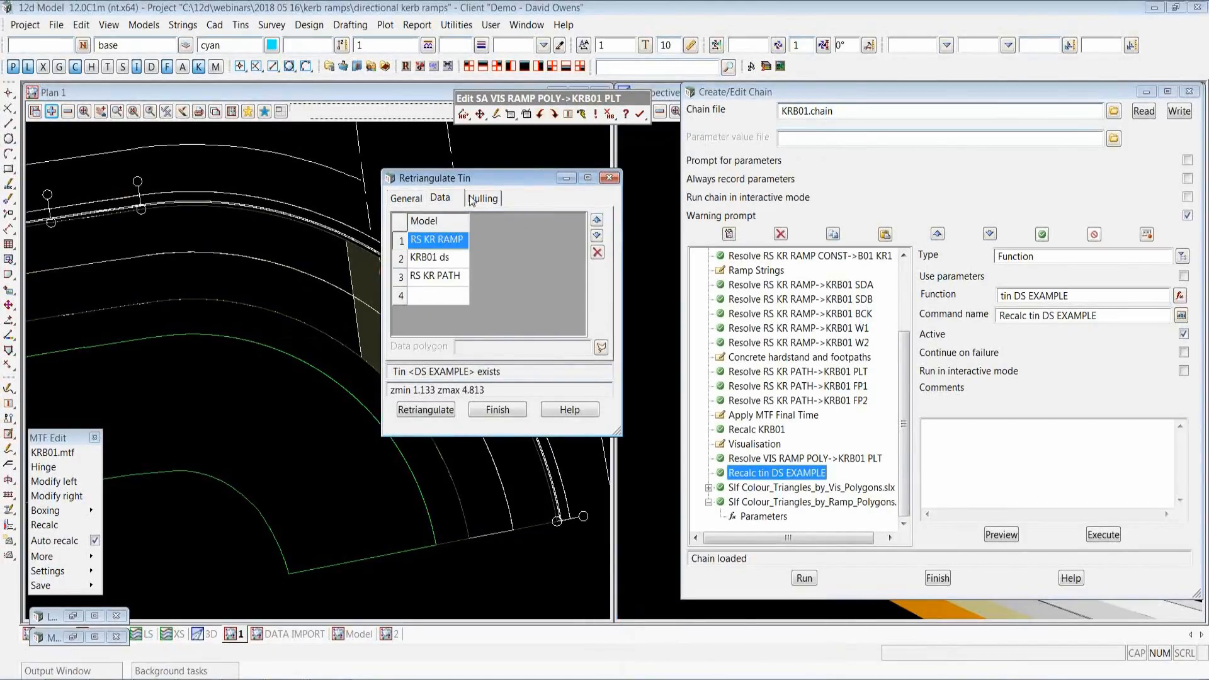
pyautogui.moveTo(471, 181); pyautogui.dragTo(621, 152)
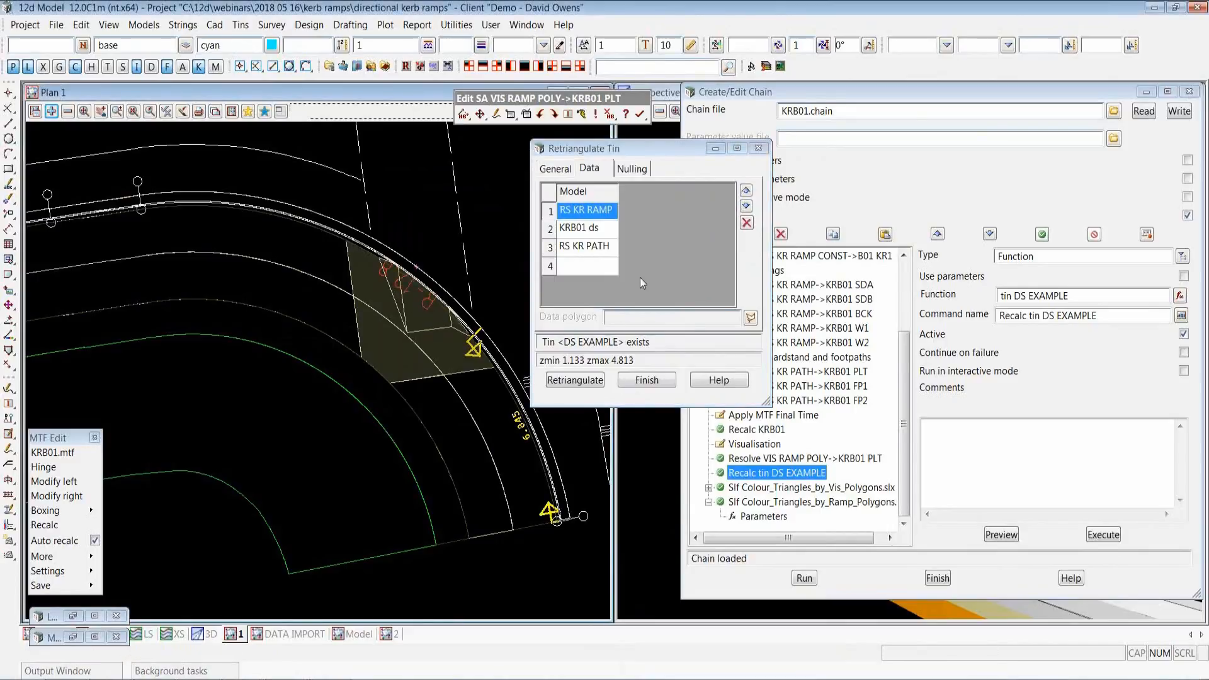
pyautogui.click(607, 247)
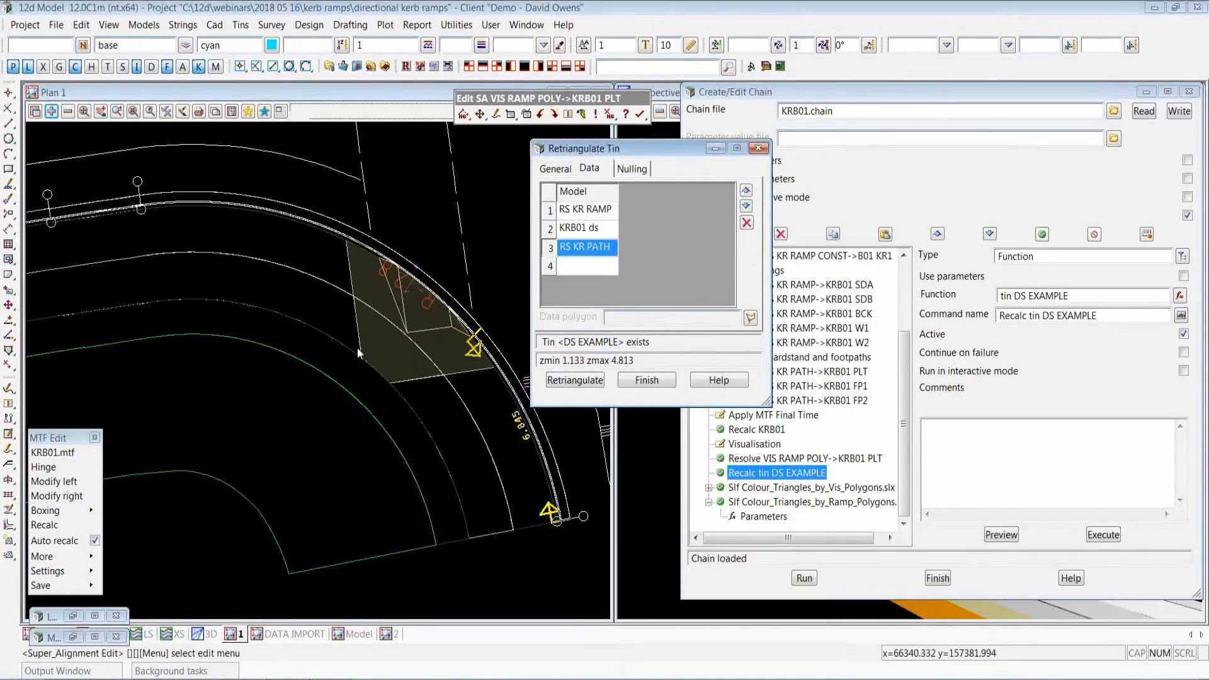
pyautogui.click(617, 227)
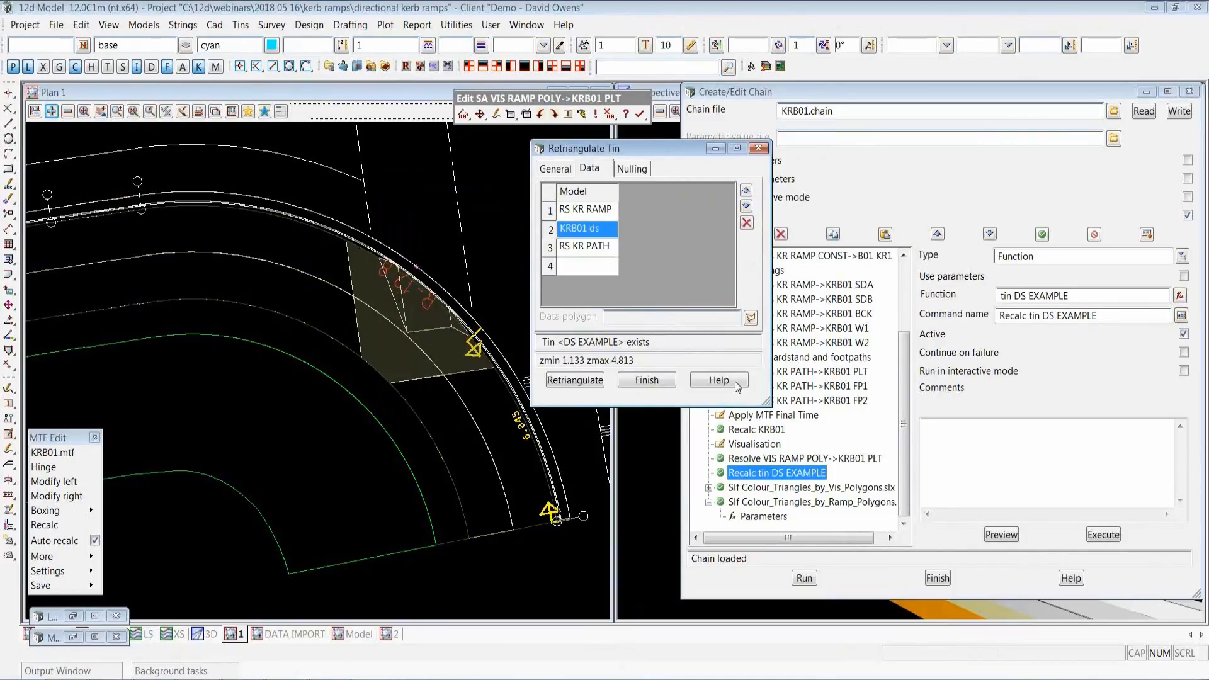
pyautogui.click(647, 379)
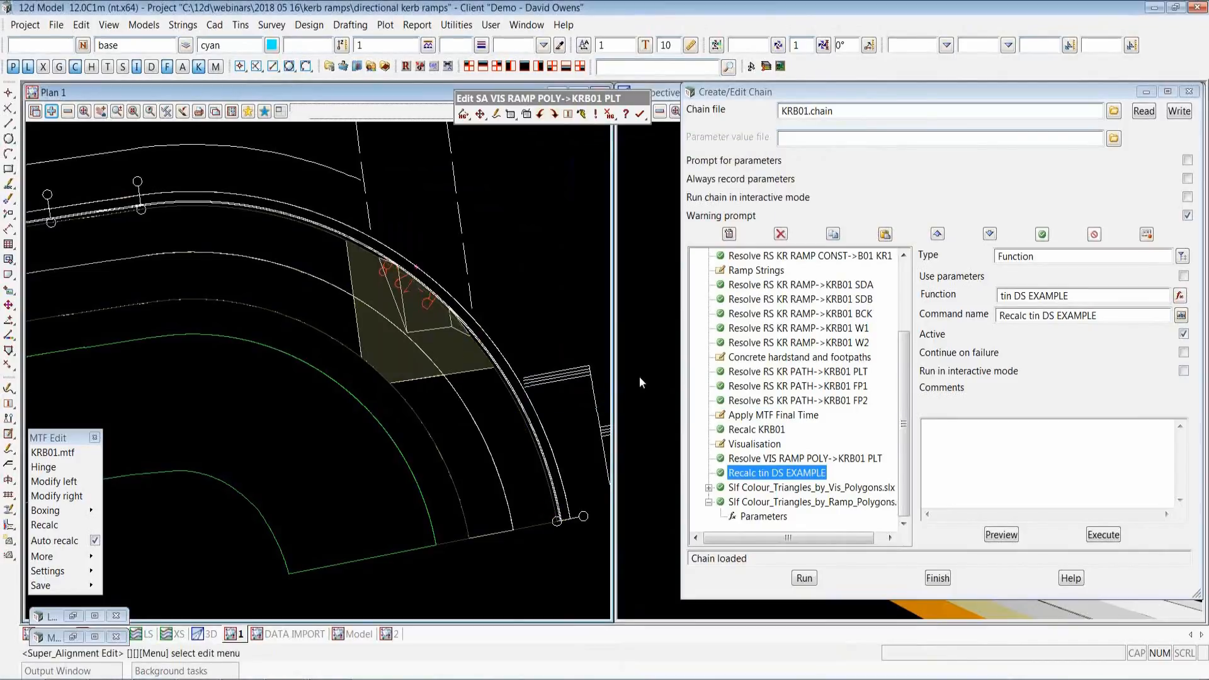
# Review the chain's Colour_Triangles_by_Vis_Polygons.slx and Colour_Triangles_by_Ramp_Polygons.slx commands against the polygons in Plan 1
pyautogui.click(799, 502)
pyautogui.click(800, 488)
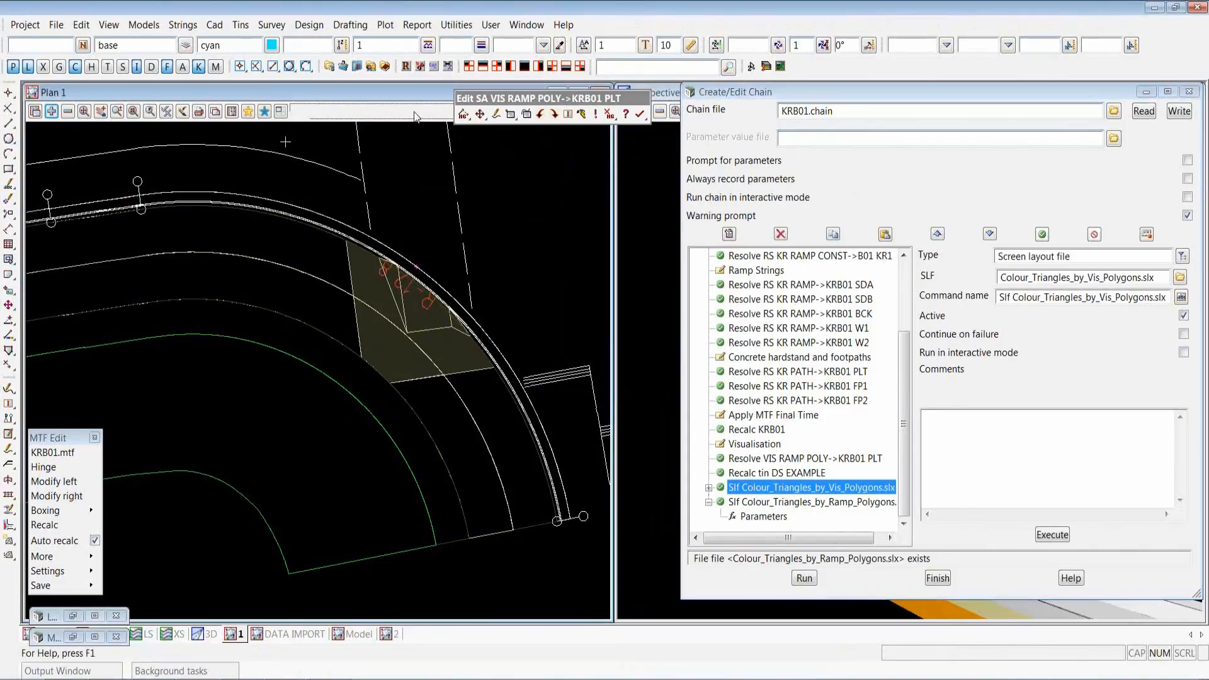
pyautogui.scroll(-2, 157, 243)
pyautogui.scroll(2, 276, 272)
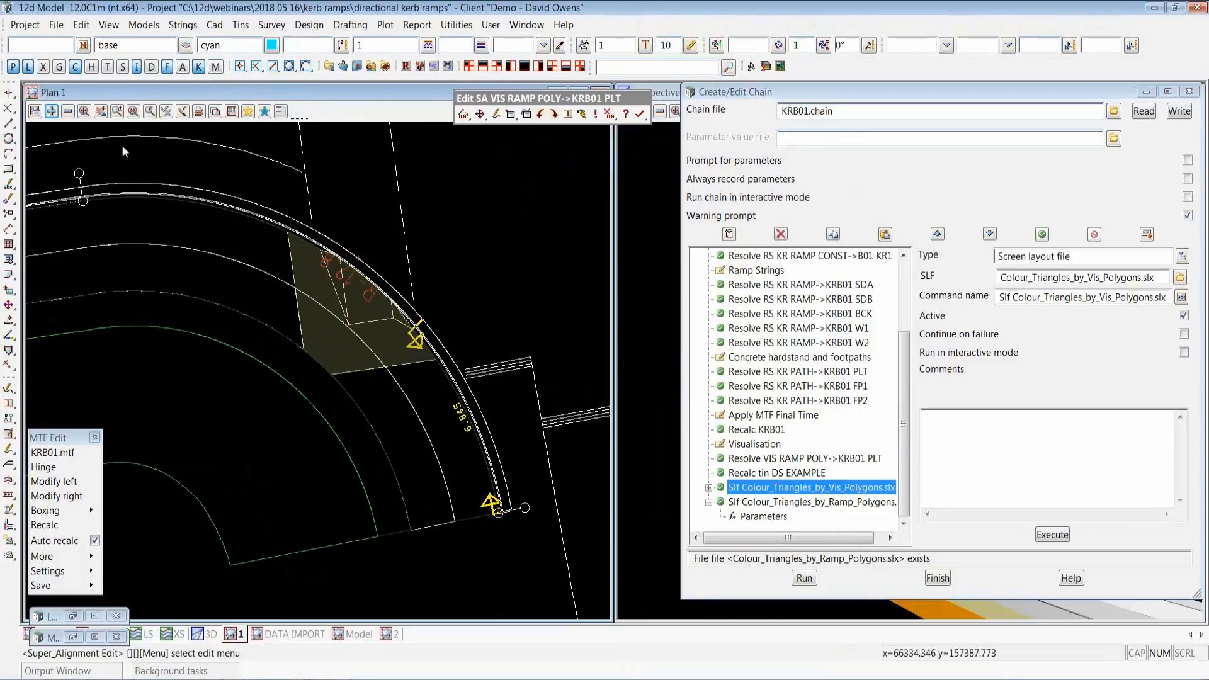
pyautogui.click(825, 502)
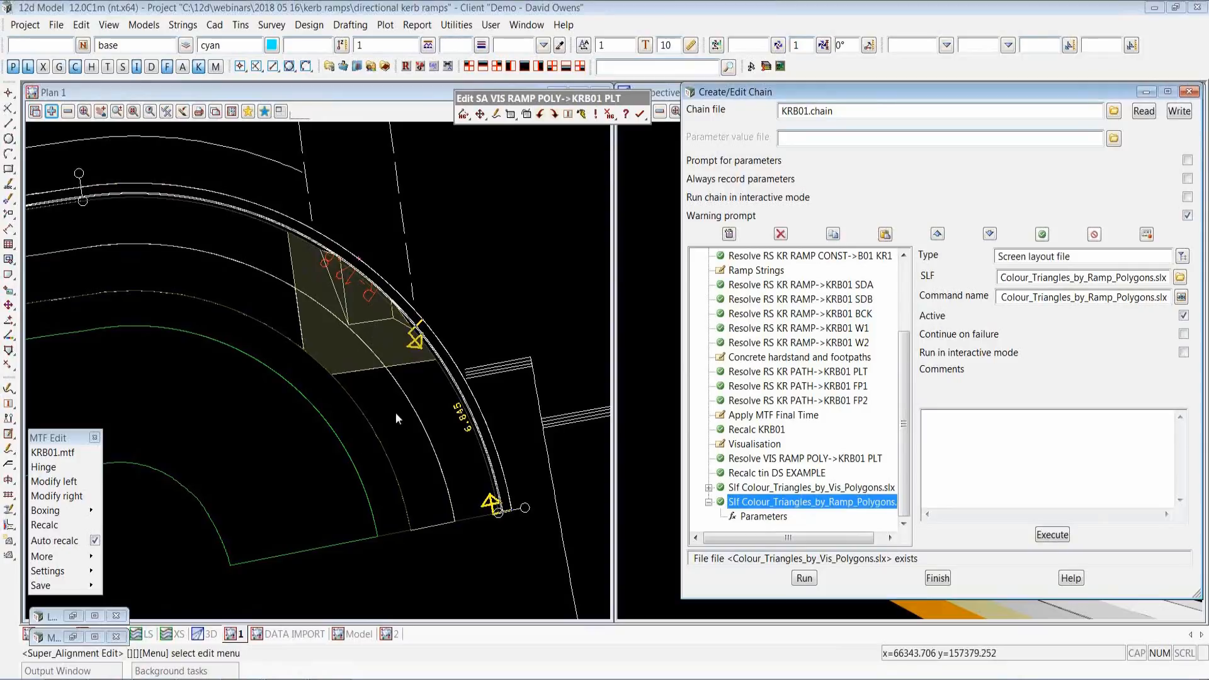
pyautogui.scroll(-3, 330, 483)
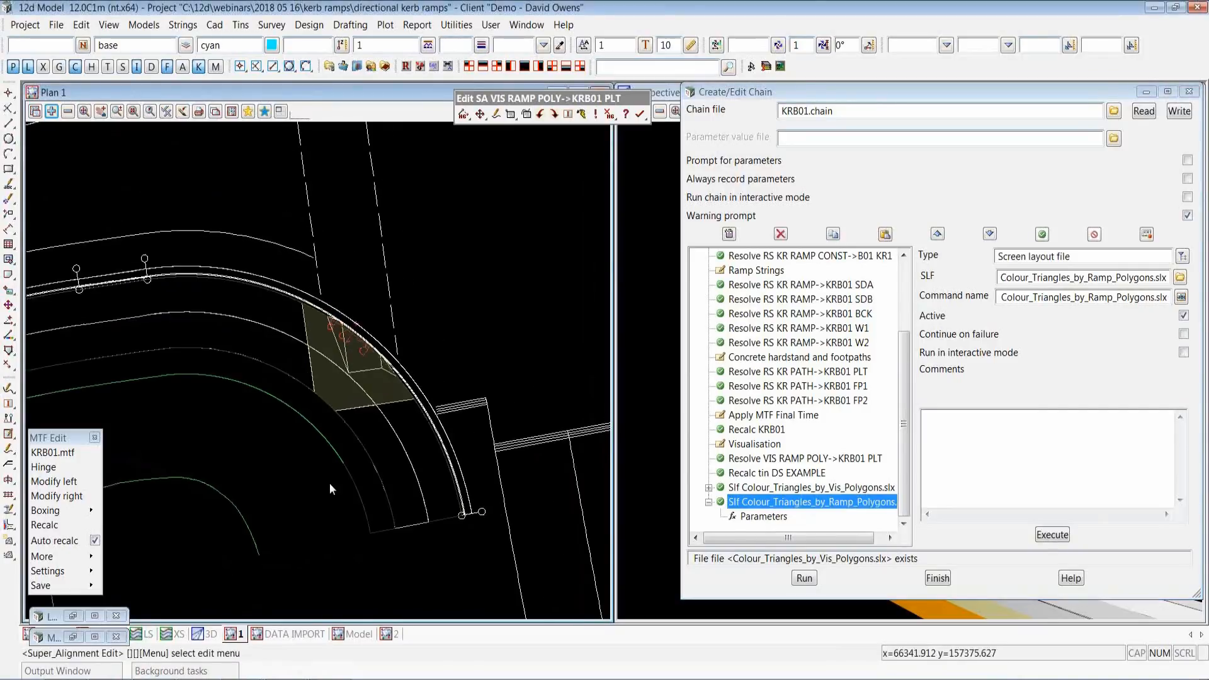
# Run KRB01.chain, minimise its editor and add the model tin DS EXAMPLE to the 3D perspective view
pyautogui.click(804, 579)
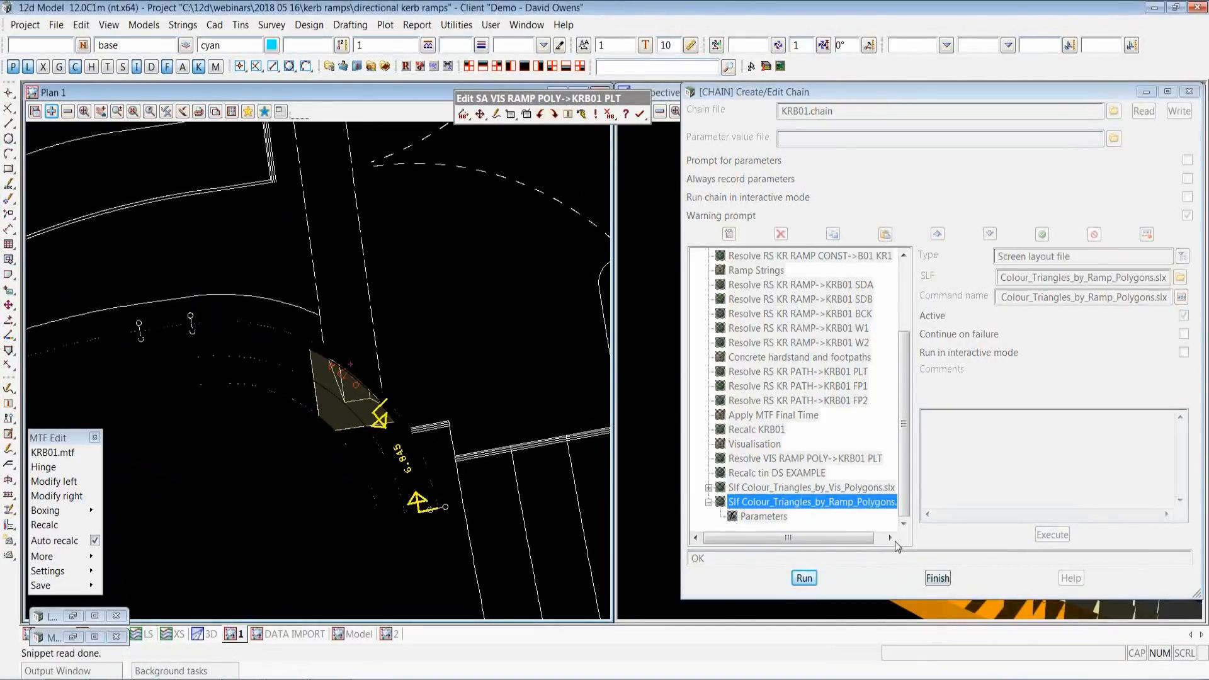
pyautogui.click(1146, 93)
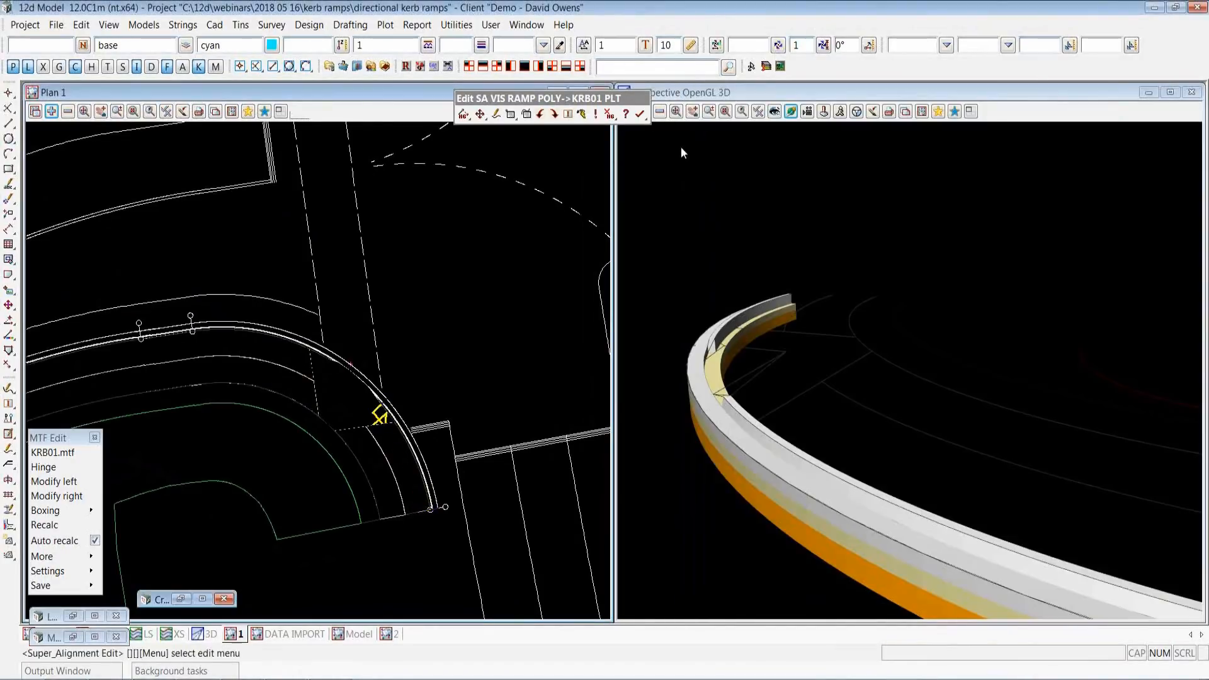
pyautogui.moveTo(572, 98); pyautogui.dragTo(456, 122)
pyautogui.click(627, 114)
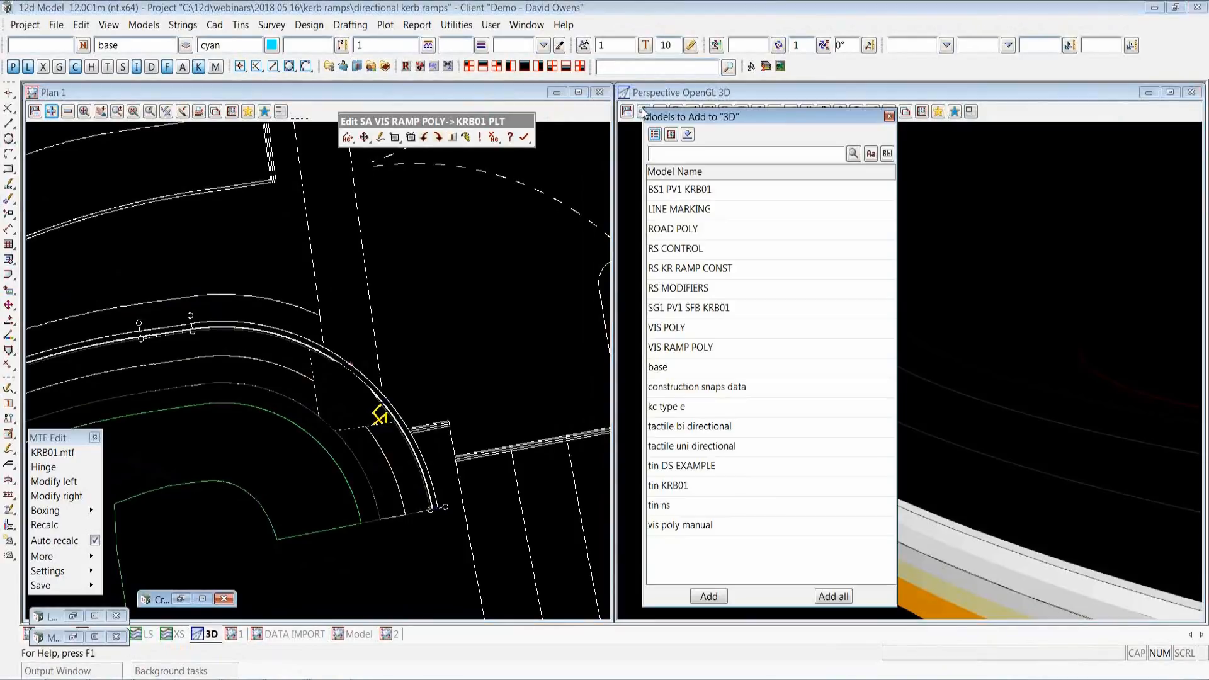
pyautogui.click(739, 464)
# Orbit the 3D perspective around the kerb return to examine the coloured ramp, footpath and verge surfaces
pyautogui.click(791, 112)
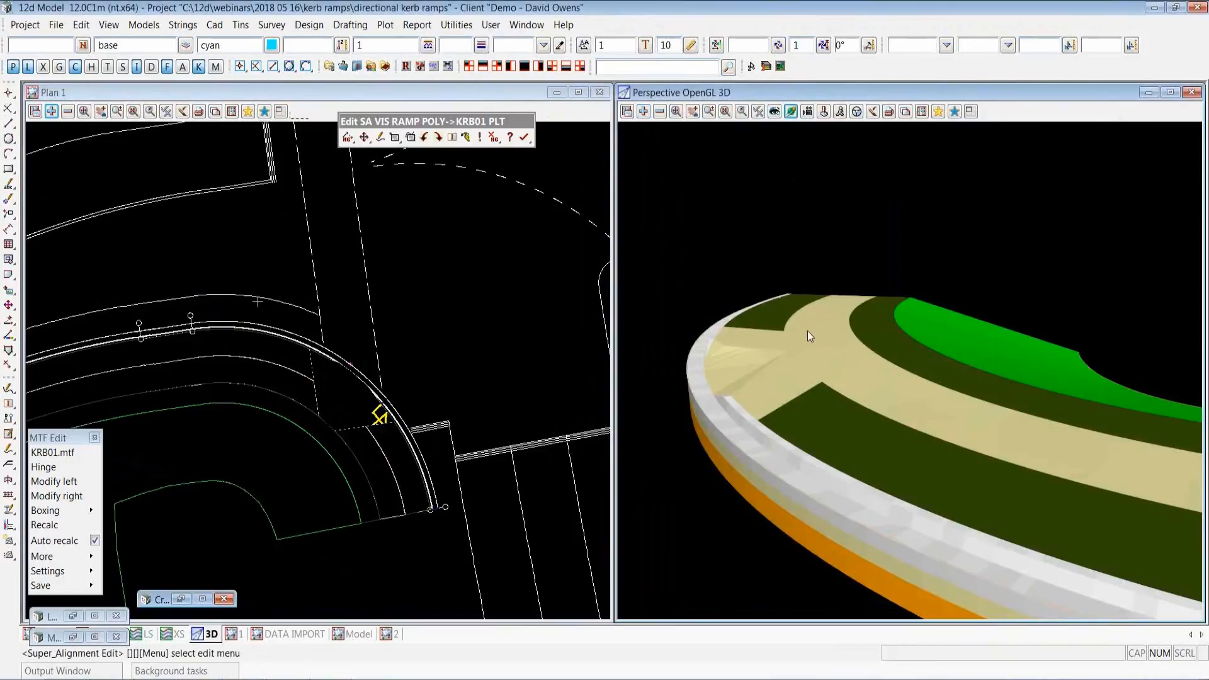
pyautogui.click(792, 113)
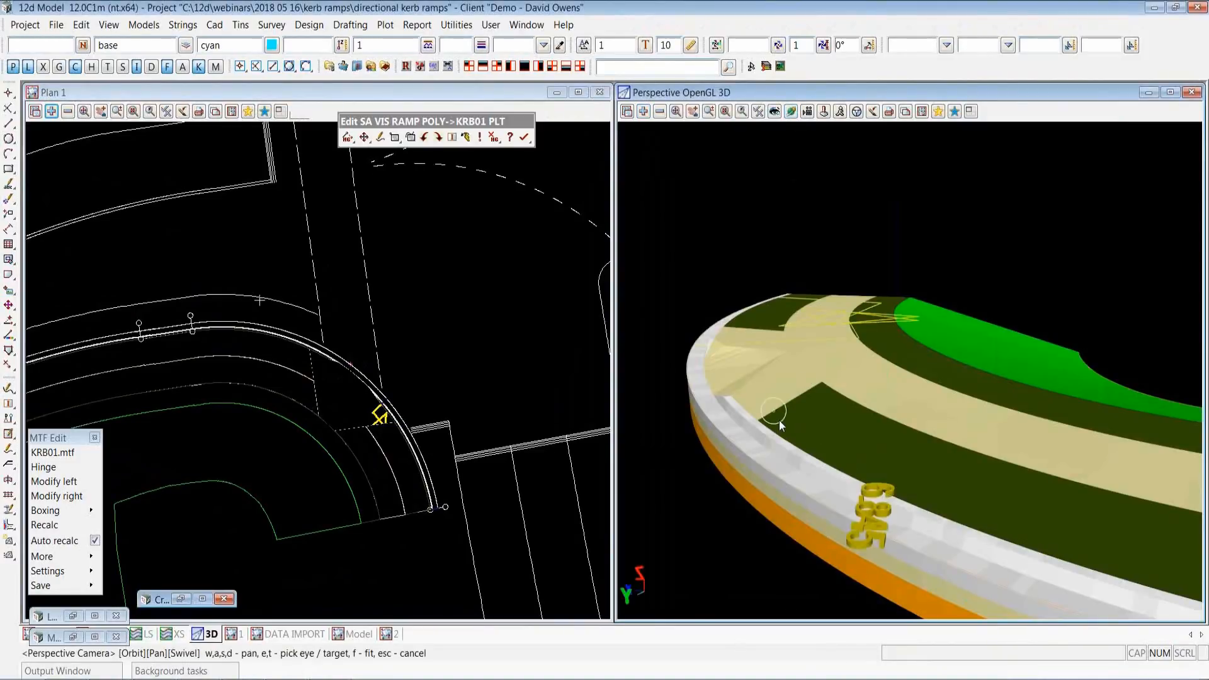
pyautogui.moveTo(780, 423); pyautogui.dragTo(984, 542)
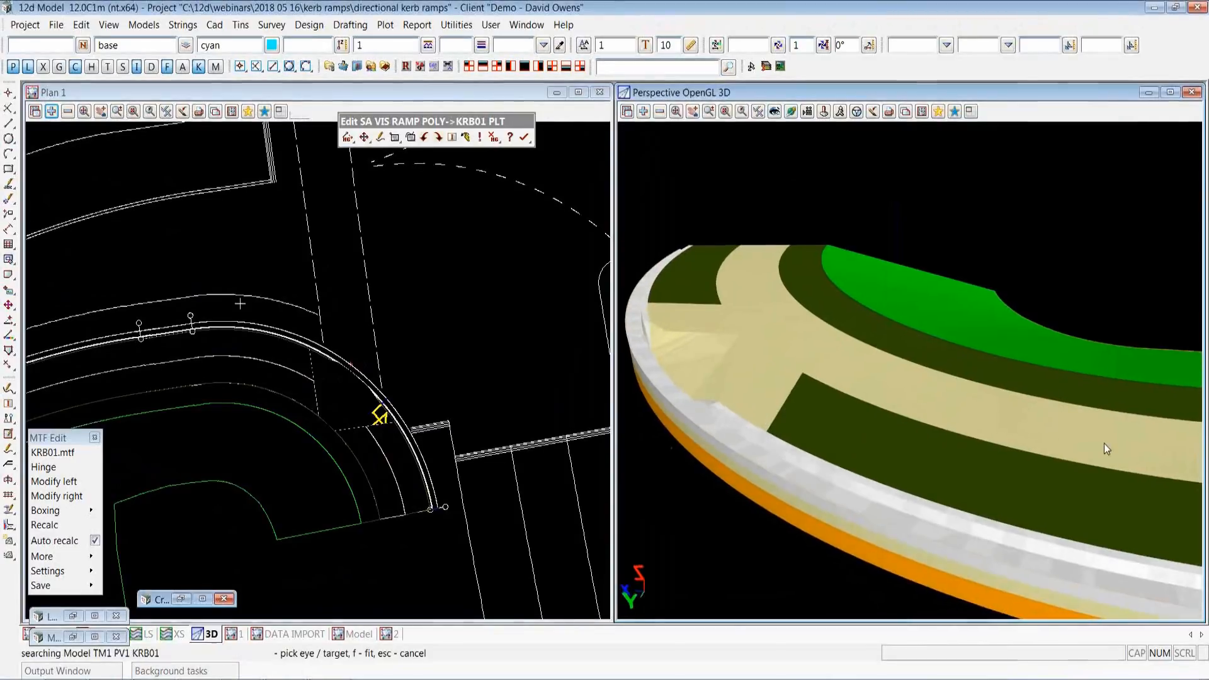
pyautogui.moveTo(1105, 443); pyautogui.dragTo(815, 321)
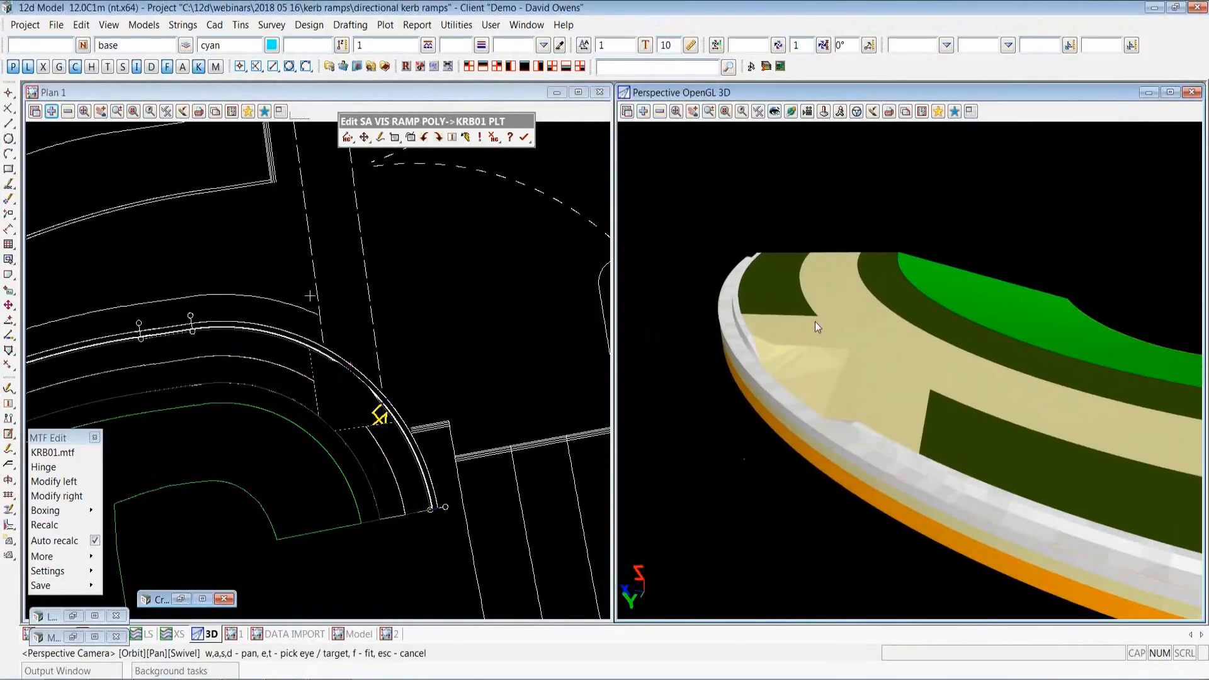
# Finish editing the VIS RAMP POLY super alignment KRB01 PLT
pyautogui.click(363, 93)
pyautogui.moveTo(414, 126); pyautogui.dragTo(445, 128)
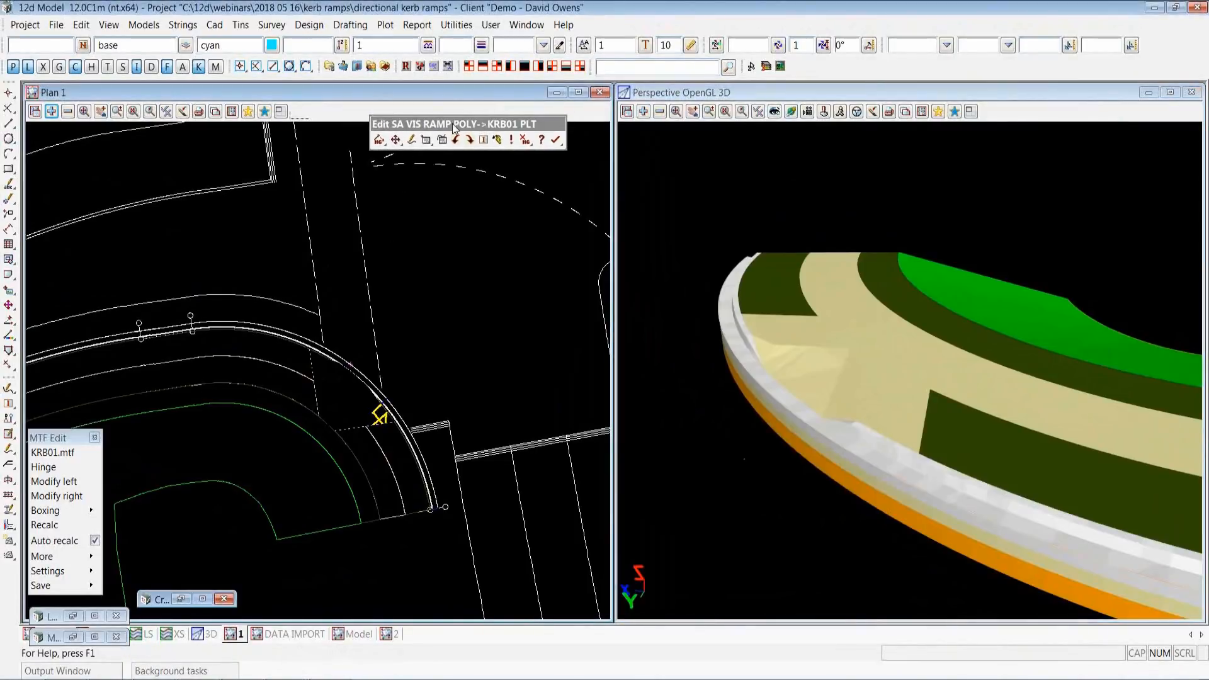
pyautogui.click(555, 139)
pyautogui.click(592, 193)
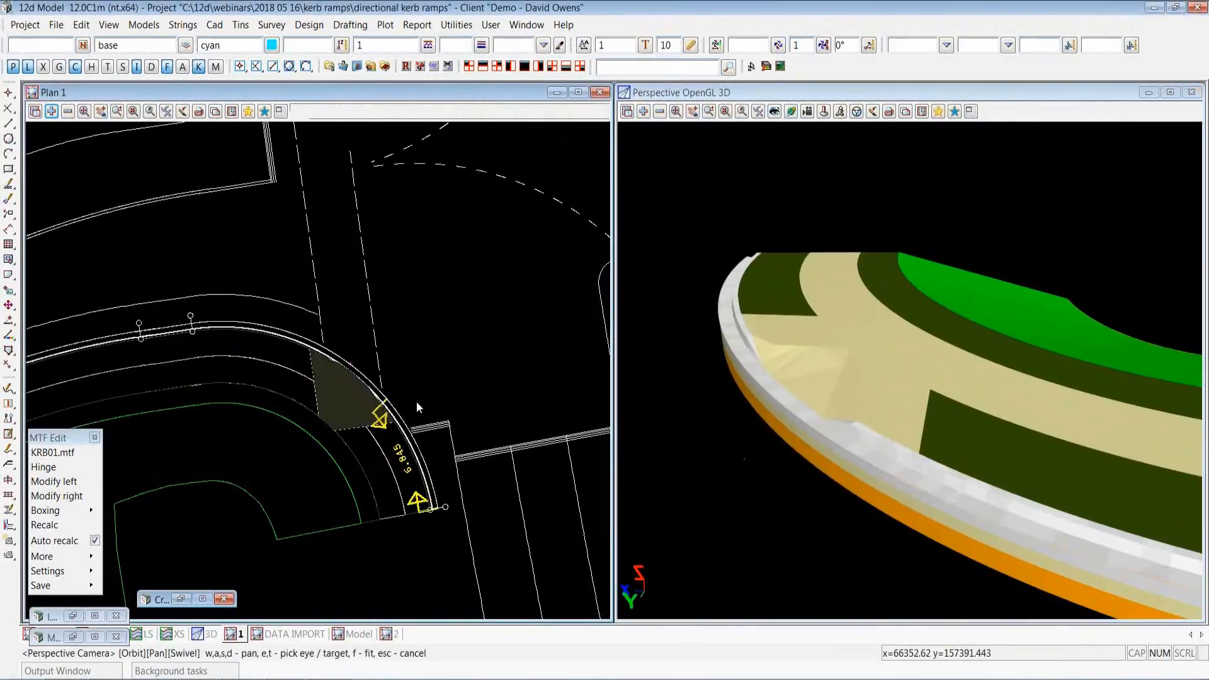
# Add the RS KR RAMP CONST model to Plan 1 to show the ramp's construction alignment
pyautogui.scroll(2, 379, 452)
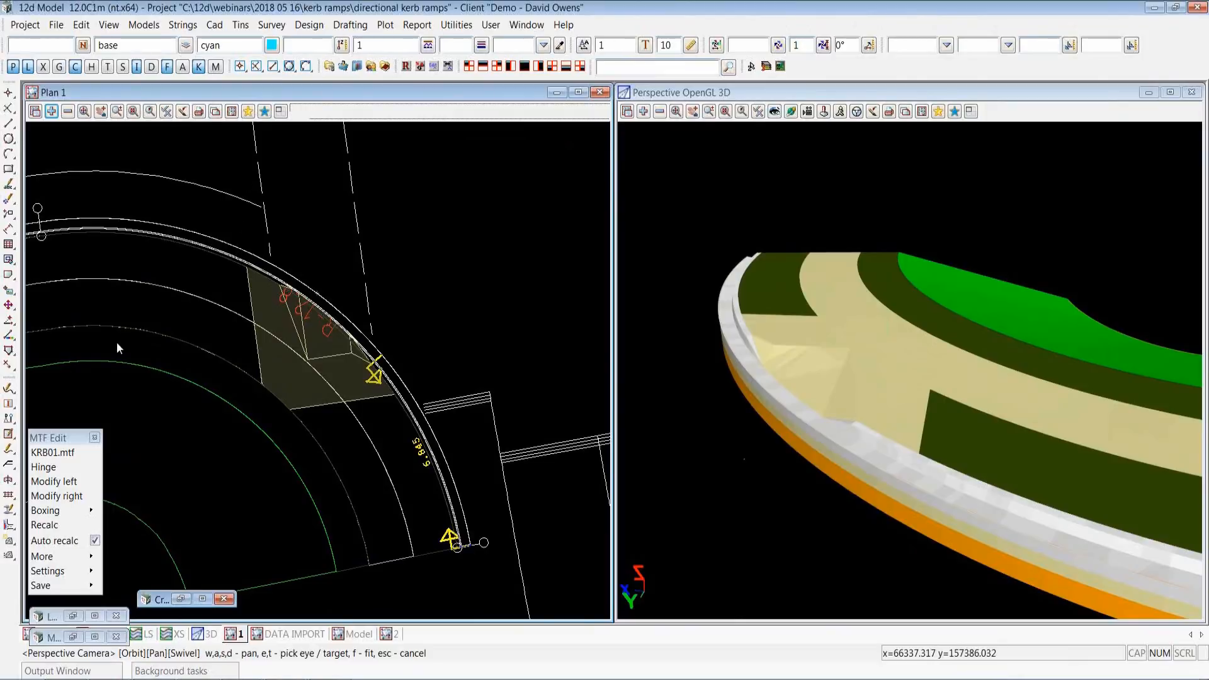
pyautogui.click(52, 112)
pyautogui.click(144, 276)
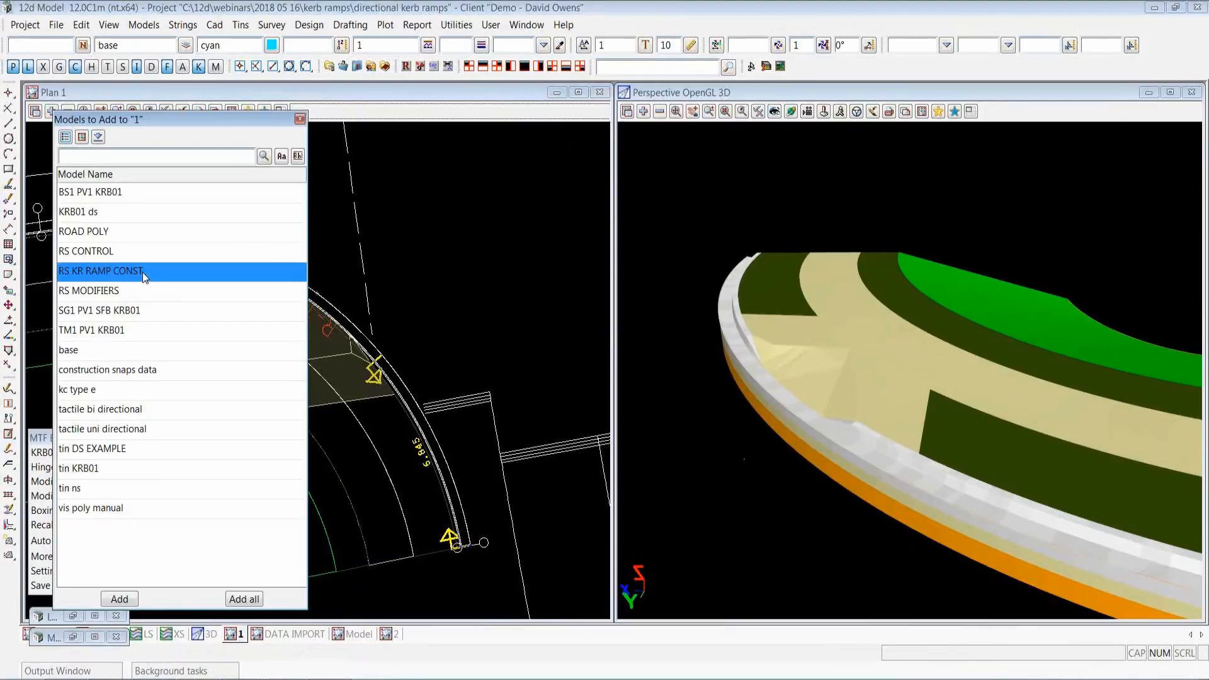
pyautogui.doubleClick(144, 276)
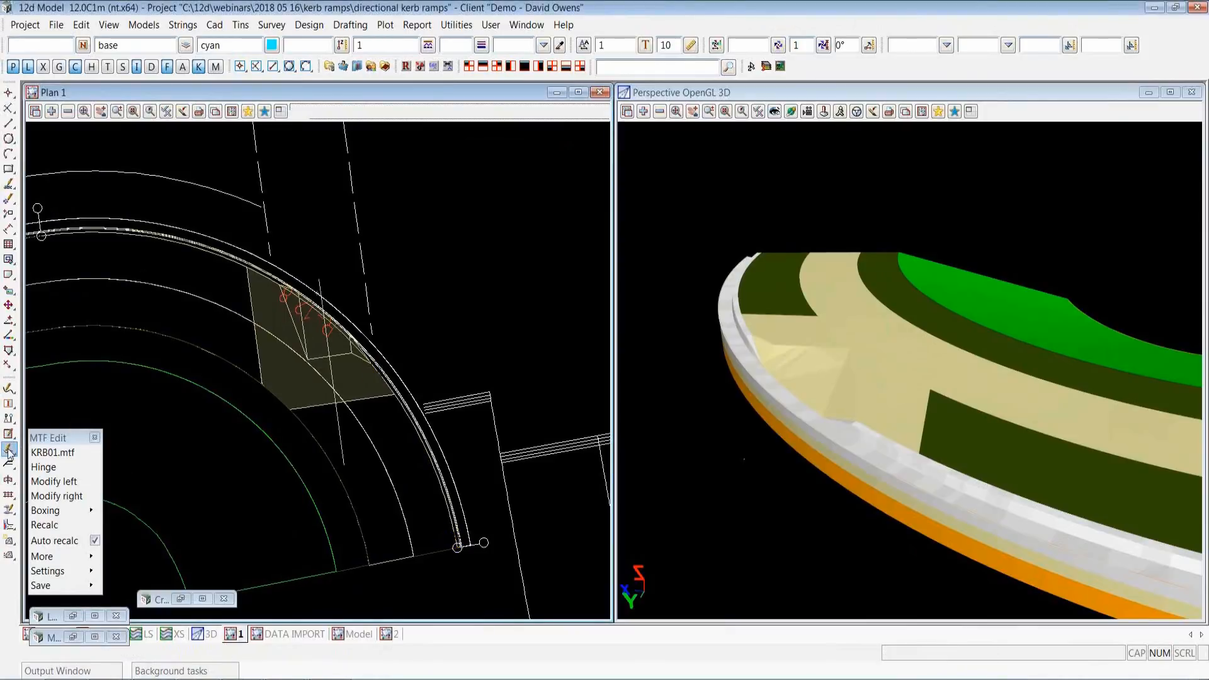
# In the parts of RS KR RAMP CONST string B01 KR1, deactivate horizontal fixed line 1 and activate fixed line 2
pyautogui.click(319, 285)
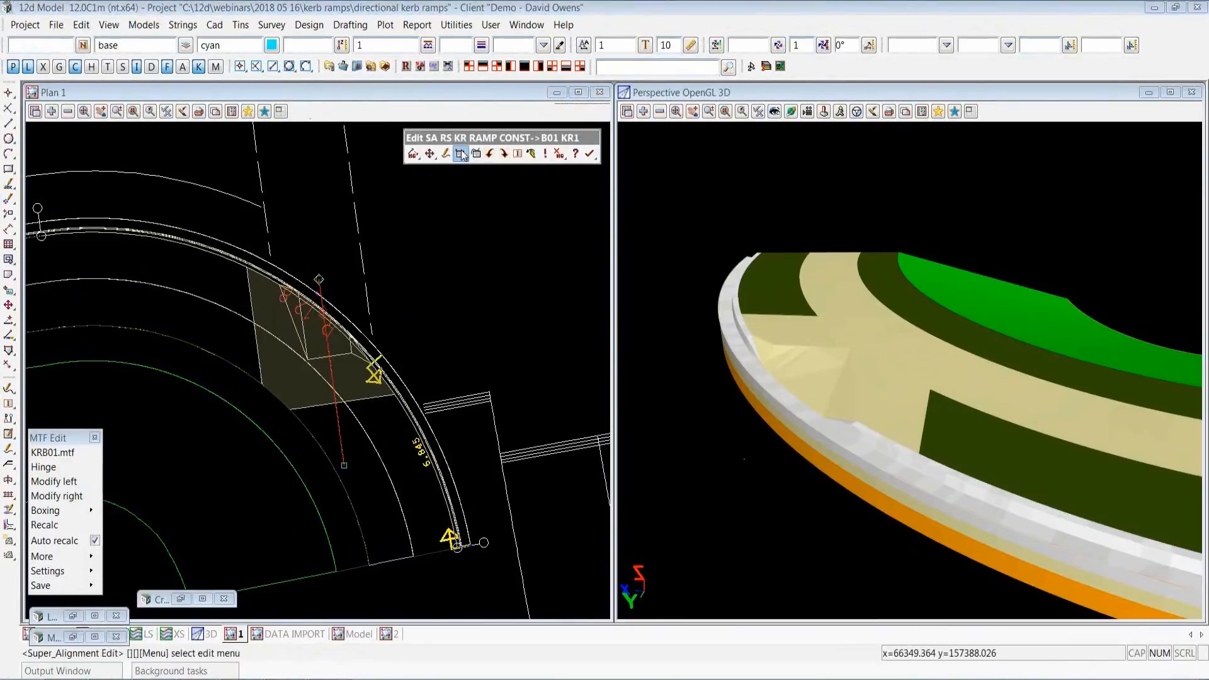
pyautogui.click(461, 154)
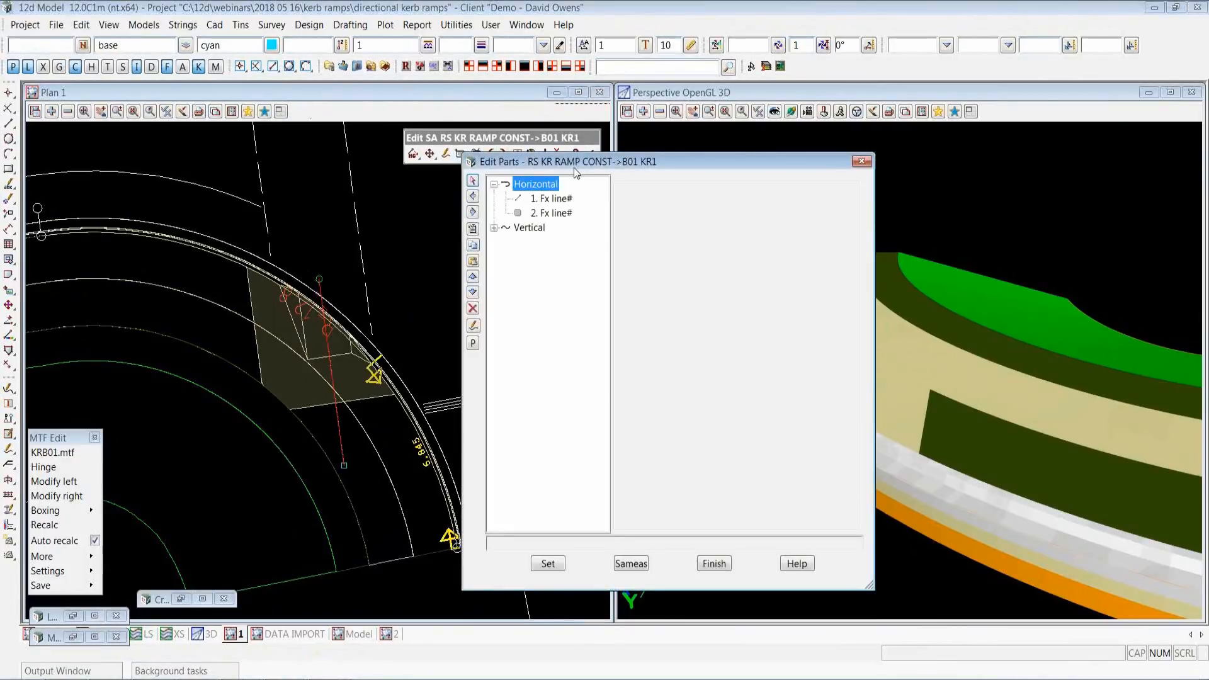
pyautogui.click(722, 176)
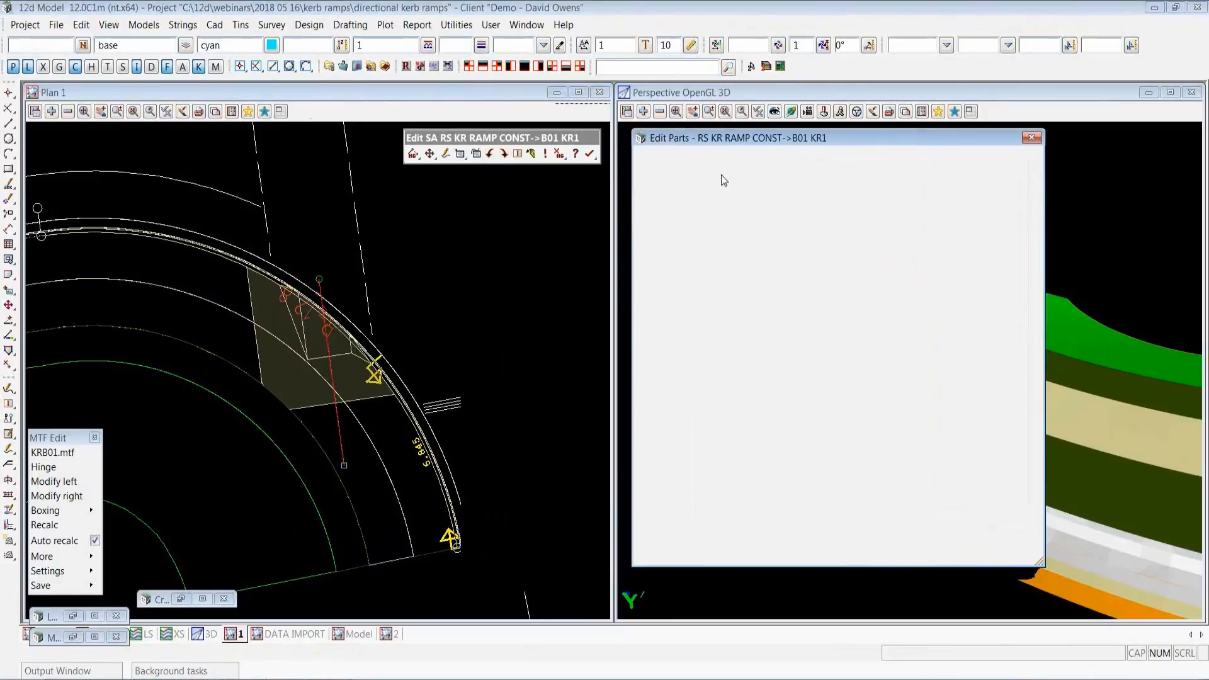
pyautogui.click(1019, 176)
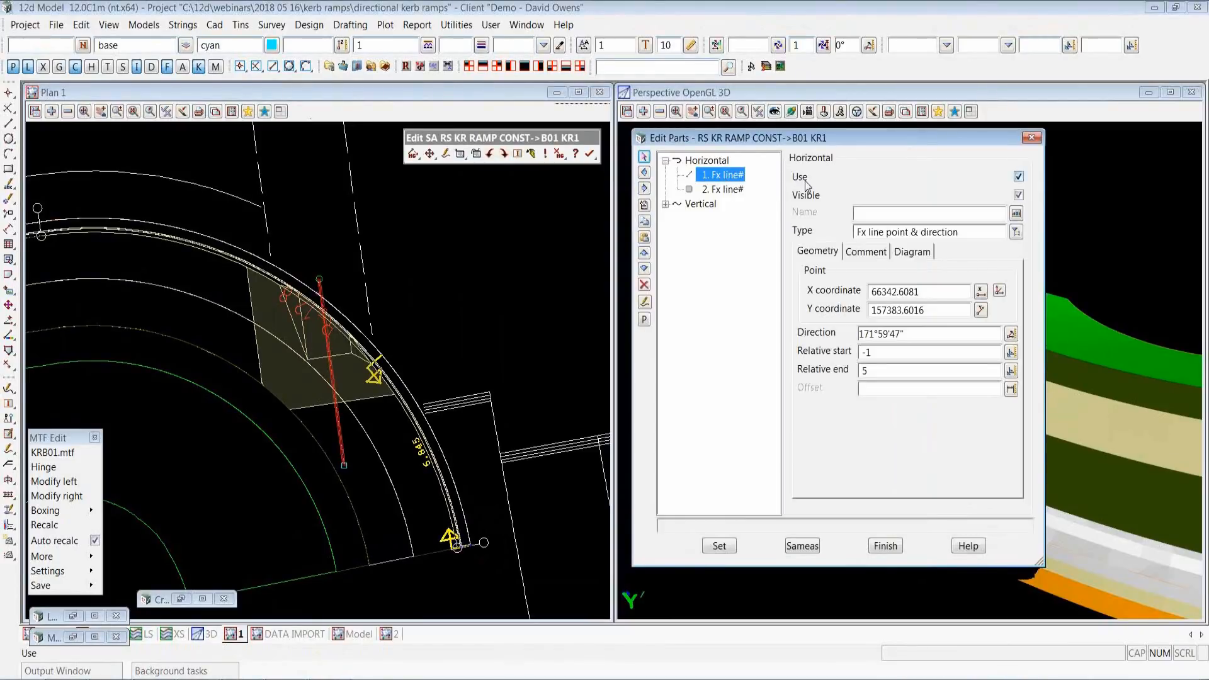
pyautogui.click(720, 546)
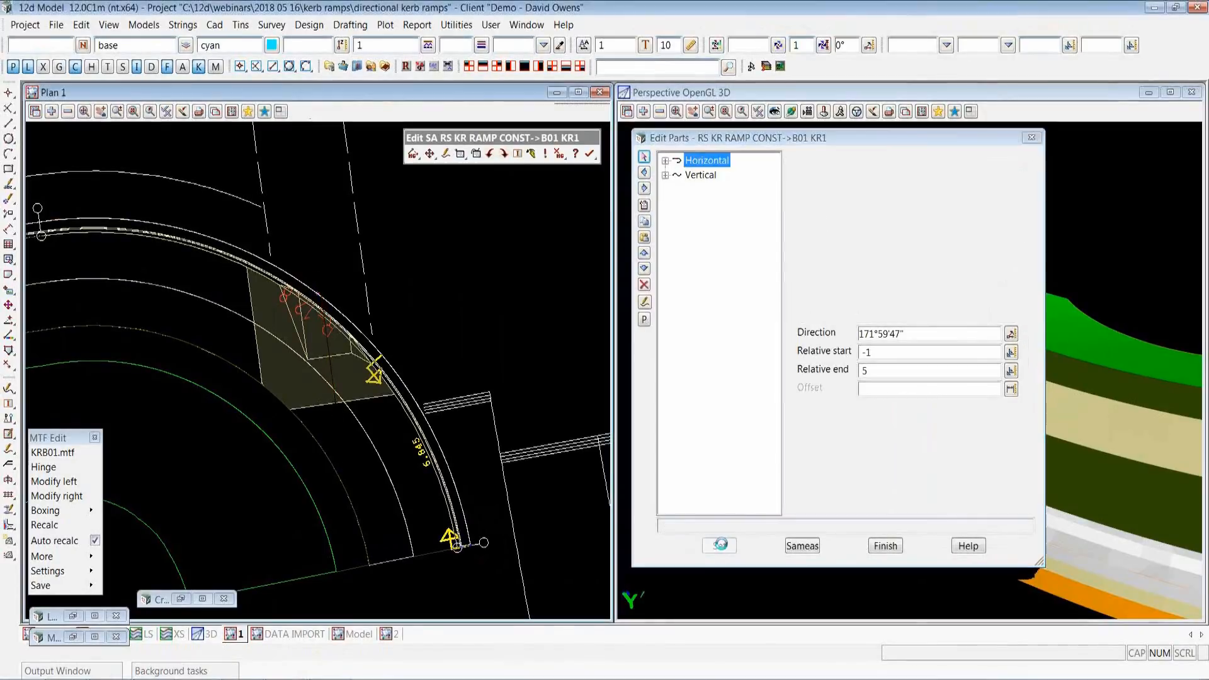
pyautogui.click(1018, 177)
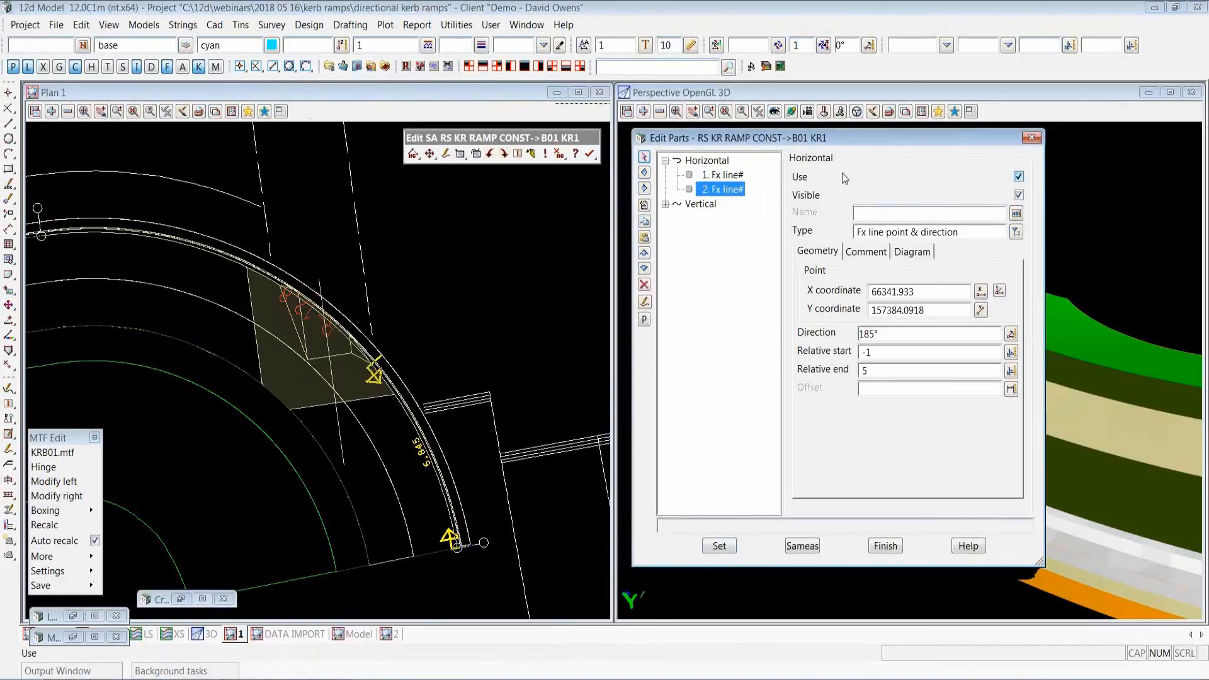
pyautogui.click(731, 546)
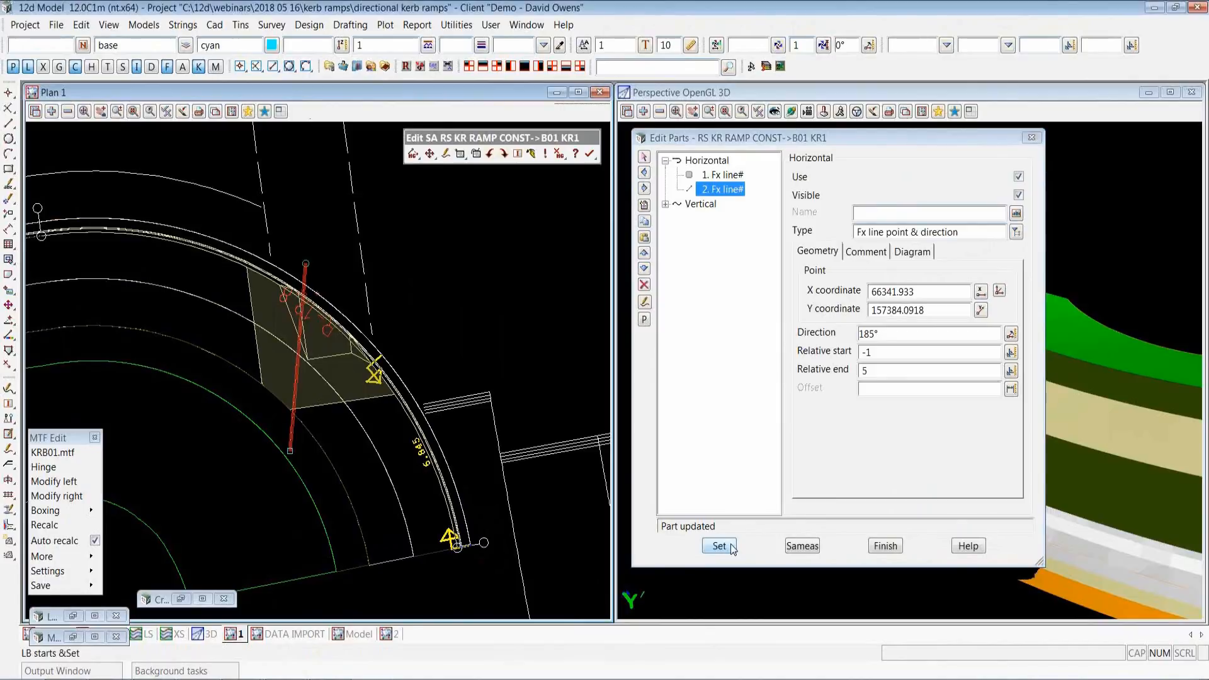
# Close the parts editor for RS KR RAMP CONST string B01 KR1 and finish editing the string
pyautogui.click(887, 546)
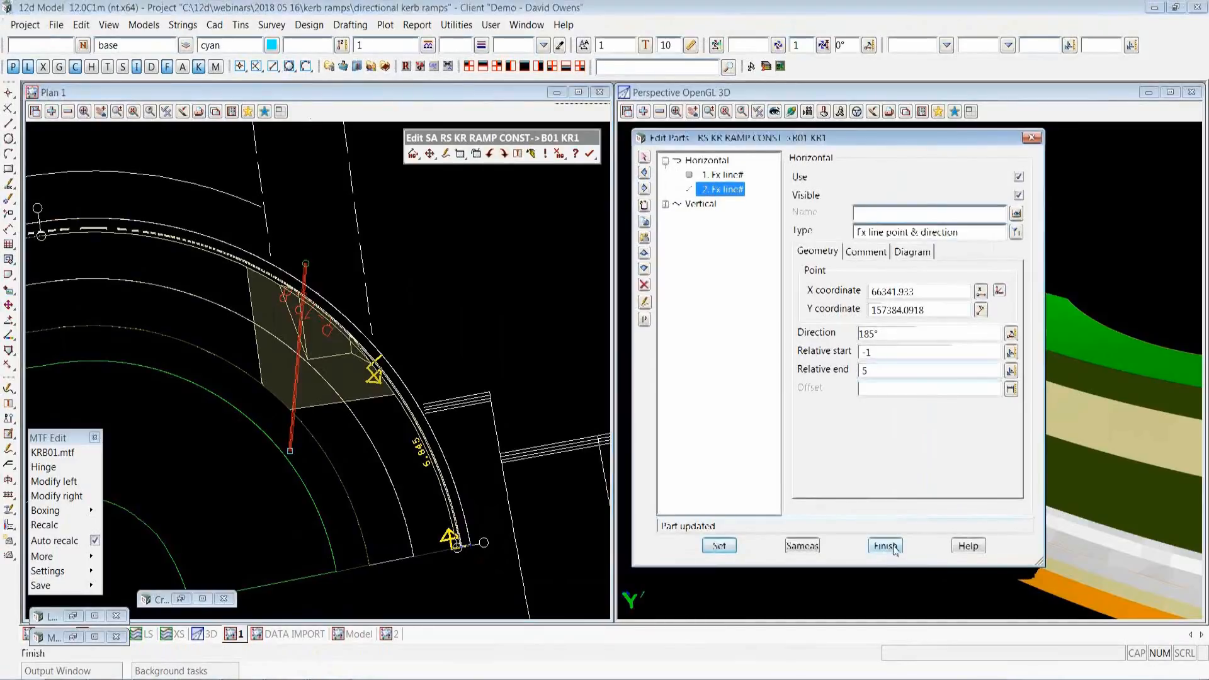
pyautogui.click(590, 153)
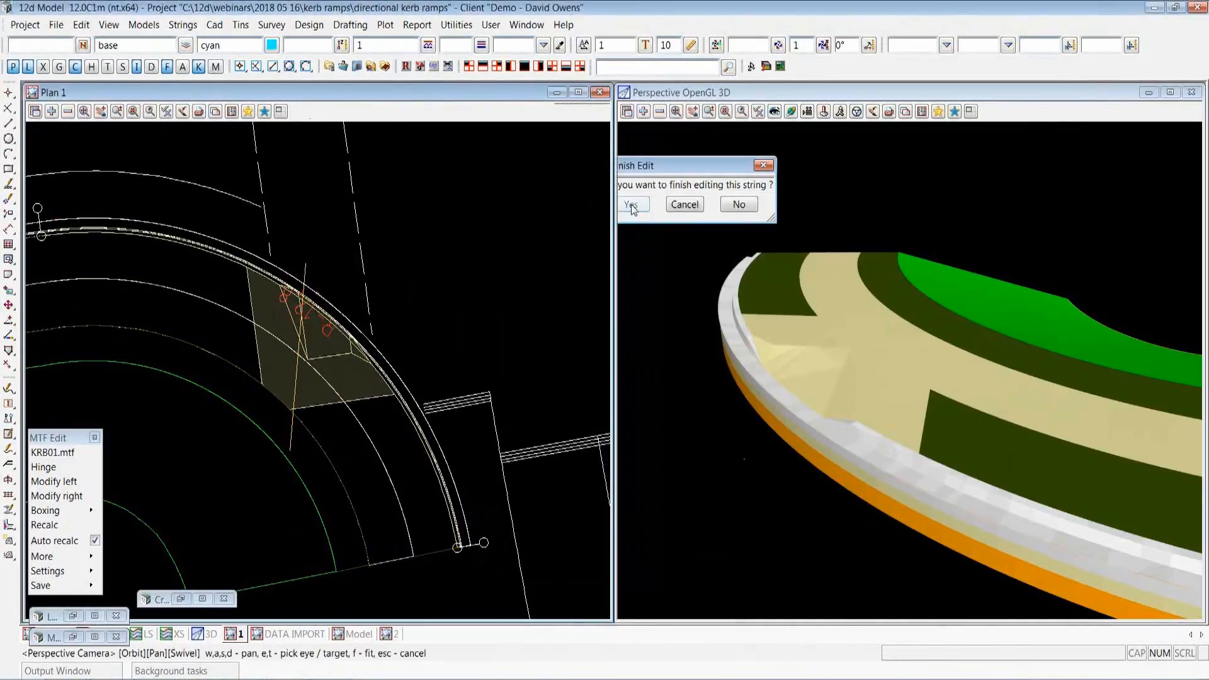
pyautogui.click(632, 205)
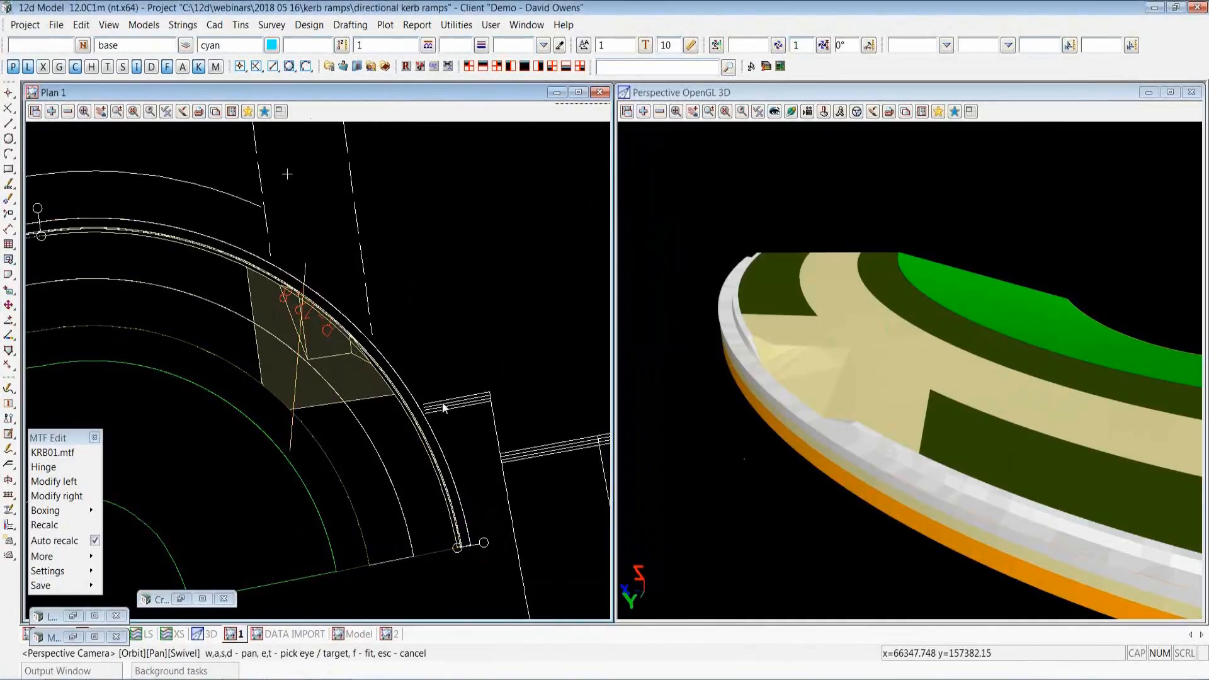
# Rerun KRB01.chain to rebuild the kerb ramp from the edited construction alignment, and uncover the 3D perspective view
pyautogui.click(182, 599)
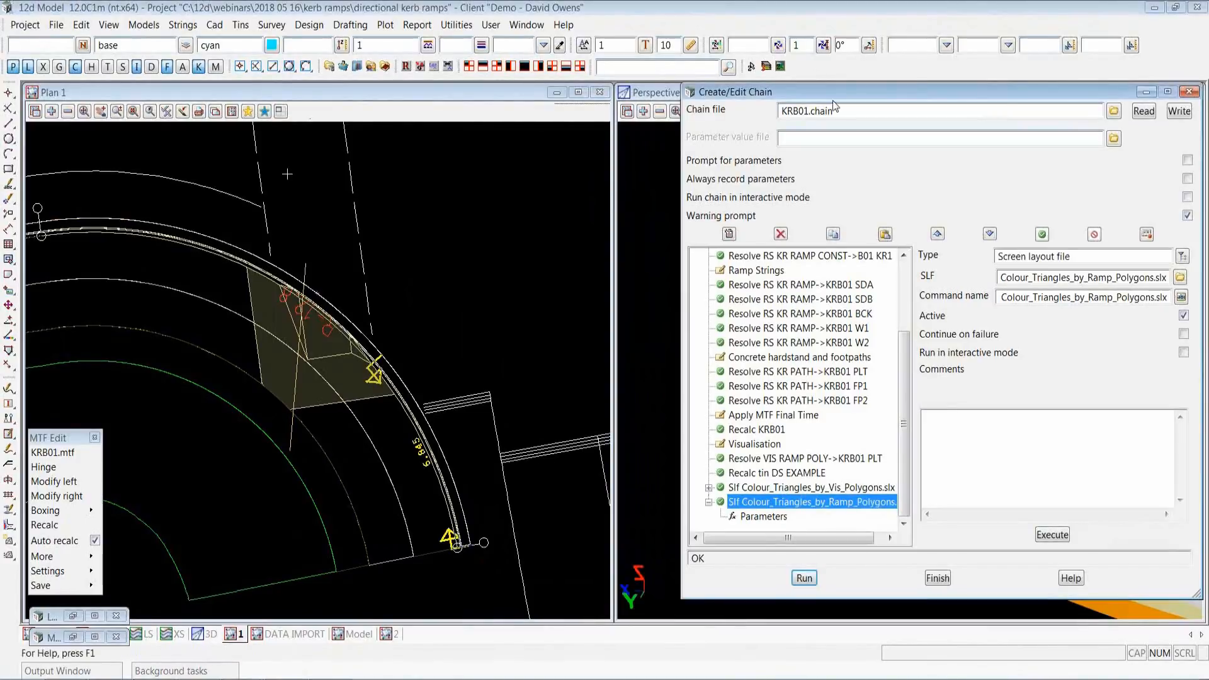
pyautogui.click(798, 577)
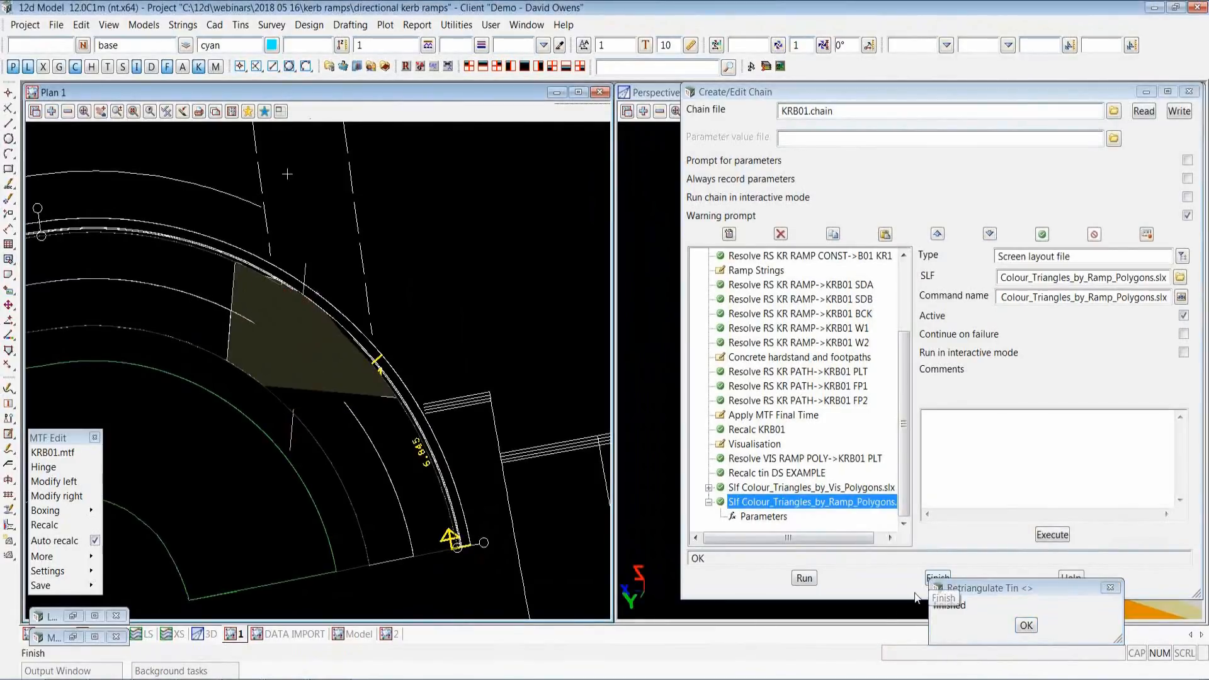
pyautogui.click(1026, 626)
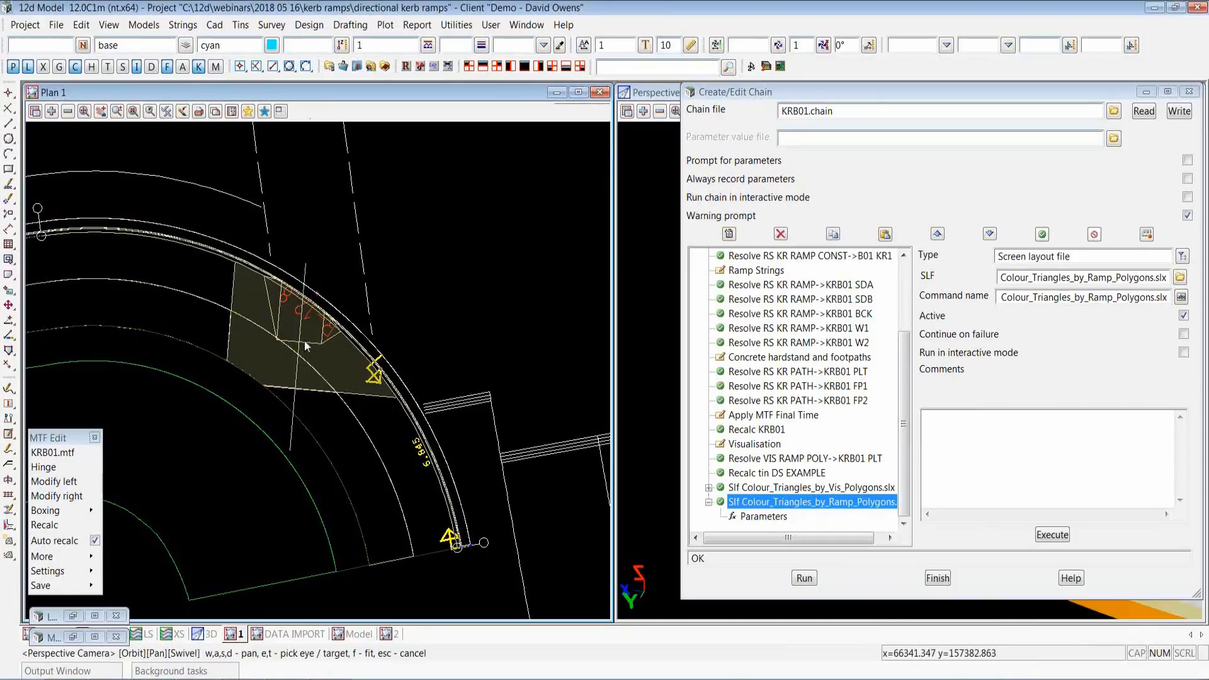
pyautogui.click(1146, 93)
pyautogui.click(828, 447)
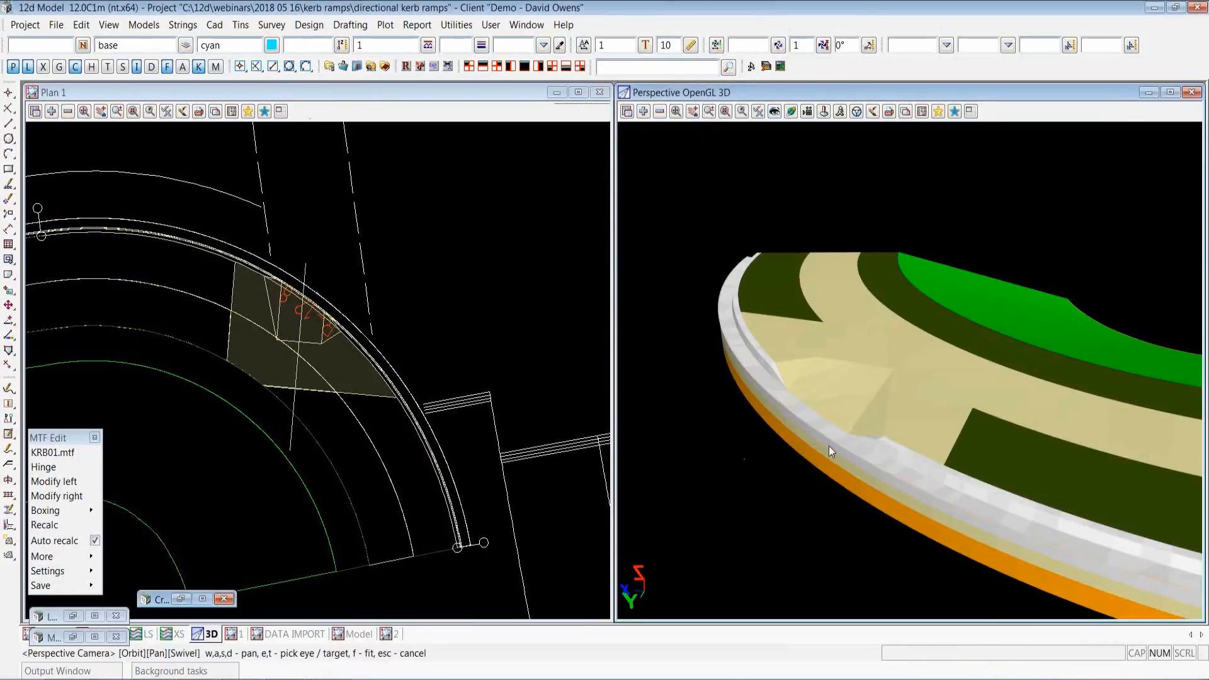